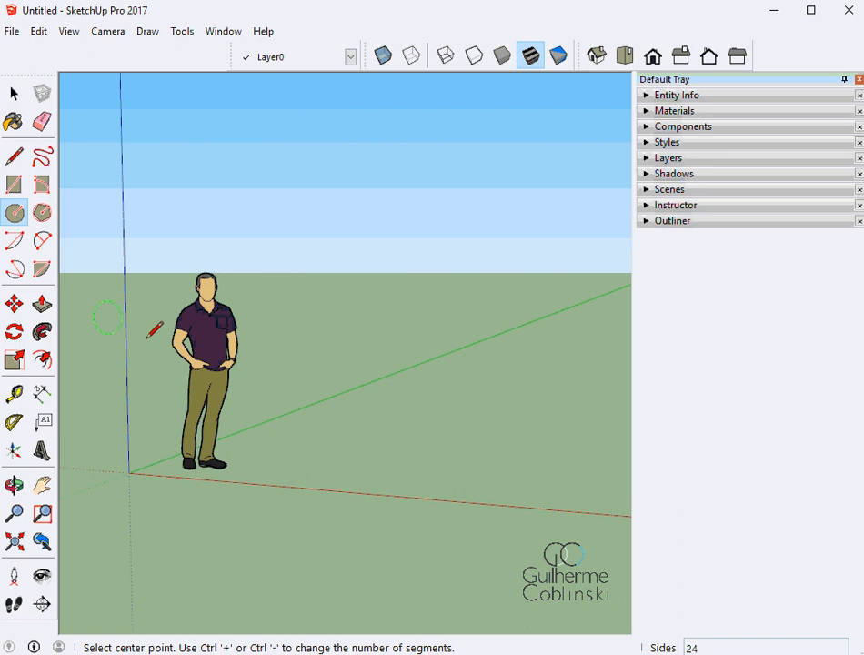
Draw a 96-sided circle with a radius of 1,2 m flat on the ground beside the human figure.
{"action": "middle_click_drag", "start_coordinate": [215, 362], "coordinate": [350, 492]}
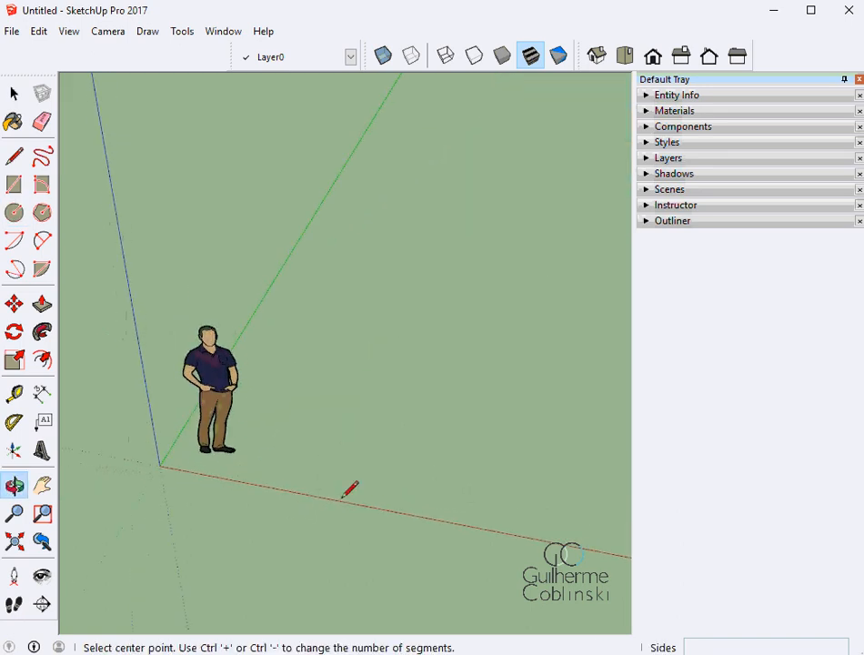
{"action": "left_click", "coordinate": [379, 387]}
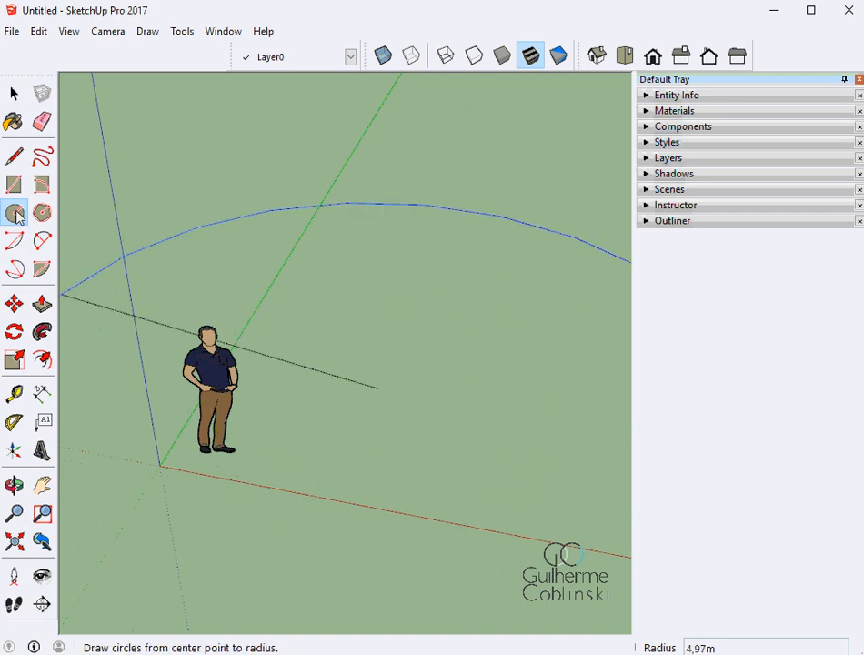
{"action": "key", "text": "Escape"}
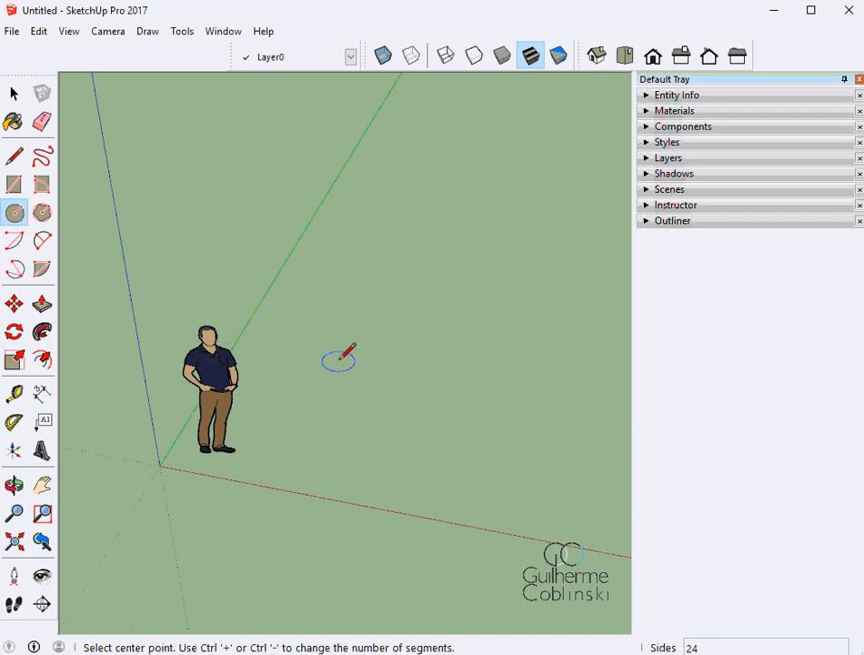
{"action": "type", "text": "96"}
{"action": "key", "text": "Return"}
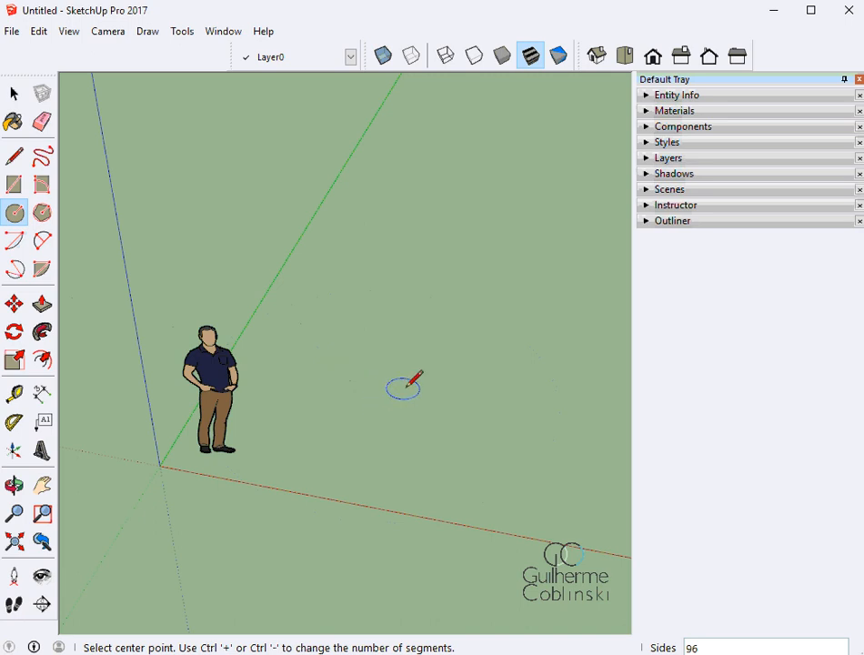
{"action": "scroll", "coordinate": [414, 384], "scroll_direction": "down", "scroll_amount": 1}
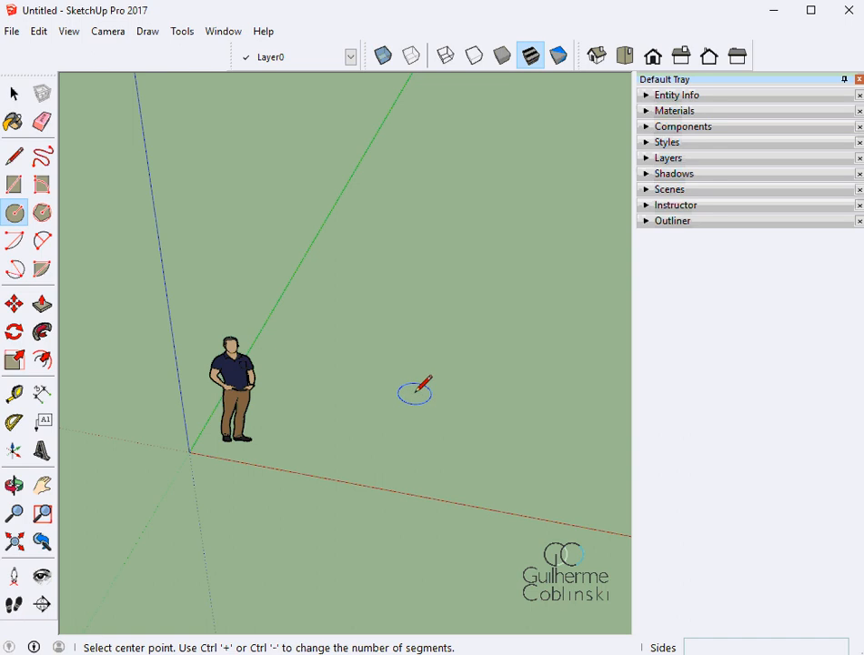
{"action": "left_click", "coordinate": [415, 393]}
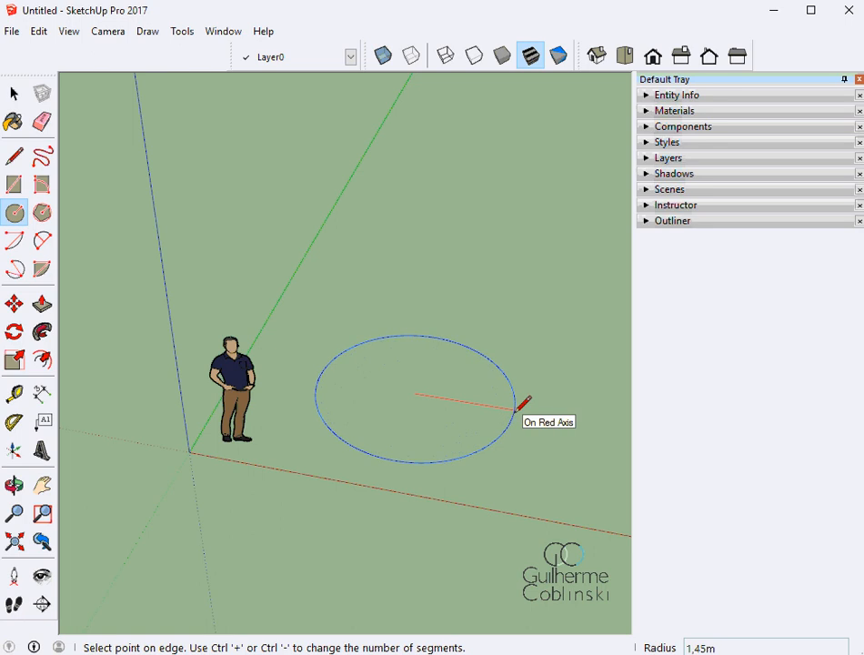
{"action": "type", "text": "1,"}
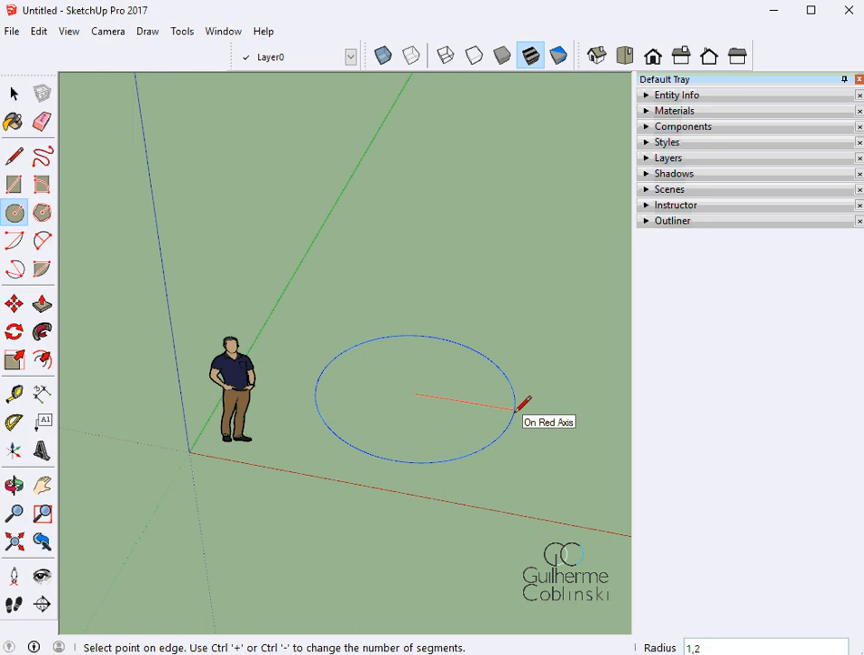
{"action": "type", "text": "2"}
{"action": "key", "text": "Return"}
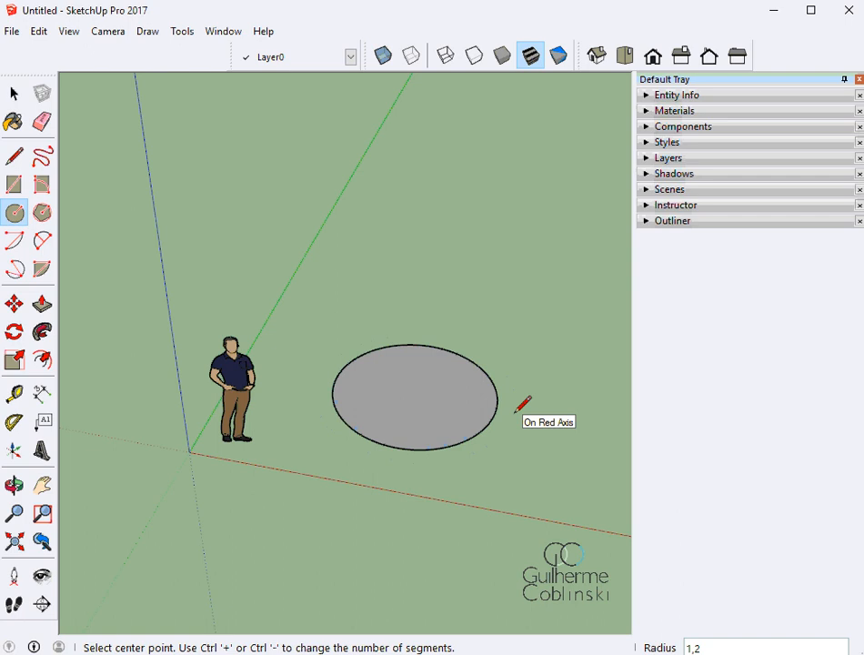
Draw a concentric circle with a radius of 0,1 m at the center of the large circle.
{"action": "scroll", "coordinate": [523, 403], "scroll_direction": "up", "scroll_amount": 3}
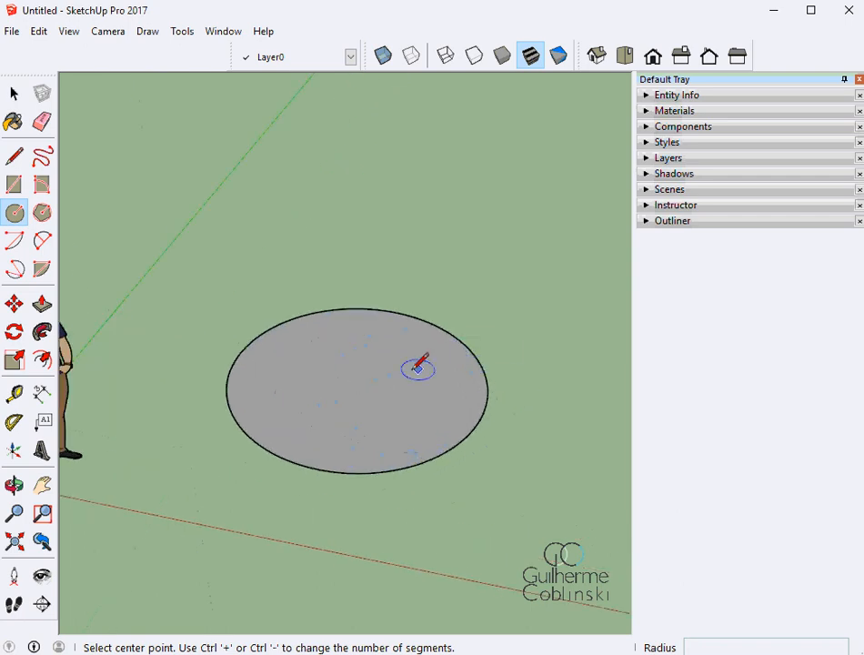
{"action": "left_click", "coordinate": [356, 380]}
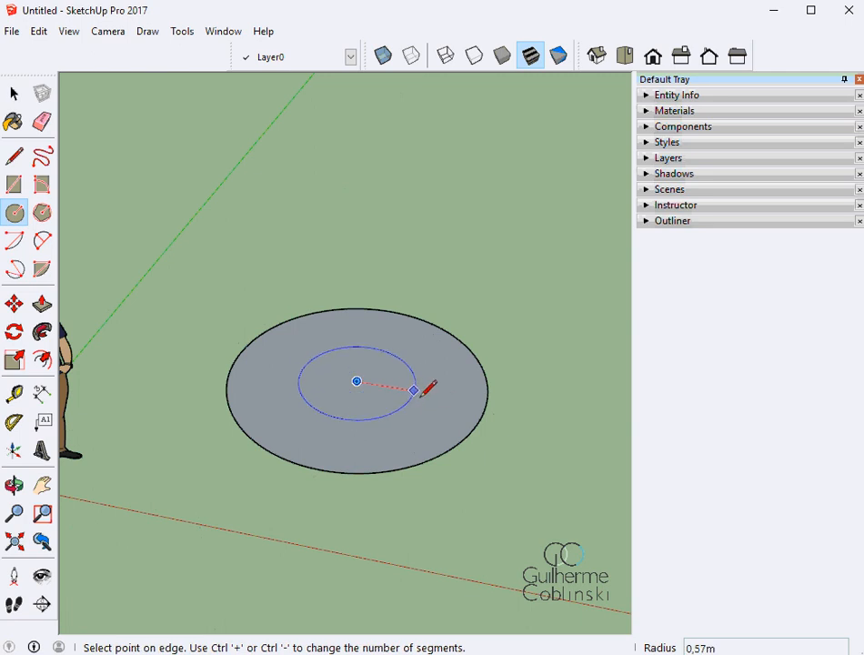
{"action": "type", "text": "0,1"}
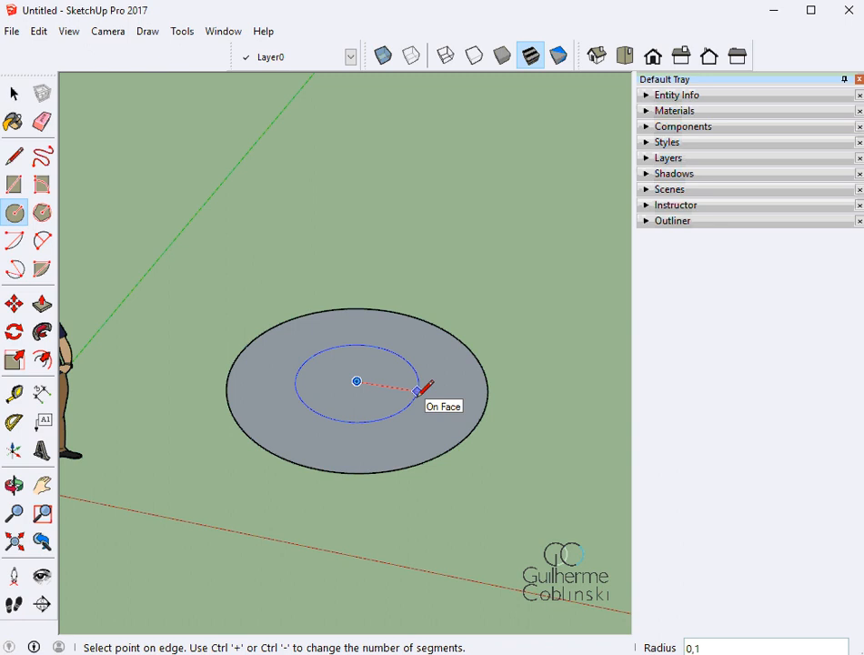
{"action": "key", "text": "Return"}
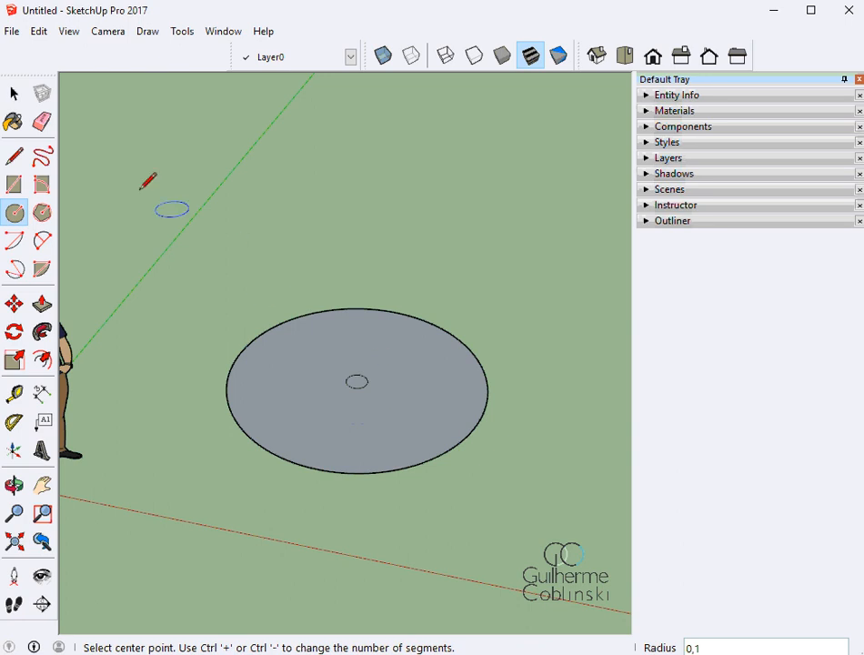
Check the length unit settings in the model info, leaving them as they are.
{"action": "left_click", "coordinate": [219, 33]}
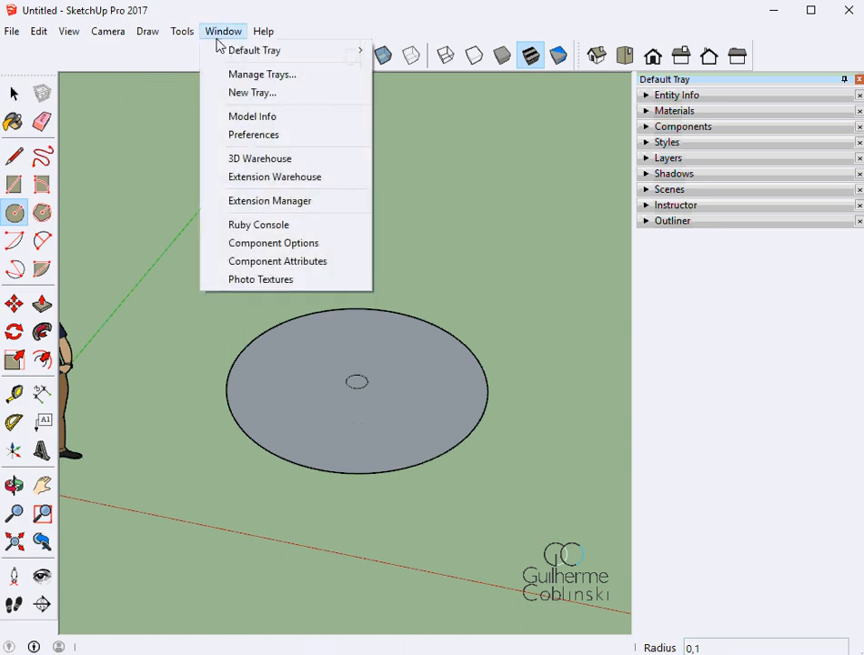
{"action": "left_click", "coordinate": [250, 117]}
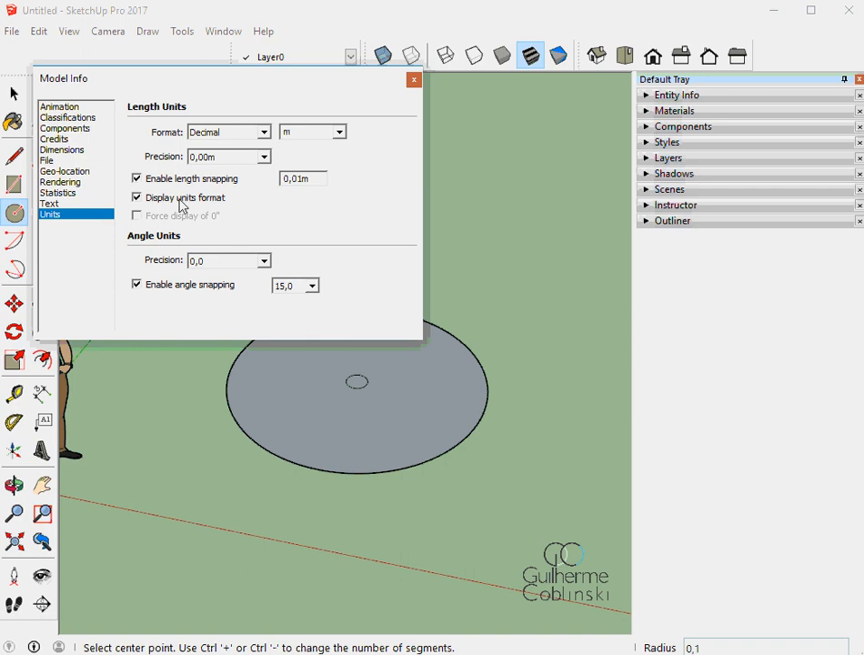
{"action": "left_click", "coordinate": [338, 134]}
{"action": "left_click", "coordinate": [414, 81]}
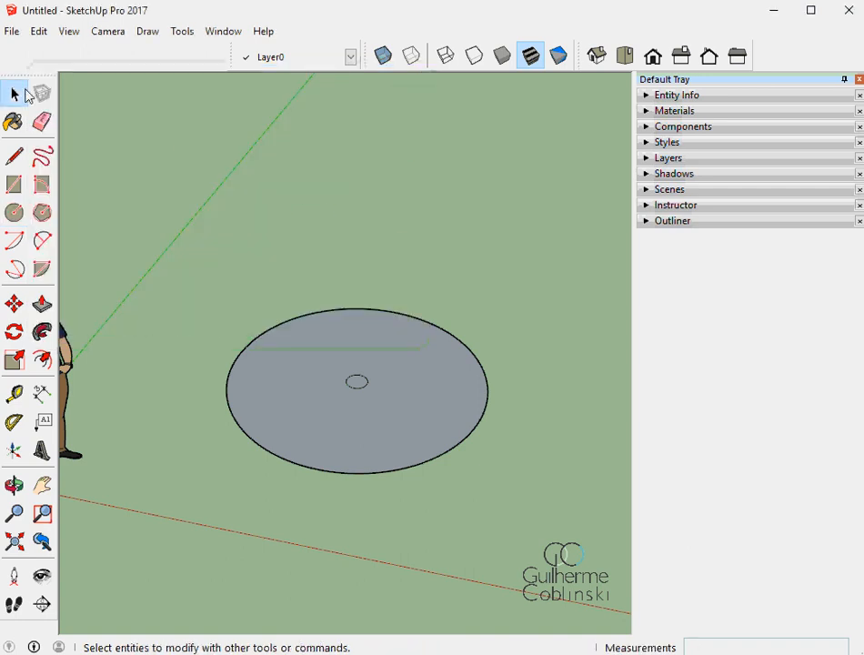
Draw a line along the red axis from the circles' center past the outer edge, and erase its parts inside the small circle and beyond the disc.
{"action": "scroll", "coordinate": [390, 393], "scroll_direction": "up", "scroll_amount": 2}
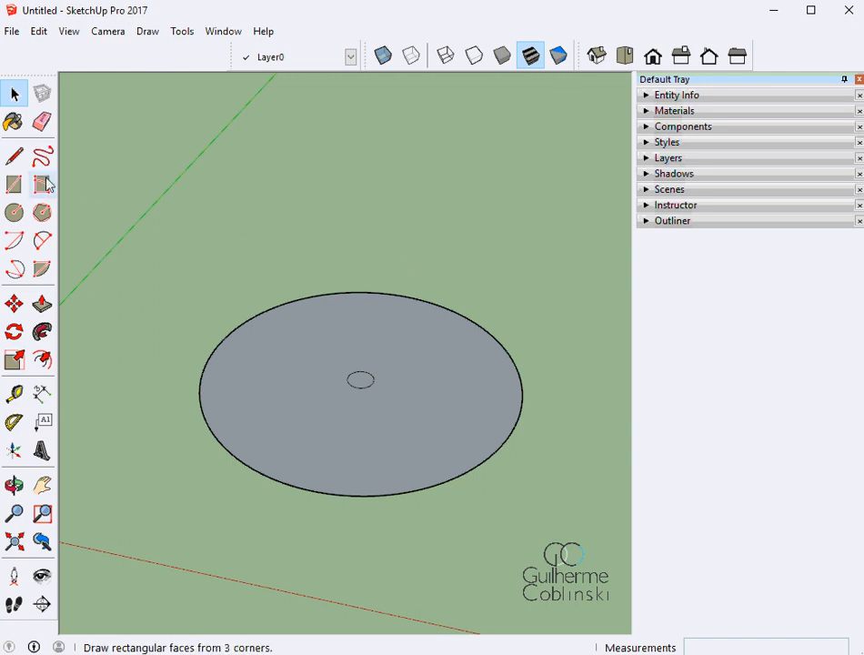
{"action": "left_click", "coordinate": [13, 157]}
{"action": "scroll", "coordinate": [372, 363], "scroll_direction": "up", "scroll_amount": 2}
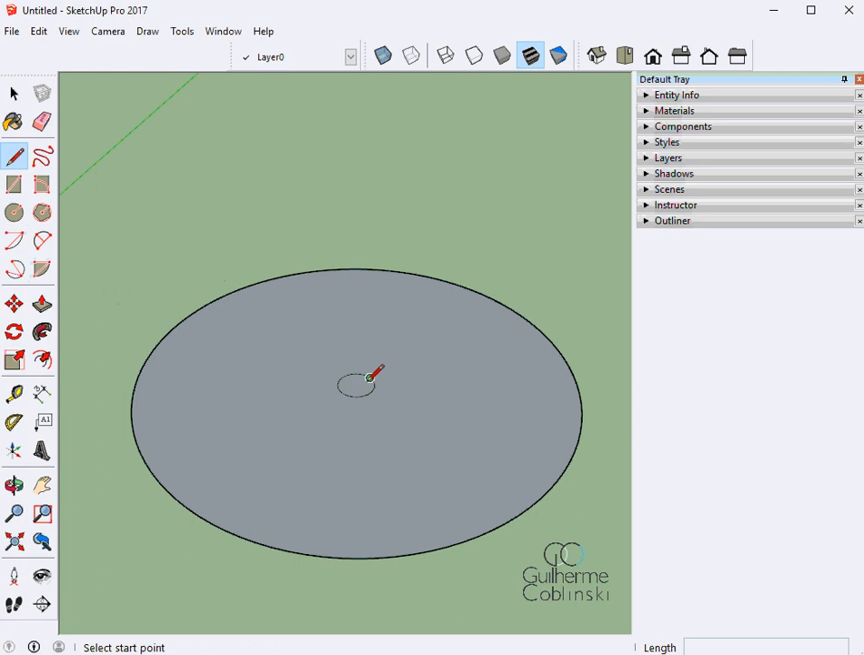
{"action": "scroll", "coordinate": [372, 381], "scroll_direction": "up", "scroll_amount": 2}
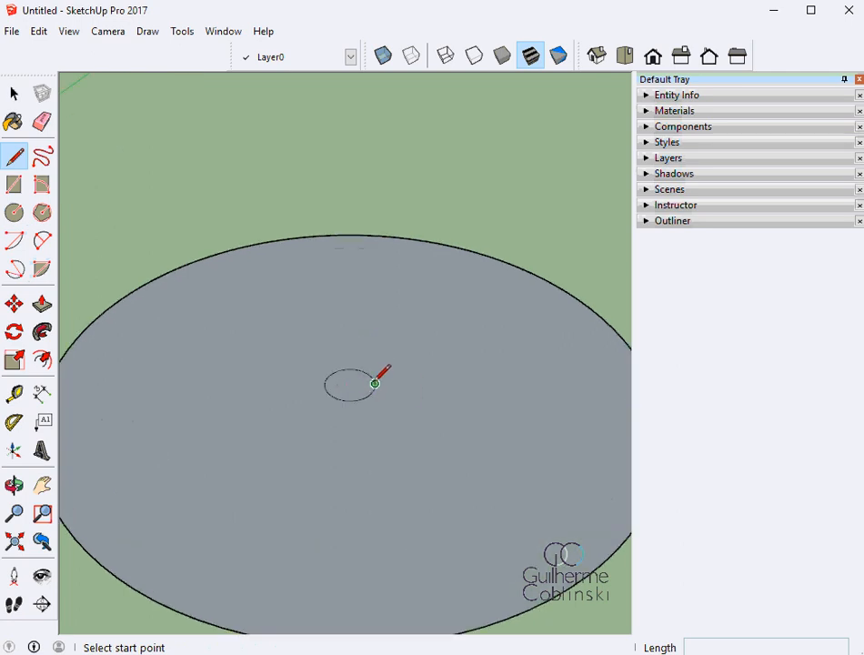
{"action": "left_click", "coordinate": [349, 384]}
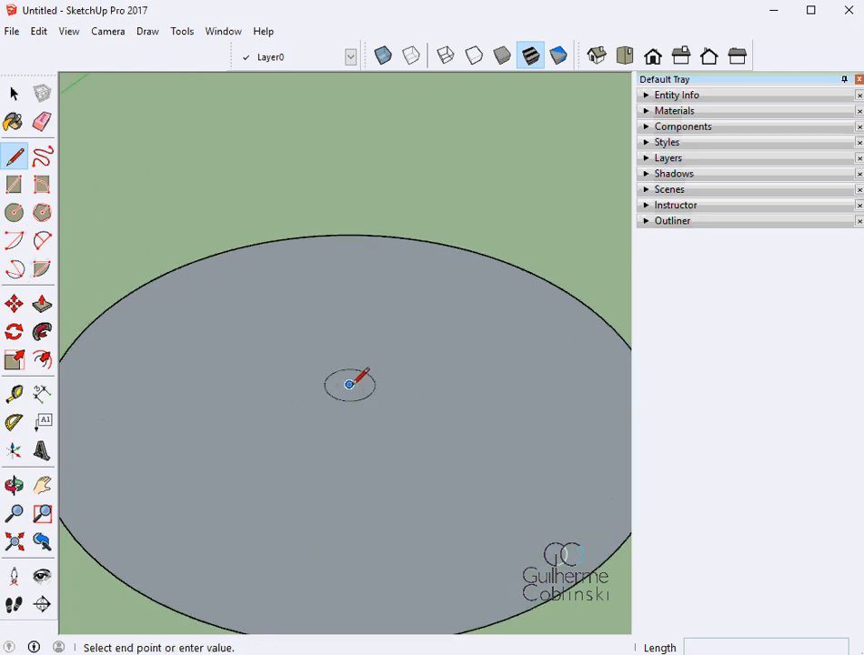
{"action": "scroll", "coordinate": [349, 384], "scroll_direction": "down", "scroll_amount": 3}
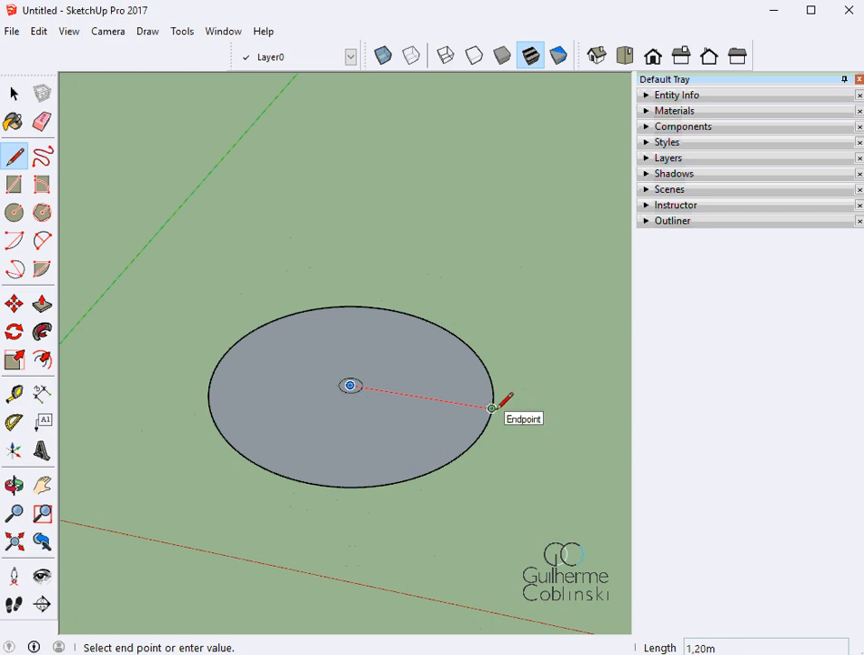
{"action": "left_click", "coordinate": [551, 418]}
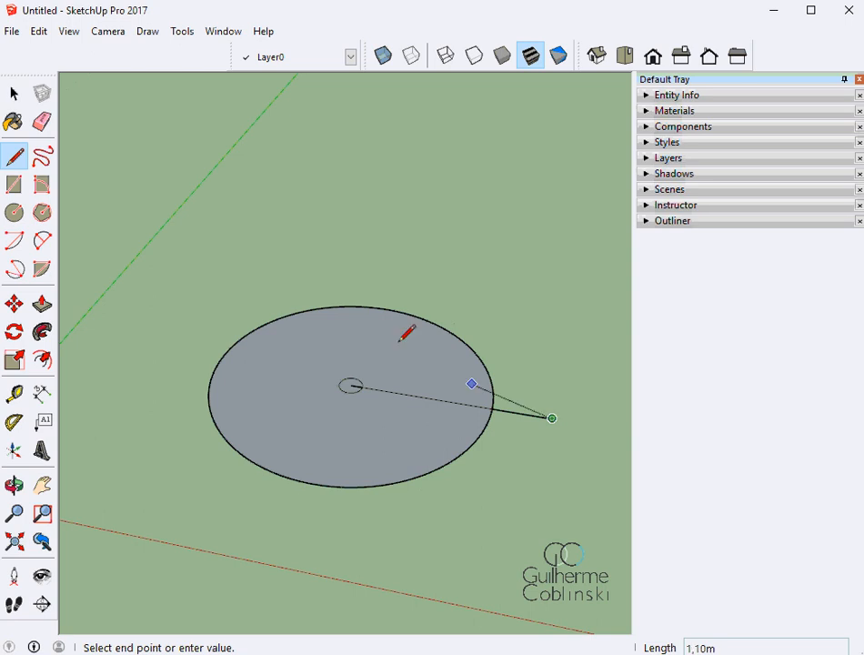
{"action": "left_click", "coordinate": [42, 121]}
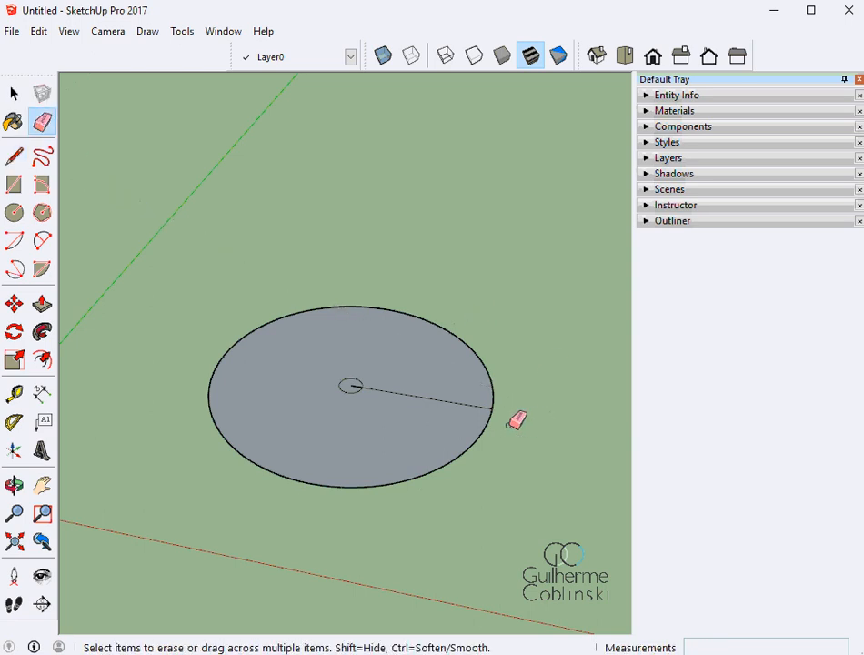
{"action": "scroll", "coordinate": [353, 386], "scroll_direction": "up", "scroll_amount": 3}
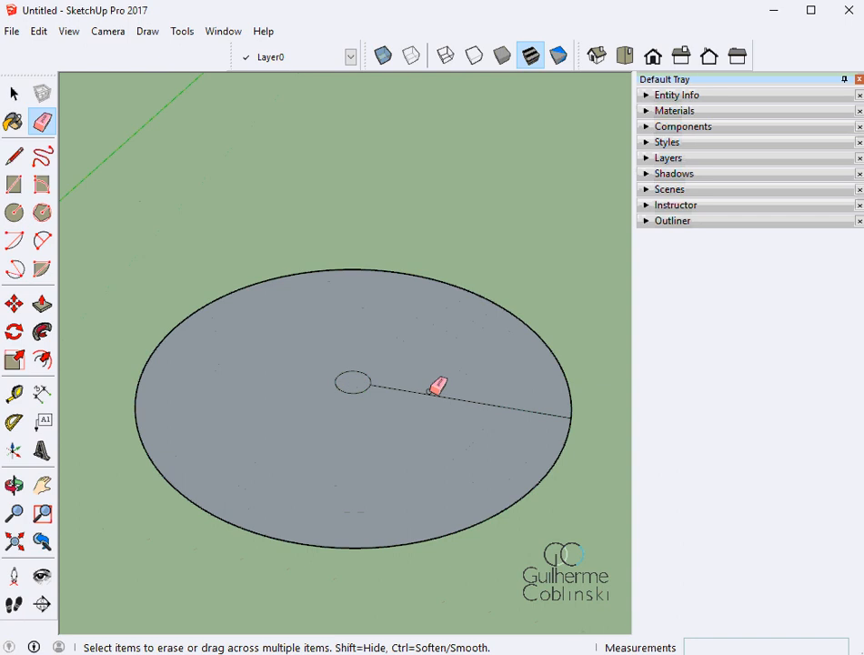
Rotate a copy of the radial line by 360 degrees around the circles' common center.
{"action": "left_click", "coordinate": [14, 93]}
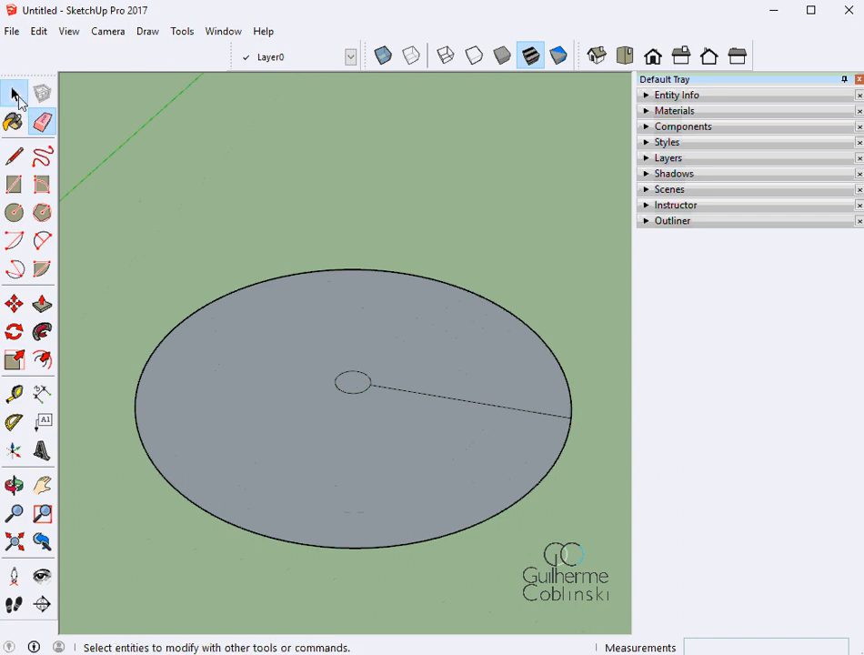
{"action": "left_click", "coordinate": [495, 406]}
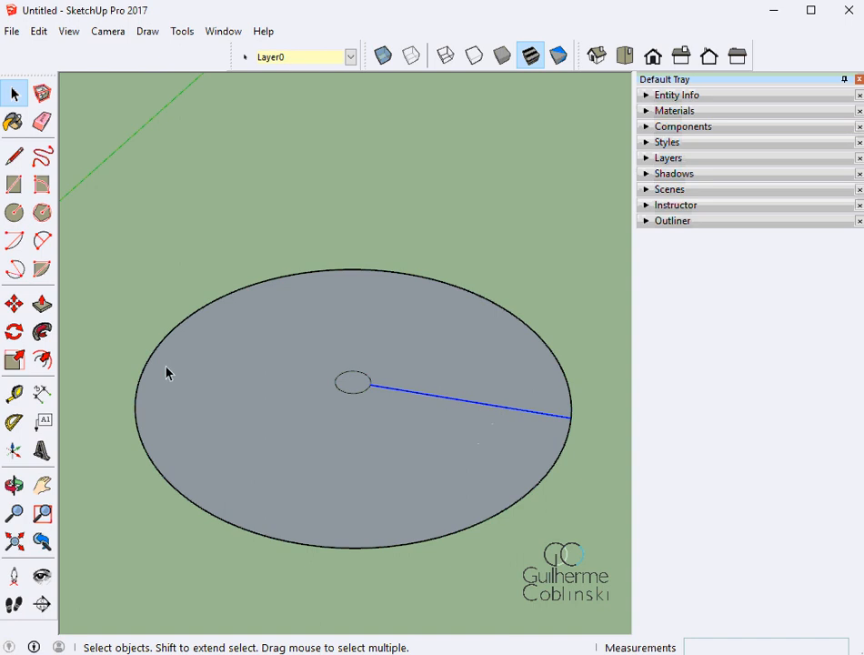
{"action": "left_click", "coordinate": [16, 334]}
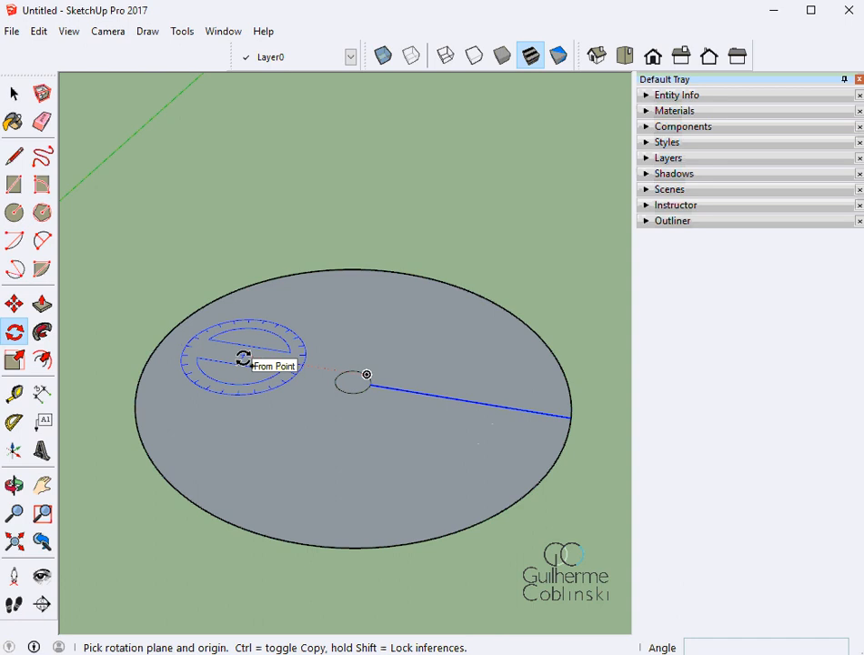
{"action": "scroll", "coordinate": [353, 371], "scroll_direction": "up", "scroll_amount": 2}
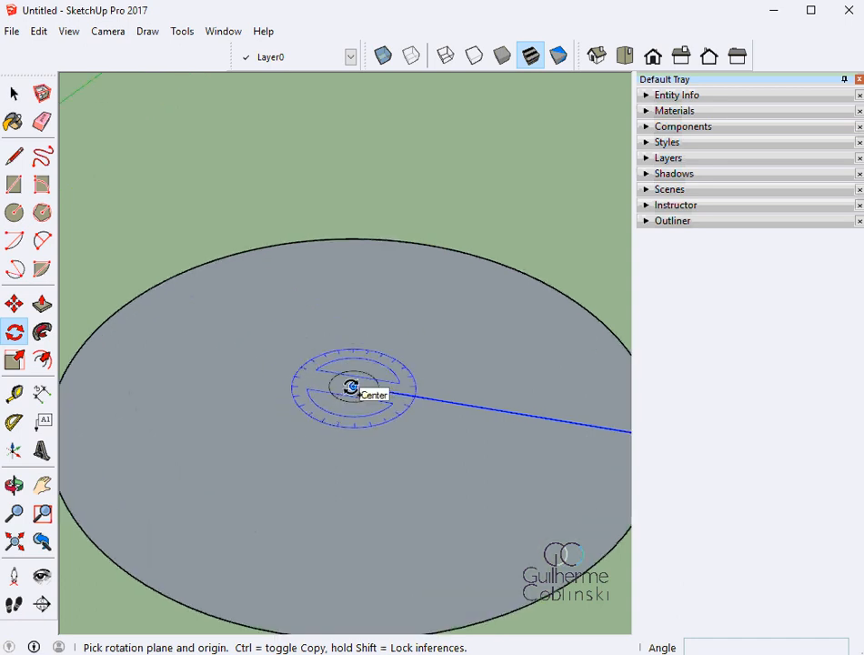
{"action": "scroll", "coordinate": [351, 387], "scroll_direction": "down", "scroll_amount": 1}
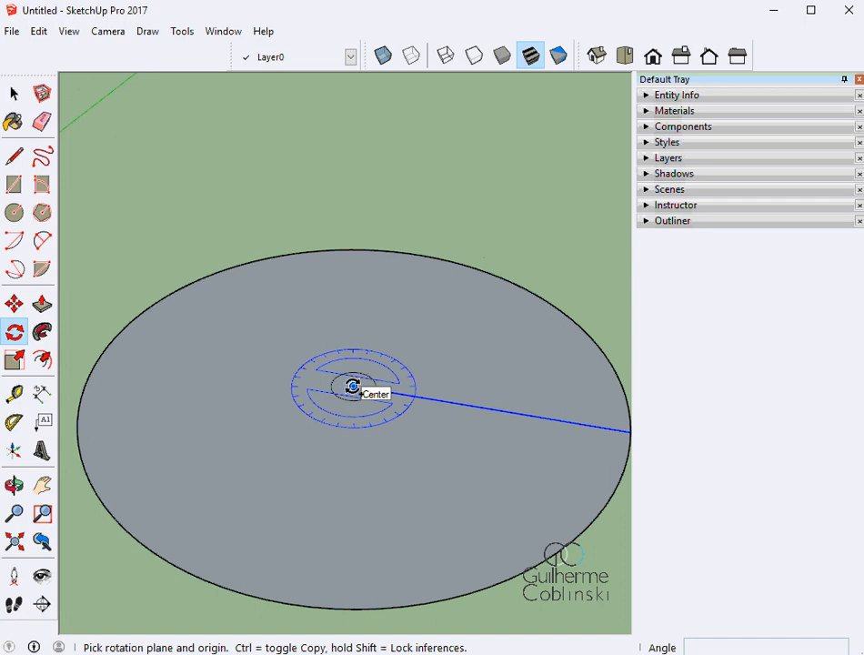
{"action": "scroll", "coordinate": [353, 387], "scroll_direction": "down", "scroll_amount": 1}
{"action": "left_click", "coordinate": [353, 387]}
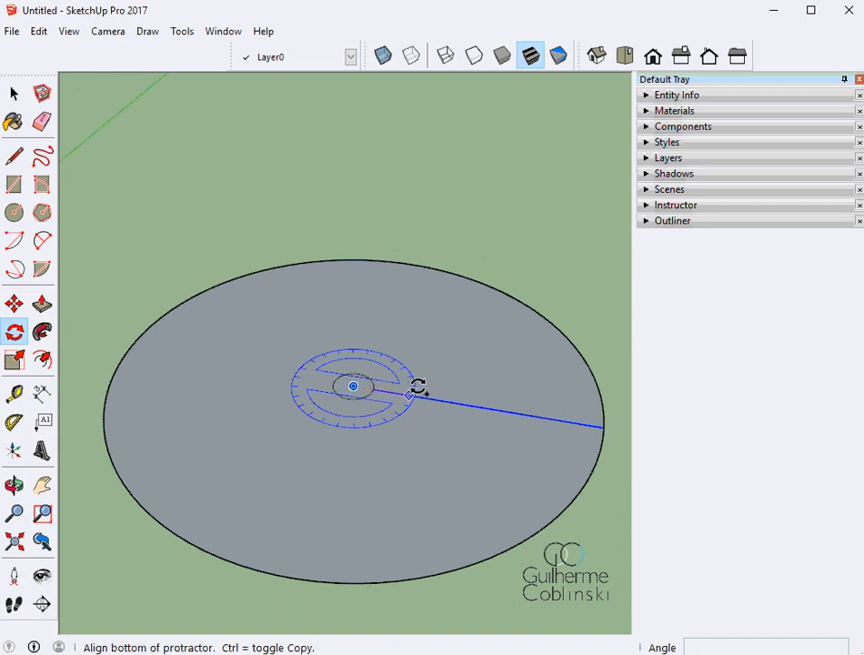
{"action": "left_click", "coordinate": [604, 427]}
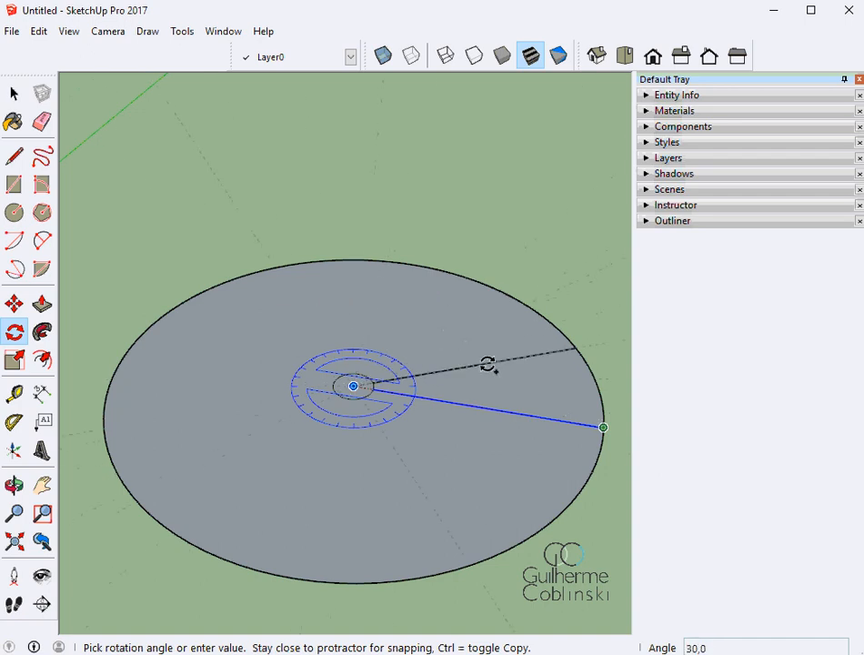
{"action": "type", "text": "360"}
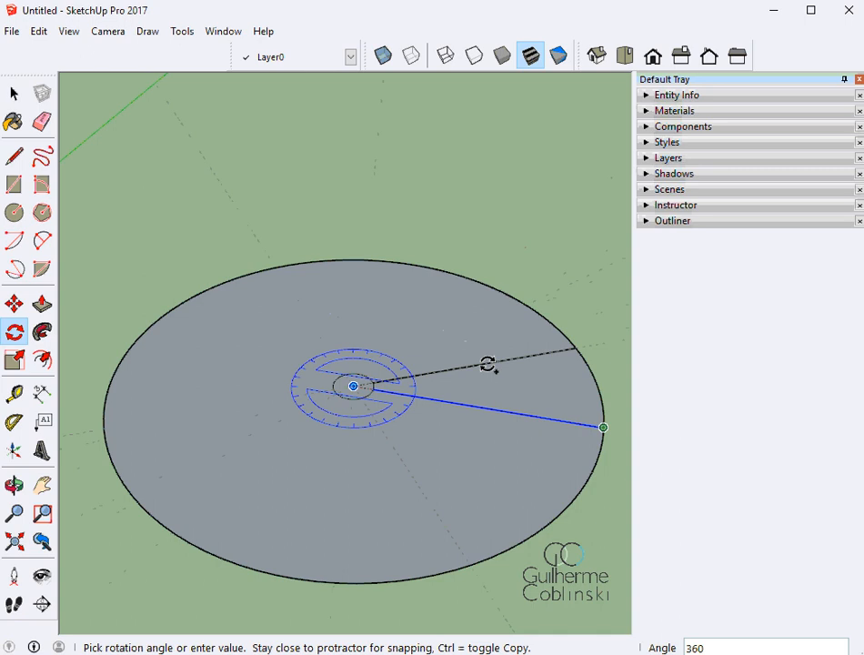
{"action": "key", "text": "Return"}
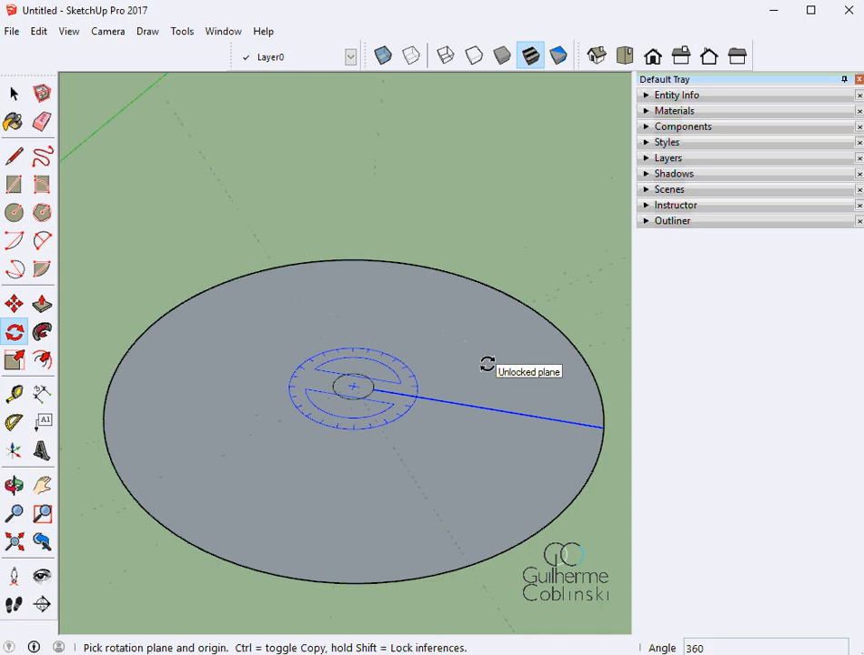
Divide the rotated copy into 16 equal divisions to distribute radial lines around the whole disc.
{"action": "type", "text": "/"}
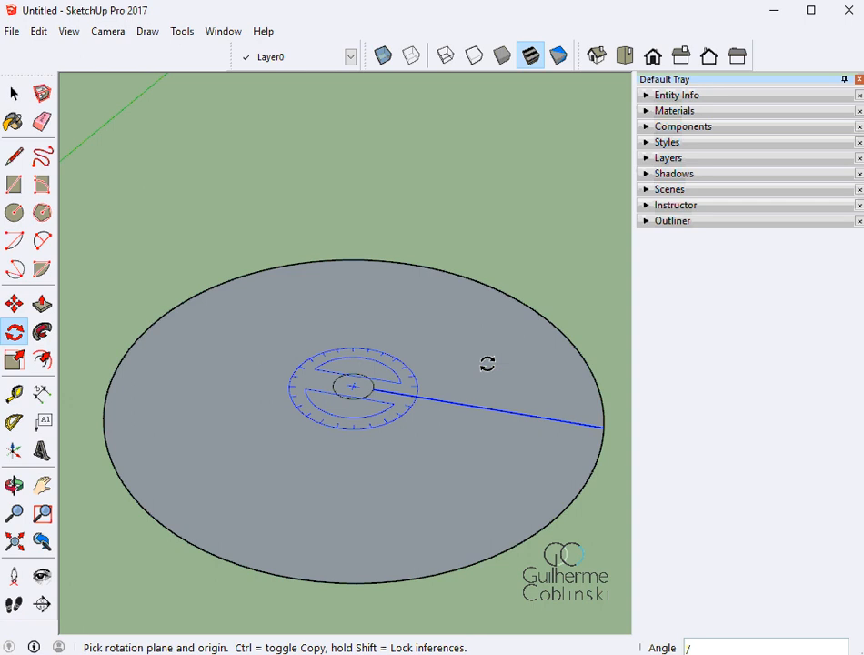
{"action": "type", "text": "16"}
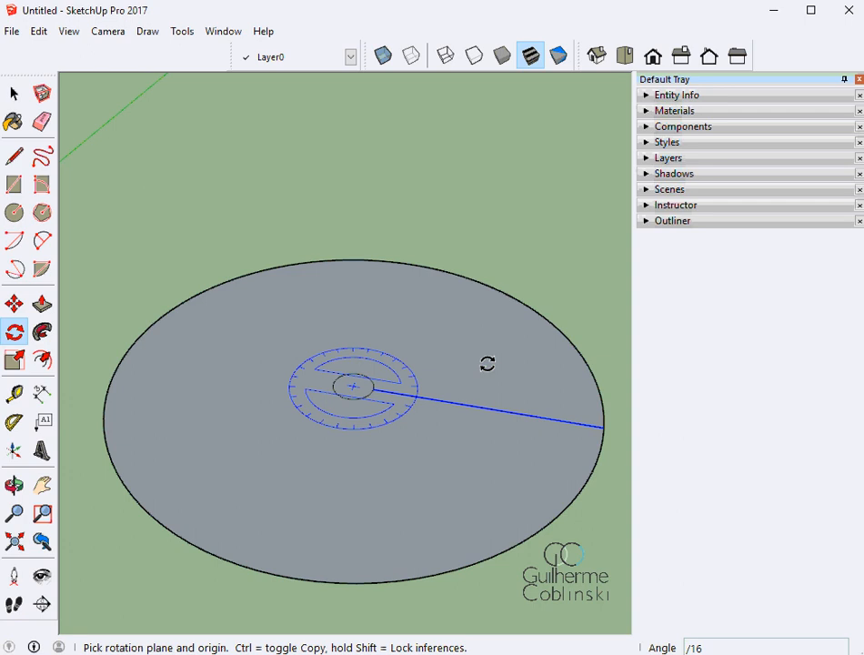
{"action": "key", "text": "Return"}
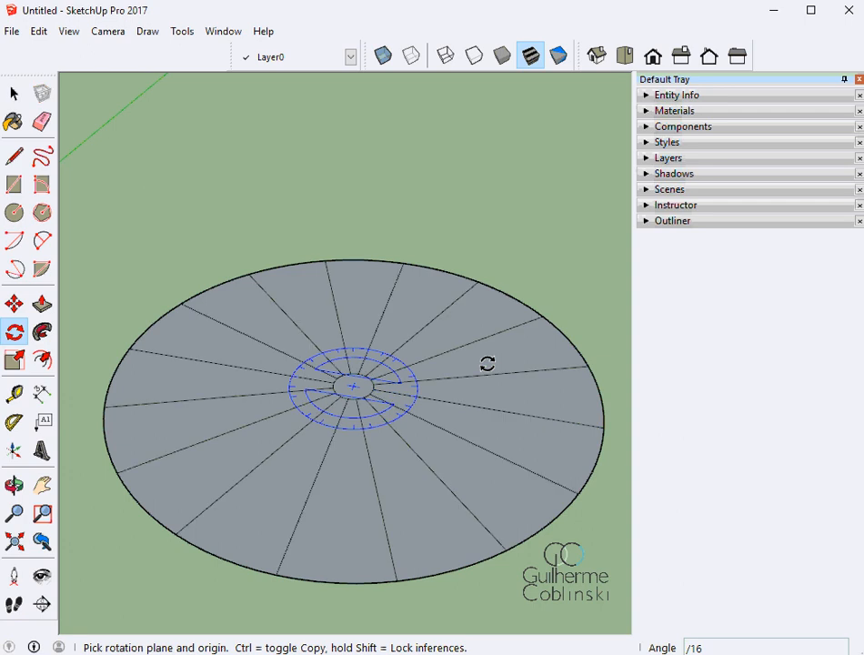
Examine the disc's radial segments one by one, selecting them individually around the whole circle.
{"action": "left_click", "coordinate": [14, 93]}
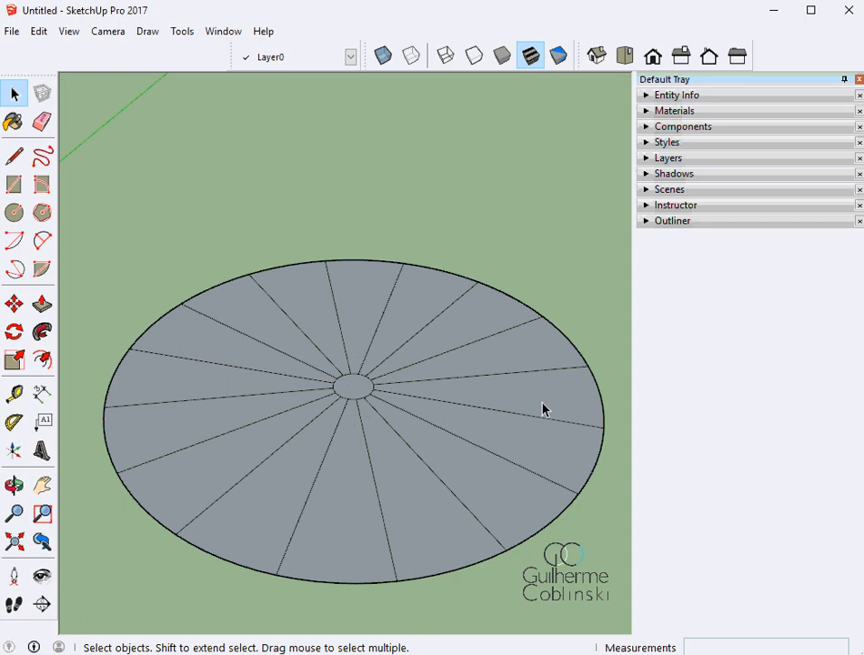
{"action": "mouse_move", "coordinate": [543, 410]}
{"action": "middle_mouse_down"}
{"action": "mouse_move", "coordinate": [537, 491]}
{"action": "mouse_move", "coordinate": [536, 401]}
{"action": "middle_mouse_up"}
{"action": "left_click", "coordinate": [515, 330]}
{"action": "left_click", "coordinate": [446, 278]}
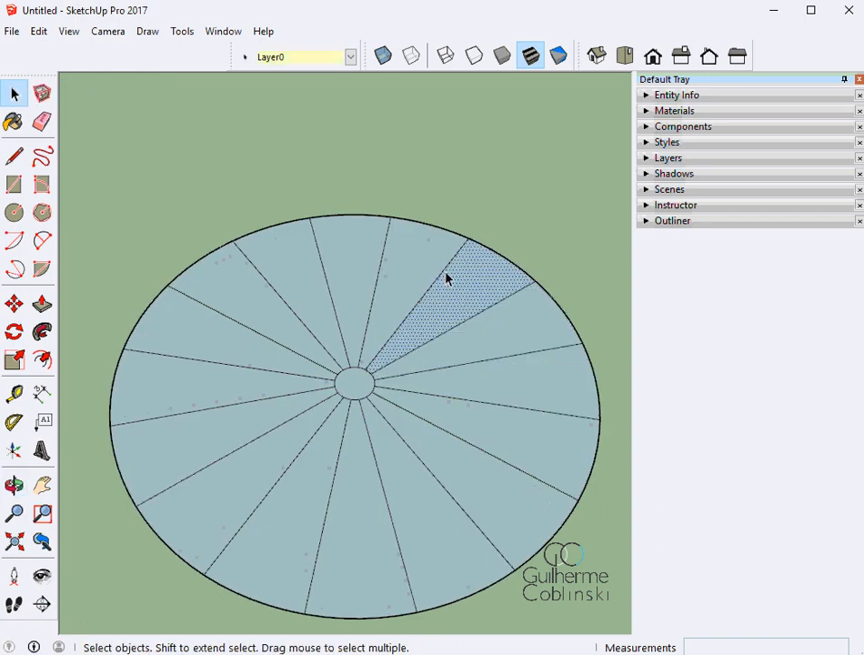
{"action": "left_click", "coordinate": [405, 265]}
{"action": "left_click", "coordinate": [337, 263]}
{"action": "left_click", "coordinate": [232, 291]}
{"action": "left_click", "coordinate": [200, 341]}
{"action": "left_click", "coordinate": [216, 386]}
{"action": "left_click", "coordinate": [268, 486]}
{"action": "left_click", "coordinate": [301, 502]}
{"action": "left_click", "coordinate": [374, 515]}
{"action": "left_click", "coordinate": [415, 518]}
{"action": "left_click", "coordinate": [500, 496]}
{"action": "left_click", "coordinate": [532, 462]}
{"action": "middle_click_drag", "start_coordinate": [368, 448], "coordinate": [450, 498]}
{"action": "scroll", "coordinate": [405, 425], "scroll_direction": "down", "scroll_amount": 5}
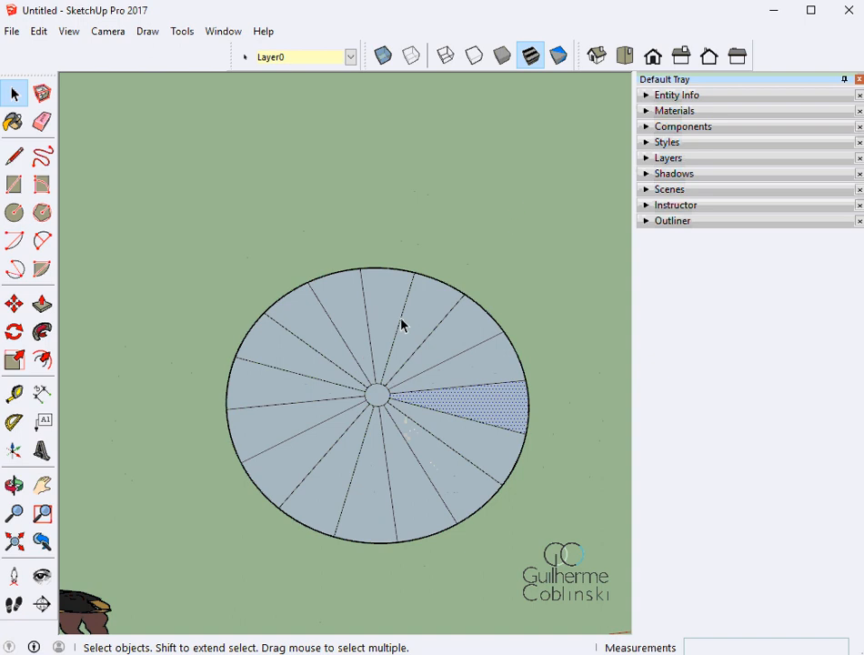
{"action": "scroll", "coordinate": [427, 409], "scroll_direction": "up", "scroll_amount": 3}
{"action": "middle_click_drag", "start_coordinate": [453, 446], "coordinate": [359, 359]}
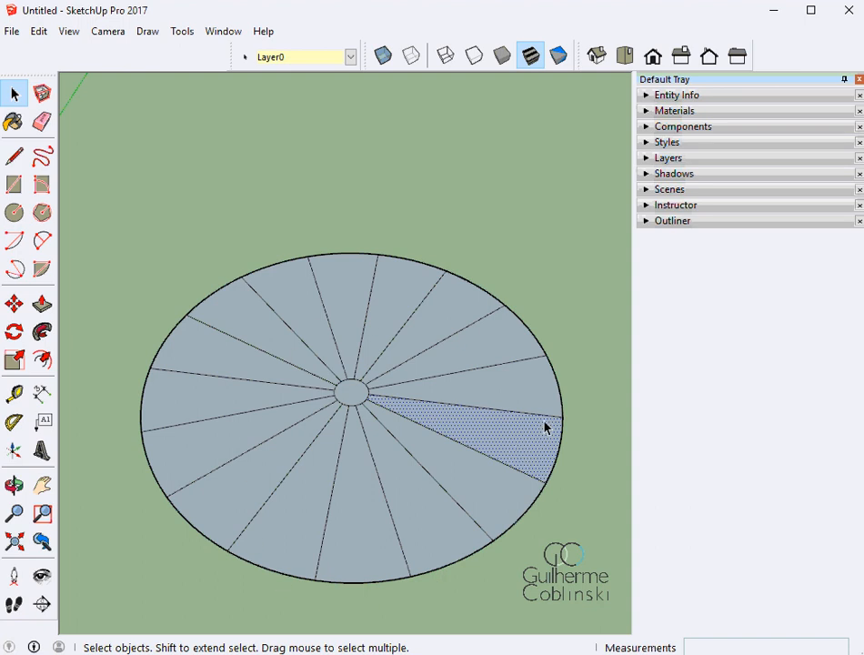
{"action": "middle_click_drag", "start_coordinate": [380, 501], "coordinate": [511, 484]}
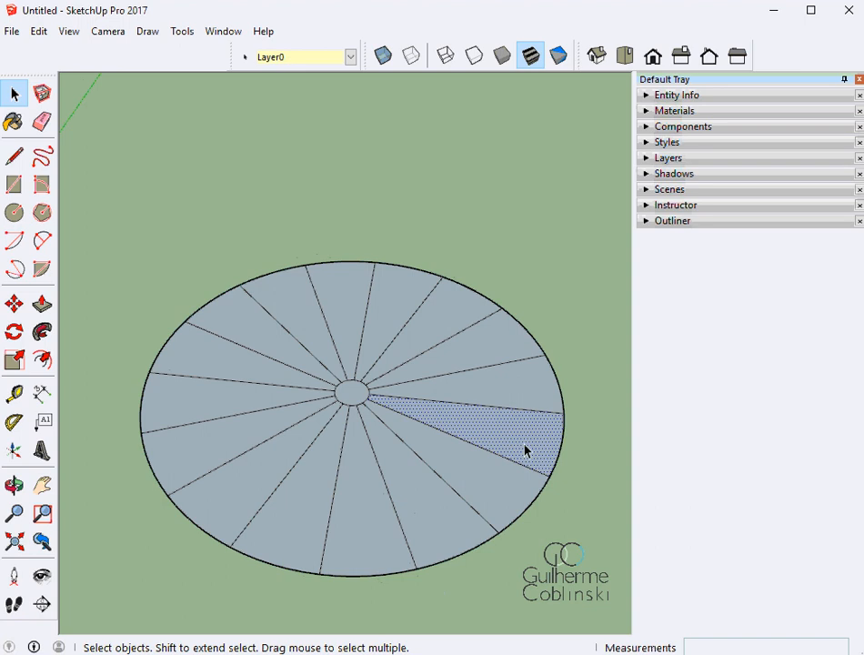
Explode the curve of the disc's outer circle into separate edges.
{"action": "double_click", "coordinate": [525, 451]}
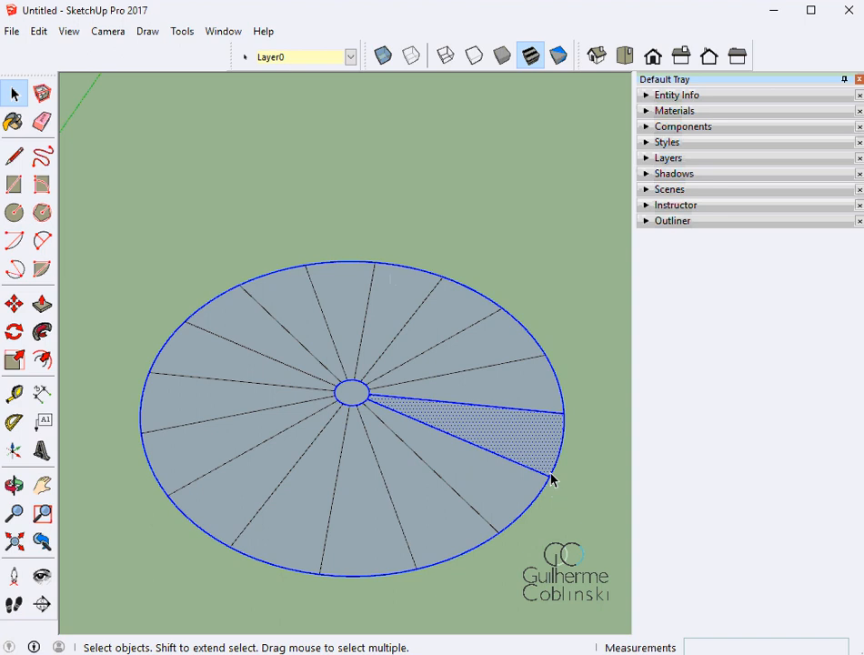
{"action": "scroll", "coordinate": [553, 478], "scroll_direction": "up", "scroll_amount": 5}
{"action": "middle_click_drag", "start_coordinate": [553, 479], "coordinate": [444, 414]}
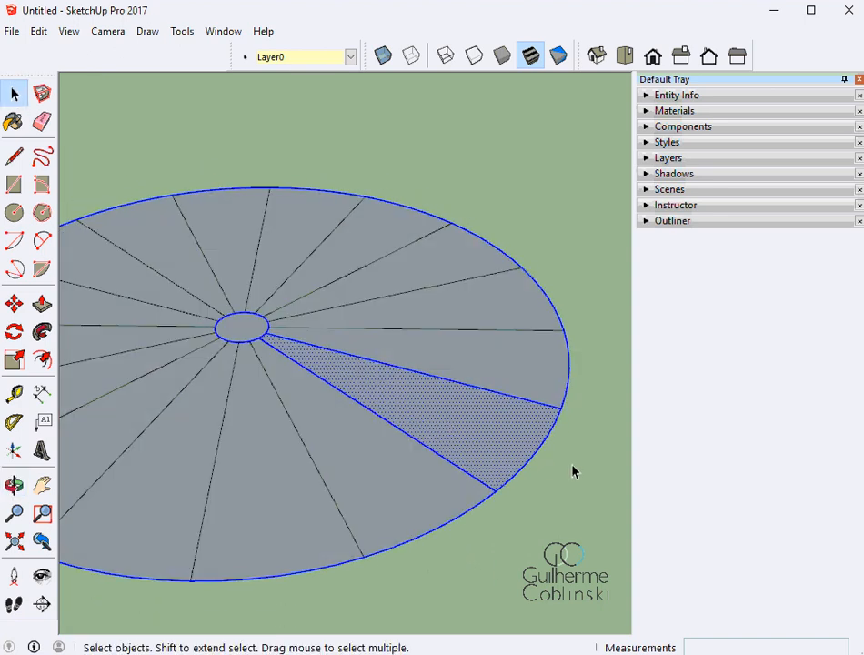
{"action": "left_click", "coordinate": [537, 460]}
{"action": "left_click", "coordinate": [534, 458]}
{"action": "right_click", "coordinate": [538, 458]}
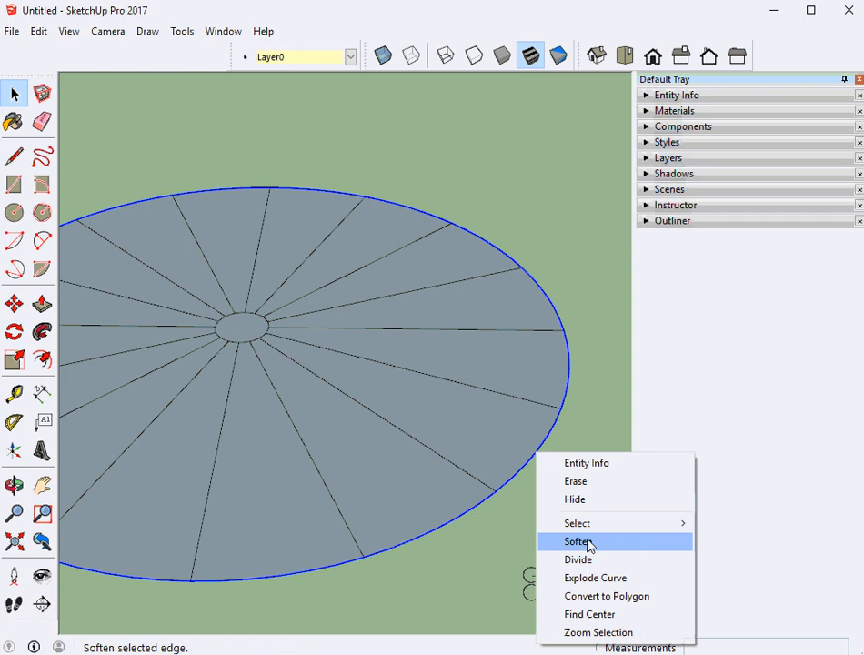
{"action": "left_click", "coordinate": [593, 580]}
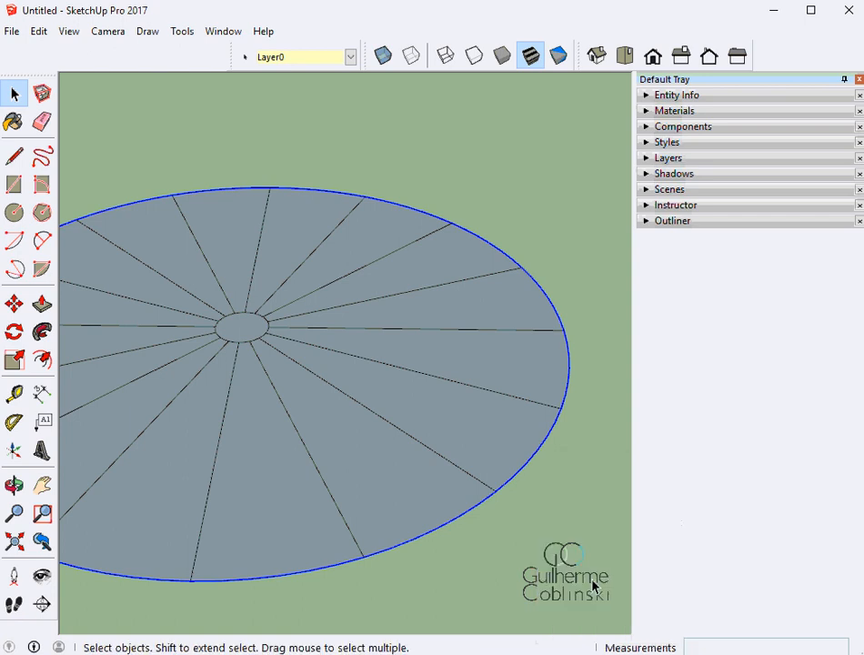
{"action": "left_click", "coordinate": [543, 451]}
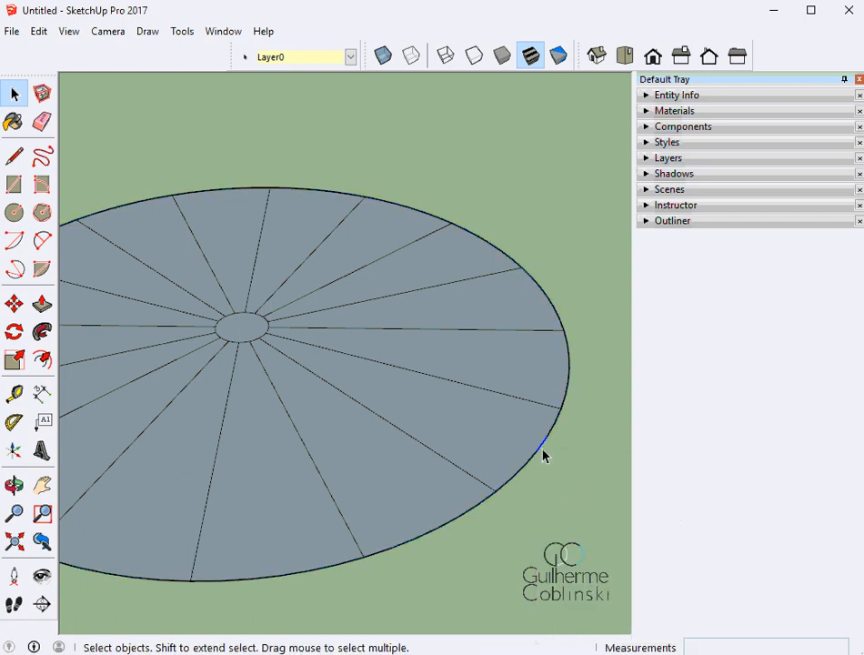
{"action": "scroll", "coordinate": [536, 465], "scroll_direction": "up", "scroll_amount": 3}
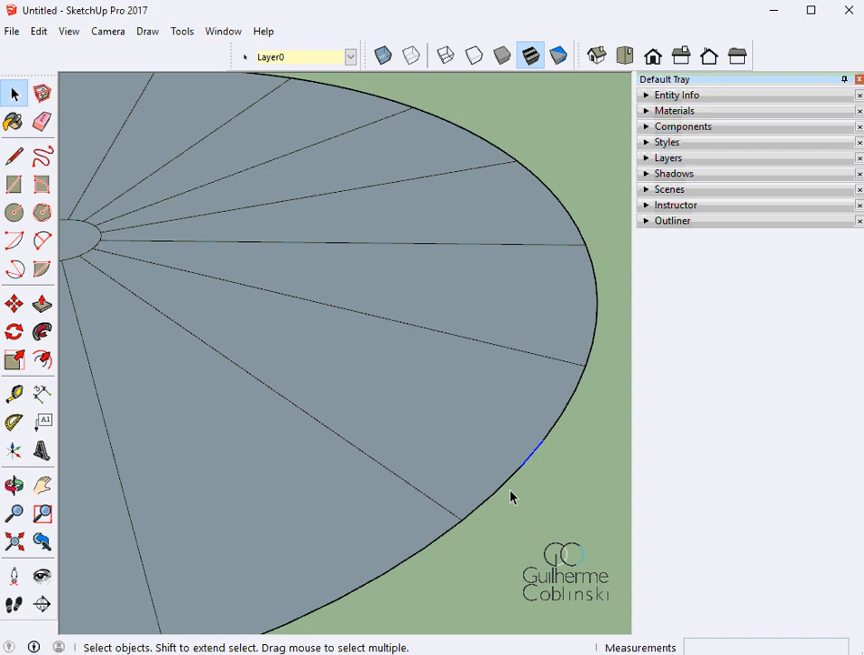
Explode the curve of the small central circle into separate edges.
{"action": "double_click", "coordinate": [499, 464]}
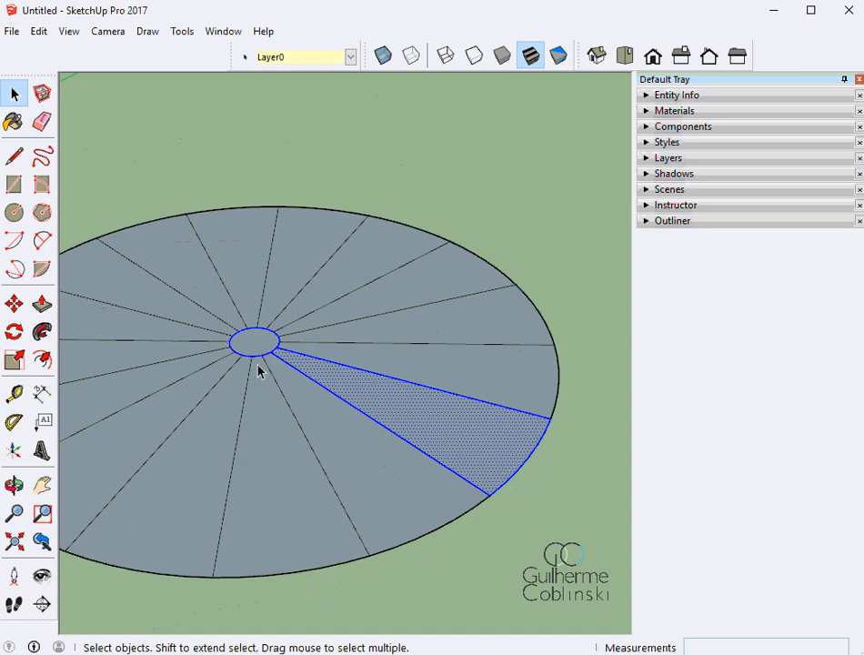
{"action": "scroll", "coordinate": [258, 371], "scroll_direction": "up", "scroll_amount": 3}
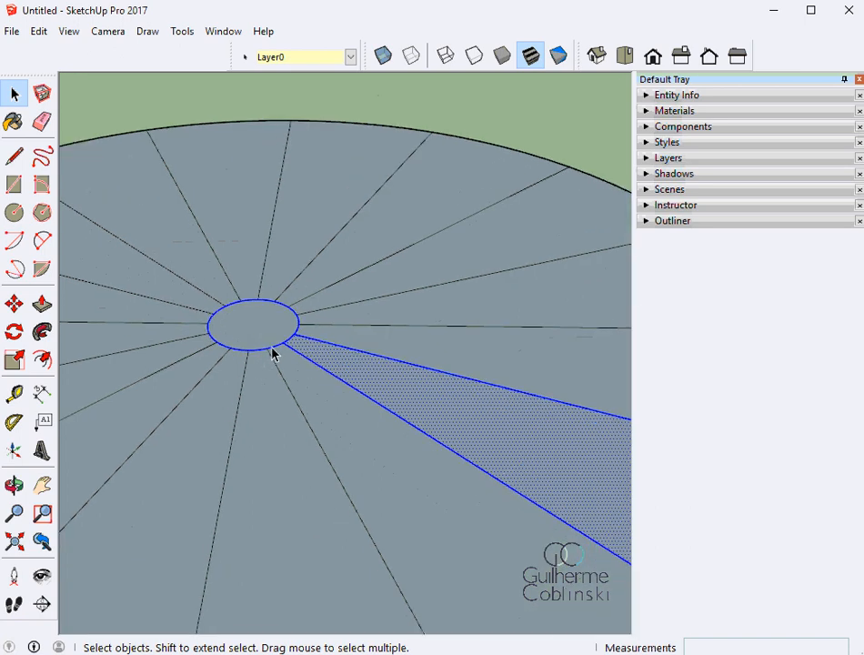
{"action": "left_click", "coordinate": [273, 351]}
{"action": "right_click", "coordinate": [274, 351]}
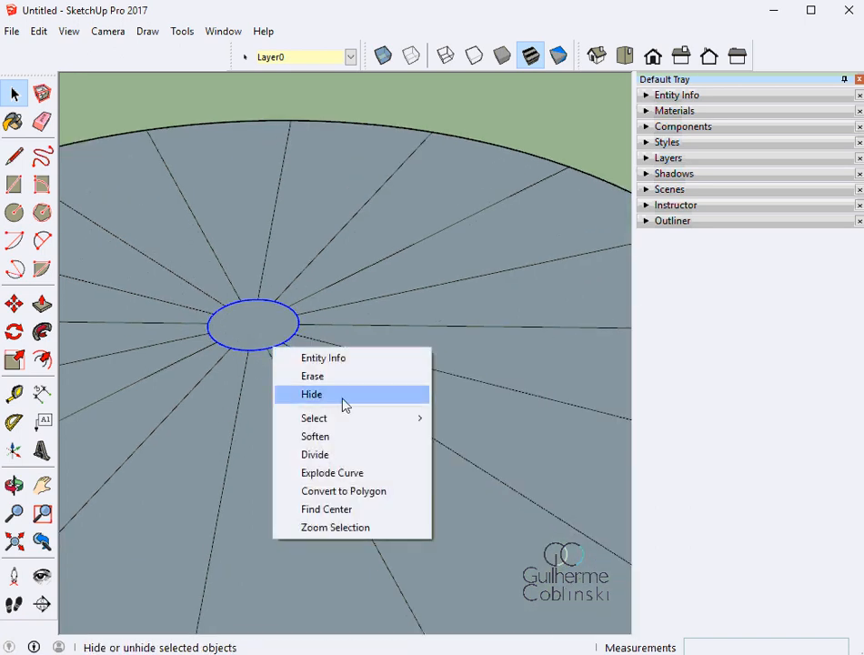
{"action": "left_click", "coordinate": [378, 475]}
{"action": "scroll", "coordinate": [237, 310], "scroll_direction": "down", "scroll_amount": 4}
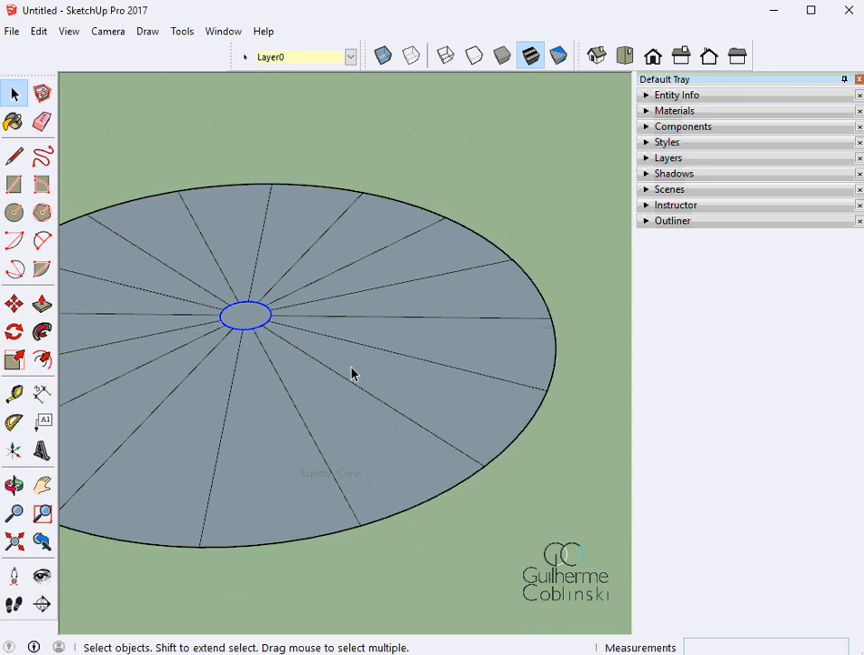
Make a component from one radial segment's face and its bounding edges, replacing the selection with the component.
{"action": "left_click", "coordinate": [393, 382]}
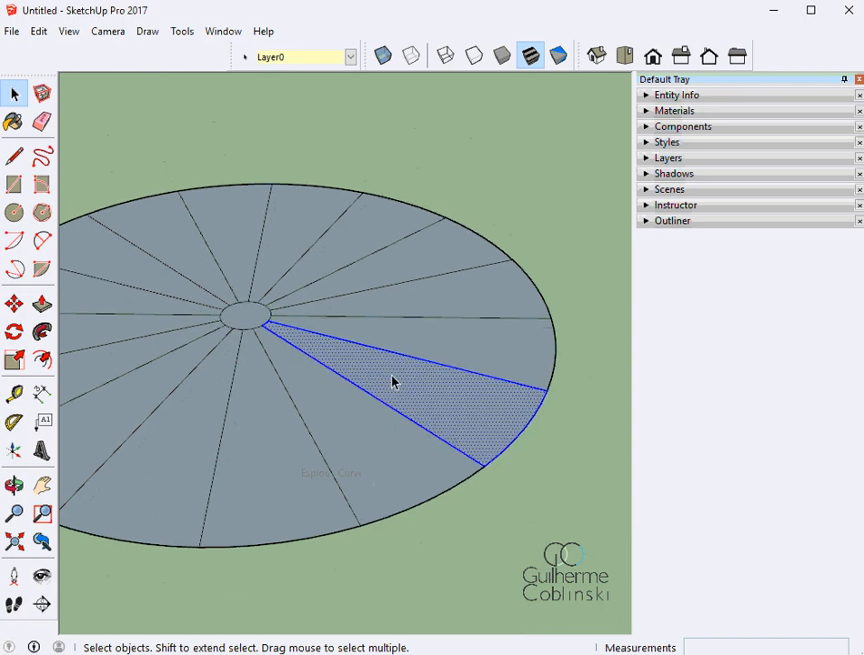
{"action": "left_click", "coordinate": [474, 417]}
{"action": "double_click", "coordinate": [474, 417]}
{"action": "scroll", "coordinate": [269, 323], "scroll_direction": "up", "scroll_amount": 4}
{"action": "scroll", "coordinate": [256, 336], "scroll_direction": "down", "scroll_amount": 4}
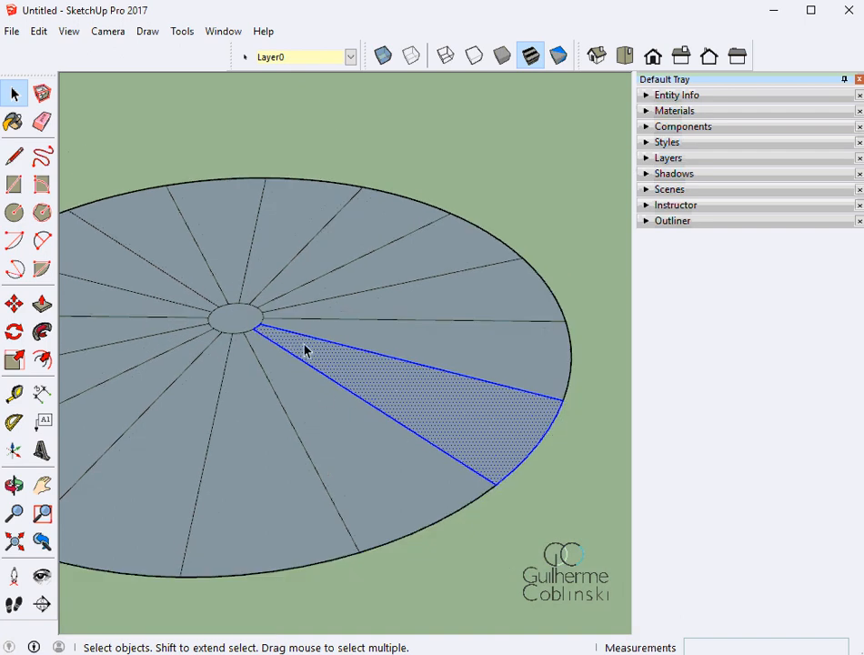
{"action": "right_click", "coordinate": [483, 435]}
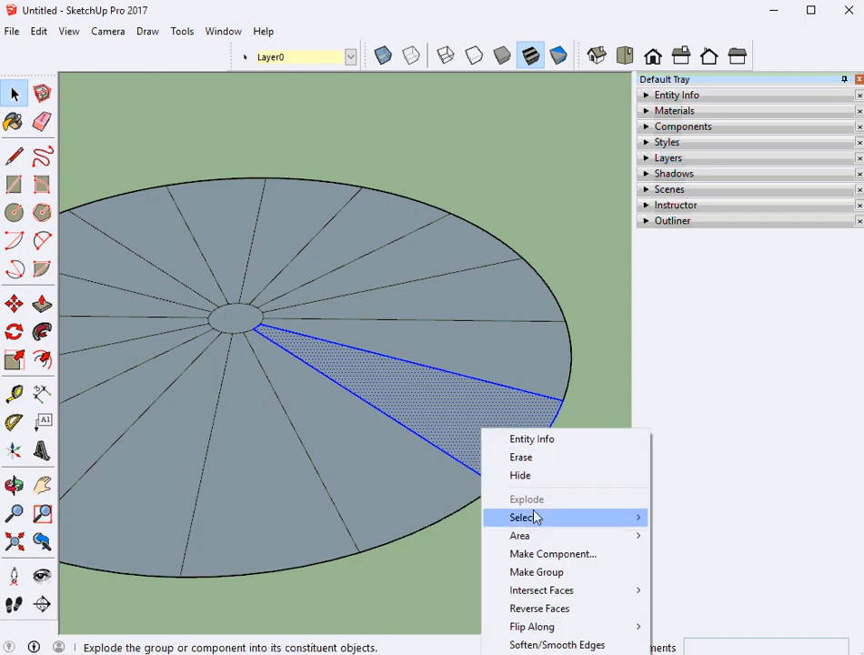
{"action": "left_click", "coordinate": [561, 554]}
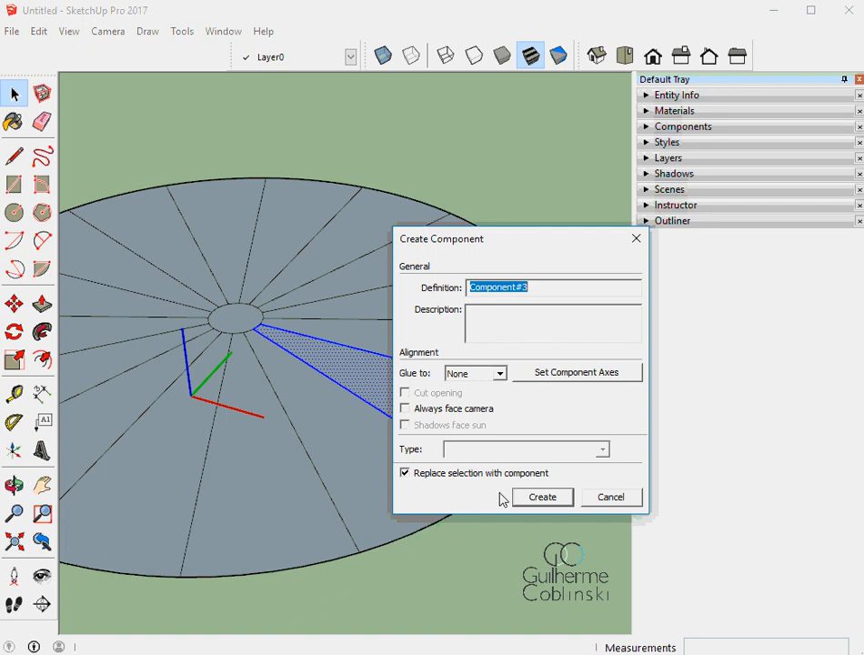
{"action": "left_click", "coordinate": [543, 497]}
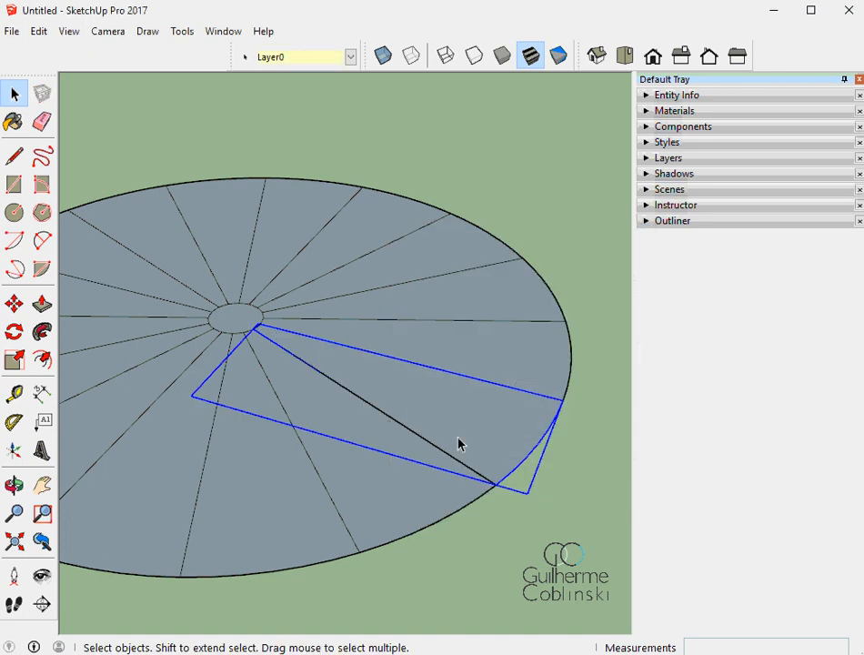
Erase the radial lines and outer arc edges of the disc segments adjoining one side of the wedge component.
{"action": "scroll", "coordinate": [459, 442], "scroll_direction": "down", "scroll_amount": 2}
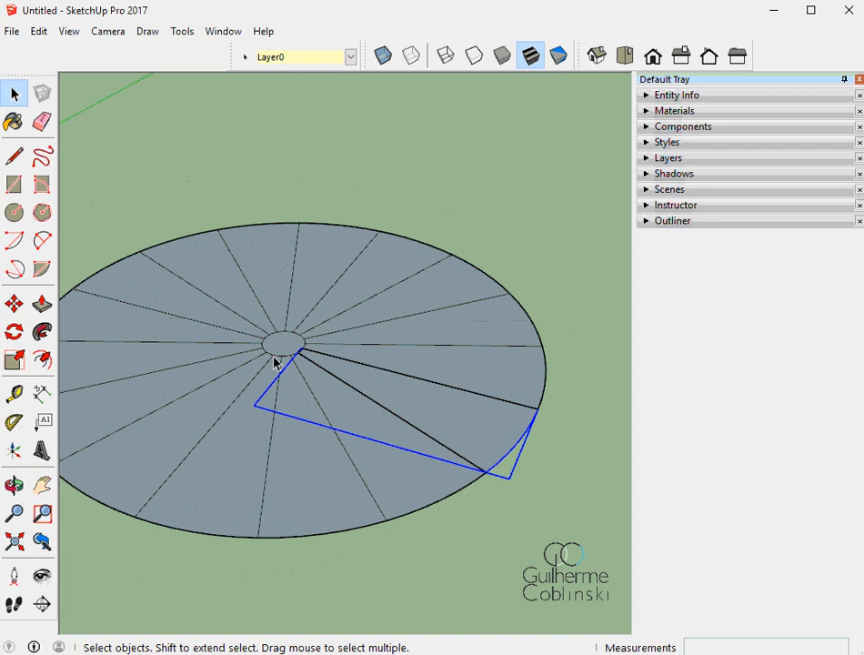
{"action": "left_click", "coordinate": [41, 121]}
{"action": "left_click", "coordinate": [530, 318]}
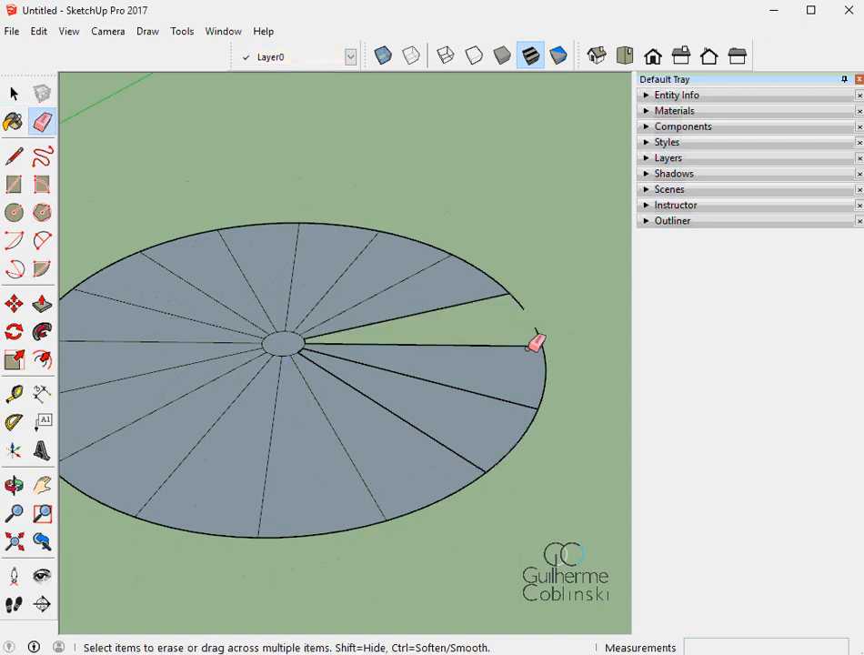
{"action": "mouse_move", "coordinate": [529, 348]}
{"action": "left_mouse_down"}
{"action": "mouse_move", "coordinate": [537, 334]}
{"action": "mouse_move", "coordinate": [542, 379]}
{"action": "left_mouse_up"}
{"action": "mouse_move", "coordinate": [517, 290]}
{"action": "left_mouse_down"}
{"action": "mouse_move", "coordinate": [513, 309]}
{"action": "mouse_move", "coordinate": [513, 252]}
{"action": "left_mouse_up"}
{"action": "middle_click_drag", "start_coordinate": [501, 224], "coordinate": [559, 332]}
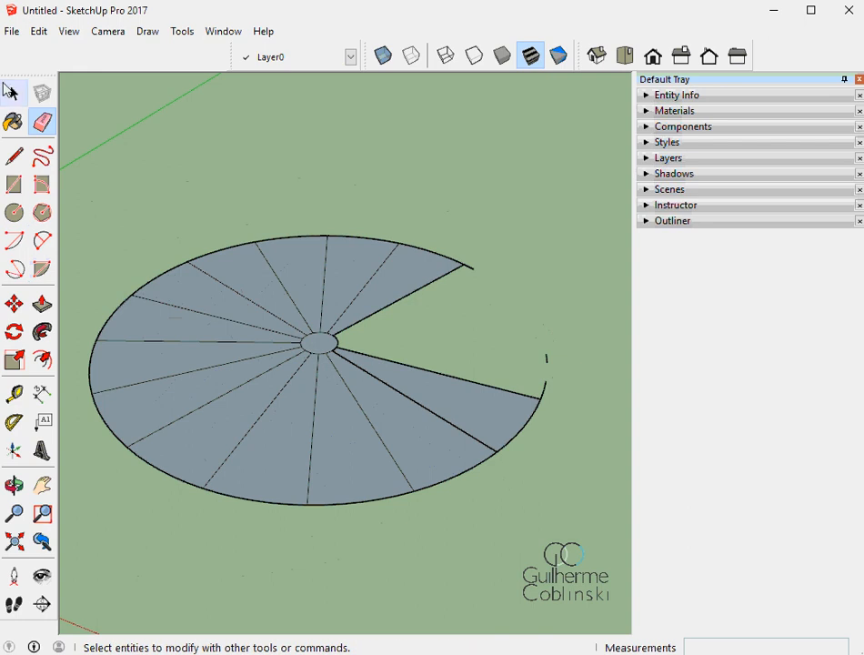
Delete the remaining disc segments and loose arc pieces, keeping only the wedge component and the small central circle.
{"action": "left_click", "coordinate": [14, 93]}
{"action": "middle_click_drag", "start_coordinate": [348, 256], "coordinate": [353, 289]}
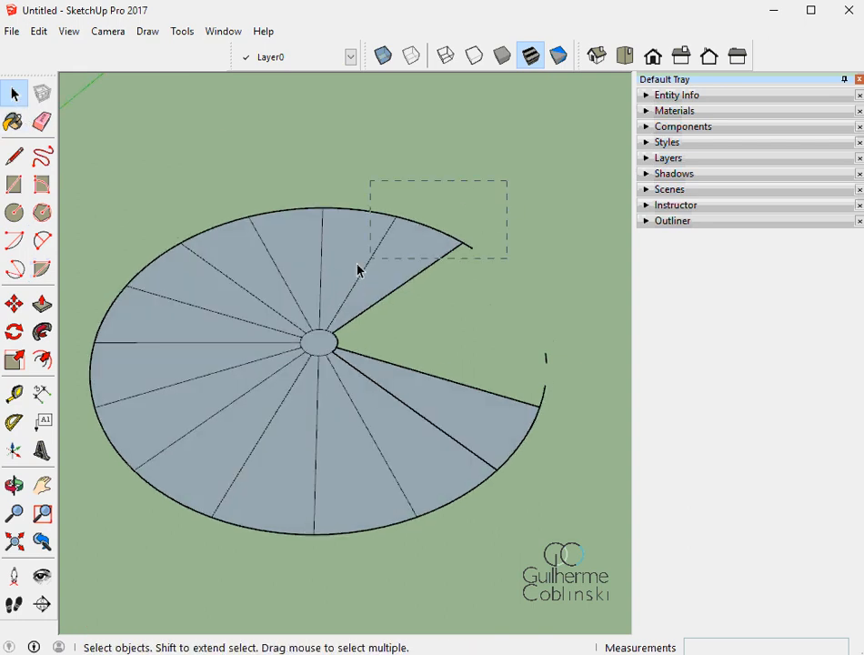
{"action": "left_click_drag", "start_coordinate": [358, 271], "coordinate": [191, 307]}
{"action": "key", "text": "Delete"}
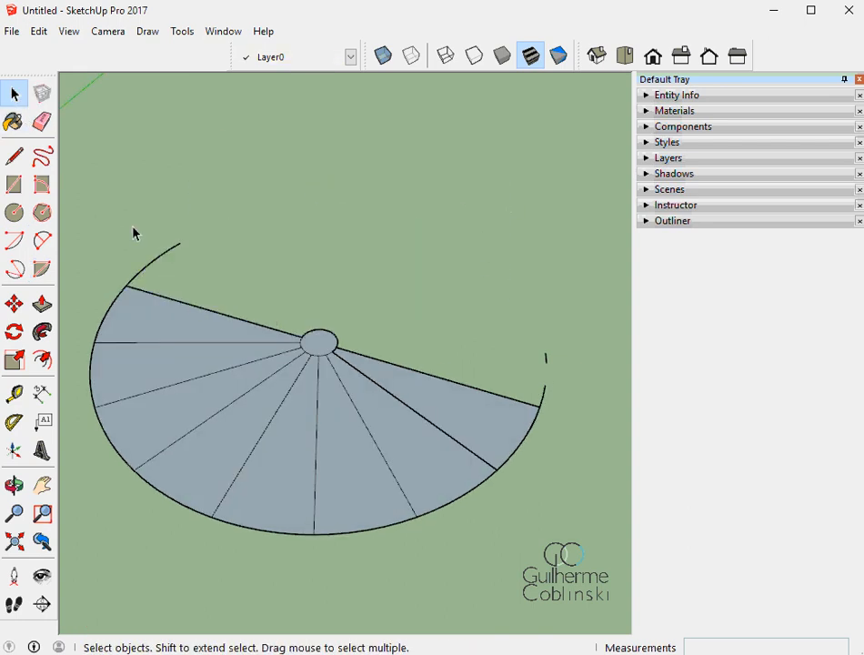
{"action": "left_click_drag", "start_coordinate": [94, 535], "coordinate": [95, 535]}
{"action": "key", "text": "Delete"}
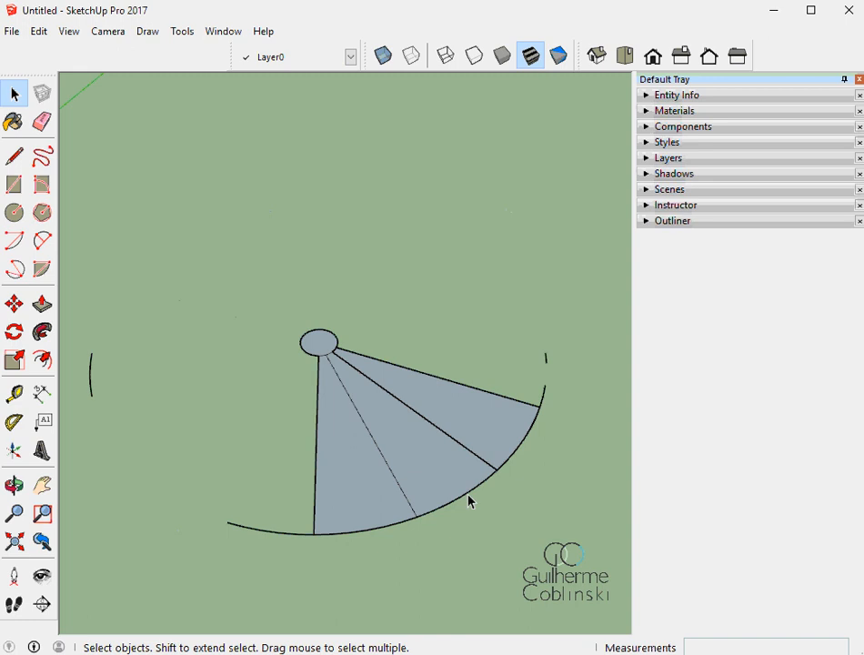
{"action": "left_click_drag", "start_coordinate": [275, 591], "coordinate": [275, 591]}
{"action": "key", "text": "Delete"}
{"action": "left_click", "coordinate": [229, 516]}
{"action": "key", "text": "Delete"}
{"action": "left_click_drag", "start_coordinate": [171, 315], "coordinate": [89, 420]}
{"action": "key", "text": "Delete"}
{"action": "left_click_drag", "start_coordinate": [540, 386], "coordinate": [556, 405]}
Erase the leftover arc stubs extending past both outer corners of the wedge component.
{"action": "scroll", "coordinate": [520, 498], "scroll_direction": "up", "scroll_amount": 5}
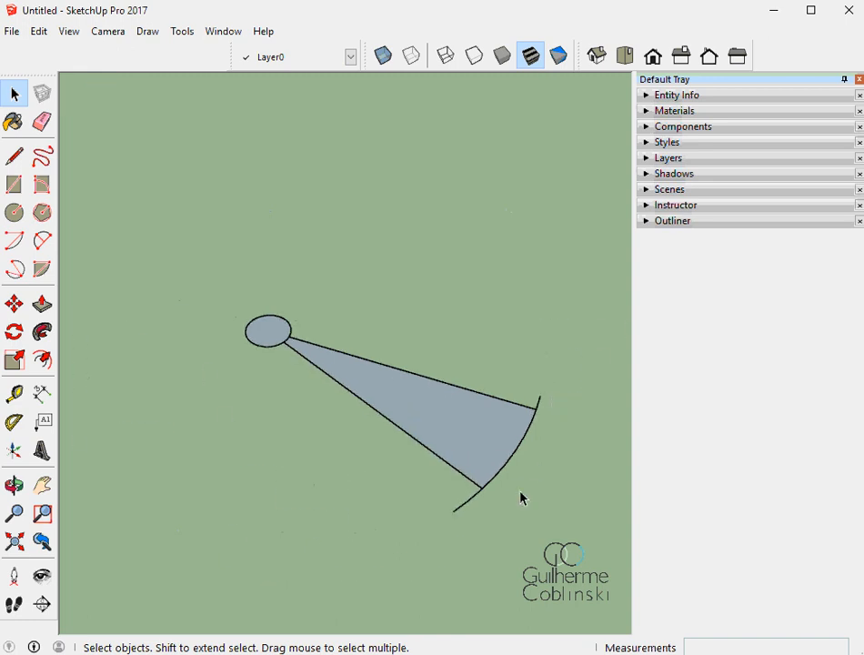
{"action": "key", "text": "e"}
{"action": "left_click", "coordinate": [416, 526]}
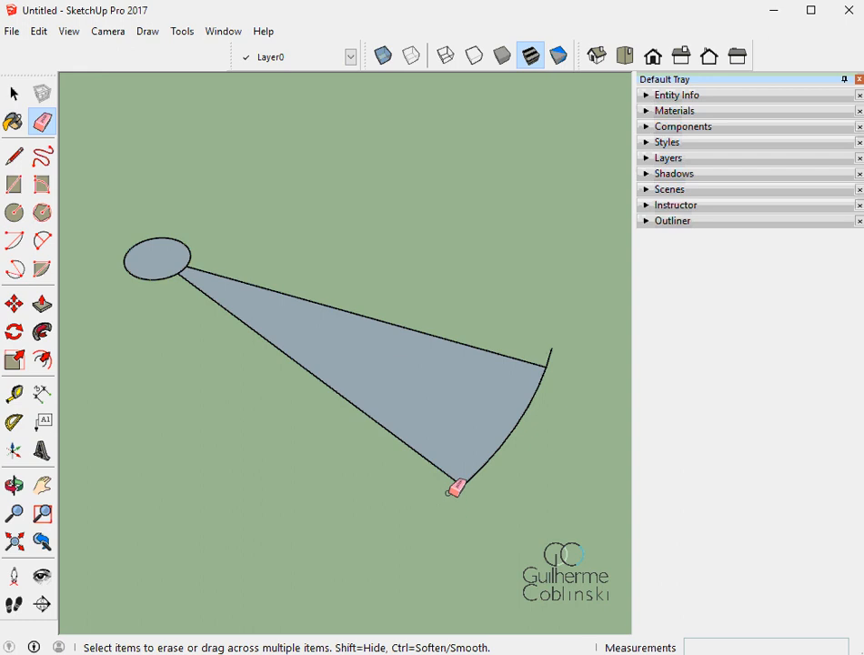
{"action": "scroll", "coordinate": [520, 353], "scroll_direction": "up", "scroll_amount": 2}
{"action": "left_click", "coordinate": [562, 356]}
{"action": "scroll", "coordinate": [480, 369], "scroll_direction": "down", "scroll_amount": 3}
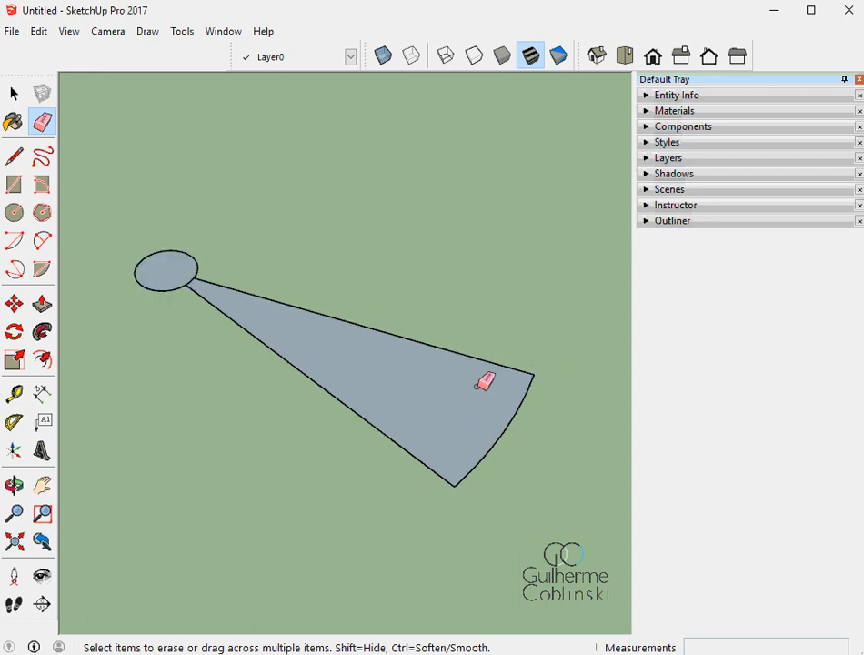
Inspect the wedge component and the small central circle by selecting them, and clear the selection.
{"action": "key", "text": "space"}
{"action": "left_click", "coordinate": [429, 400]}
{"action": "middle_click_drag", "start_coordinate": [362, 396], "coordinate": [402, 399]}
{"action": "middle_click_drag", "start_coordinate": [343, 372], "coordinate": [348, 397]}
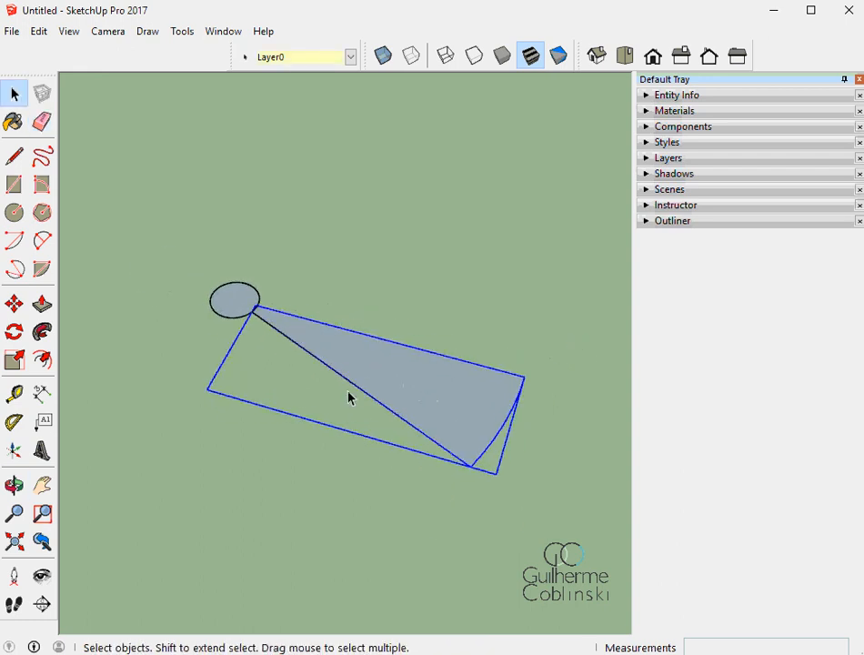
{"action": "middle_click_drag", "start_coordinate": [262, 323], "coordinate": [268, 346]}
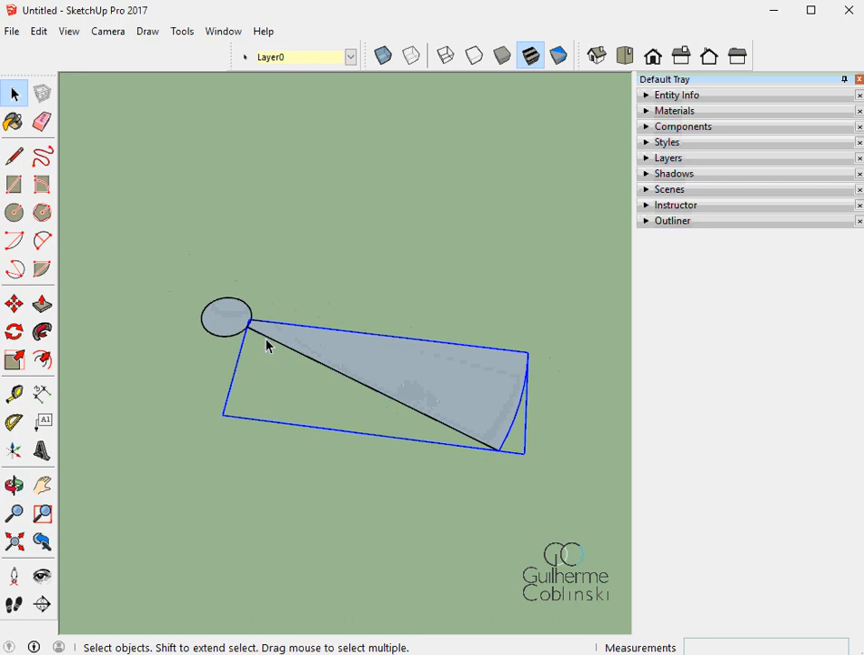
{"action": "left_click", "coordinate": [226, 323]}
{"action": "left_click", "coordinate": [270, 309]}
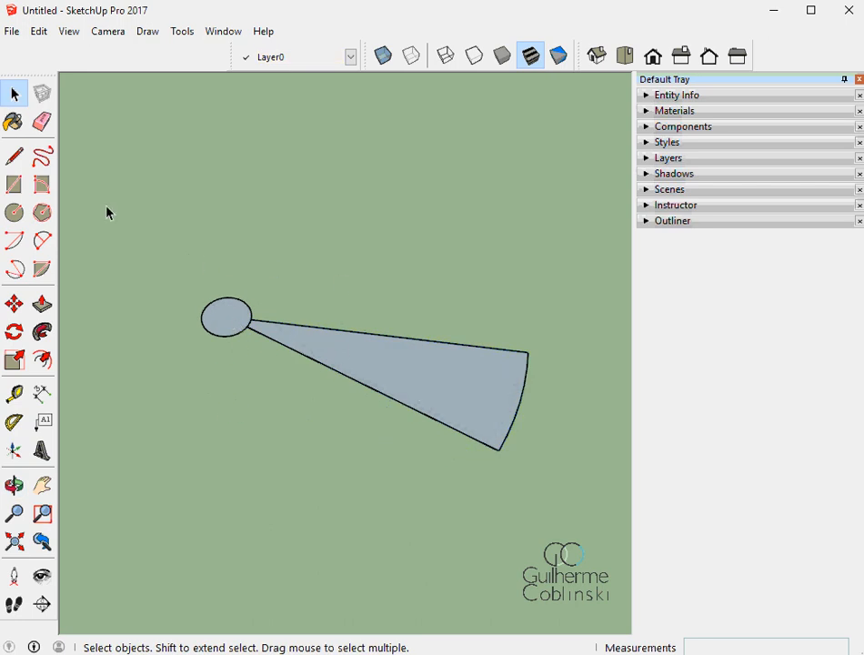
Draw a line about 1.45 m long along the red axis from the wedge's outer corner through the small central circle.
{"action": "key", "text": "l"}
{"action": "scroll", "coordinate": [231, 301], "scroll_direction": "up", "scroll_amount": 1}
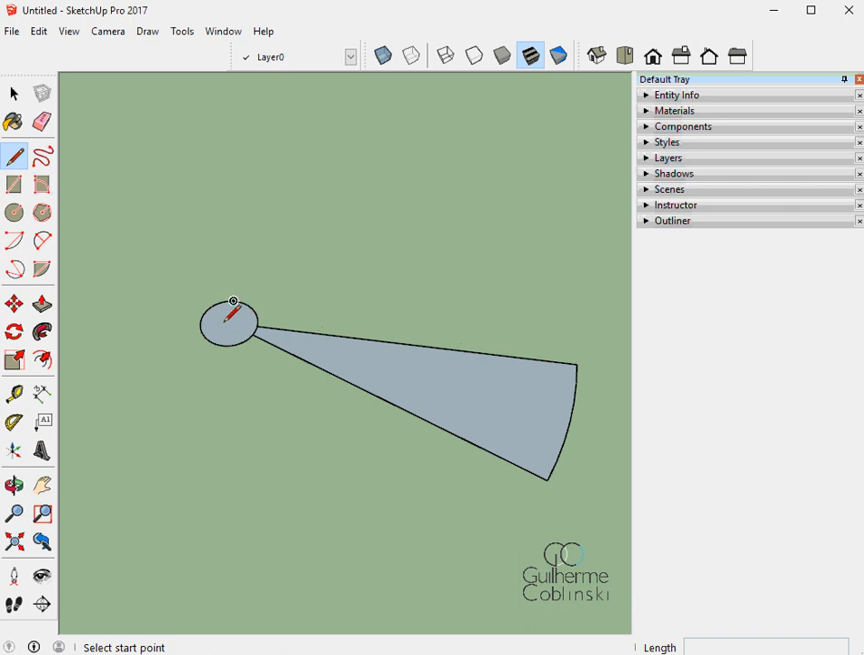
{"action": "scroll", "coordinate": [276, 325], "scroll_direction": "down", "scroll_amount": 2}
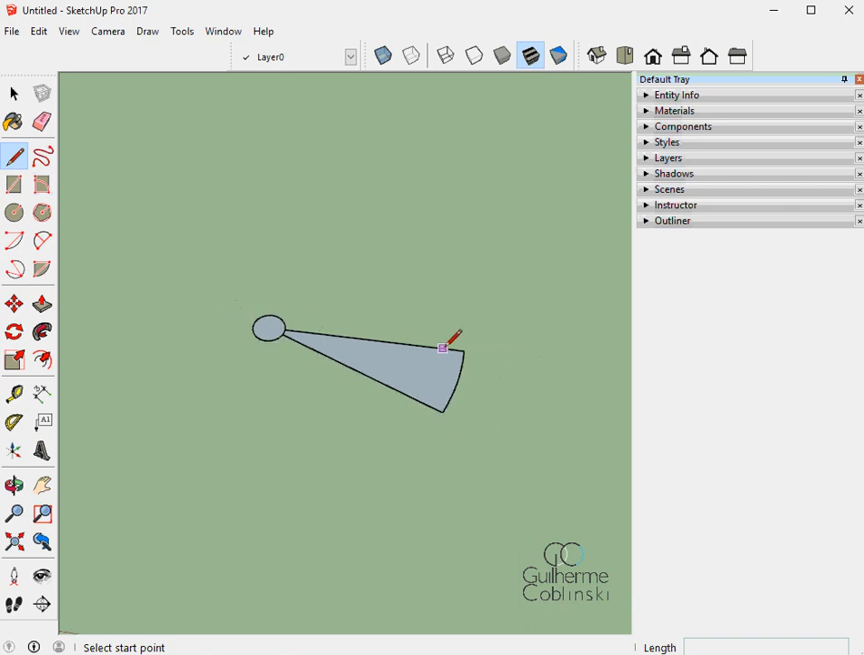
{"action": "middle_click_drag", "start_coordinate": [468, 344], "coordinate": [389, 346]}
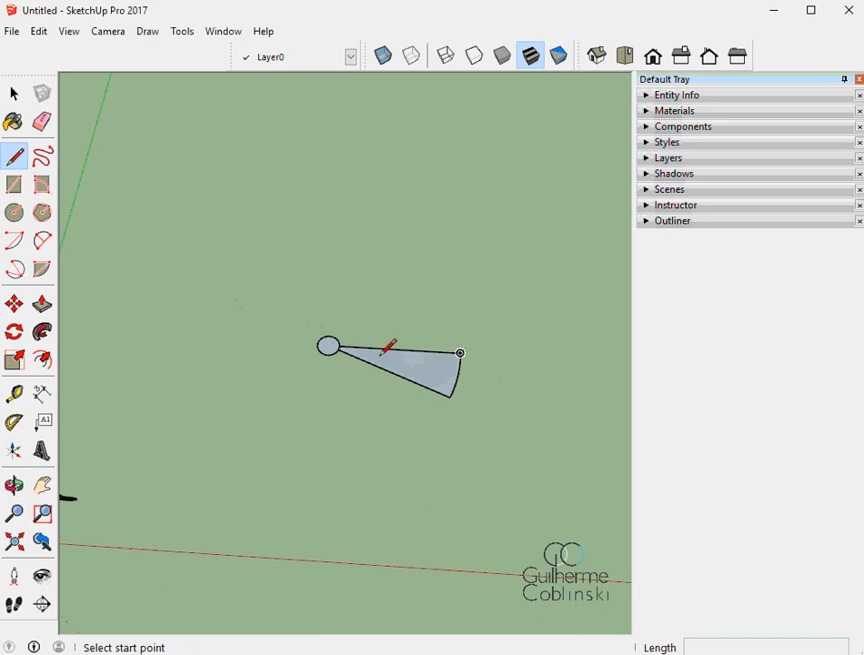
{"action": "scroll", "coordinate": [389, 345], "scroll_direction": "up", "scroll_amount": 2}
{"action": "left_click", "coordinate": [512, 349]}
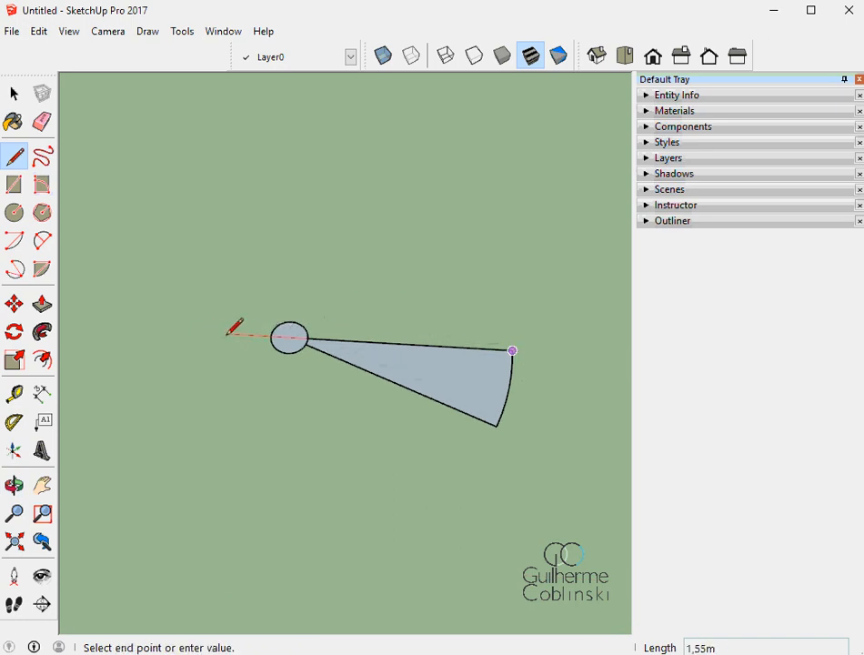
{"action": "scroll", "coordinate": [238, 331], "scroll_direction": "up", "scroll_amount": 2}
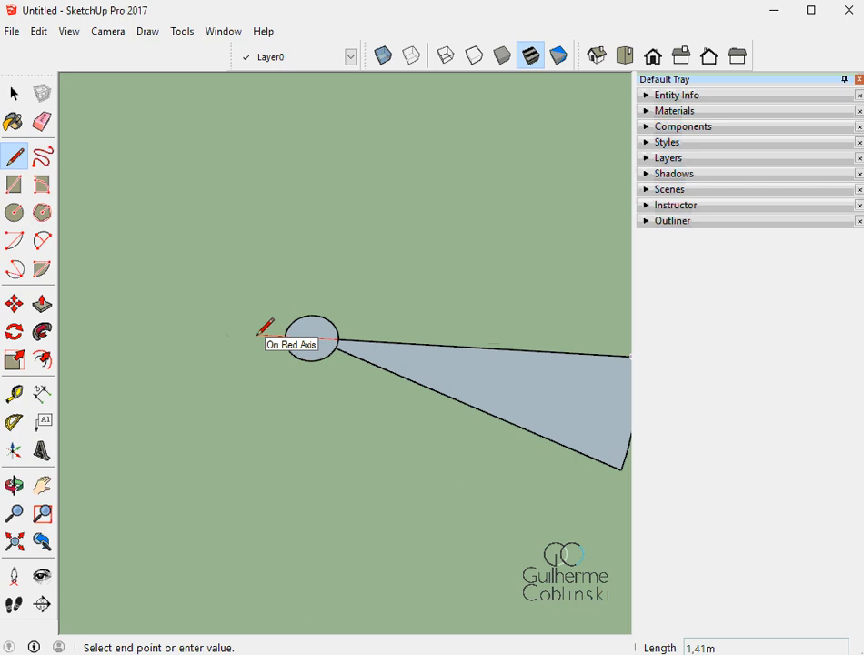
{"action": "scroll", "coordinate": [263, 332], "scroll_direction": "down", "scroll_amount": 5}
{"action": "scroll", "coordinate": [385, 341], "scroll_direction": "down", "scroll_amount": 2}
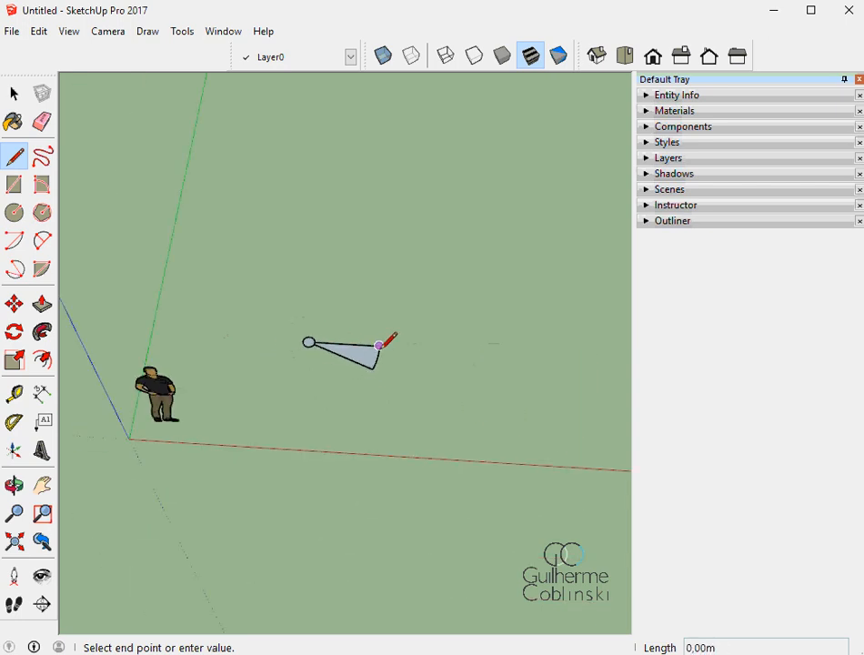
{"action": "scroll", "coordinate": [257, 324], "scroll_direction": "up", "scroll_amount": 5}
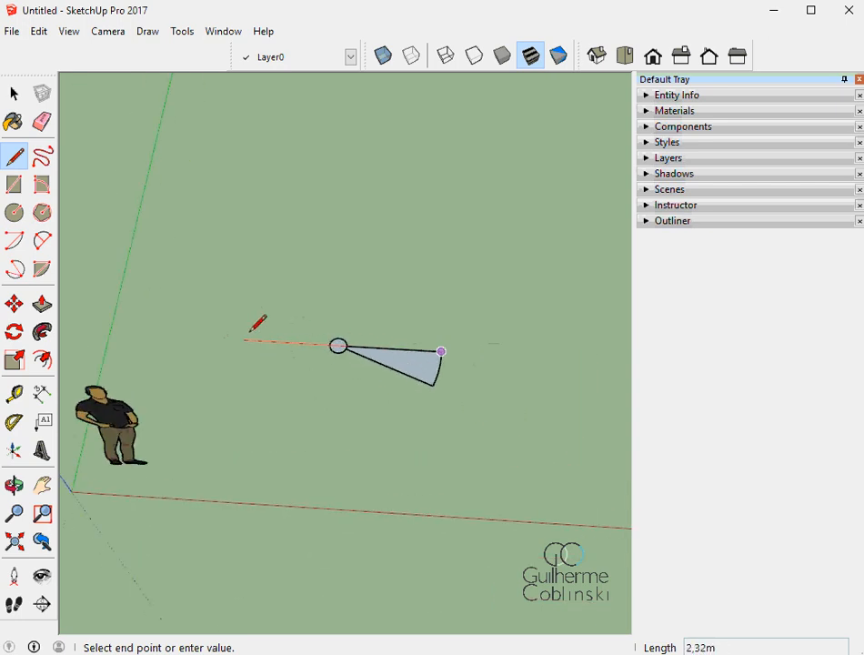
{"action": "left_click", "coordinate": [317, 337]}
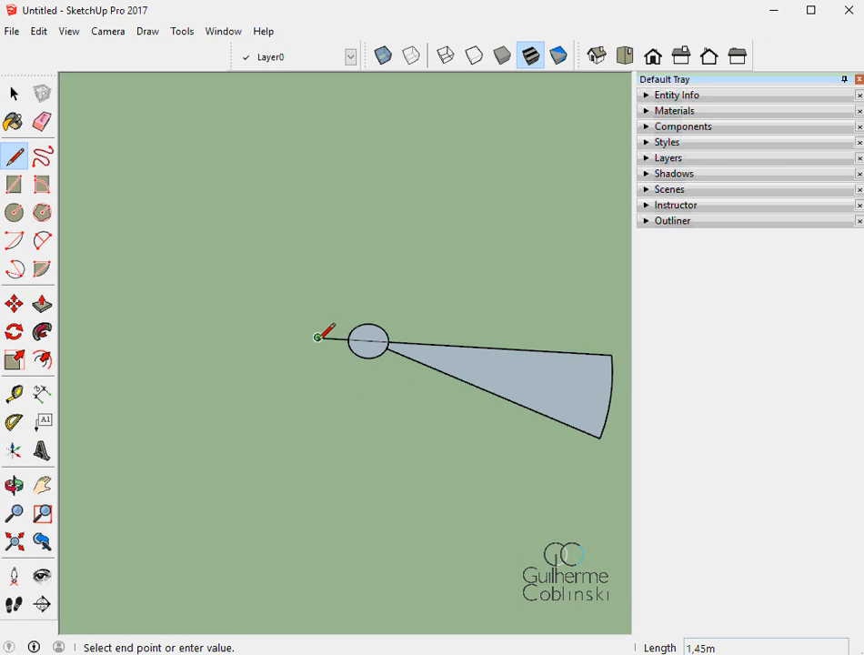
Erase the line stub that extends past the far side of the small circle, keeping the diameter inside it.
{"action": "key", "text": "e"}
{"action": "scroll", "coordinate": [368, 338], "scroll_direction": "up", "scroll_amount": 2}
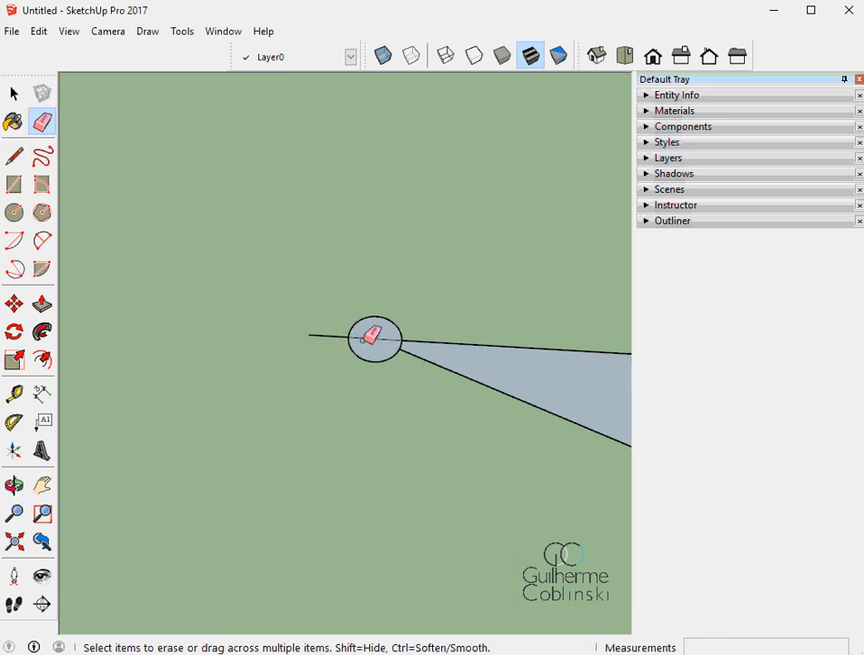
{"action": "left_click_drag", "start_coordinate": [314, 329], "coordinate": [303, 347]}
{"action": "scroll", "coordinate": [304, 343], "scroll_direction": "down", "scroll_amount": 1}
{"action": "key", "text": "space"}
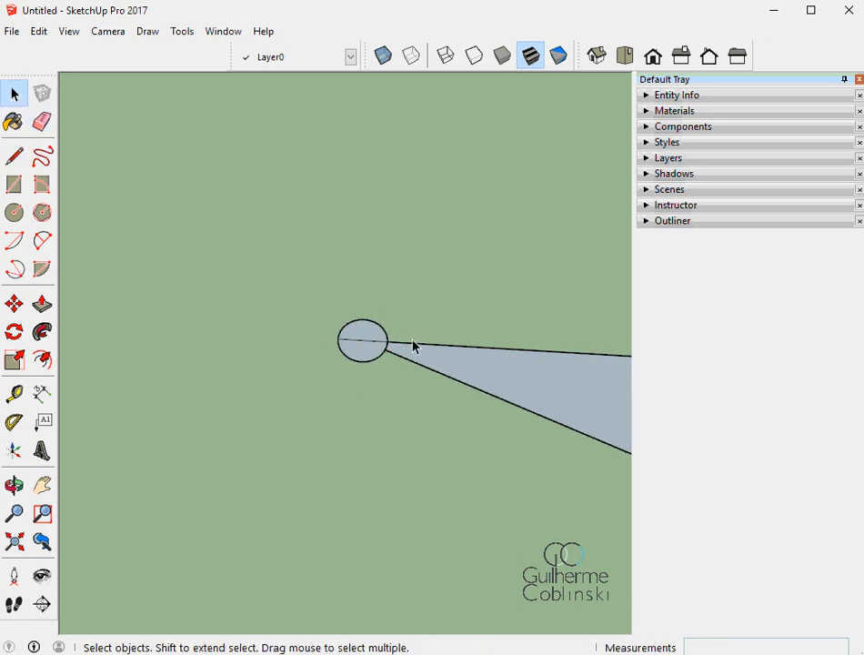
{"action": "left_click", "coordinate": [418, 348]}
{"action": "scroll", "coordinate": [413, 346], "scroll_direction": "down", "scroll_amount": 2}
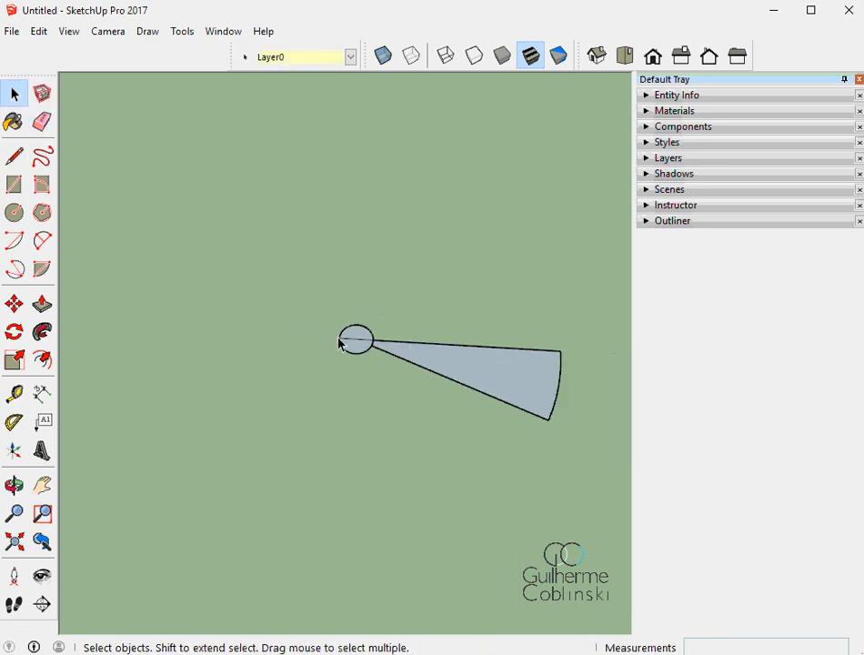
{"action": "left_click", "coordinate": [410, 338]}
{"action": "scroll", "coordinate": [348, 344], "scroll_direction": "up", "scroll_amount": 3}
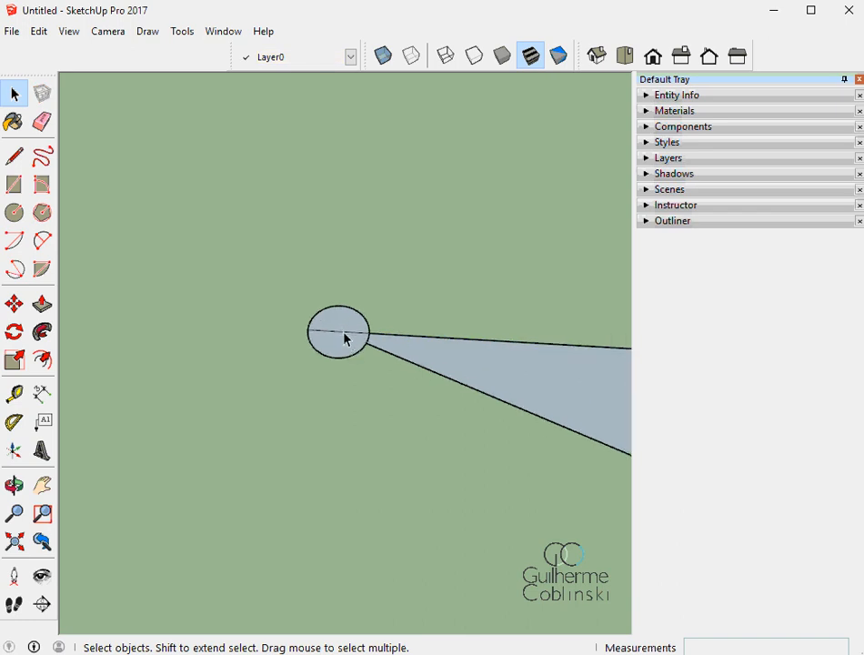
{"action": "scroll", "coordinate": [273, 350], "scroll_direction": "down", "scroll_amount": 3}
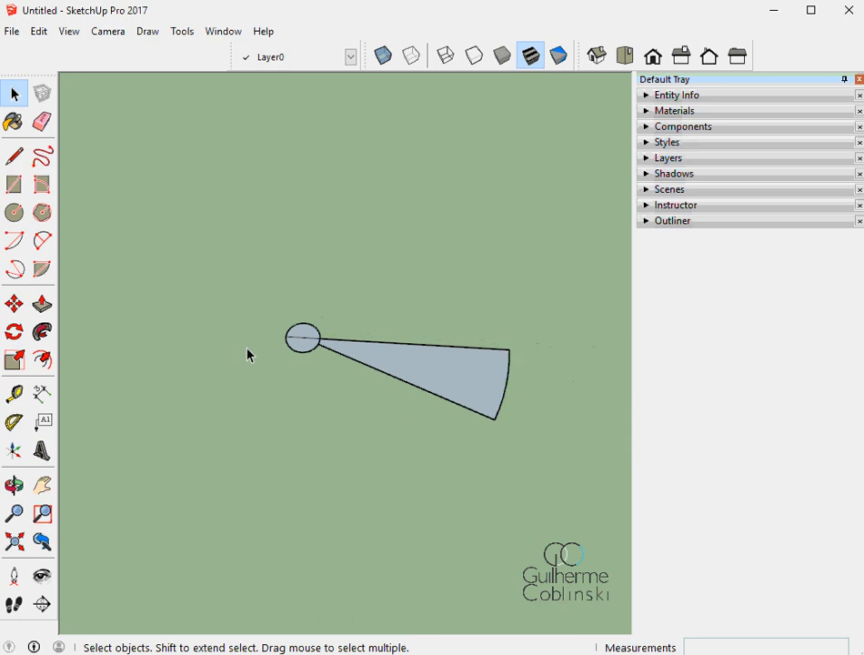
Open the wedge component for editing and extrude its face upward by 0,17 m with Push/Pull.
{"action": "left_click", "coordinate": [387, 355]}
{"action": "middle_click_drag", "start_coordinate": [432, 375], "coordinate": [420, 372]}
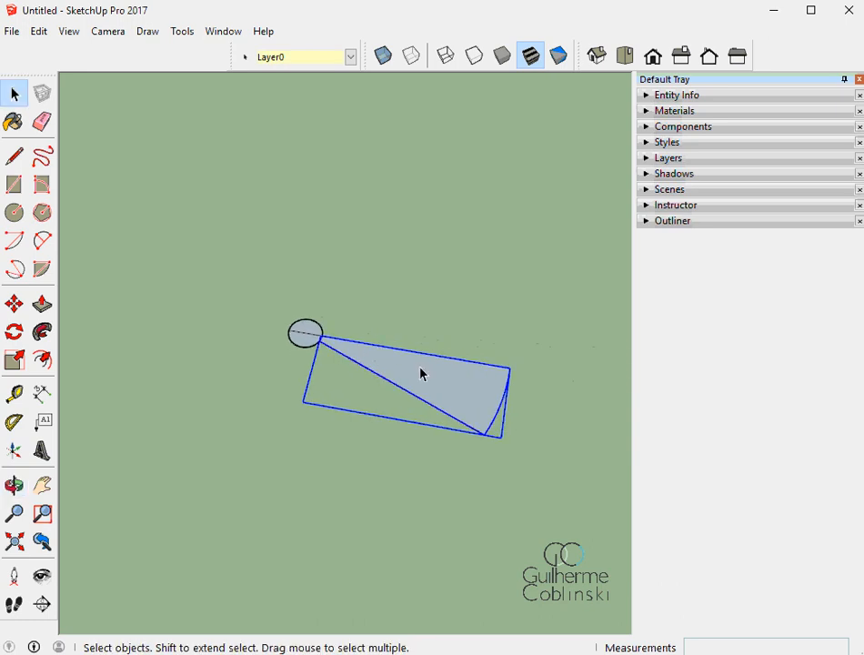
{"action": "scroll", "coordinate": [432, 398], "scroll_direction": "up", "scroll_amount": 1}
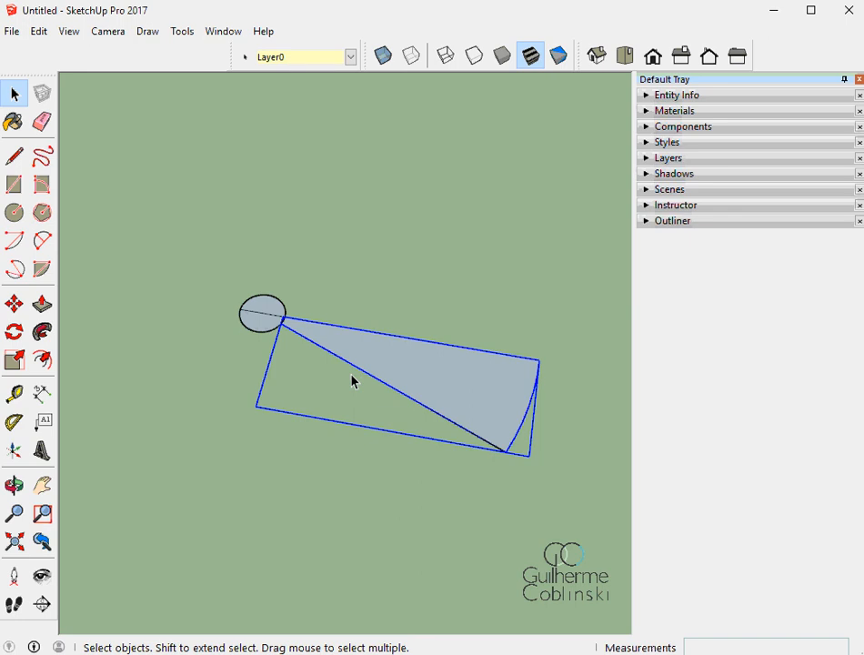
{"action": "middle_click_drag", "start_coordinate": [353, 382], "coordinate": [339, 366]}
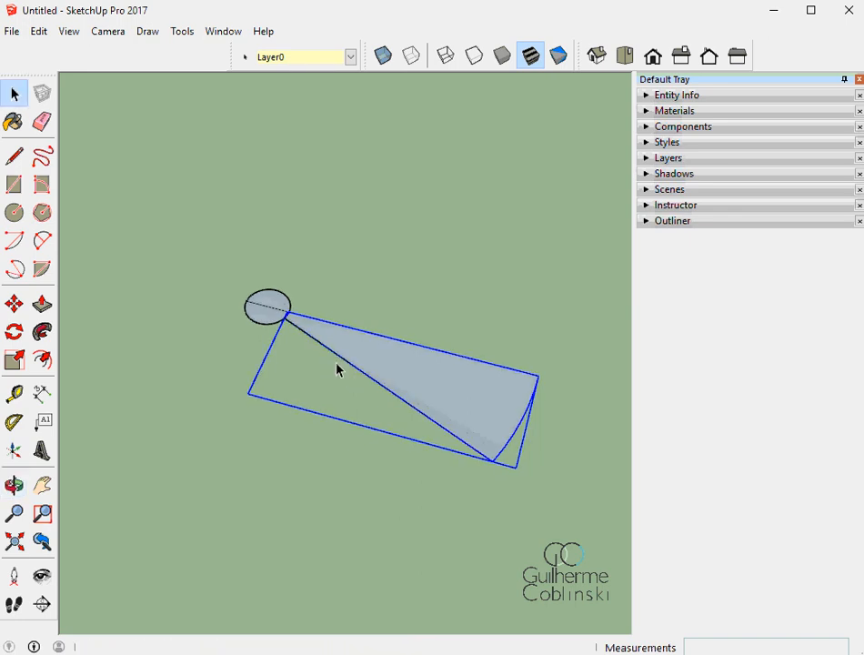
{"action": "middle_click_drag", "start_coordinate": [457, 422], "coordinate": [481, 432]}
{"action": "double_click", "coordinate": [469, 437]}
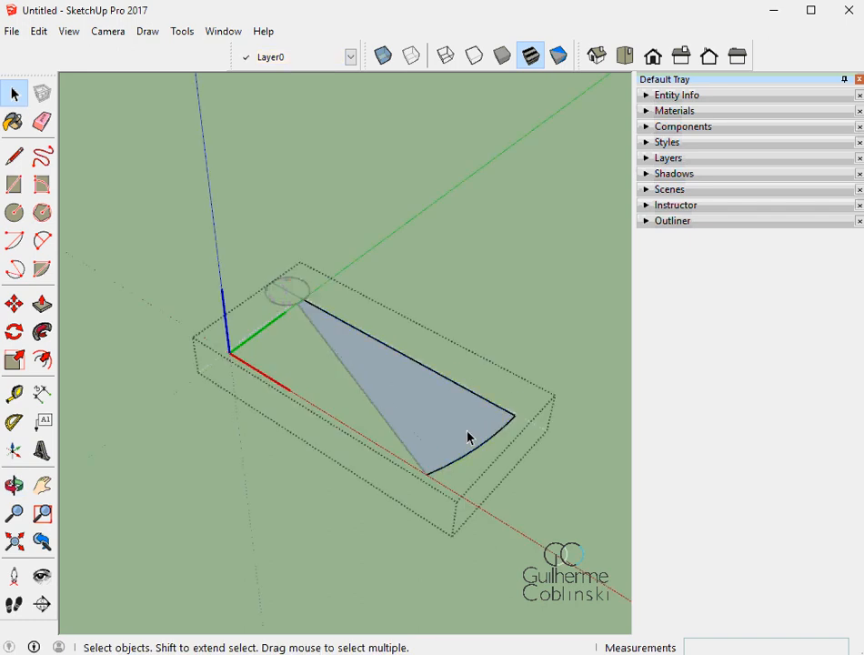
{"action": "key", "text": "p"}
{"action": "left_click", "coordinate": [468, 443]}
{"action": "scroll", "coordinate": [473, 420], "scroll_direction": "up", "scroll_amount": 1}
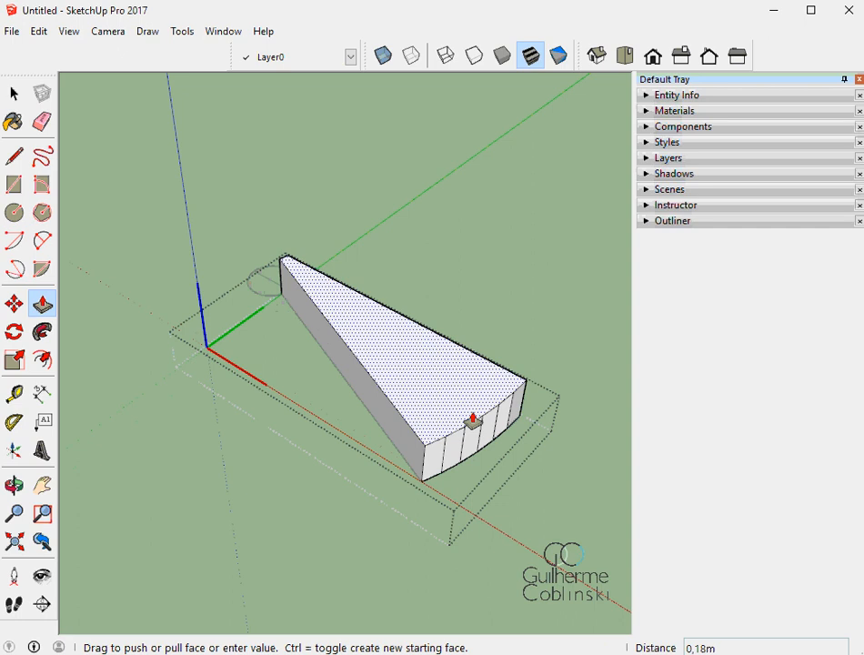
{"action": "type", "text": "0,1"}
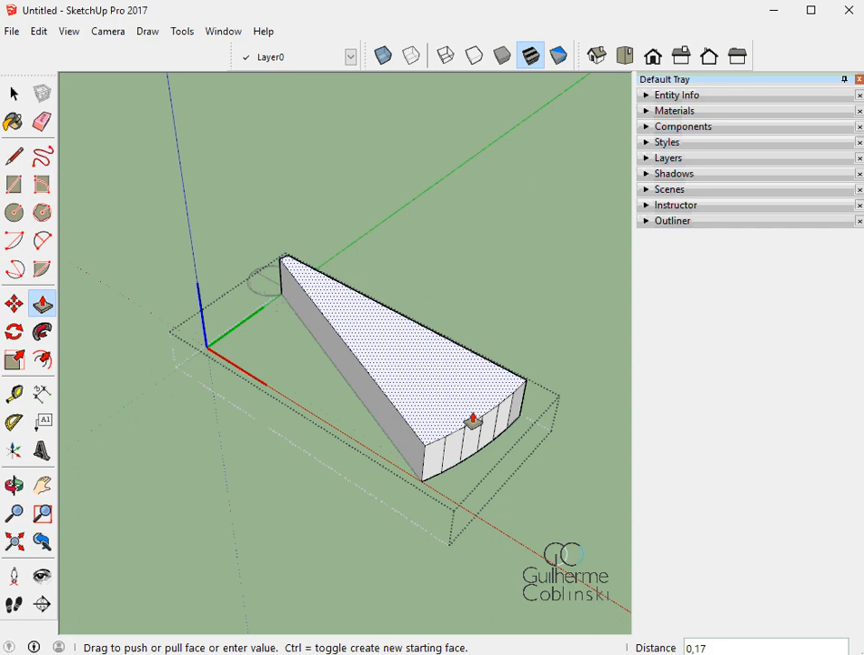
{"action": "type", "text": "7"}
{"action": "key", "text": "Return"}
{"action": "middle_click_drag", "start_coordinate": [470, 418], "coordinate": [439, 382]}
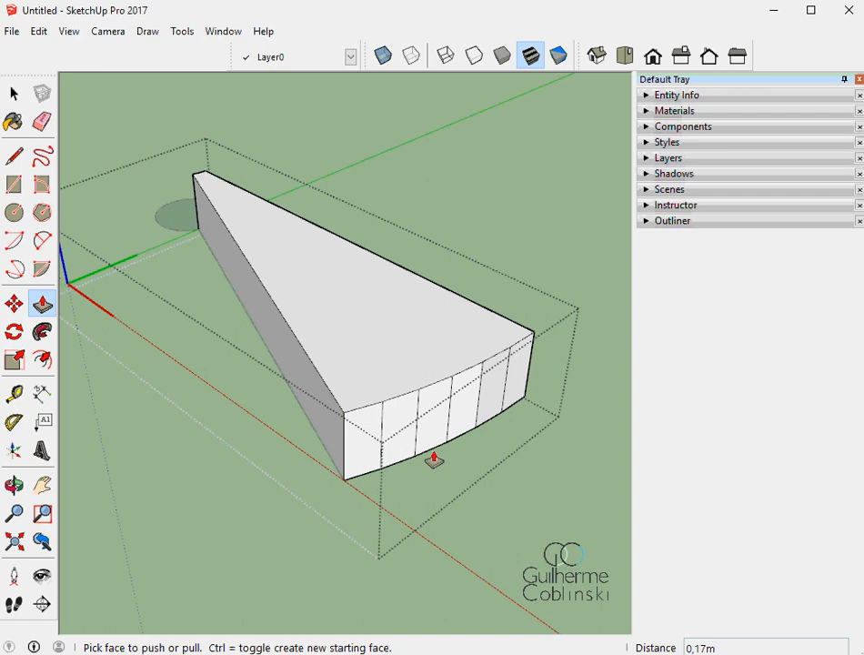
Soften the vertical segment edges on the wedge's curved outer face and close the component.
{"action": "scroll", "coordinate": [509, 414], "scroll_direction": "up", "scroll_amount": 2}
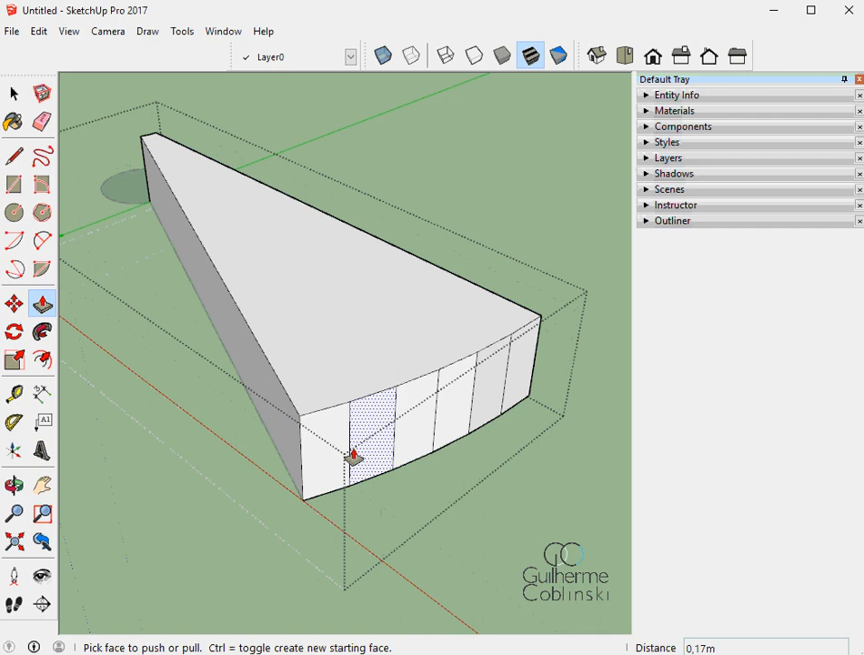
{"action": "left_click", "coordinate": [41, 121]}
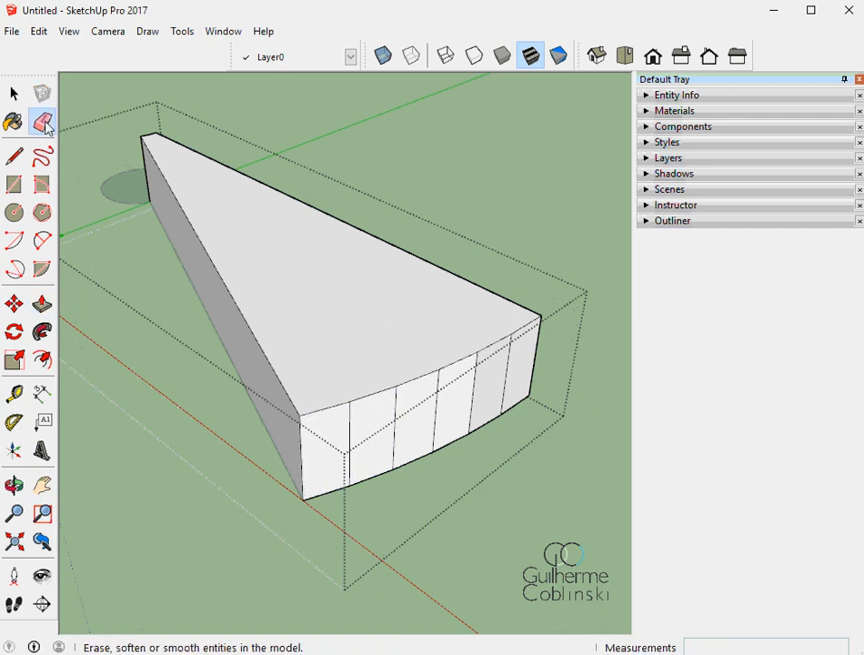
{"action": "left_click_drag", "start_coordinate": [349, 454], "coordinate": [516, 376]}
{"action": "middle_click_drag", "start_coordinate": [516, 375], "coordinate": [506, 441]}
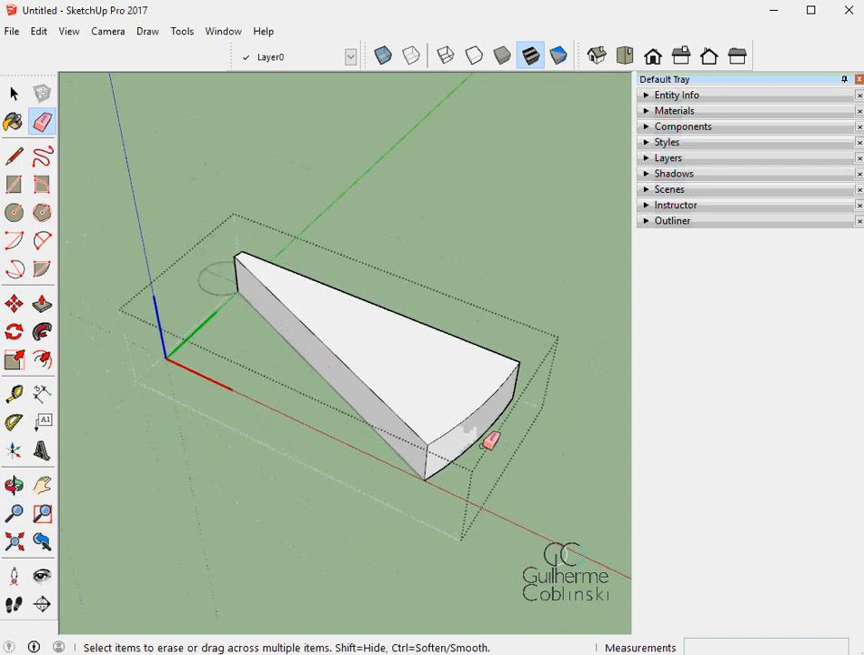
{"action": "key", "text": "space"}
{"action": "left_click", "coordinate": [590, 424]}
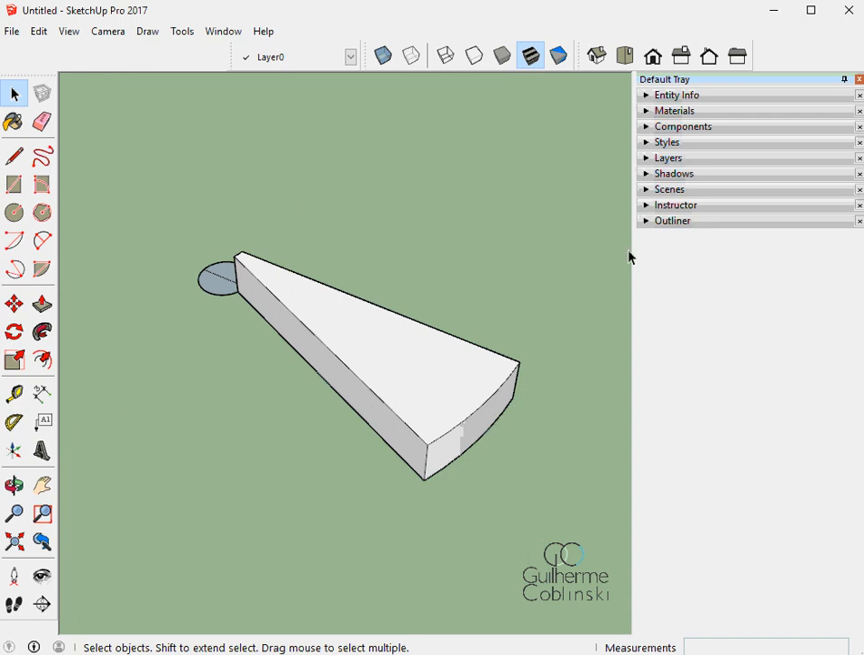
Expand the Outliner and check the entries of the wedge component and the scale figure by selecting each one.
{"action": "left_click", "coordinate": [647, 221]}
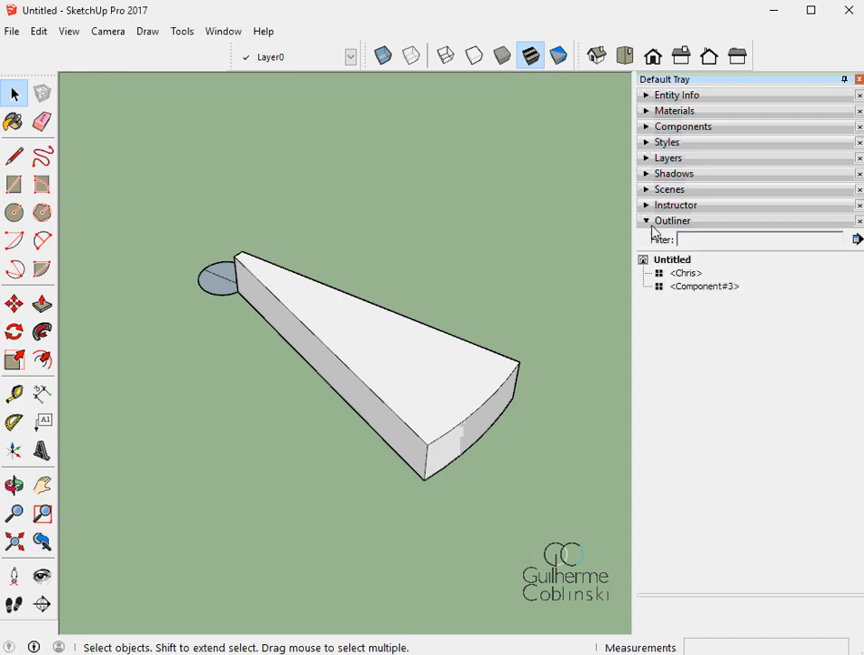
{"action": "scroll", "coordinate": [387, 429], "scroll_direction": "down", "scroll_amount": 2}
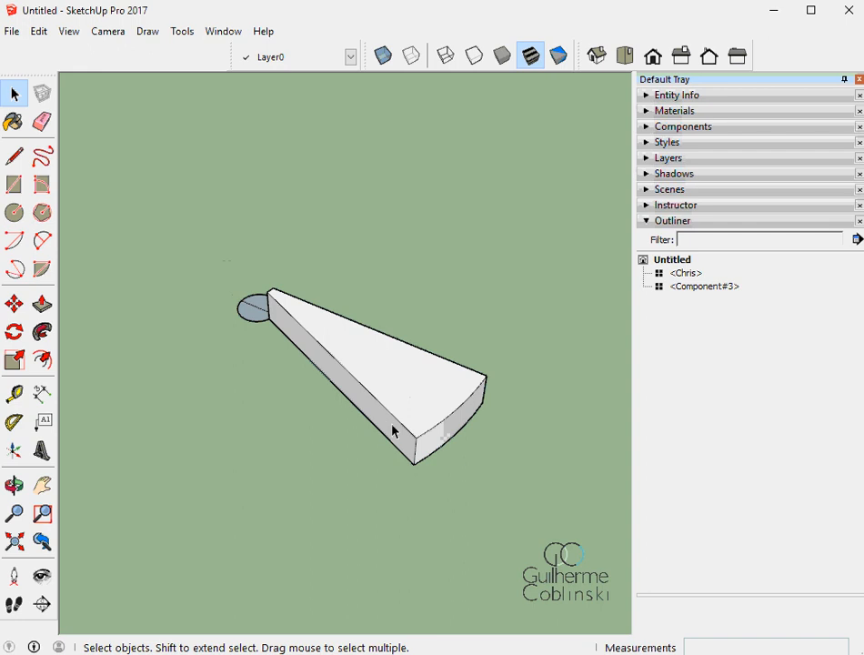
{"action": "scroll", "coordinate": [393, 431], "scroll_direction": "down", "scroll_amount": 2}
{"action": "left_click", "coordinate": [408, 424]}
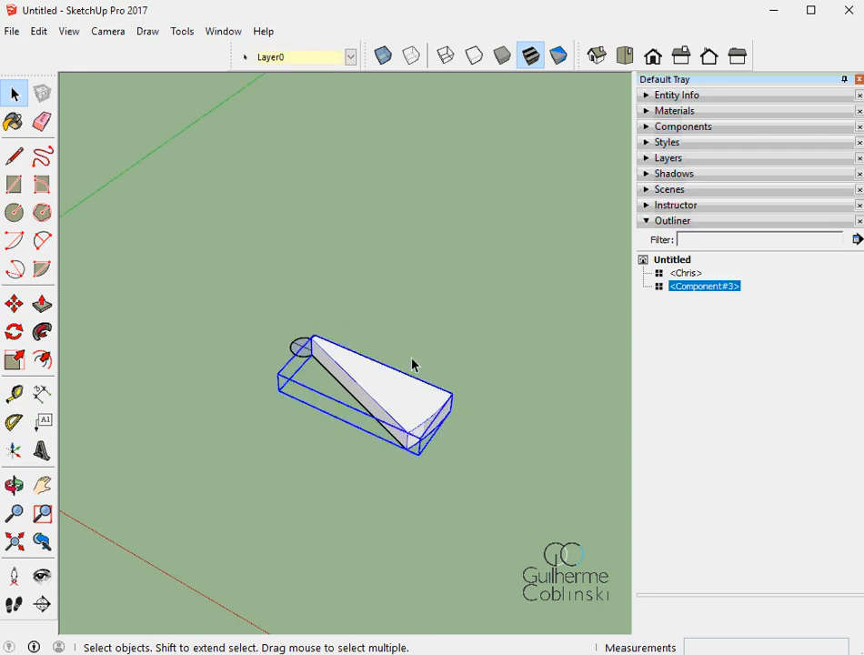
{"action": "middle_click_drag", "start_coordinate": [449, 386], "coordinate": [393, 417]}
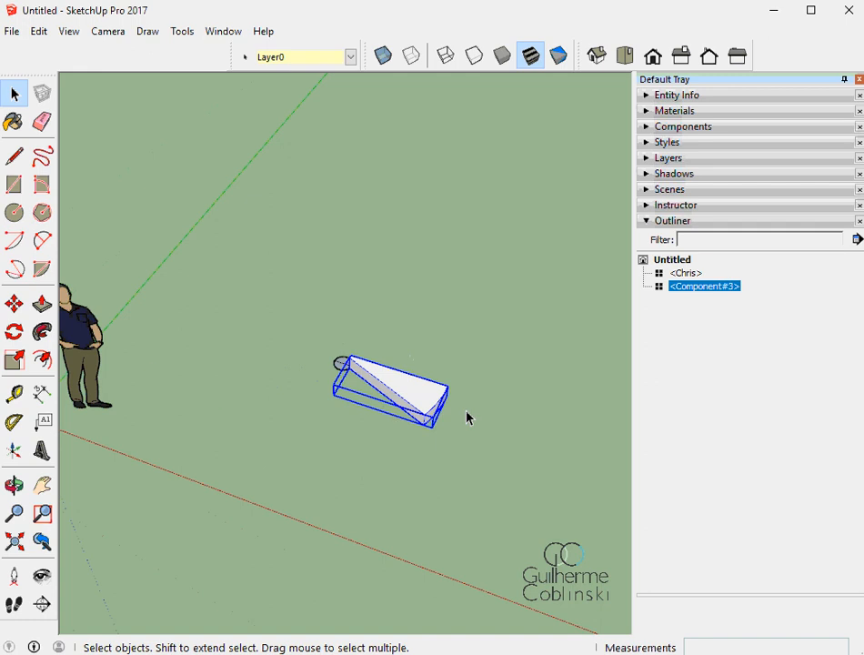
{"action": "left_click", "coordinate": [100, 353]}
{"action": "middle_click_drag", "start_coordinate": [100, 353], "coordinate": [484, 432]}
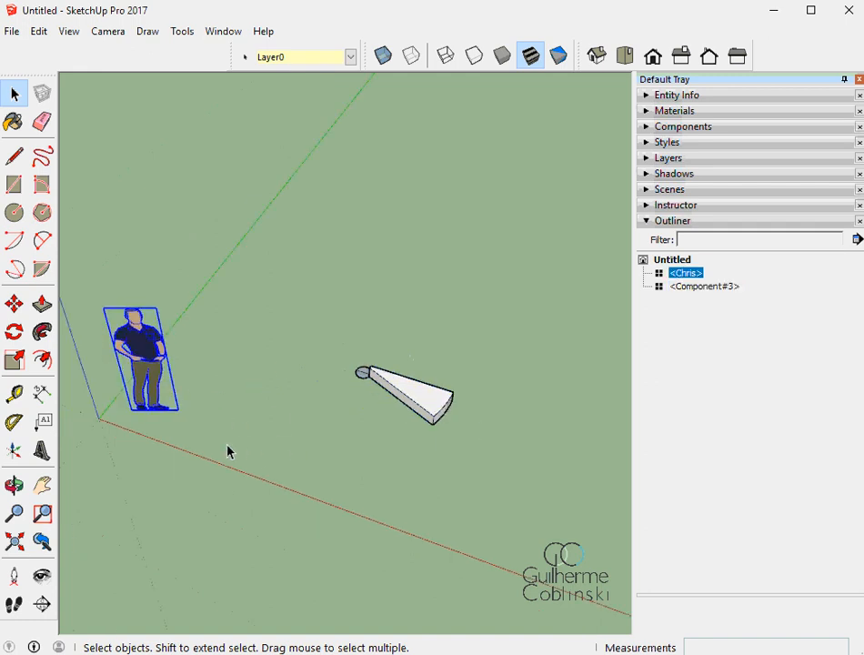
{"action": "left_click", "coordinate": [305, 452]}
Rotate a copy of the wedge component by 22,5° about the small circle's center, so it adjoins the original wedge.
{"action": "scroll", "coordinate": [401, 387], "scroll_direction": "up", "scroll_amount": 3}
{"action": "left_click", "coordinate": [438, 378]}
{"action": "scroll", "coordinate": [437, 377], "scroll_direction": "up", "scroll_amount": 2}
{"action": "middle_click_drag", "start_coordinate": [454, 378], "coordinate": [478, 385]}
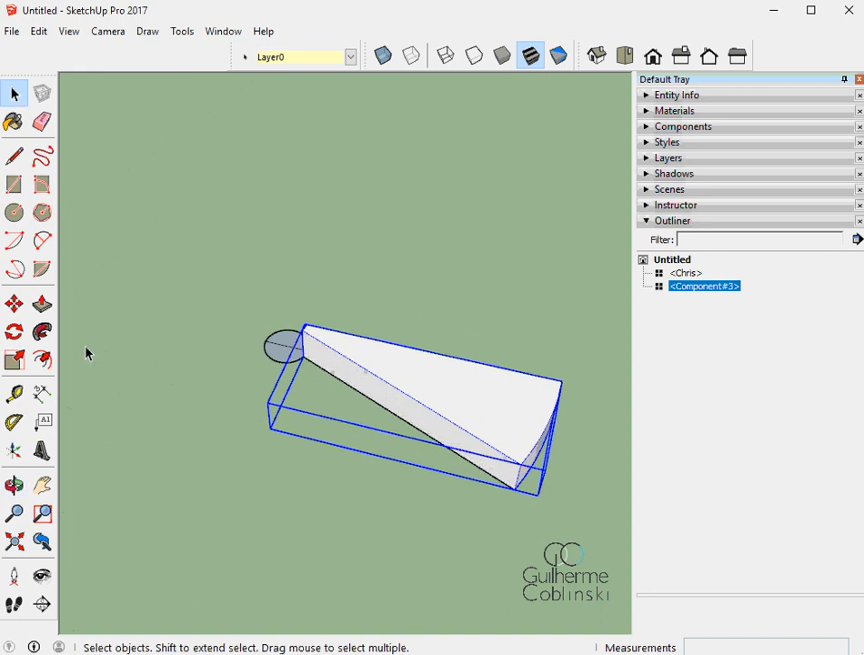
{"action": "left_click", "coordinate": [20, 333]}
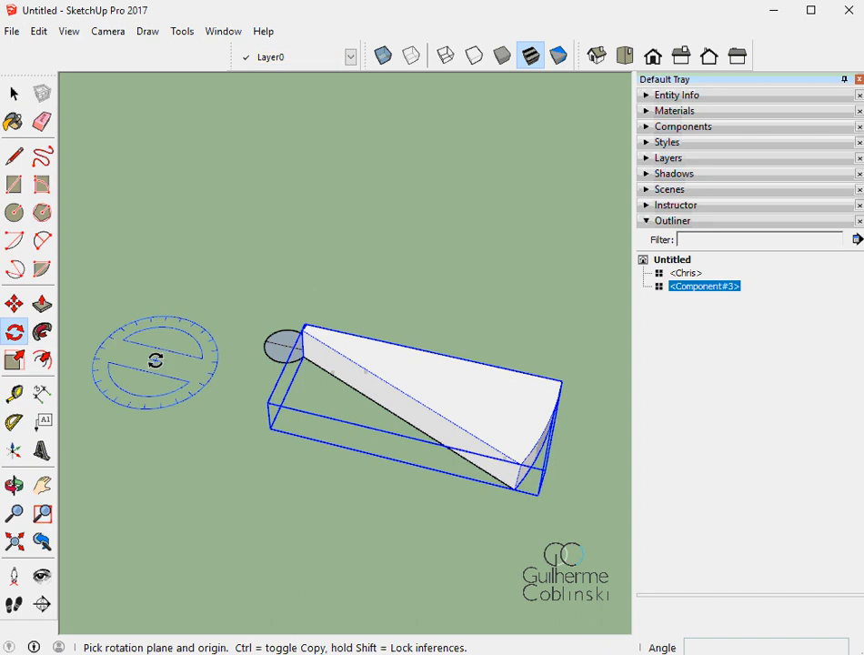
{"action": "left_click", "coordinate": [284, 347]}
{"action": "middle_click_drag", "start_coordinate": [399, 356], "coordinate": [339, 467]}
{"action": "mouse_move", "coordinate": [334, 507]}
{"action": "middle_mouse_down"}
{"action": "mouse_move", "coordinate": [264, 513]}
{"action": "mouse_move", "coordinate": [503, 513]}
{"action": "mouse_move", "coordinate": [466, 514]}
{"action": "middle_mouse_up"}
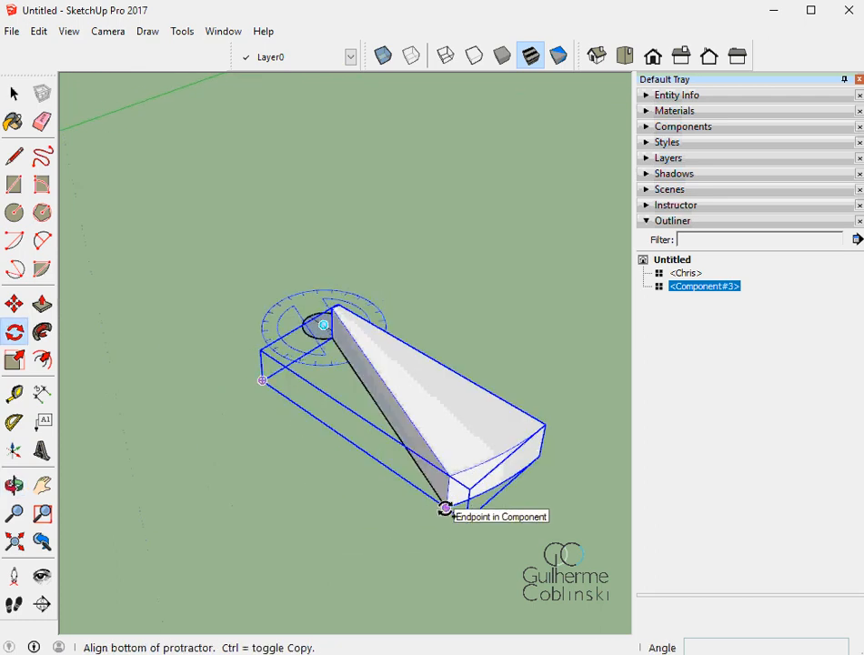
{"action": "left_click", "coordinate": [445, 507]}
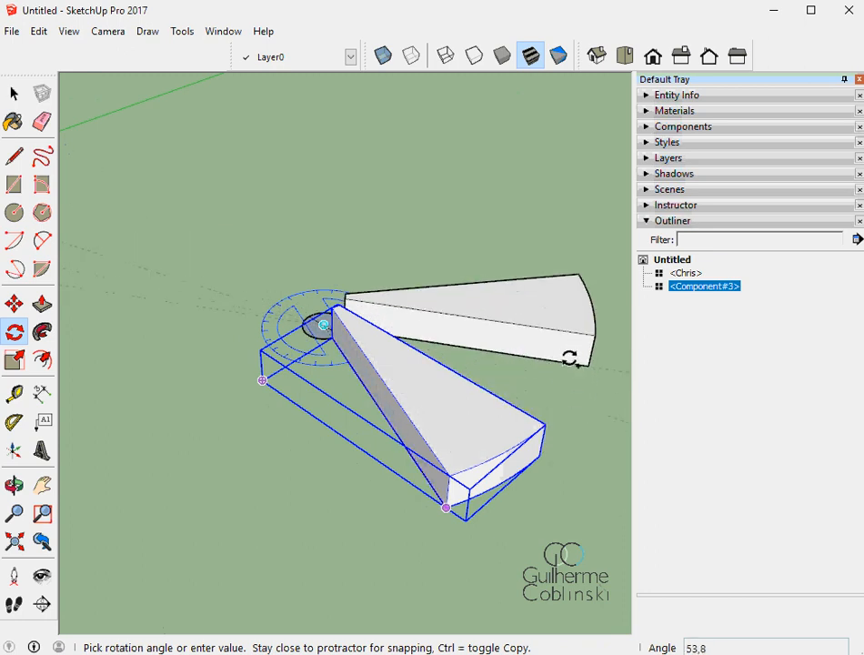
{"action": "middle_click_drag", "start_coordinate": [582, 356], "coordinate": [525, 391]}
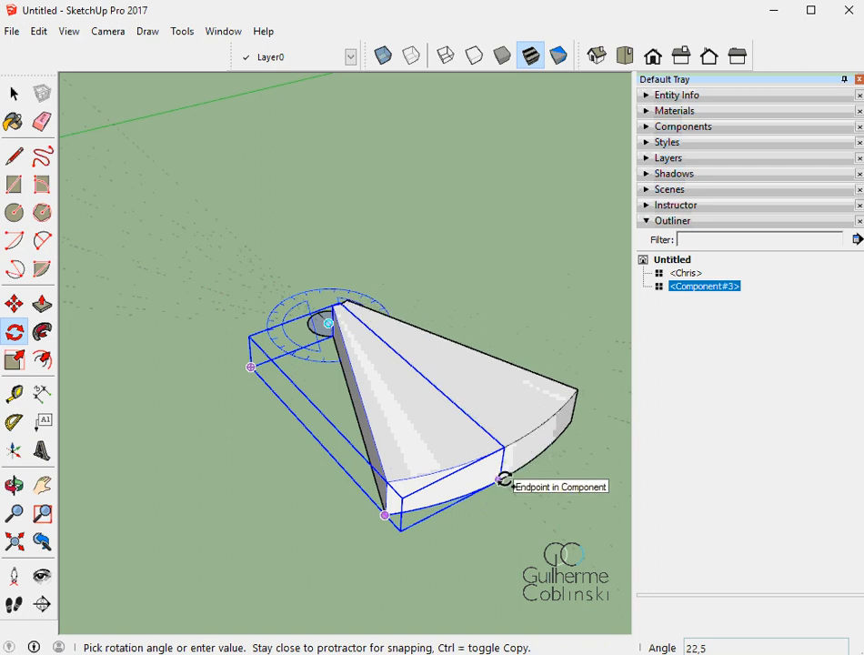
{"action": "left_click", "coordinate": [502, 479]}
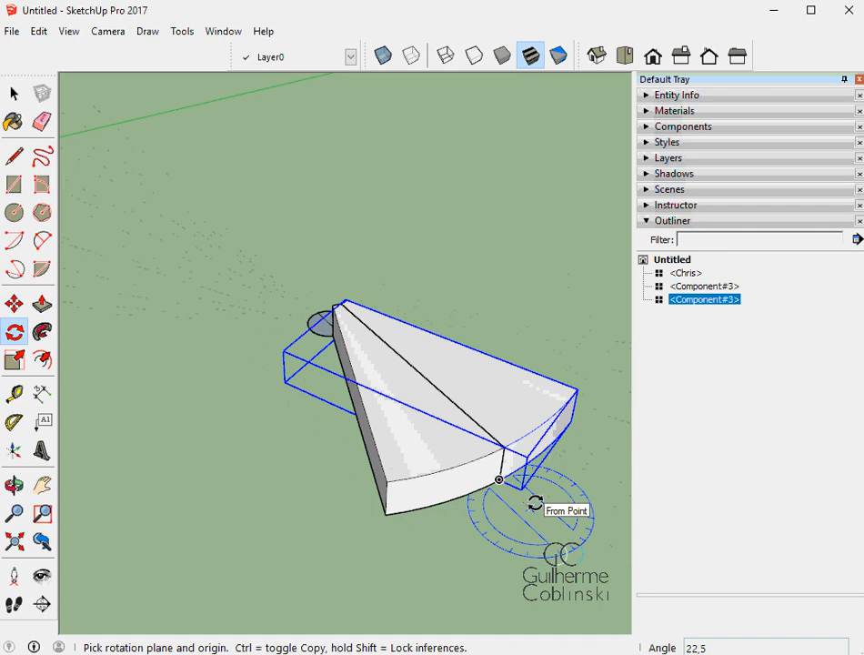
Multiply the rotated wedge copy with x15 around the centre to complete the disc, and clear the selection.
{"action": "type", "text": "x15"}
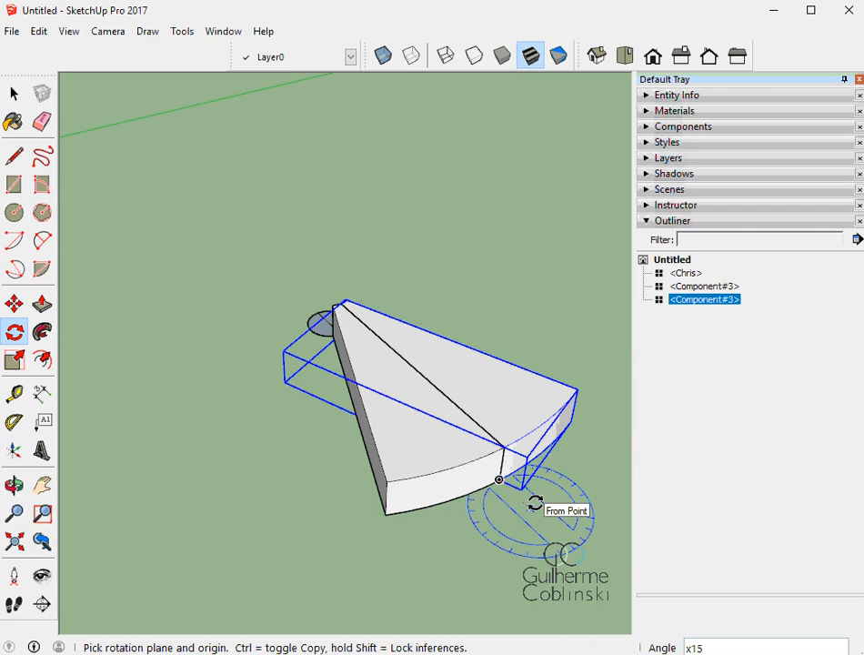
{"action": "key", "text": "Return"}
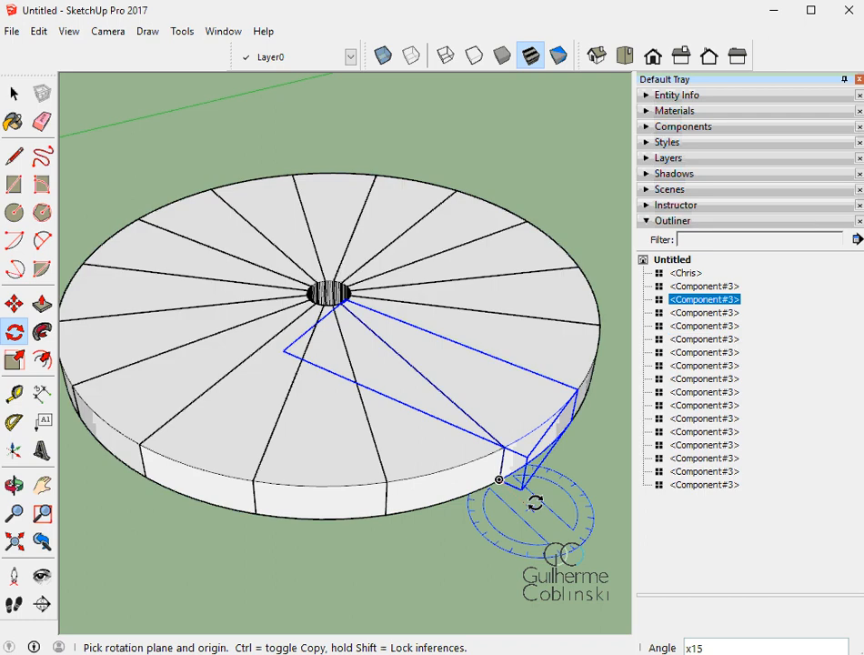
{"action": "key", "text": "space"}
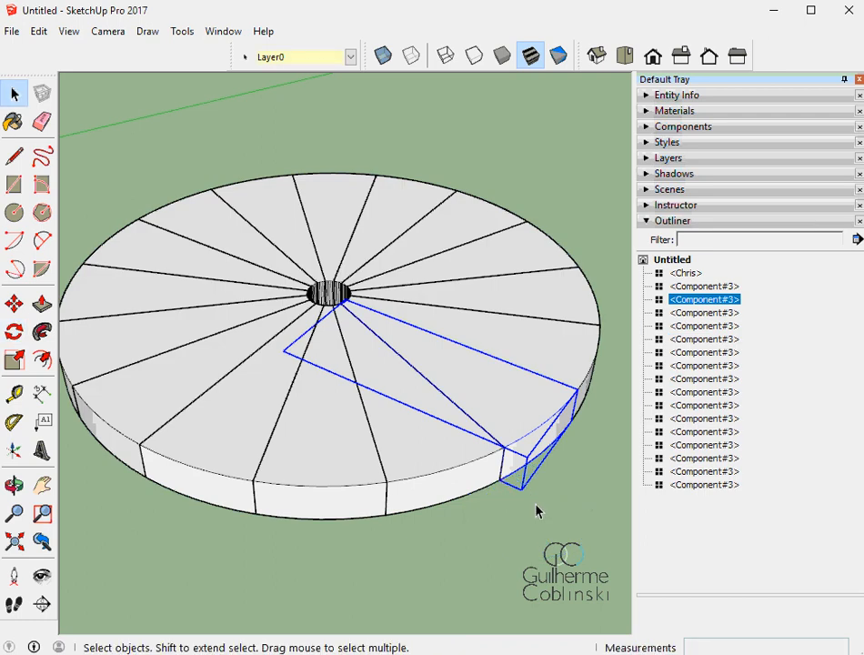
{"action": "left_click", "coordinate": [453, 482]}
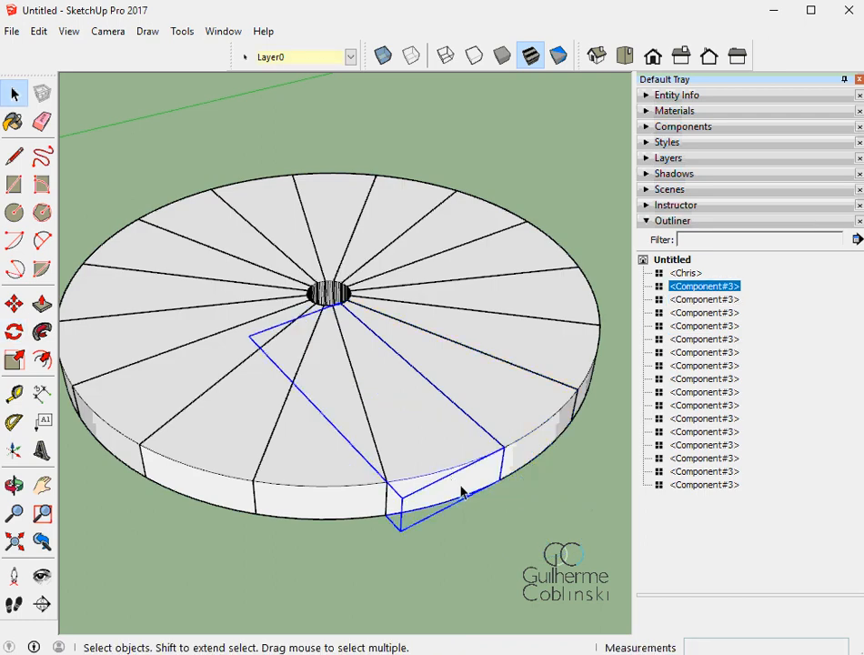
{"action": "scroll", "coordinate": [464, 493], "scroll_direction": "down", "scroll_amount": 3}
{"action": "middle_click_drag", "start_coordinate": [424, 547], "coordinate": [521, 516]}
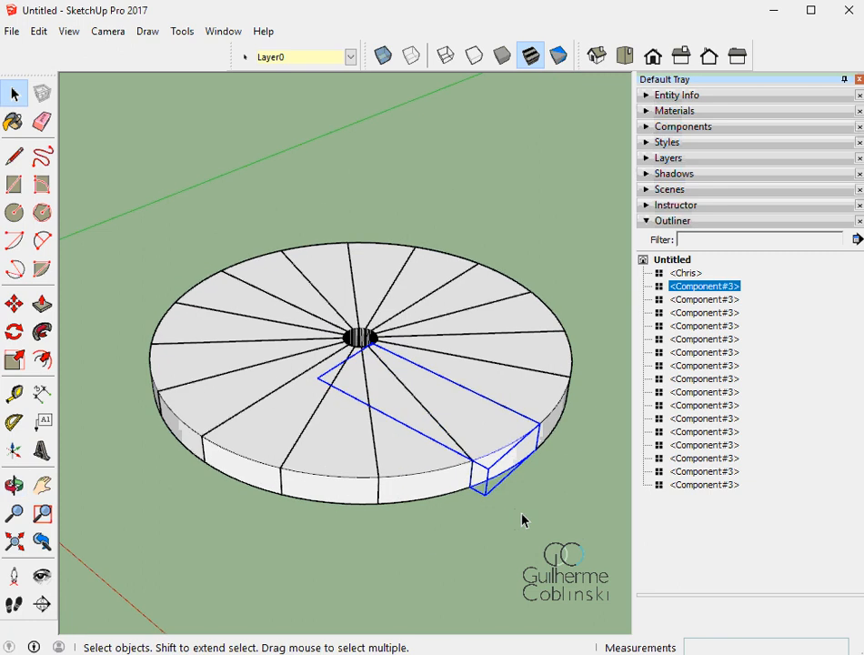
{"action": "left_click", "coordinate": [521, 517]}
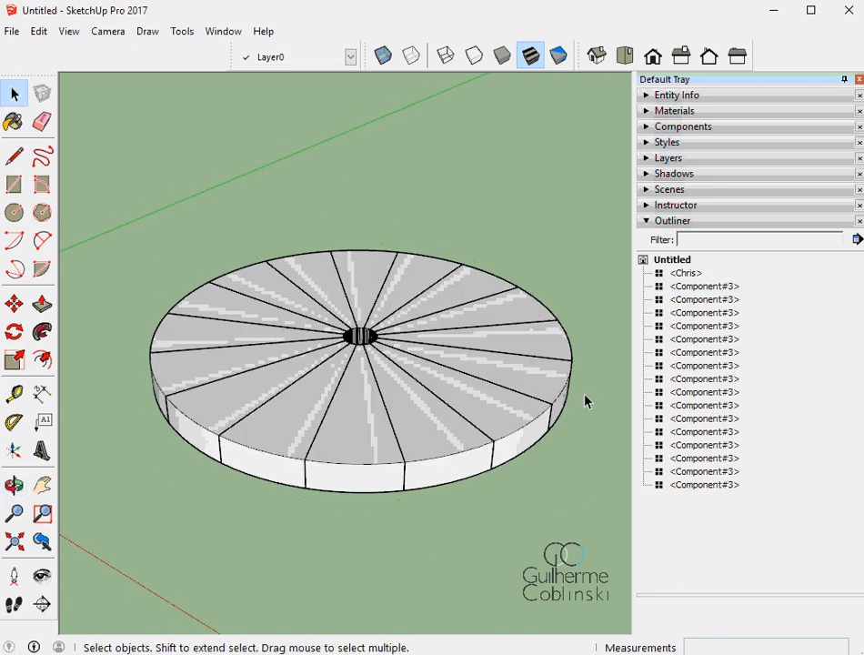
Copy all the wedges of the disc vertically by 0,17 m, placing the copied disc on top of the original.
{"action": "left_click_drag", "start_coordinate": [584, 275], "coordinate": [482, 464]}
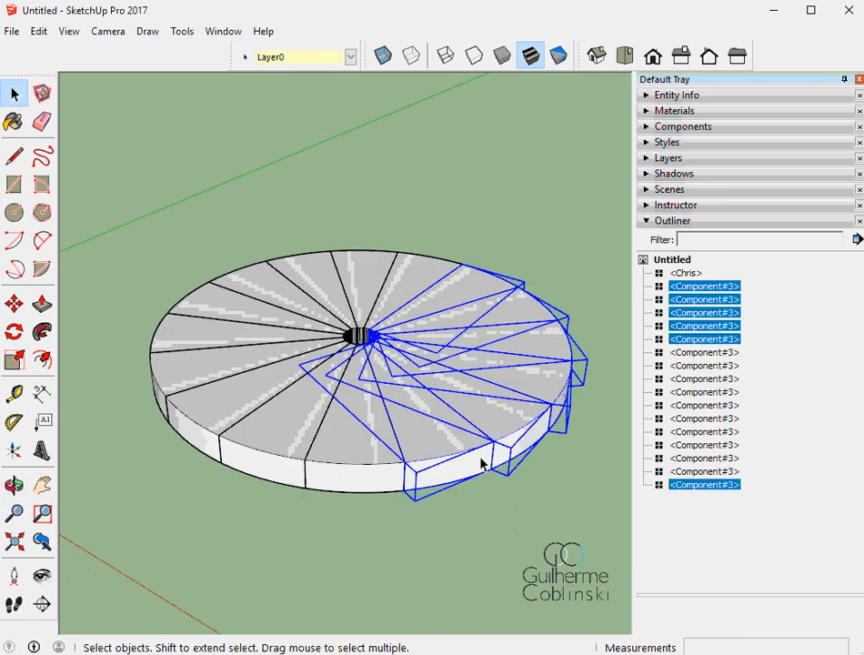
{"action": "left_click", "coordinate": [575, 458]}
{"action": "left_click", "coordinate": [707, 286]}
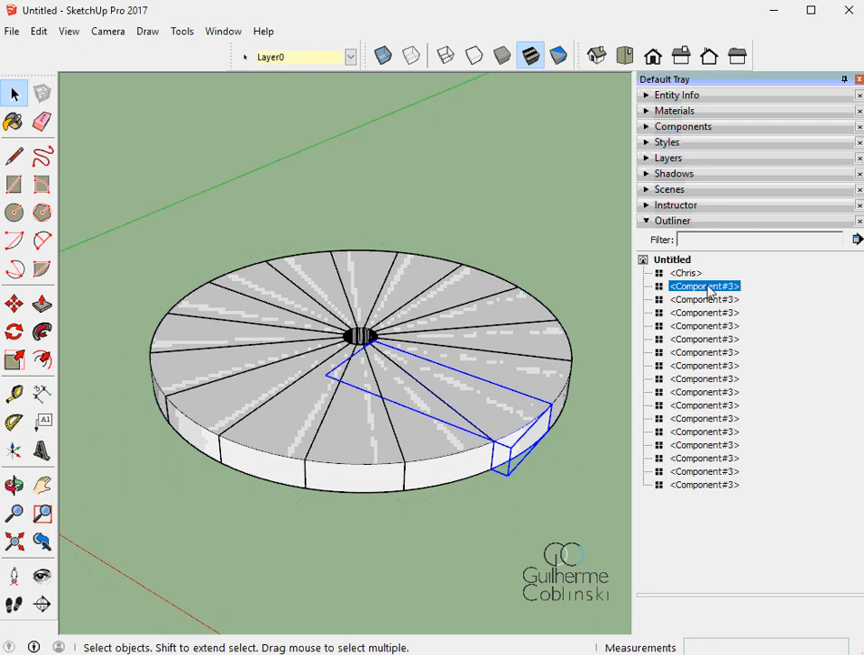
{"action": "left_click", "coordinate": [725, 485], "text": "shift"}
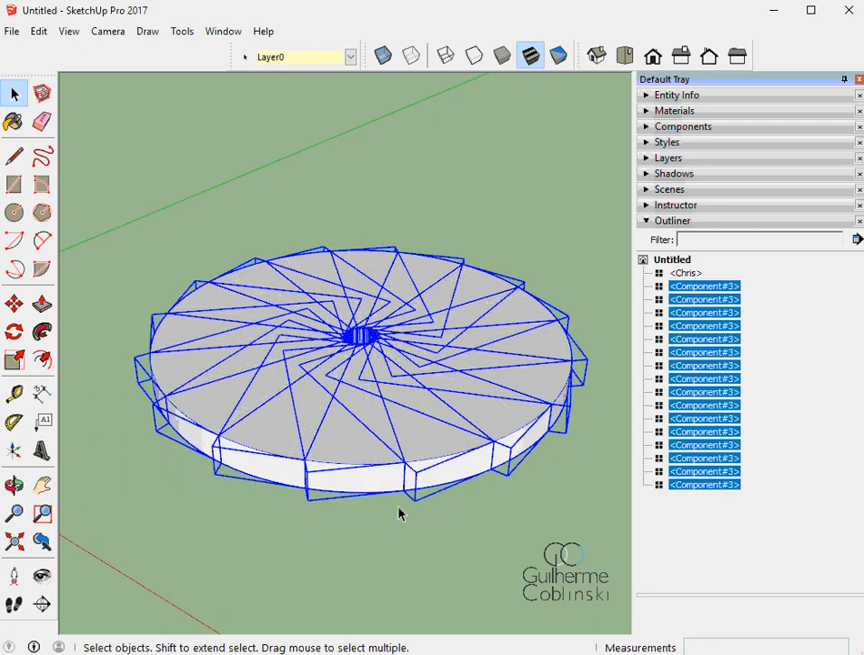
{"action": "left_click", "coordinate": [13, 303]}
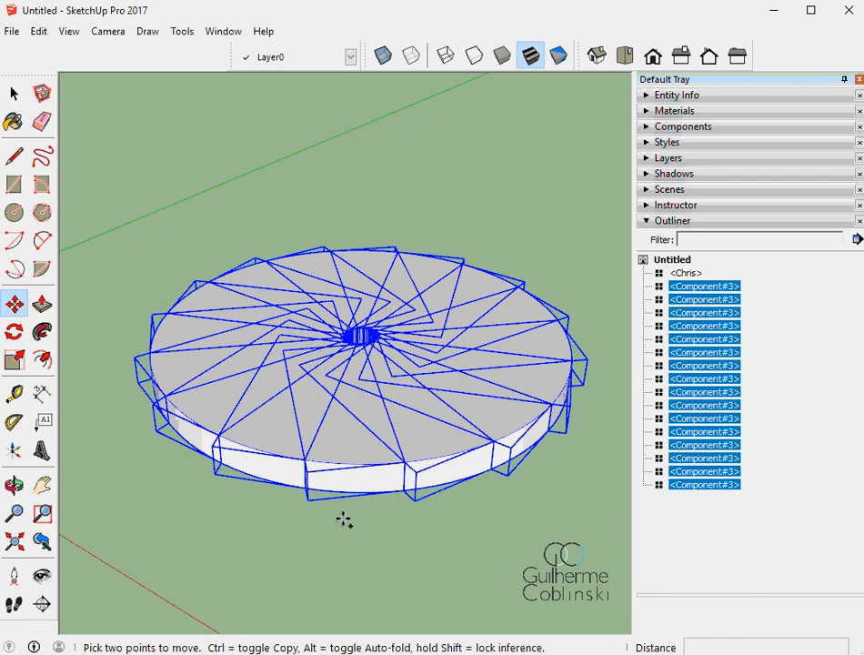
{"action": "scroll", "coordinate": [460, 481], "scroll_direction": "up", "scroll_amount": 3}
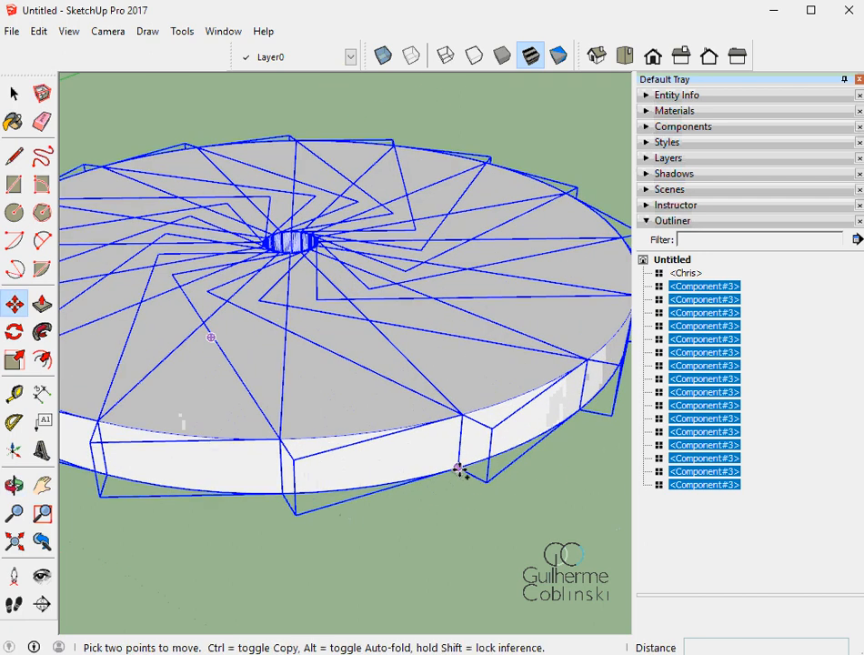
{"action": "key", "text": "ctrl"}
{"action": "left_click", "coordinate": [459, 468]}
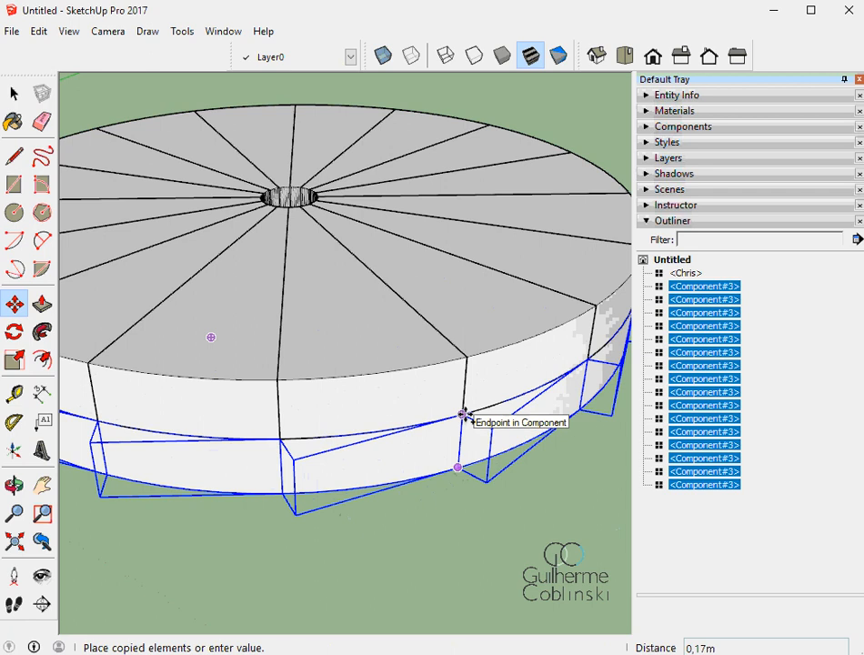
{"action": "left_click", "coordinate": [463, 414]}
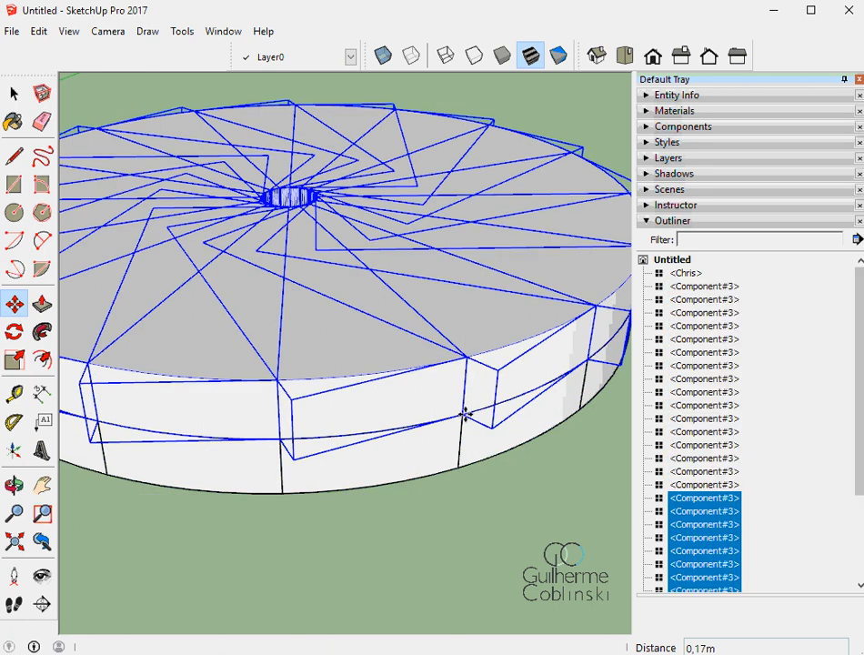
Multiply the vertical disc copy with x15 to stack the discs into a full cylinder, and clear the selection.
{"action": "type", "text": "x"}
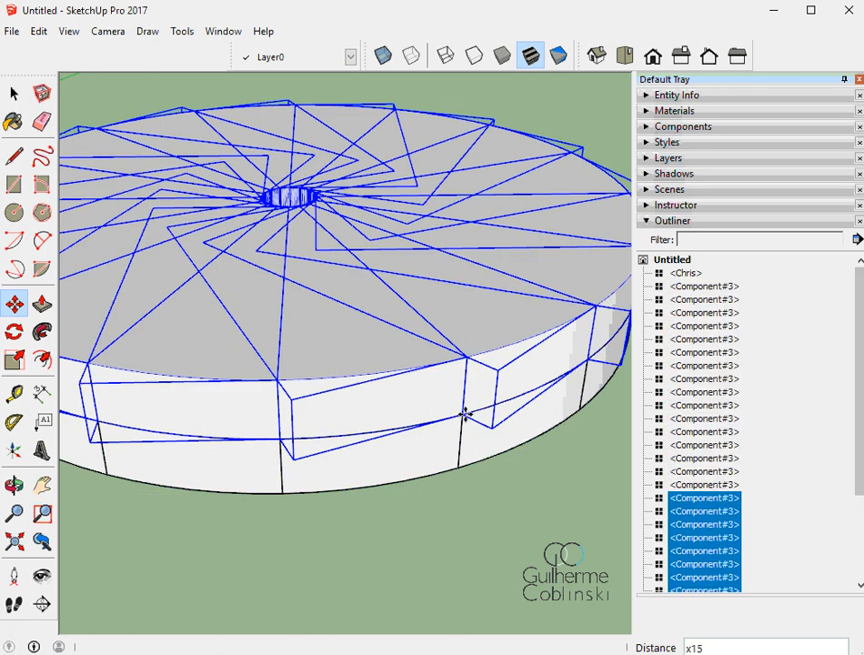
{"action": "type", "text": "15"}
{"action": "key", "text": "Return"}
{"action": "scroll", "coordinate": [427, 498], "scroll_direction": "down", "scroll_amount": 8}
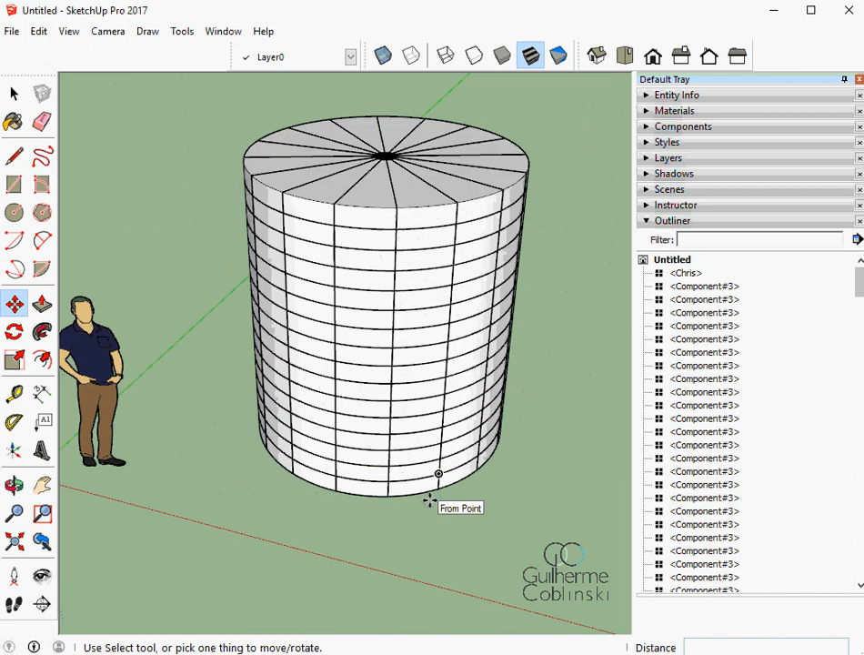
{"action": "key", "text": "space"}
{"action": "middle_click_drag", "start_coordinate": [353, 462], "coordinate": [417, 506]}
{"action": "left_click_drag", "start_coordinate": [417, 505], "coordinate": [91, 427]}
{"action": "key", "text": "space"}
{"action": "scroll", "coordinate": [91, 427], "scroll_direction": "down", "scroll_amount": 1}
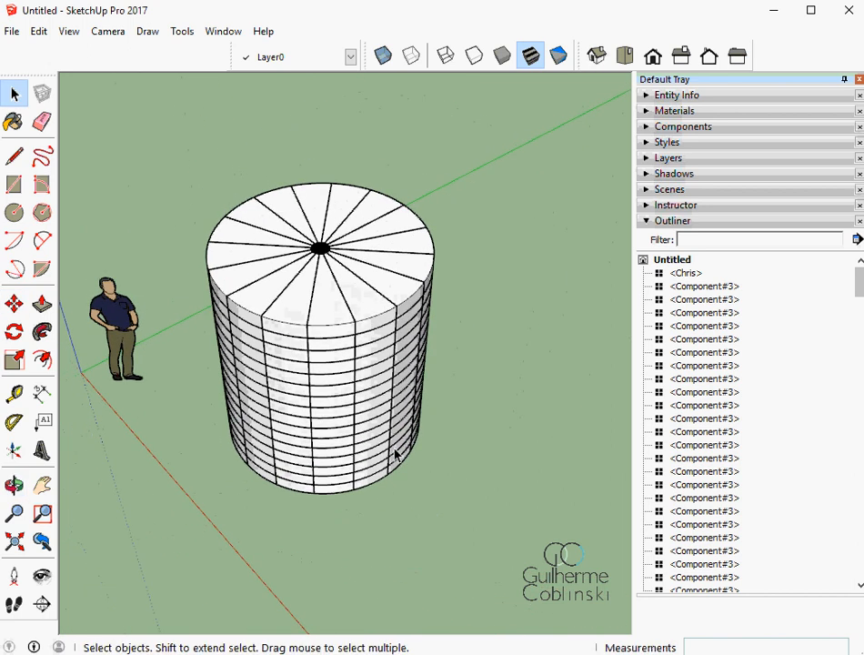
Examine the stacked cylinder from several sides, checking single wedges in its top and bottom rows.
{"action": "middle_click_drag", "start_coordinate": [396, 455], "coordinate": [376, 320]}
{"action": "left_click", "coordinate": [407, 359]}
{"action": "scroll", "coordinate": [382, 475], "scroll_direction": "up", "scroll_amount": 1}
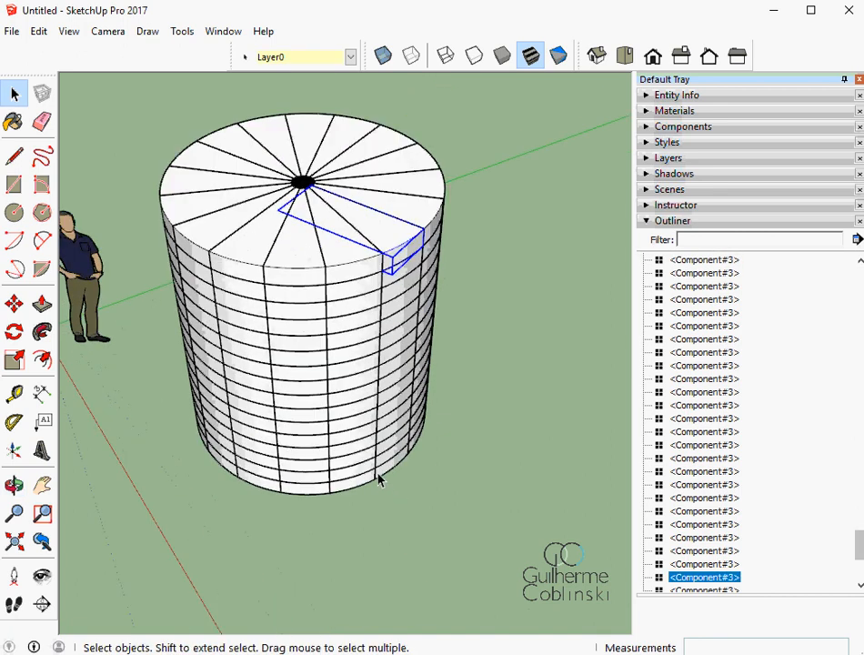
{"action": "left_click", "coordinate": [380, 470]}
{"action": "scroll", "coordinate": [384, 468], "scroll_direction": "down", "scroll_amount": 1}
{"action": "scroll", "coordinate": [389, 480], "scroll_direction": "up", "scroll_amount": 1}
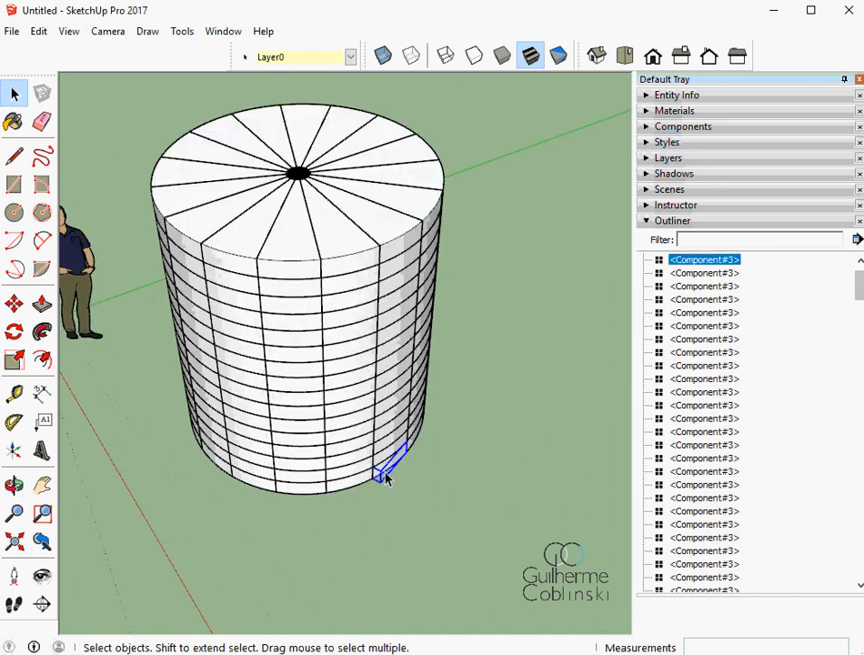
{"action": "key", "text": "l"}
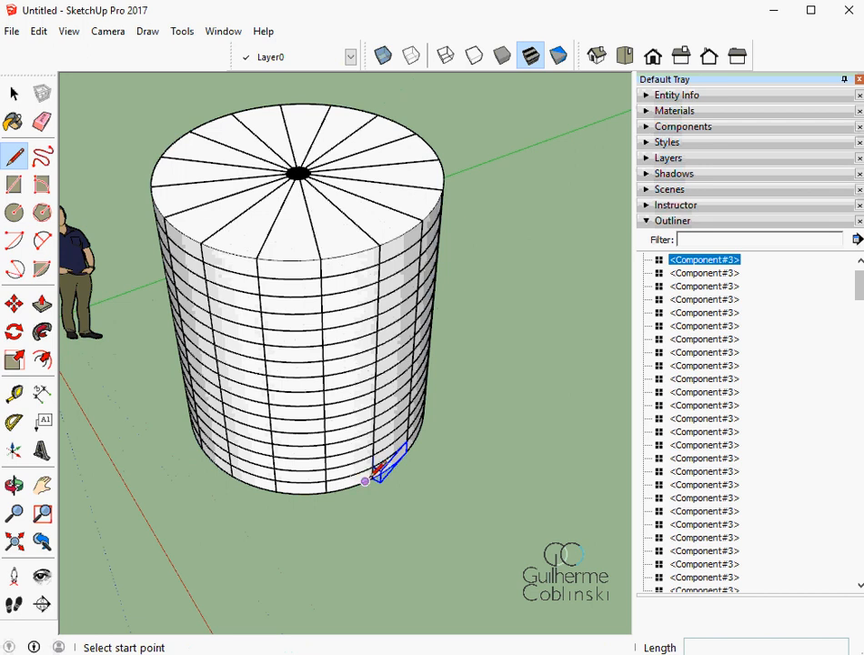
{"action": "key", "text": "space"}
{"action": "mouse_move", "coordinate": [401, 484]}
{"action": "middle_mouse_down"}
{"action": "mouse_move", "coordinate": [239, 380]}
{"action": "mouse_move", "coordinate": [265, 331]}
{"action": "middle_mouse_up"}
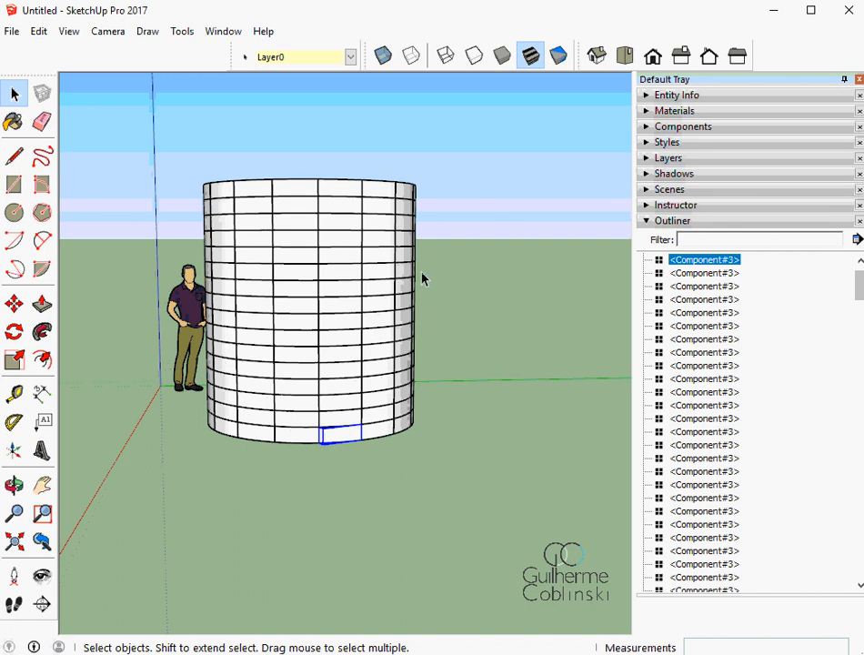
{"action": "left_click", "coordinate": [306, 191]}
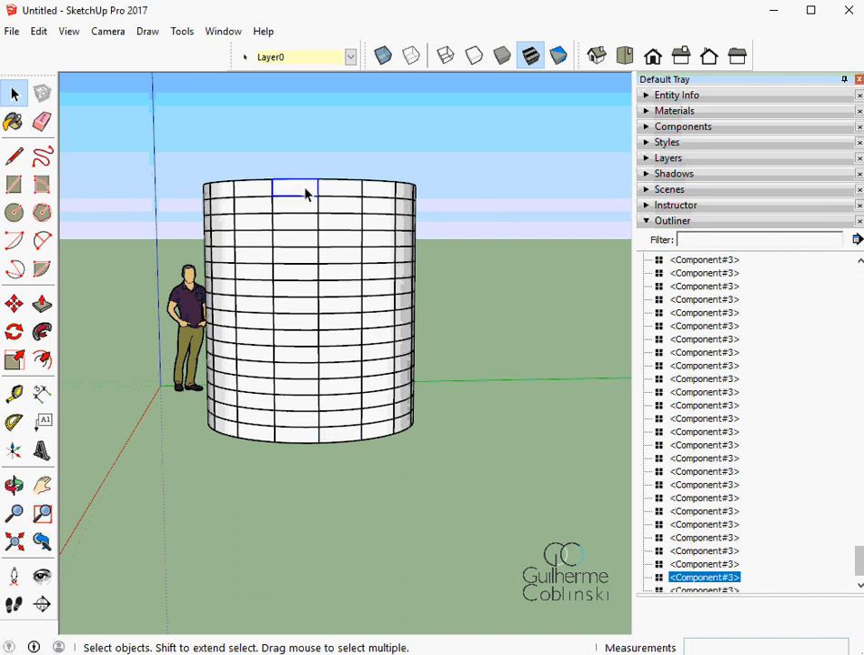
Select a rising diagonal of wedges from the bottom row, adding one wedge per column, each one row higher than the last.
{"action": "left_click", "coordinate": [333, 435]}
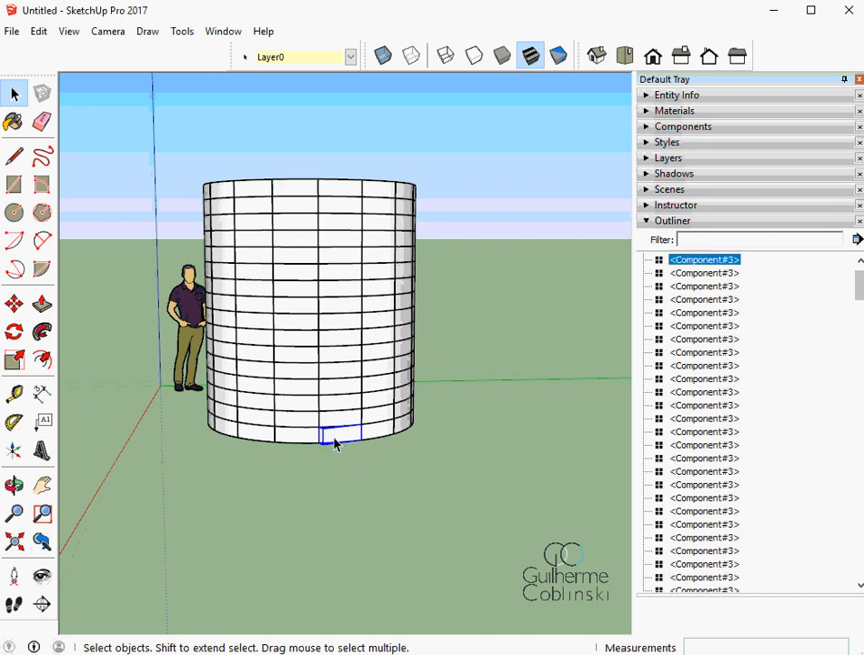
{"action": "middle_click_drag", "start_coordinate": [337, 443], "coordinate": [302, 502]}
{"action": "scroll", "coordinate": [336, 454], "scroll_direction": "up", "scroll_amount": 2}
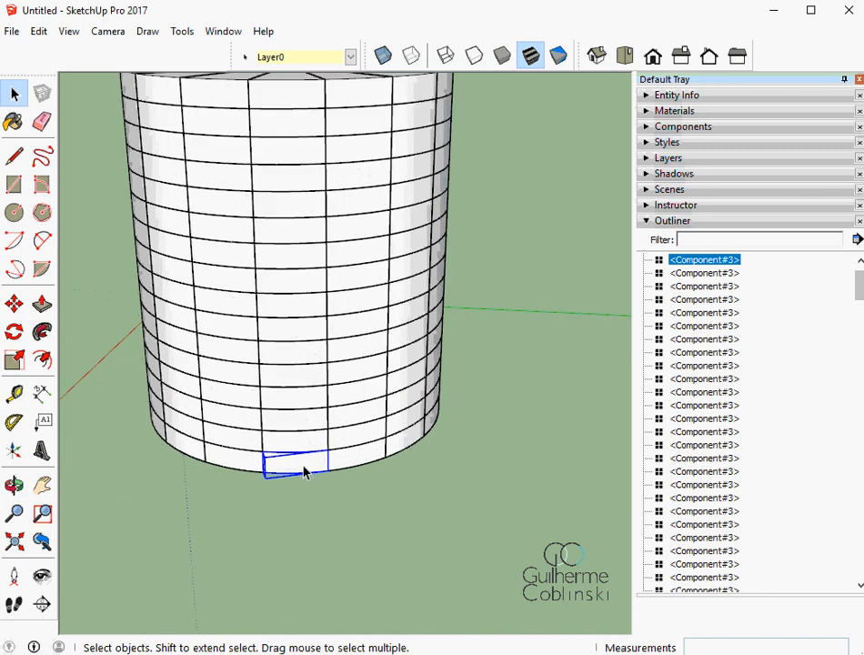
{"action": "left_click", "coordinate": [360, 440], "text": "shift"}
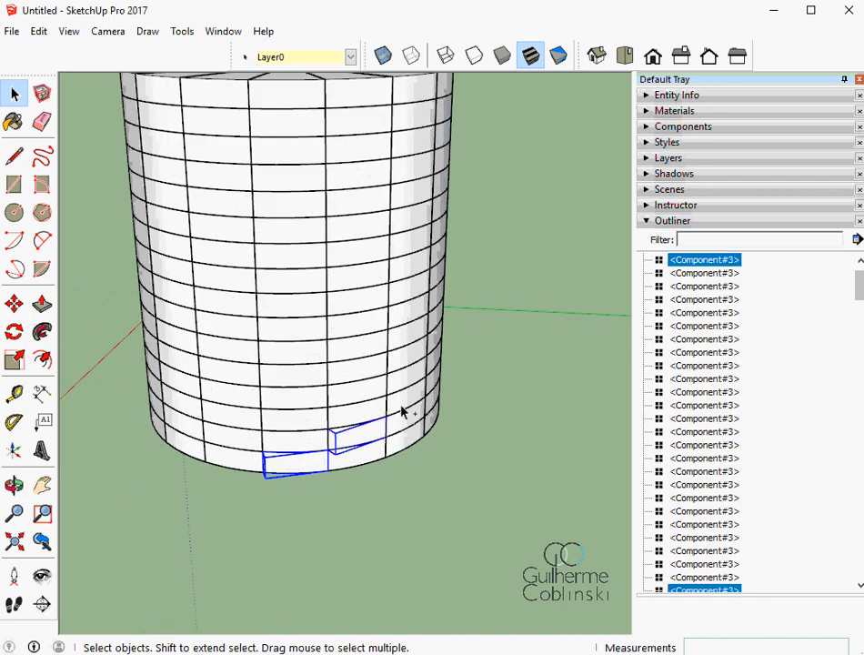
{"action": "middle_click_drag", "start_coordinate": [402, 409], "coordinate": [254, 484]}
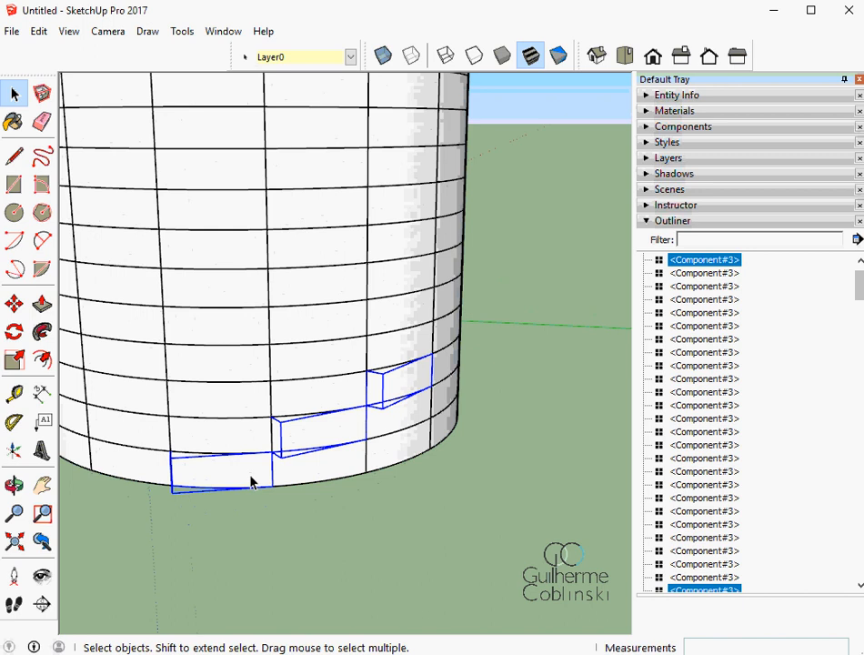
{"action": "middle_click_drag", "start_coordinate": [428, 391], "coordinate": [246, 473]}
{"action": "left_click", "coordinate": [421, 386], "text": "shift"}
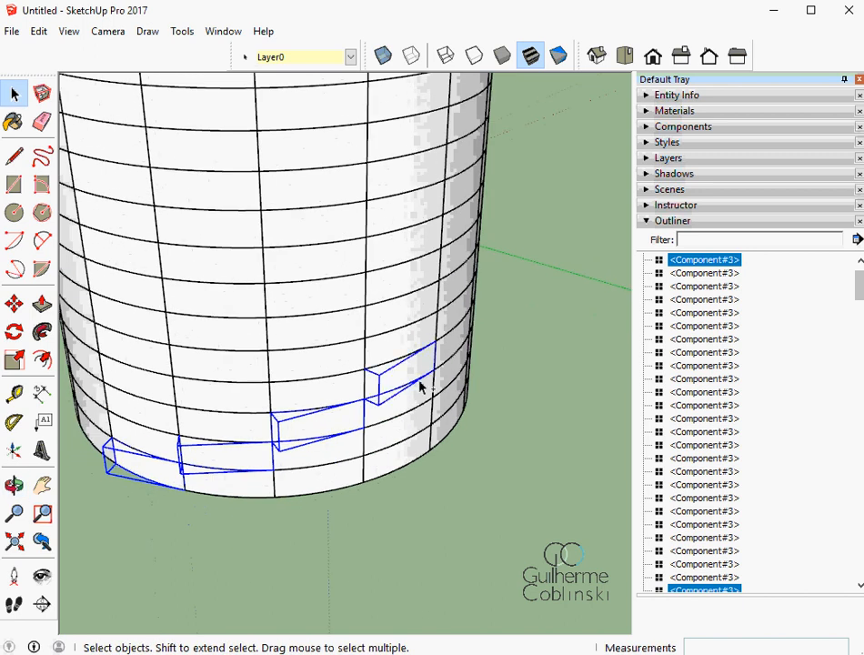
{"action": "middle_click_drag", "start_coordinate": [438, 385], "coordinate": [303, 447]}
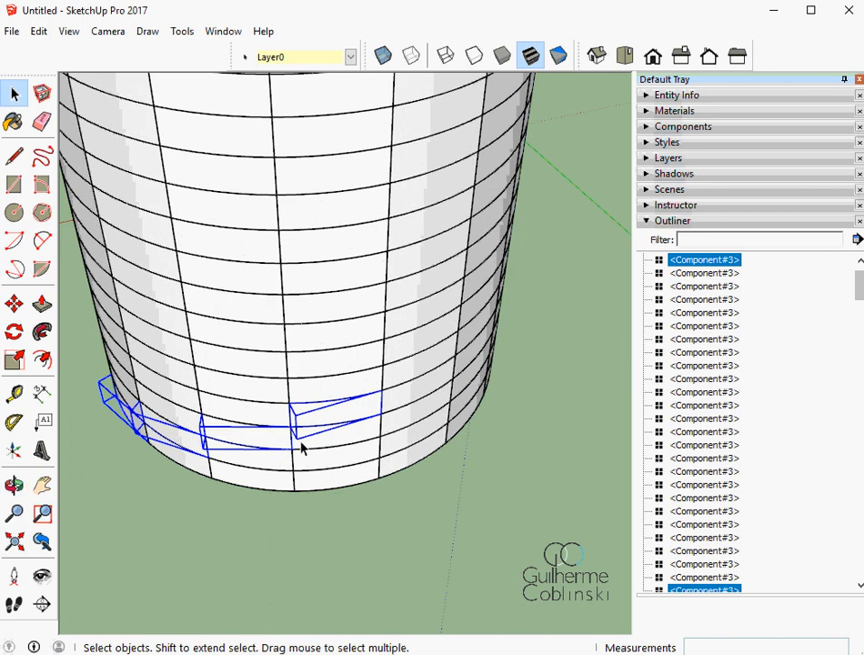
{"action": "left_click", "coordinate": [413, 375], "text": "shift"}
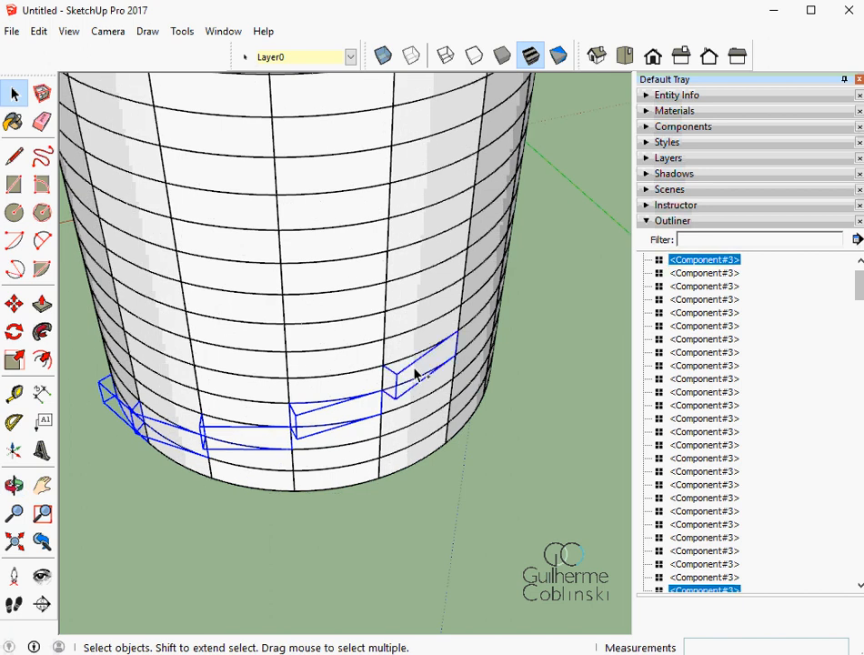
{"action": "middle_click_drag", "start_coordinate": [415, 373], "coordinate": [374, 332]}
{"action": "left_click", "coordinate": [389, 337], "text": "shift"}
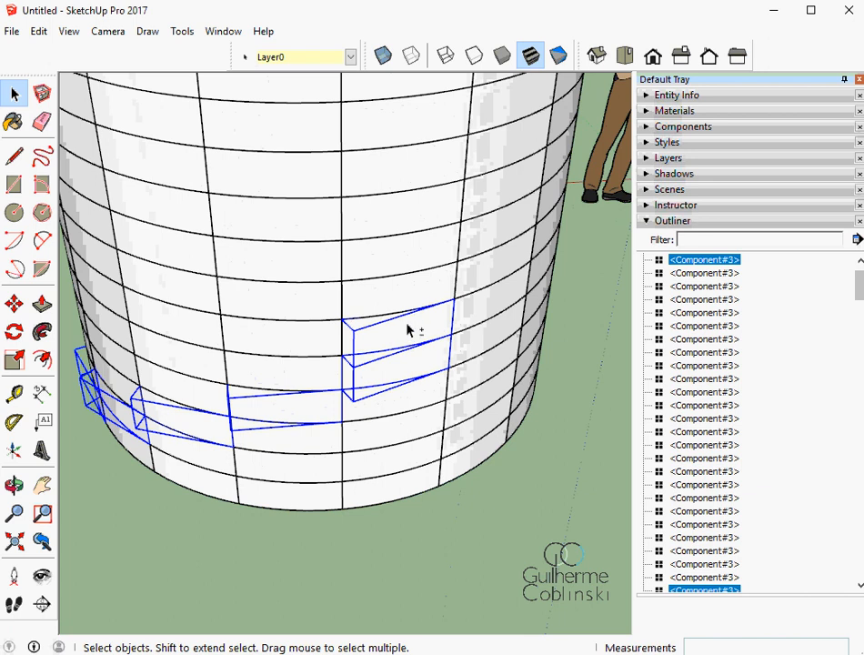
{"action": "left_click", "coordinate": [408, 333], "text": "shift"}
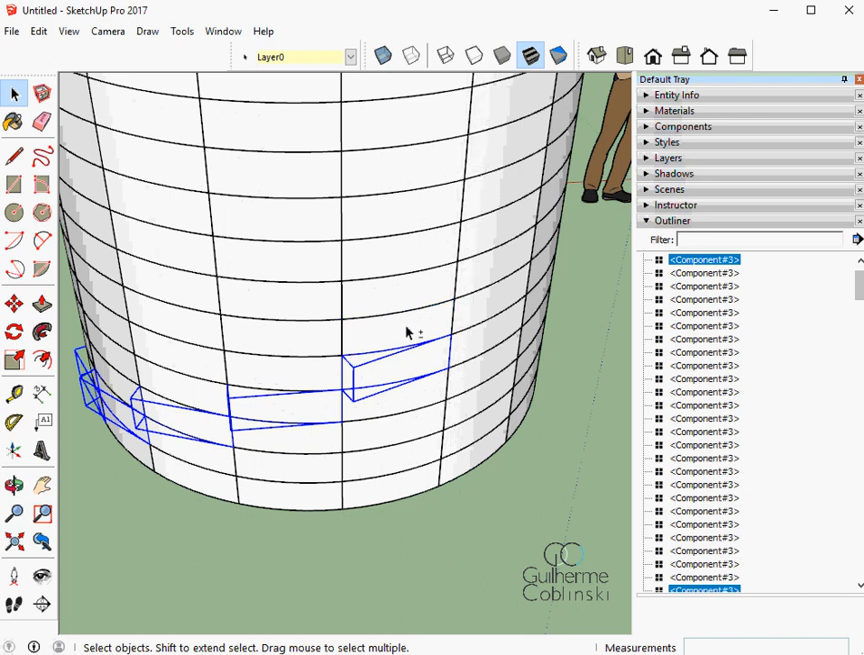
Extend the spiral selection around the cylinder, one column over and one row up each time, until it reaches the top row.
{"action": "scroll", "coordinate": [408, 334], "scroll_direction": "down", "scroll_amount": 2}
{"action": "middle_click_drag", "start_coordinate": [407, 334], "coordinate": [268, 342]}
{"action": "scroll", "coordinate": [415, 364], "scroll_direction": "up", "scroll_amount": 2}
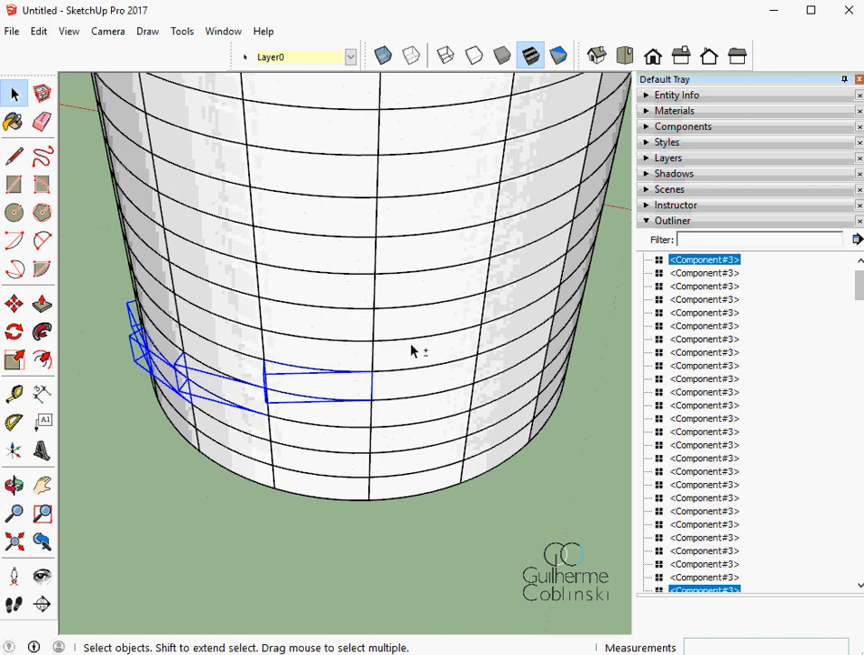
{"action": "mouse_move", "coordinate": [411, 358]}
{"action": "middle_mouse_down"}
{"action": "mouse_move", "coordinate": [477, 357]}
{"action": "mouse_move", "coordinate": [424, 347]}
{"action": "mouse_move", "coordinate": [513, 338]}
{"action": "mouse_move", "coordinate": [423, 353]}
{"action": "middle_mouse_up"}
{"action": "middle_click_drag", "start_coordinate": [505, 351], "coordinate": [310, 358]}
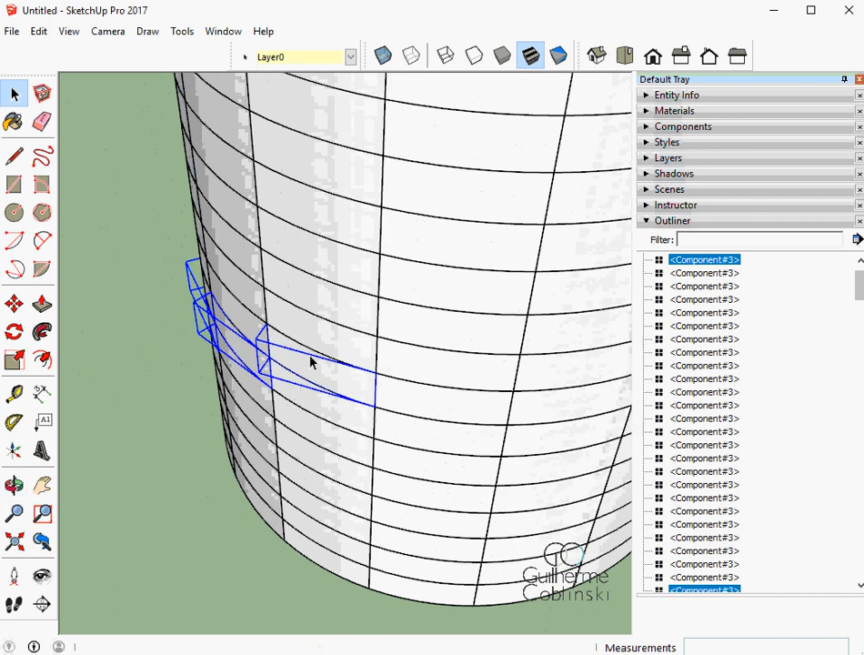
{"action": "middle_click_drag", "start_coordinate": [439, 372], "coordinate": [348, 376]}
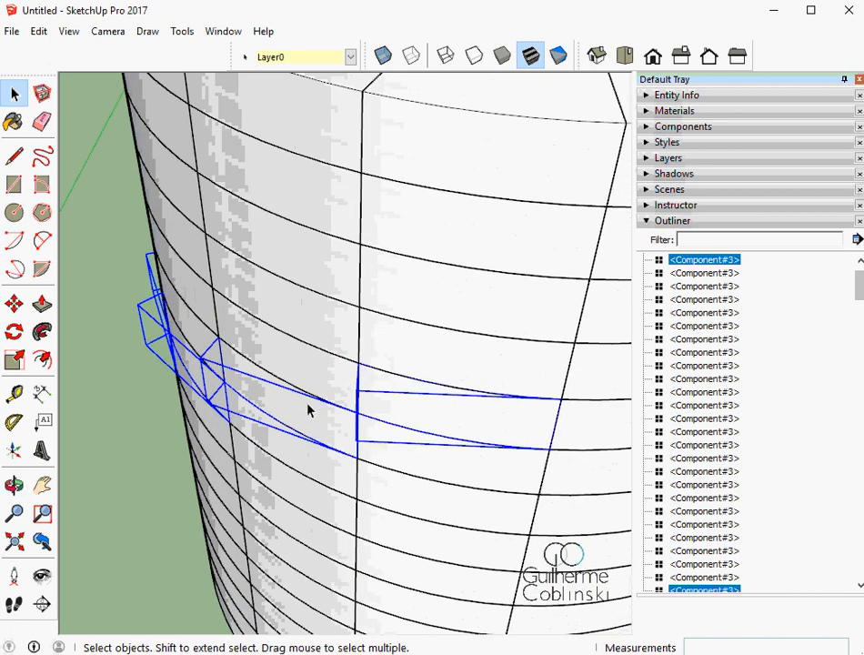
{"action": "mouse_move", "coordinate": [308, 409]}
{"action": "middle_mouse_down"}
{"action": "mouse_move", "coordinate": [446, 417]}
{"action": "mouse_move", "coordinate": [299, 425]}
{"action": "middle_mouse_up"}
{"action": "middle_click_drag", "start_coordinate": [386, 394], "coordinate": [349, 371]}
{"action": "left_click", "coordinate": [348, 364], "text": "shift"}
{"action": "left_click", "coordinate": [509, 313], "text": "shift"}
{"action": "middle_click_drag", "start_coordinate": [509, 313], "coordinate": [250, 354]}
{"action": "scroll", "coordinate": [342, 276], "scroll_direction": "down", "scroll_amount": 6}
{"action": "middle_click_drag", "start_coordinate": [382, 313], "coordinate": [455, 328]}
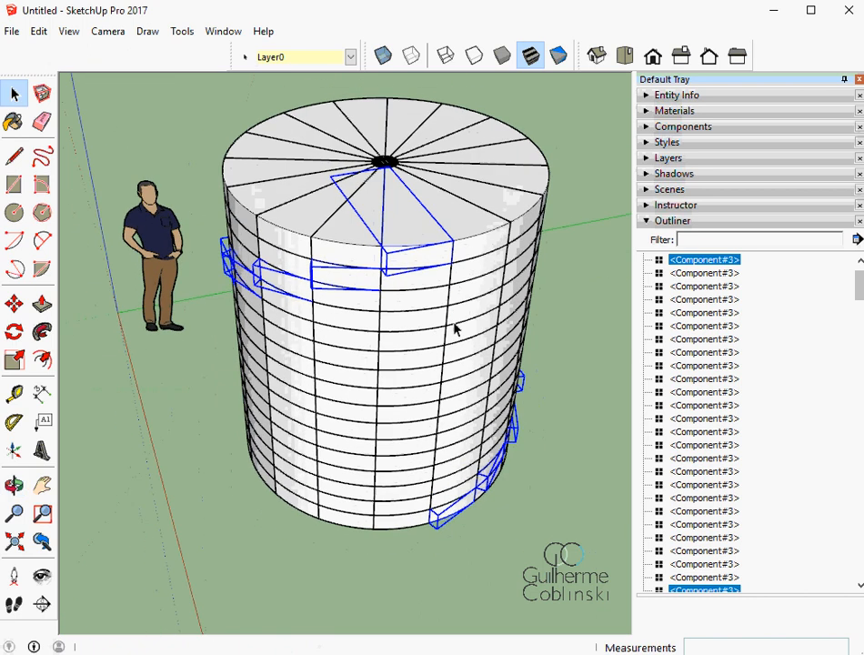
{"action": "scroll", "coordinate": [347, 339], "scroll_direction": "down", "scroll_amount": 3}
{"action": "middle_click_drag", "start_coordinate": [348, 339], "coordinate": [539, 411]}
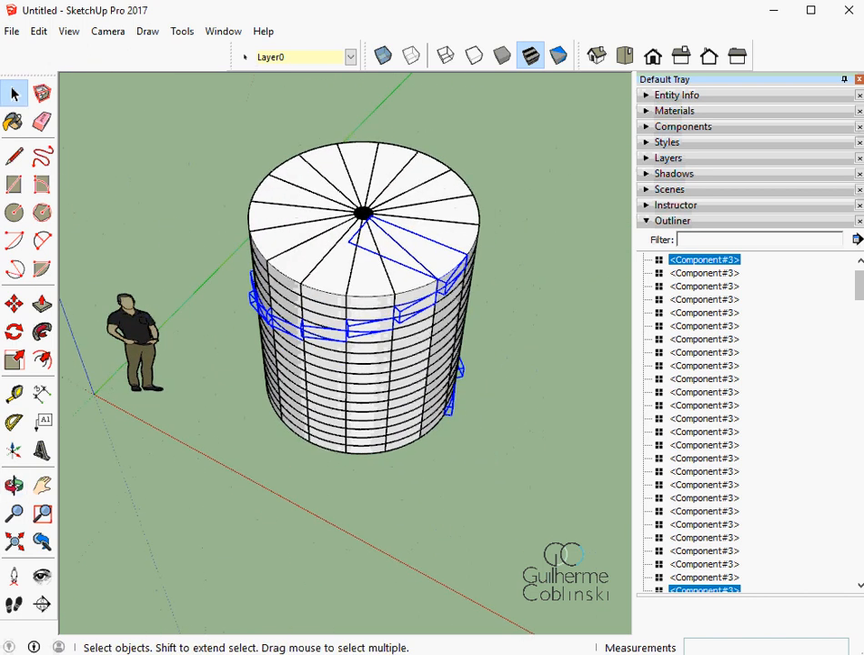
Start the Move command and inspect the selected spiral from above, looking down through the cylinder's central hole.
{"action": "left_click", "coordinate": [15, 303]}
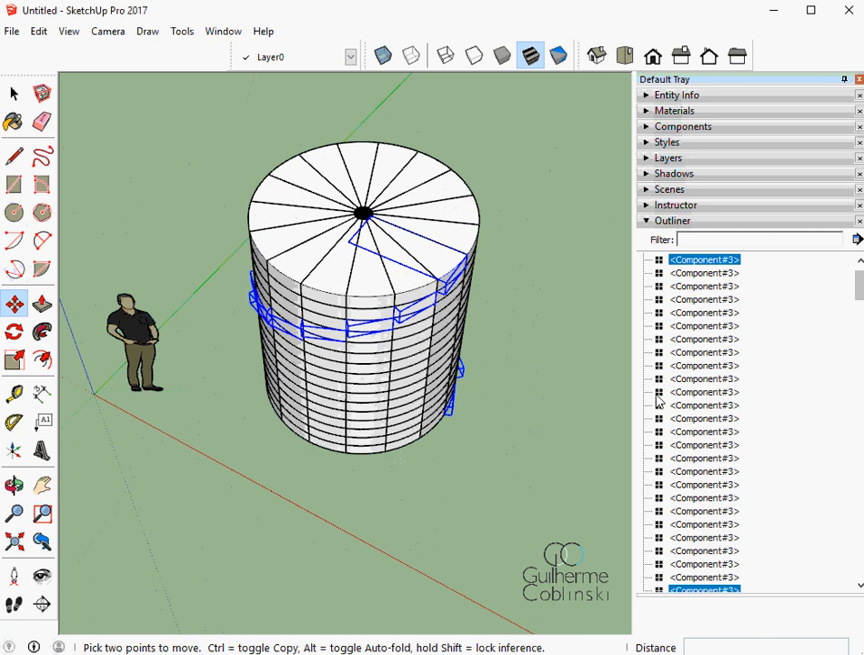
{"action": "scroll", "coordinate": [114, 248], "scroll_direction": "down", "scroll_amount": 2}
{"action": "middle_click_drag", "start_coordinate": [239, 373], "coordinate": [336, 380]}
{"action": "scroll", "coordinate": [336, 380], "scroll_direction": "up", "scroll_amount": 1}
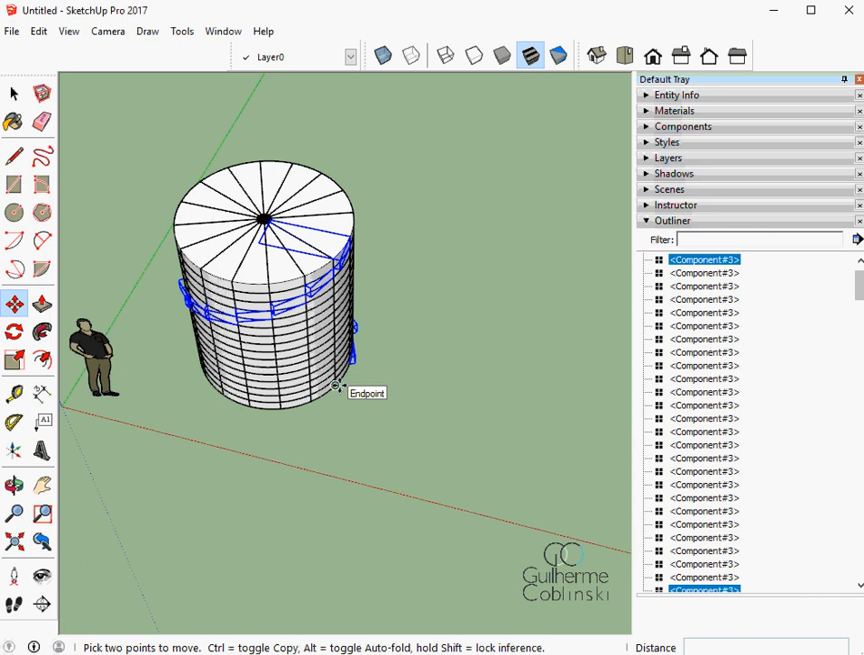
{"action": "scroll", "coordinate": [261, 223], "scroll_direction": "down", "scroll_amount": 1}
{"action": "middle_click_drag", "start_coordinate": [257, 239], "coordinate": [251, 337]}
{"action": "scroll", "coordinate": [256, 282], "scroll_direction": "up", "scroll_amount": 2}
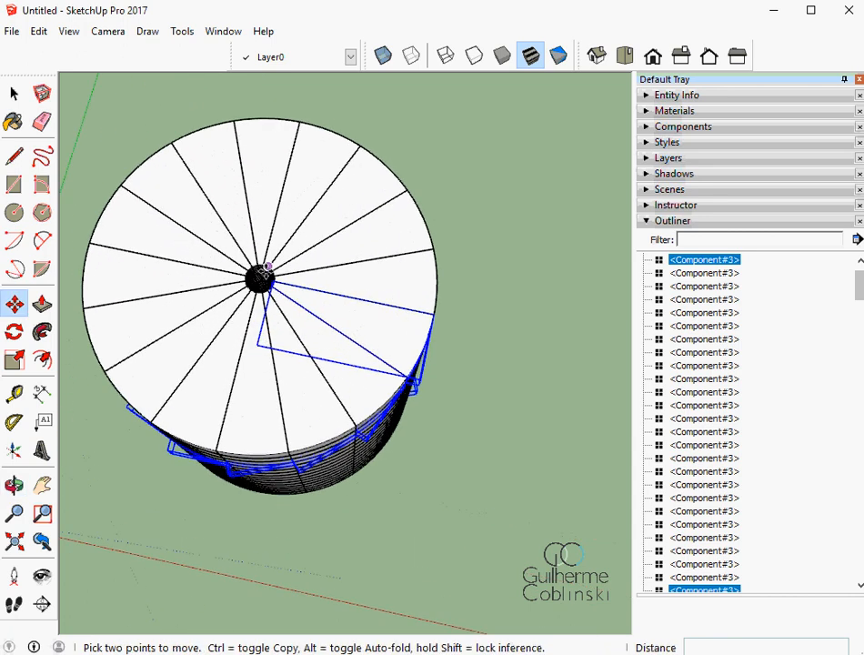
{"action": "middle_click_drag", "start_coordinate": [257, 282], "coordinate": [175, 301]}
{"action": "scroll", "coordinate": [233, 347], "scroll_direction": "up", "scroll_amount": 3}
{"action": "scroll", "coordinate": [284, 378], "scroll_direction": "up", "scroll_amount": 5}
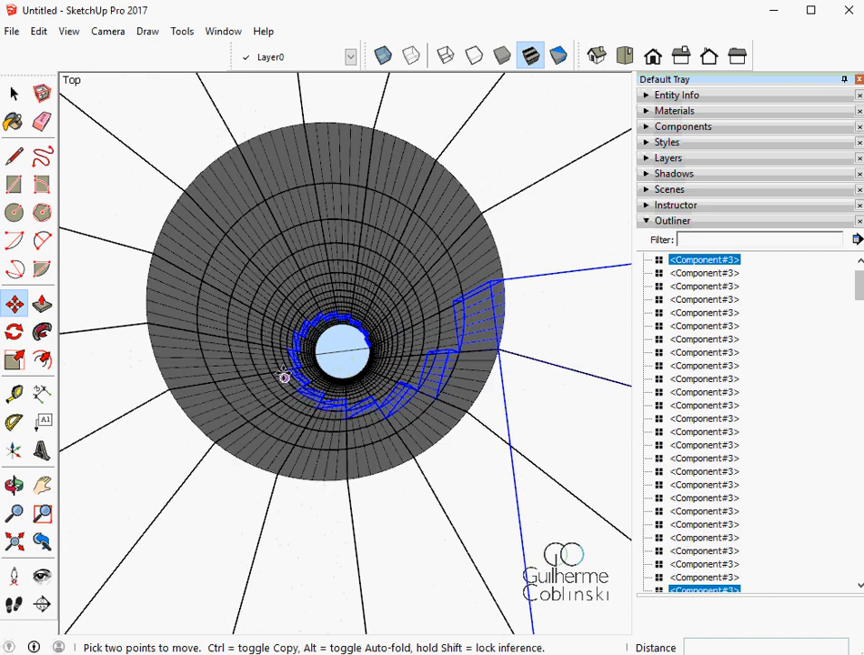
{"action": "scroll", "coordinate": [332, 351], "scroll_direction": "down", "scroll_amount": 6}
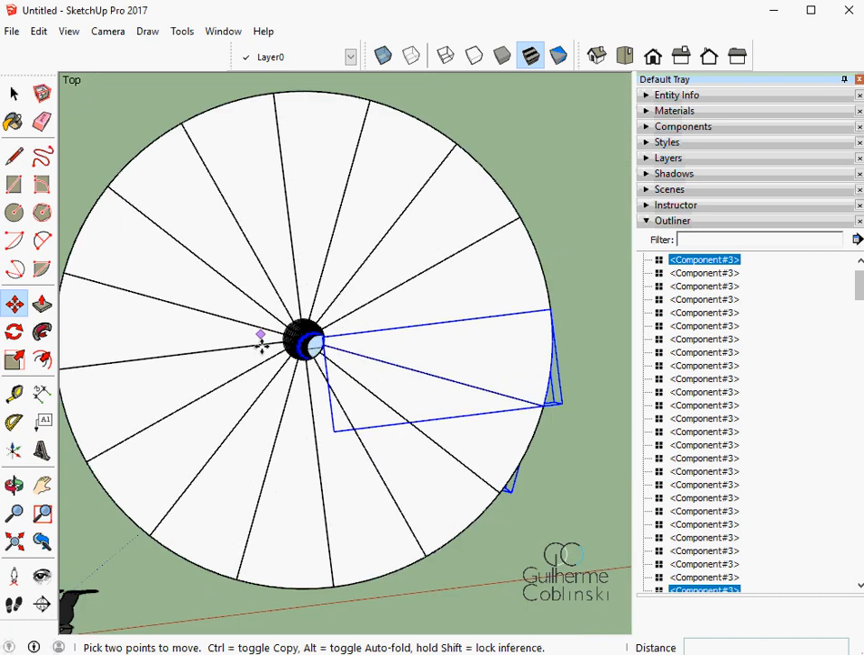
{"action": "middle_click_drag", "start_coordinate": [449, 478], "coordinate": [391, 439]}
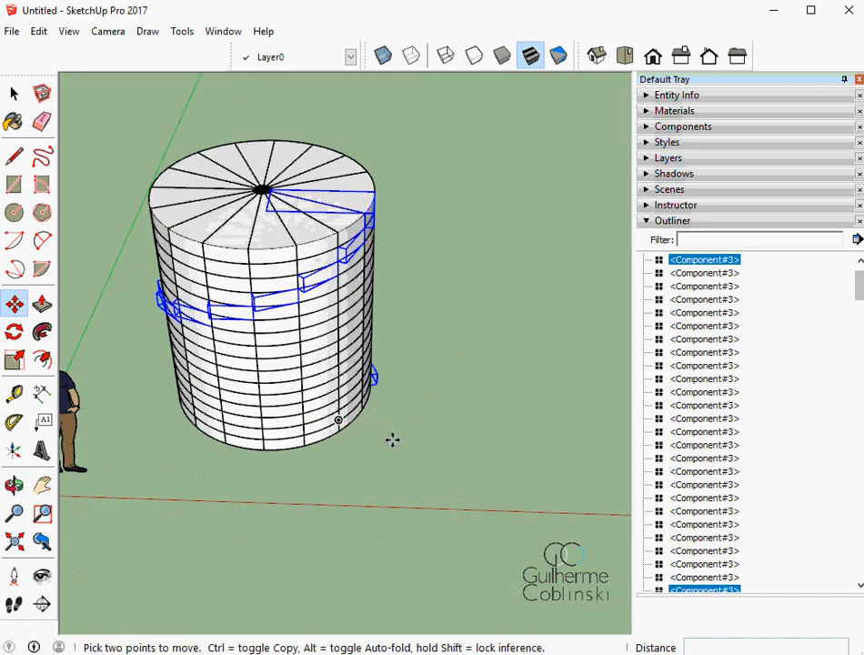
Move the selected spiral of wedges 4 m along the red axis from an endpoint on the cylinder's base, and clear the selection.
{"action": "scroll", "coordinate": [339, 427], "scroll_direction": "up", "scroll_amount": 2}
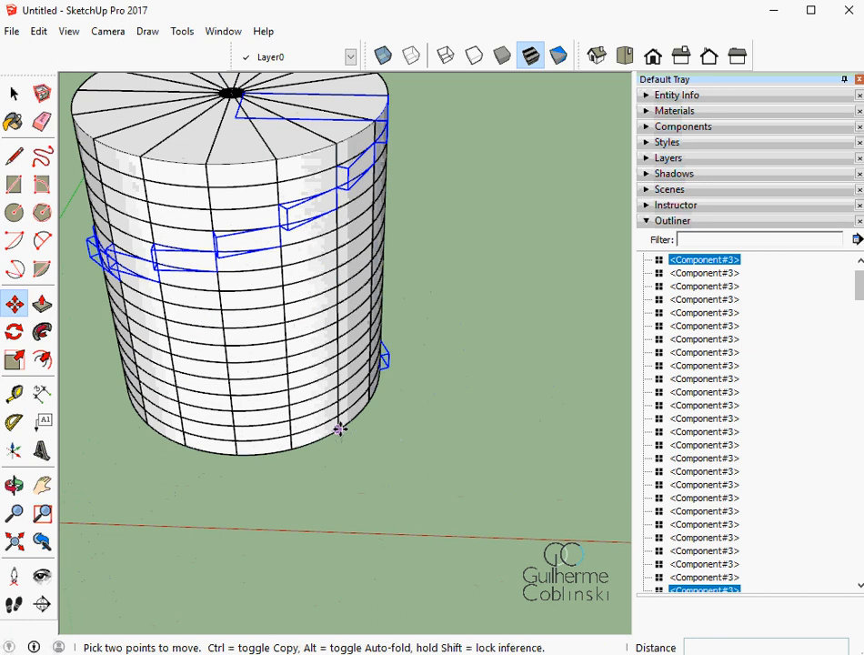
{"action": "scroll", "coordinate": [338, 427], "scroll_direction": "down", "scroll_amount": 1}
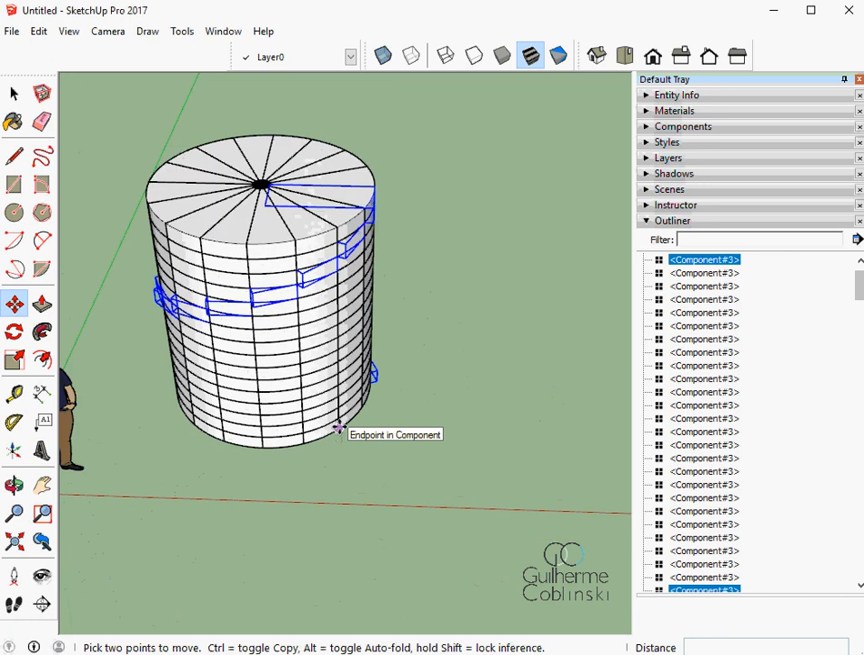
{"action": "left_click", "coordinate": [338, 428]}
{"action": "scroll", "coordinate": [338, 427], "scroll_direction": "down", "scroll_amount": 1}
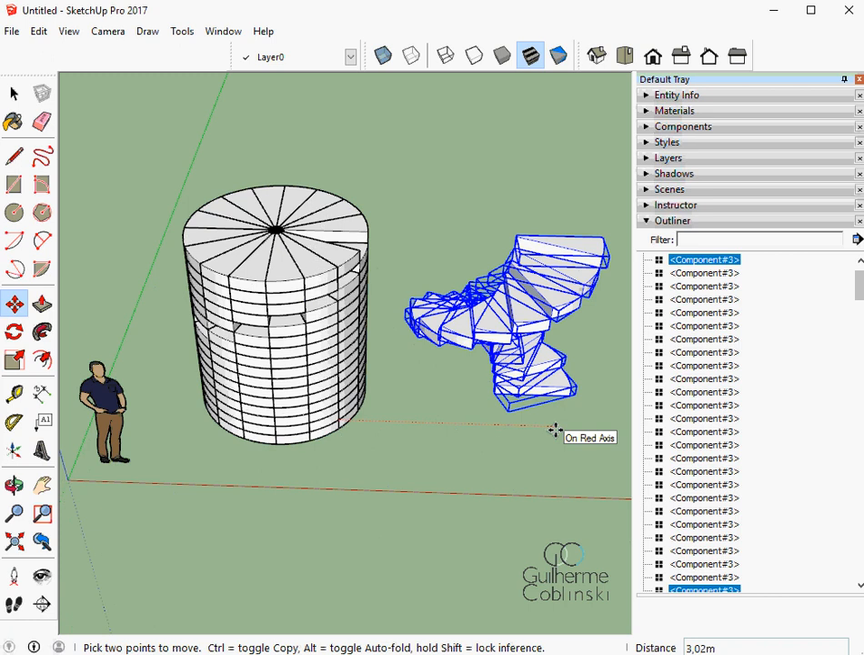
{"action": "type", "text": "4"}
{"action": "key", "text": "Return"}
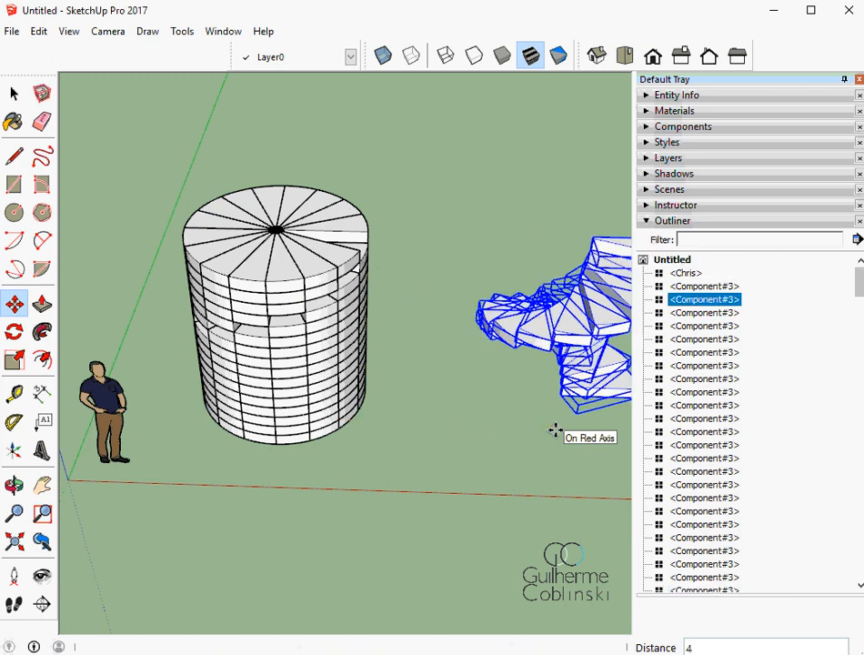
{"action": "middle_click_drag", "start_coordinate": [540, 443], "coordinate": [224, 446], "text": "shift"}
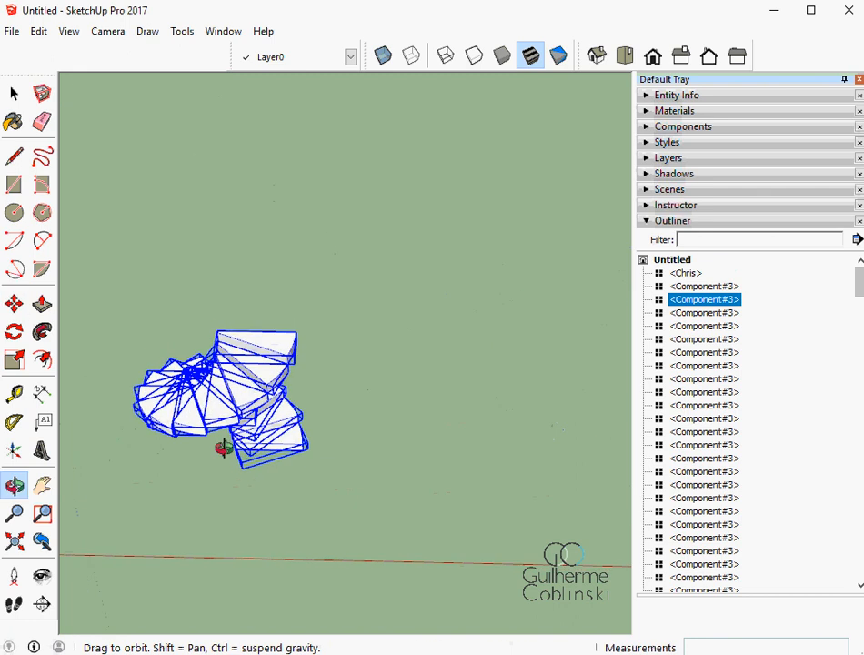
{"action": "key", "text": "space"}
{"action": "left_click", "coordinate": [322, 438]}
Erase the diameter line crossing the small central circle at the underside of the cylinder.
{"action": "middle_click_drag", "start_coordinate": [322, 438], "coordinate": [369, 364], "text": "shift"}
{"action": "middle_click_drag", "start_coordinate": [369, 364], "coordinate": [440, 482], "text": "shift"}
{"action": "scroll", "coordinate": [224, 372], "scroll_direction": "up", "scroll_amount": 2}
{"action": "middle_click_drag", "start_coordinate": [224, 372], "coordinate": [475, 454], "text": "shift"}
{"action": "scroll", "coordinate": [475, 455], "scroll_direction": "up", "scroll_amount": 7}
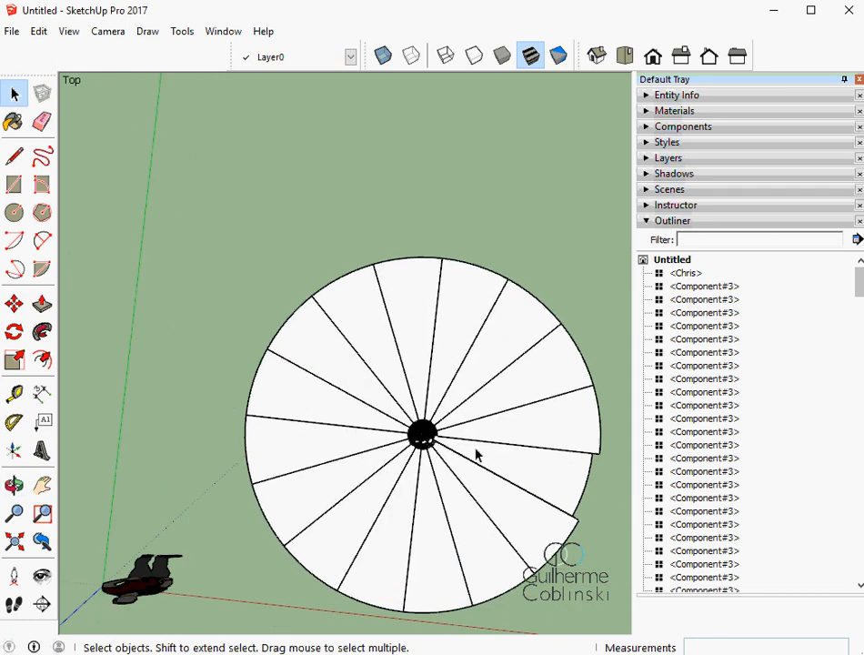
{"action": "middle_click_drag", "start_coordinate": [418, 468], "coordinate": [411, 431]}
{"action": "key", "text": "space"}
{"action": "scroll", "coordinate": [382, 427], "scroll_direction": "down", "scroll_amount": 1}
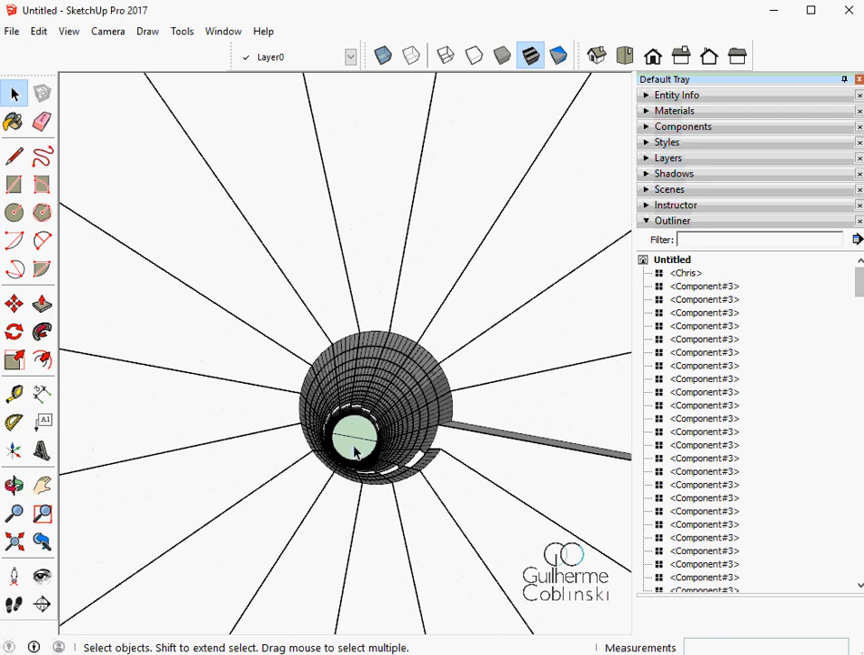
{"action": "left_click", "coordinate": [346, 435]}
{"action": "scroll", "coordinate": [347, 435], "scroll_direction": "down", "scroll_amount": 5}
{"action": "middle_click_drag", "start_coordinate": [357, 496], "coordinate": [352, 454]}
{"action": "scroll", "coordinate": [376, 455], "scroll_direction": "up", "scroll_amount": 2}
{"action": "scroll", "coordinate": [364, 446], "scroll_direction": "up", "scroll_amount": 5}
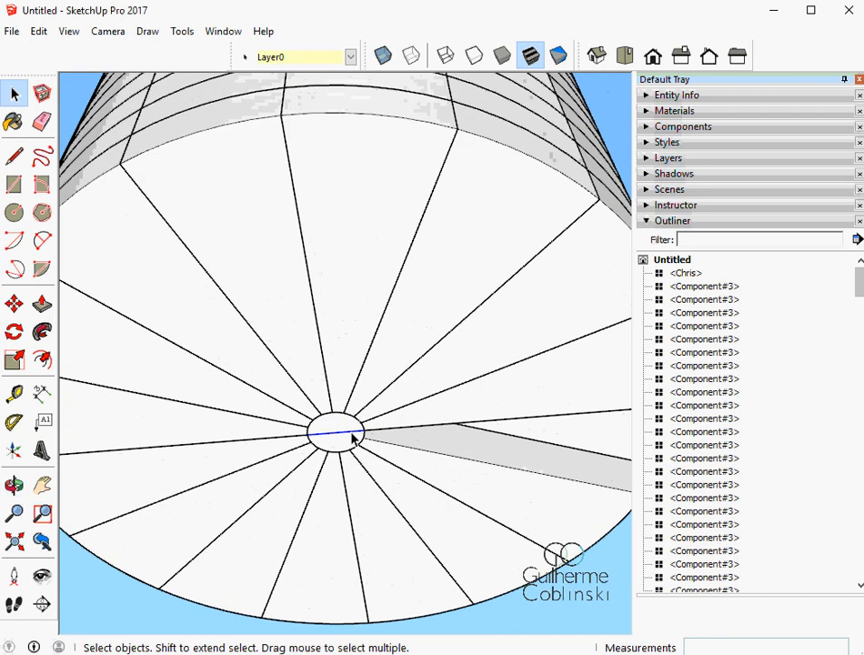
{"action": "key", "text": "e"}
{"action": "key", "text": "space"}
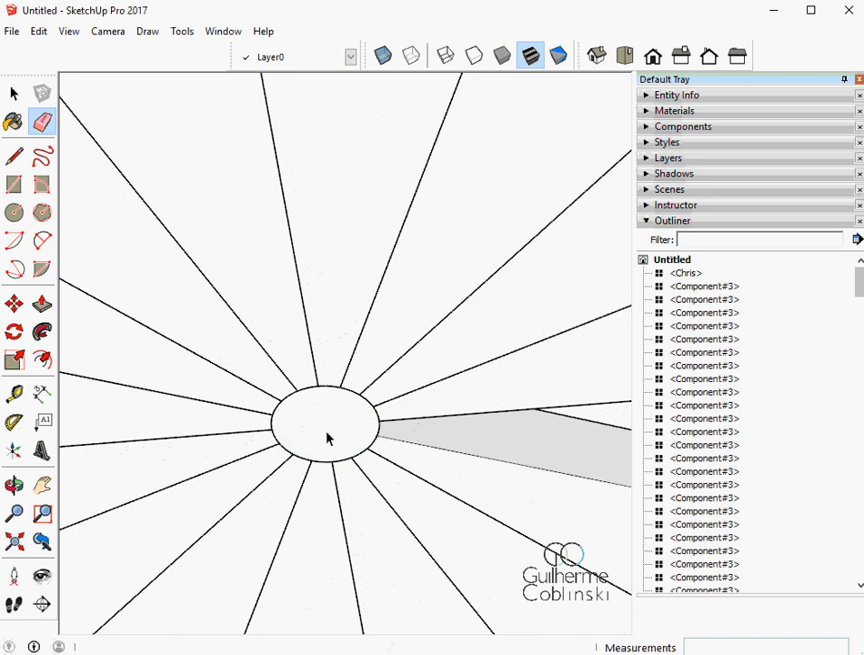
Group the small central circle's face together with its outline.
{"action": "double_click", "coordinate": [330, 436]}
{"action": "scroll", "coordinate": [341, 423], "scroll_direction": "down", "scroll_amount": 3}
{"action": "right_click", "coordinate": [342, 428]}
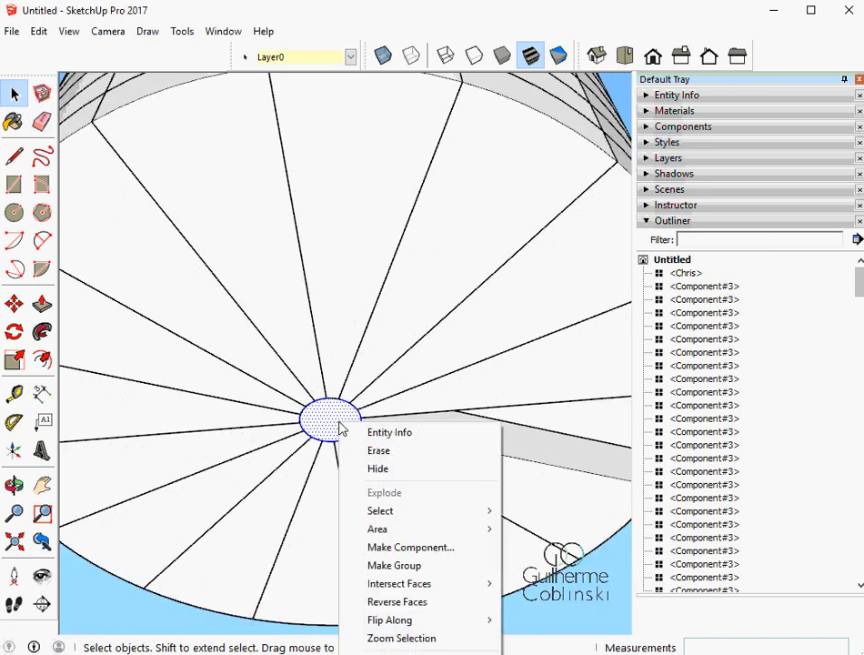
{"action": "left_click", "coordinate": [417, 570]}
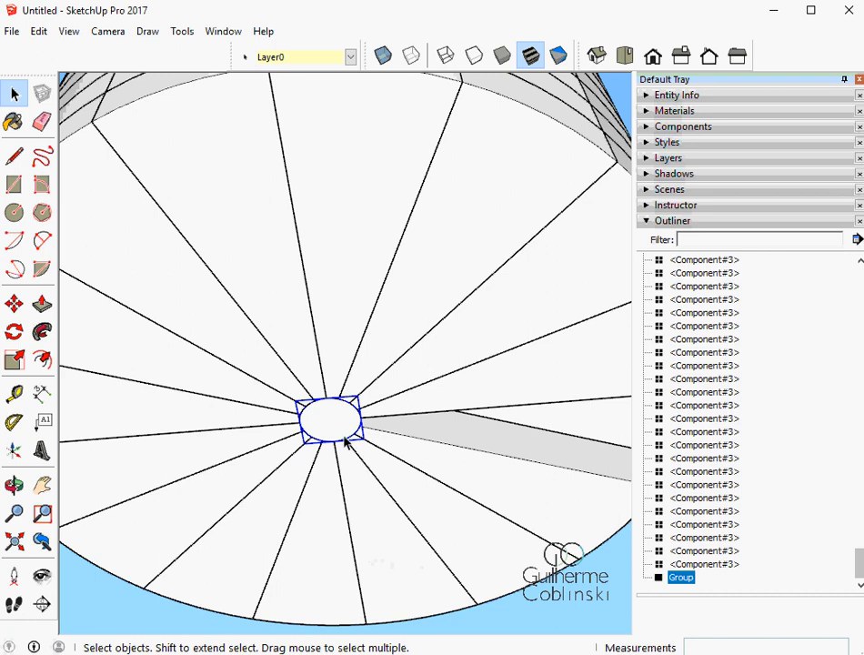
Move the circle group 4 m along the red axis to the base of the spiral stair, and clear the selection.
{"action": "key", "text": "m"}
{"action": "scroll", "coordinate": [332, 420], "scroll_direction": "down", "scroll_amount": 5}
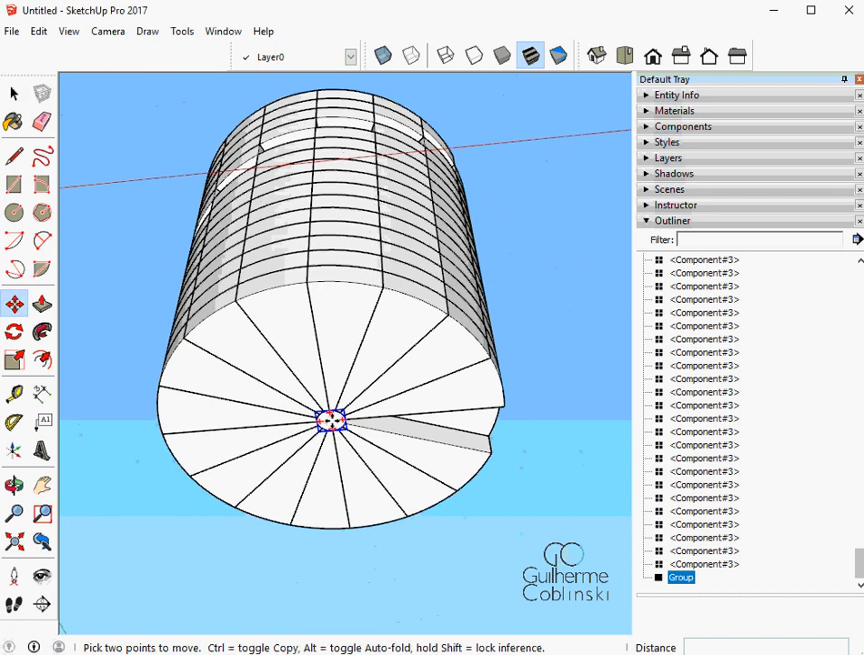
{"action": "left_click", "coordinate": [332, 420]}
{"action": "left_click", "coordinate": [504, 407]}
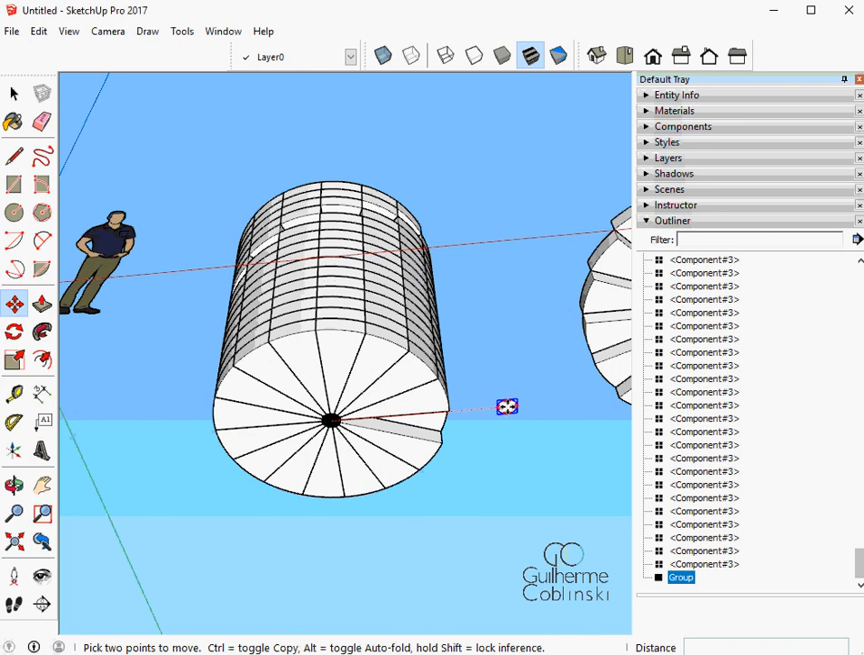
{"action": "scroll", "coordinate": [506, 407], "scroll_direction": "up", "scroll_amount": 1}
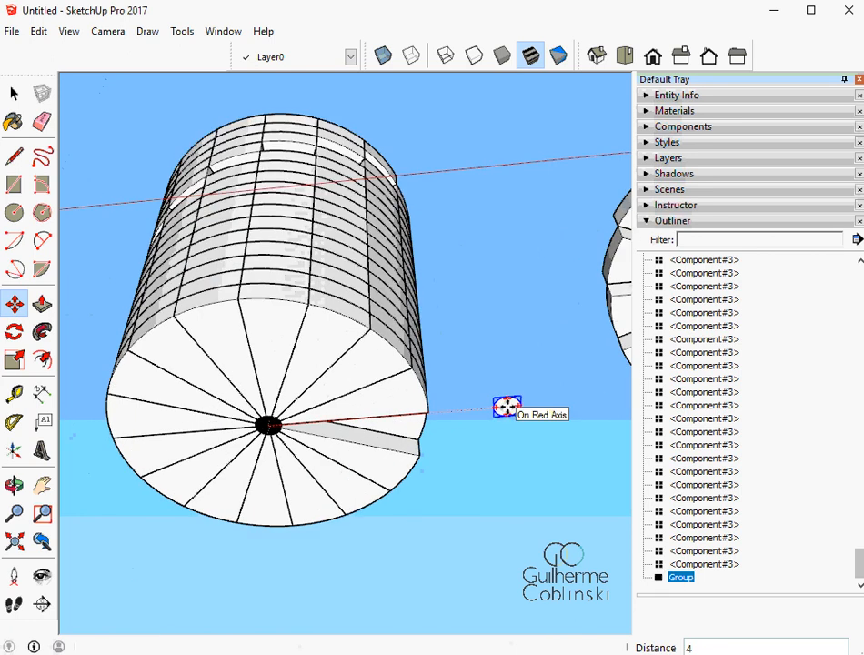
{"action": "scroll", "coordinate": [278, 391], "scroll_direction": "down", "scroll_amount": 4}
{"action": "mouse_move", "coordinate": [278, 392]}
{"action": "middle_mouse_down"}
{"action": "mouse_move", "coordinate": [336, 641]}
{"action": "mouse_move", "coordinate": [428, 646]}
{"action": "middle_mouse_up"}
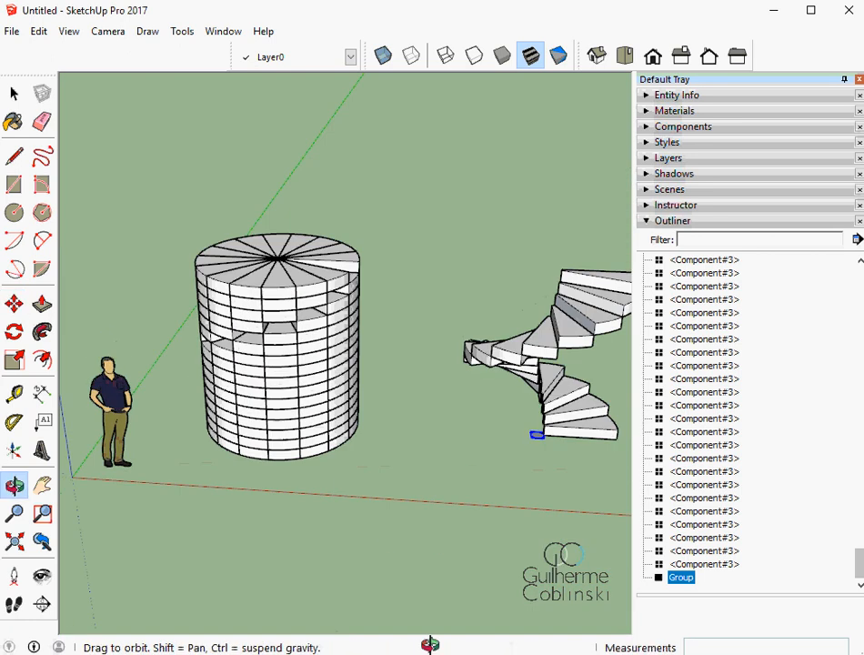
{"action": "scroll", "coordinate": [621, 387], "scroll_direction": "up", "scroll_amount": 2}
{"action": "scroll", "coordinate": [530, 439], "scroll_direction": "up", "scroll_amount": 3}
{"action": "scroll", "coordinate": [453, 519], "scroll_direction": "up", "scroll_amount": 2}
{"action": "key", "text": "space"}
{"action": "left_click", "coordinate": [497, 511]}
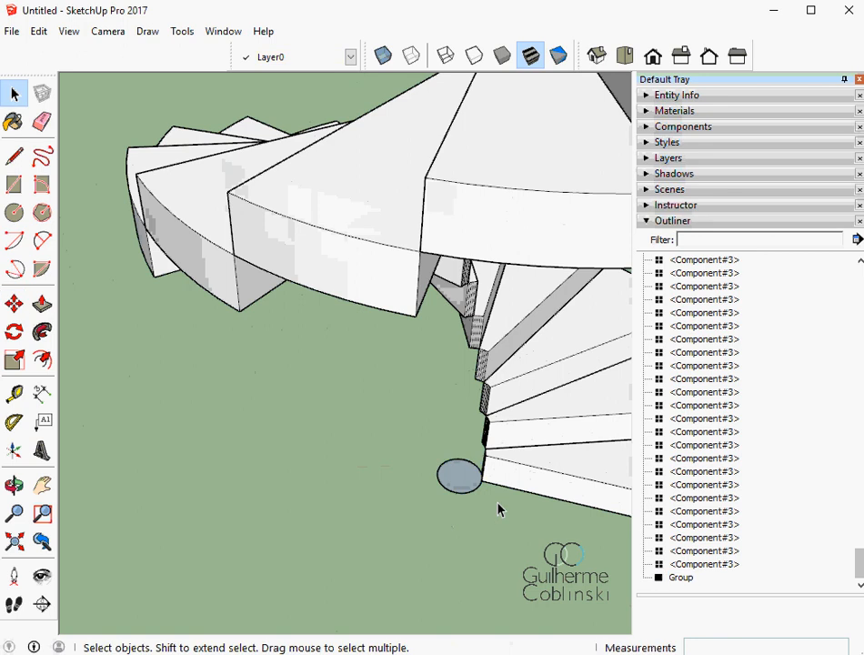
Open the circle group and Push/Pull its face up about 2.72 m, level with the highest tread's top edge.
{"action": "middle_click_drag", "start_coordinate": [497, 511], "coordinate": [448, 487]}
{"action": "double_click", "coordinate": [447, 487]}
{"action": "scroll", "coordinate": [391, 474], "scroll_direction": "down", "scroll_amount": 4}
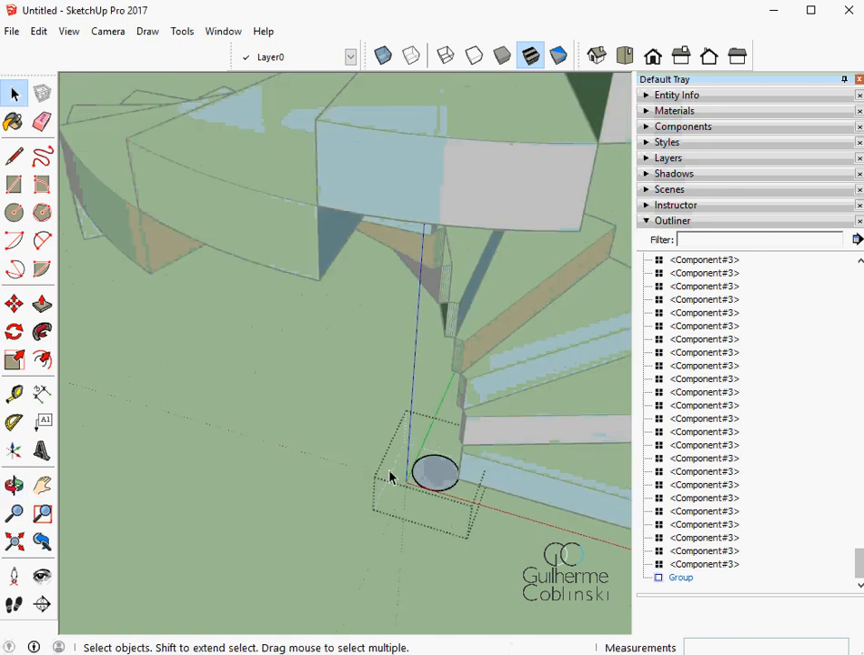
{"action": "key", "text": "p"}
{"action": "left_click", "coordinate": [414, 475]}
{"action": "scroll", "coordinate": [415, 471], "scroll_direction": "down", "scroll_amount": 5}
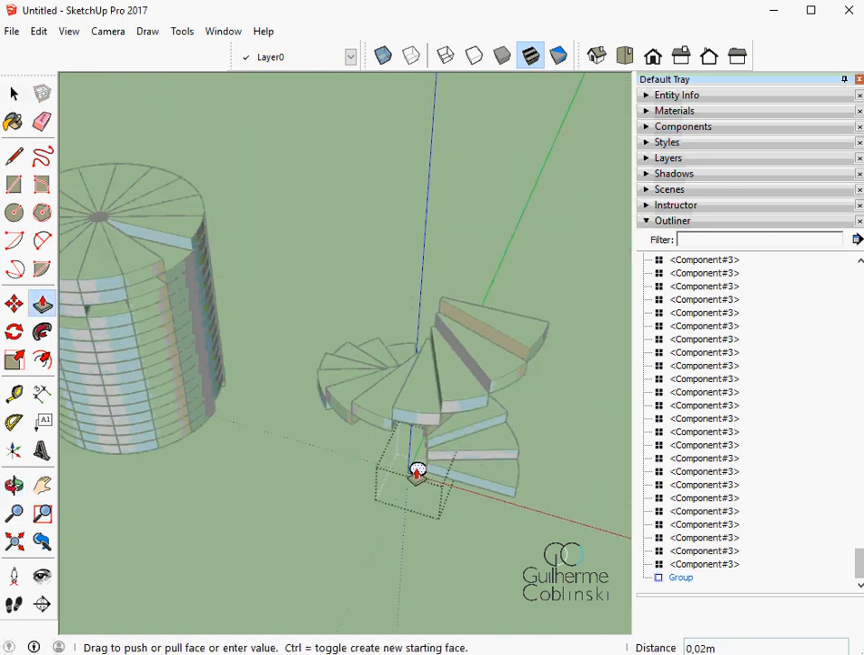
{"action": "scroll", "coordinate": [433, 377], "scroll_direction": "up", "scroll_amount": 5}
{"action": "scroll", "coordinate": [420, 356], "scroll_direction": "up", "scroll_amount": 4}
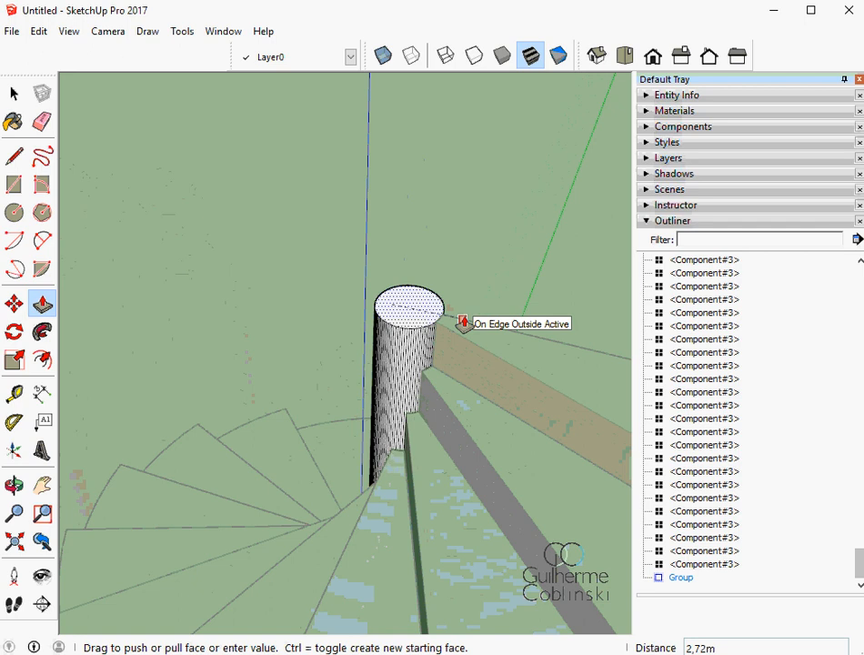
{"action": "left_click", "coordinate": [463, 323]}
Examine the new central column from several angles, checking the dense vertical edges on its side.
{"action": "scroll", "coordinate": [360, 353], "scroll_direction": "down", "scroll_amount": 3}
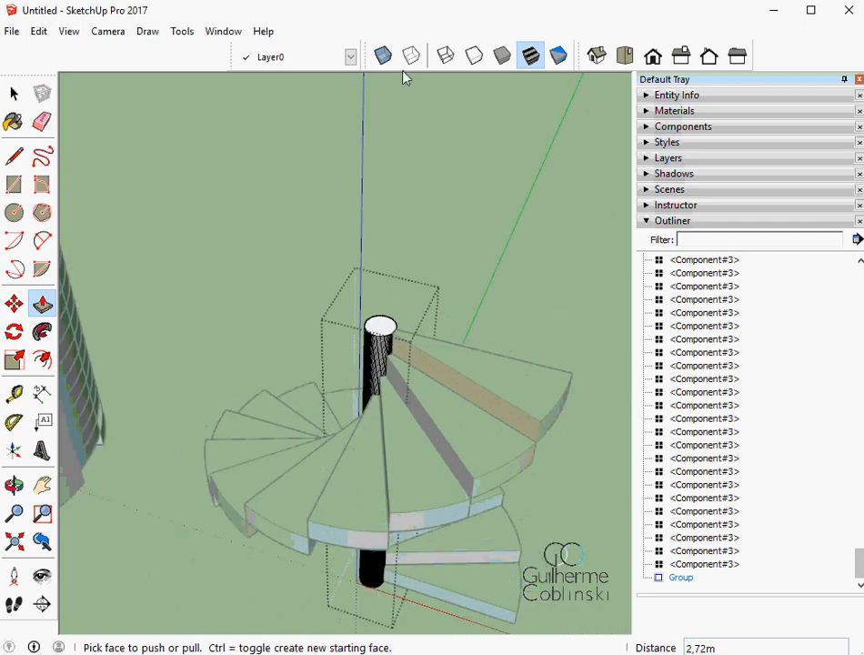
{"action": "middle_click_drag", "start_coordinate": [403, 241], "coordinate": [337, 285]}
{"action": "scroll", "coordinate": [487, 346], "scroll_direction": "up", "scroll_amount": 5}
{"action": "middle_click_drag", "start_coordinate": [332, 376], "coordinate": [457, 353]}
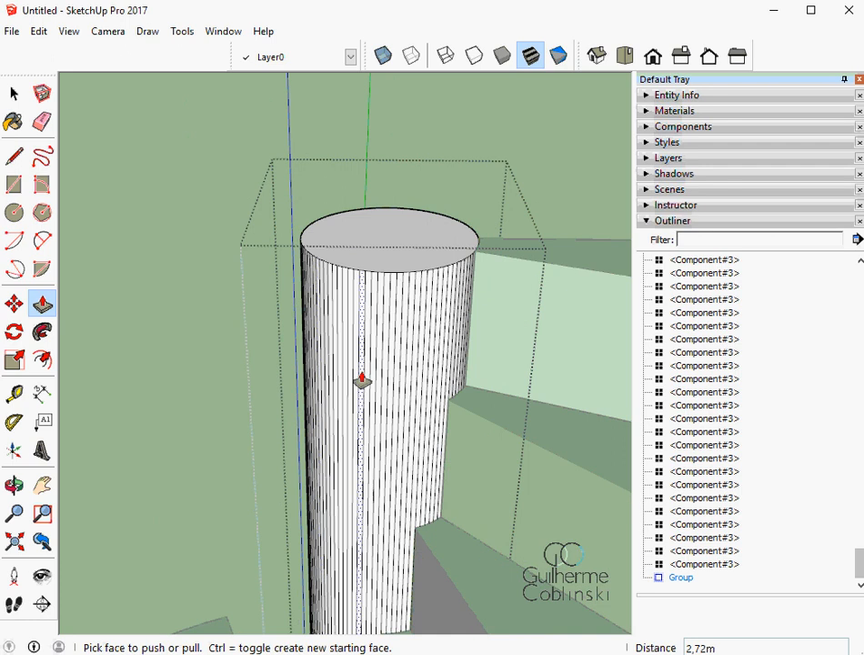
{"action": "key", "text": "e"}
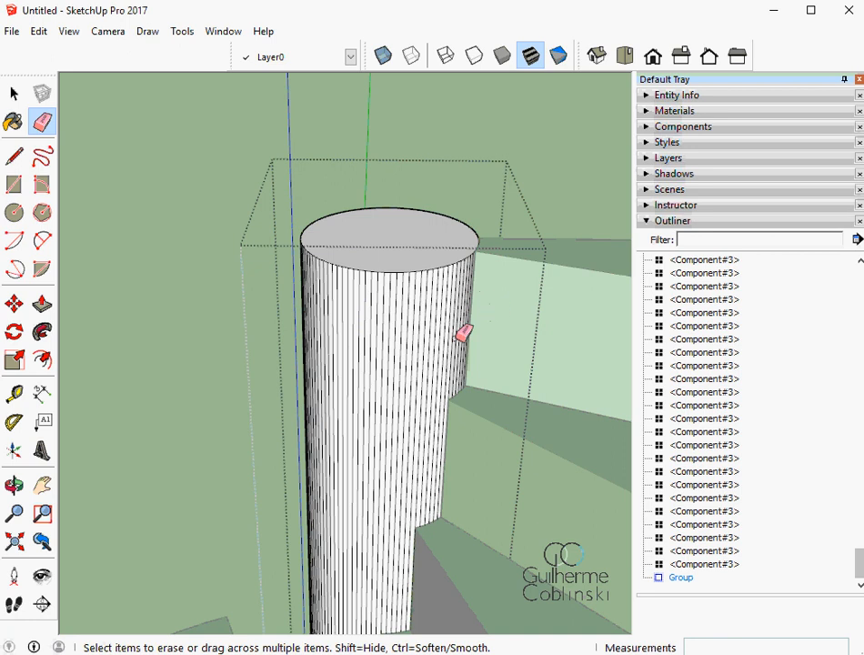
{"action": "key", "text": "space"}
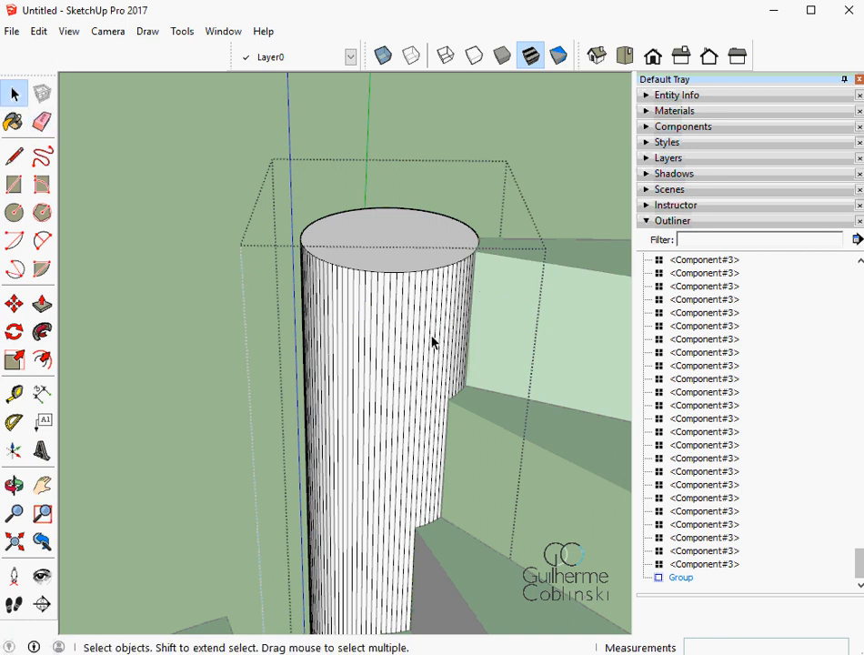
{"action": "middle_click_drag", "start_coordinate": [407, 359], "coordinate": [391, 311]}
{"action": "middle_click_drag", "start_coordinate": [388, 324], "coordinate": [391, 295]}
{"action": "middle_click_drag", "start_coordinate": [322, 324], "coordinate": [318, 292]}
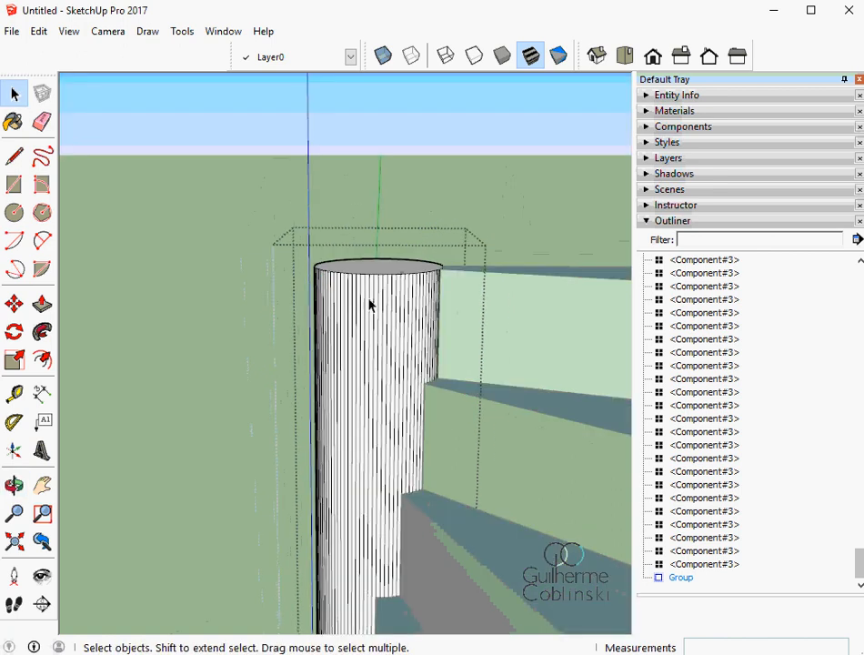
{"action": "middle_click_drag", "start_coordinate": [369, 305], "coordinate": [364, 368]}
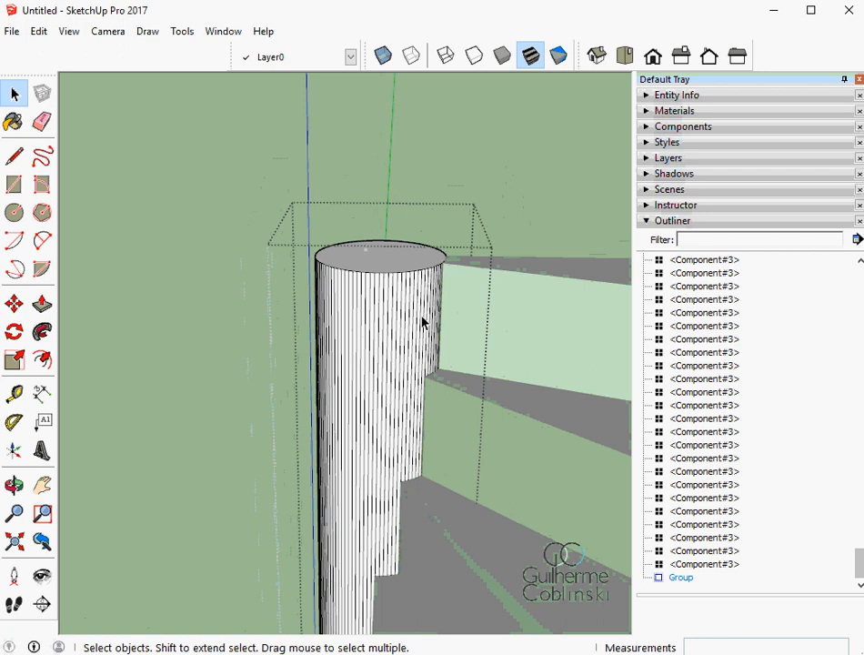
{"action": "middle_click_drag", "start_coordinate": [419, 315], "coordinate": [401, 286]}
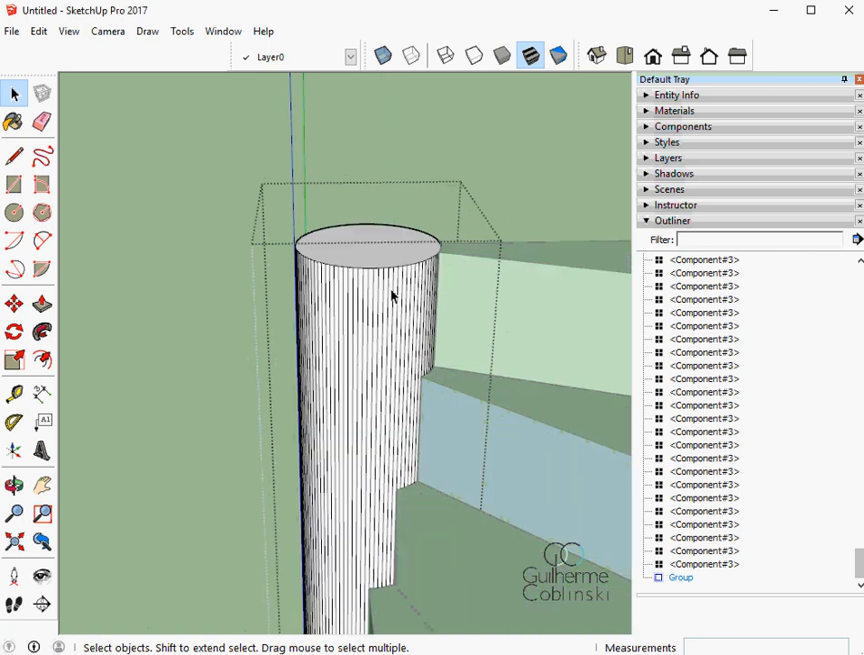
Select all of the column's geometry and bring up Soften Edges, smoothing its facets at 20 degrees between normals.
{"action": "triple_click", "coordinate": [391, 296]}
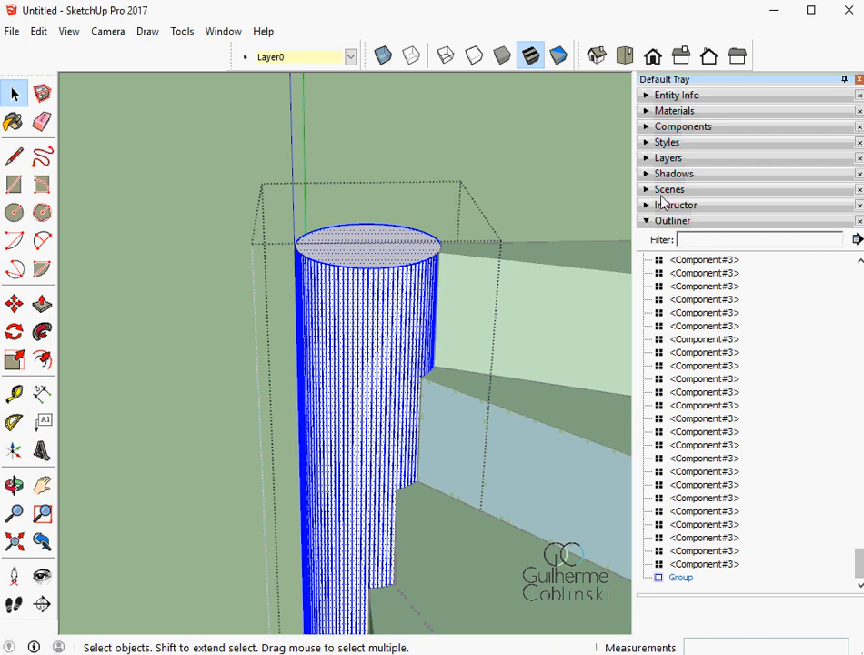
{"action": "left_click", "coordinate": [224, 32]}
{"action": "mouse_move", "coordinate": [248, 53]}
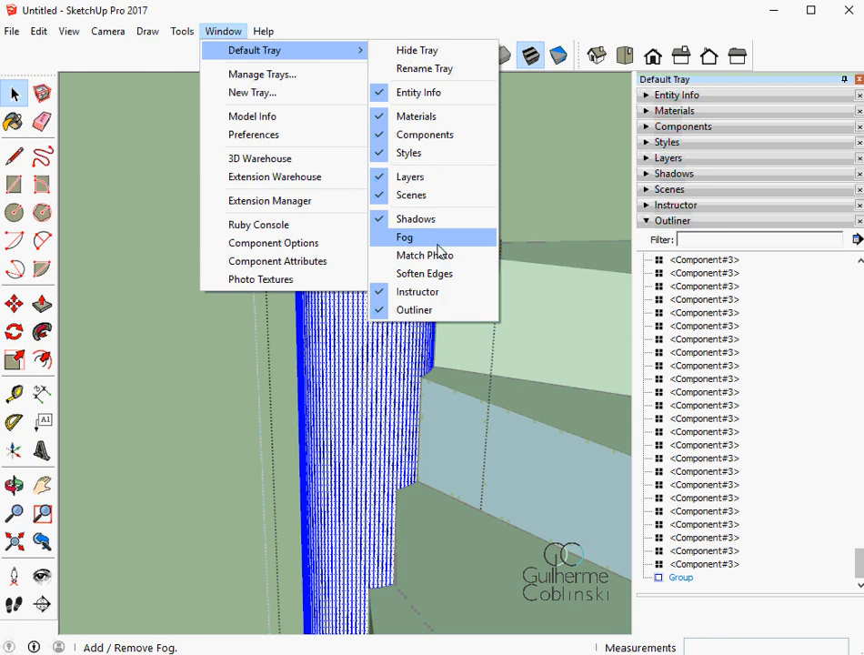
{"action": "left_click", "coordinate": [424, 273]}
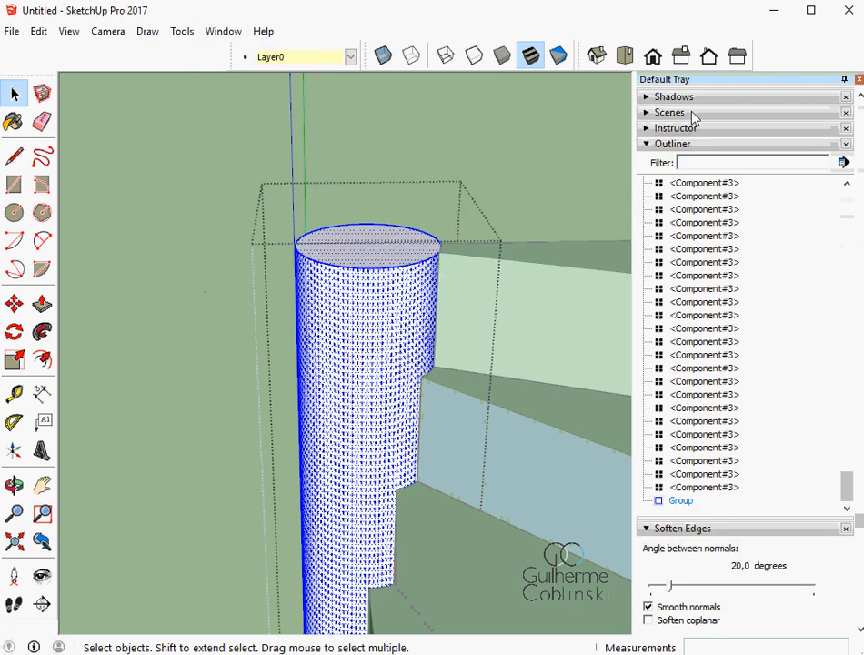
Set the column's Soften Edges angle to 19.2 degrees between normals and enable Soften coplanar.
{"action": "left_click", "coordinate": [659, 145]}
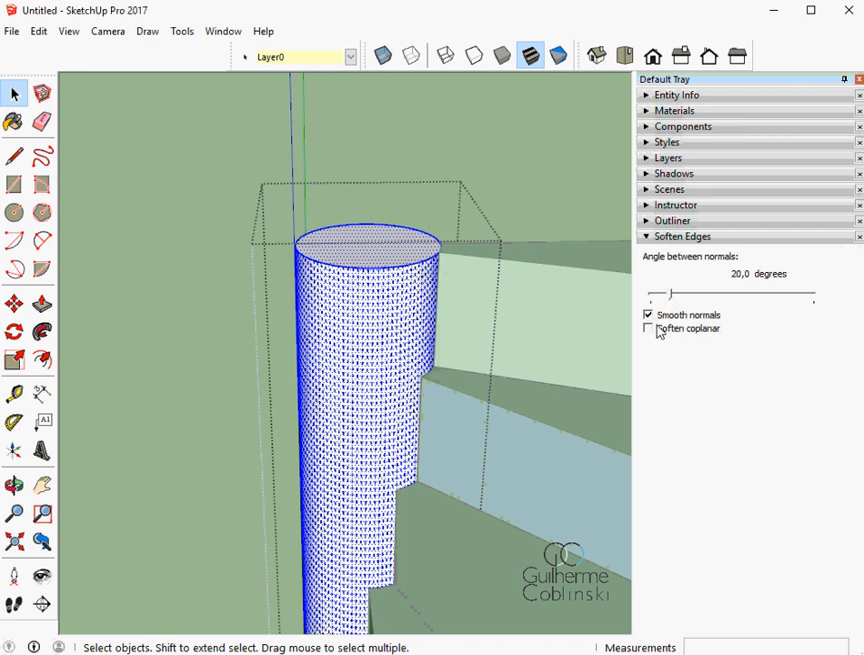
{"action": "mouse_move", "coordinate": [670, 294]}
{"action": "left_mouse_down"}
{"action": "mouse_move", "coordinate": [764, 300]}
{"action": "mouse_move", "coordinate": [652, 302]}
{"action": "mouse_move", "coordinate": [671, 303]}
{"action": "left_mouse_up"}
{"action": "left_click", "coordinate": [650, 329]}
{"action": "left_click", "coordinate": [380, 269]}
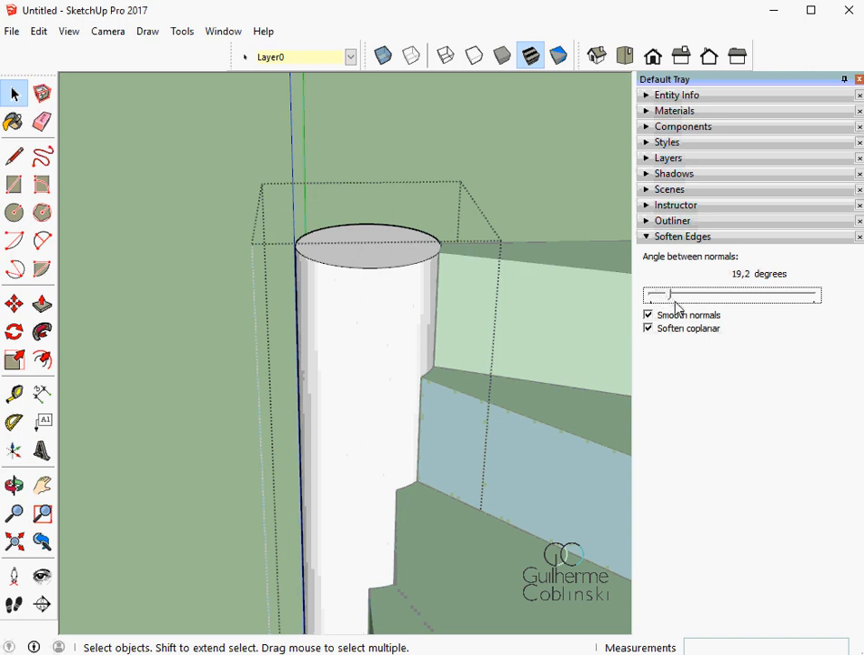
{"action": "left_click", "coordinate": [296, 266]}
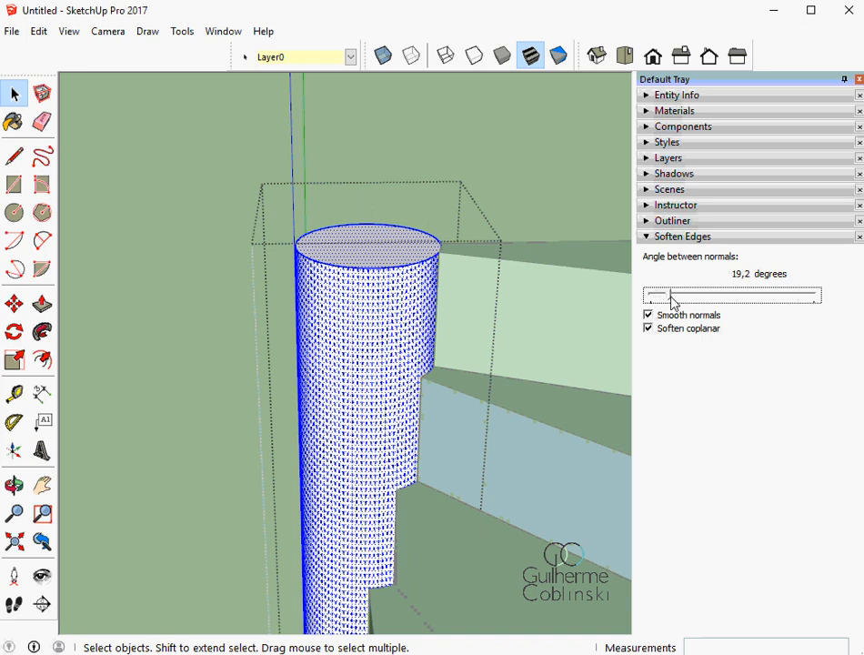
Try softening the column at 133.4 degrees between normals, switching Soften coplanar off and on again.
{"action": "left_click_drag", "start_coordinate": [673, 303], "coordinate": [774, 299]}
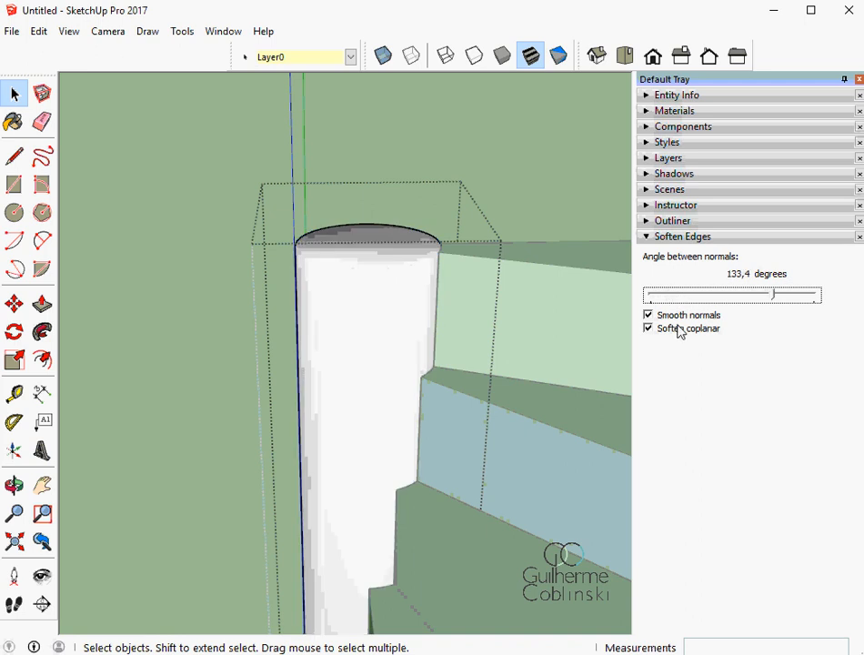
{"action": "left_click", "coordinate": [679, 330]}
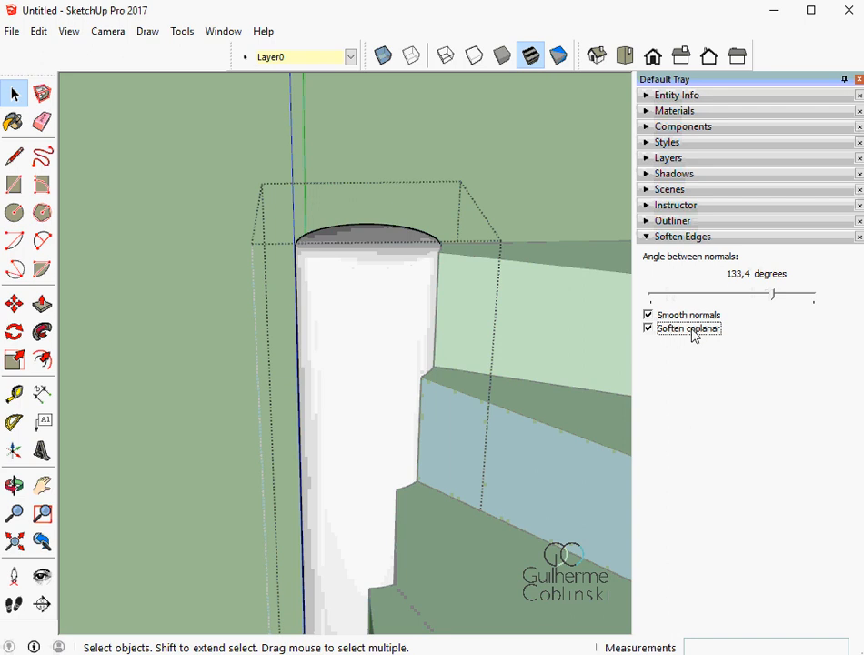
{"action": "left_click", "coordinate": [419, 305]}
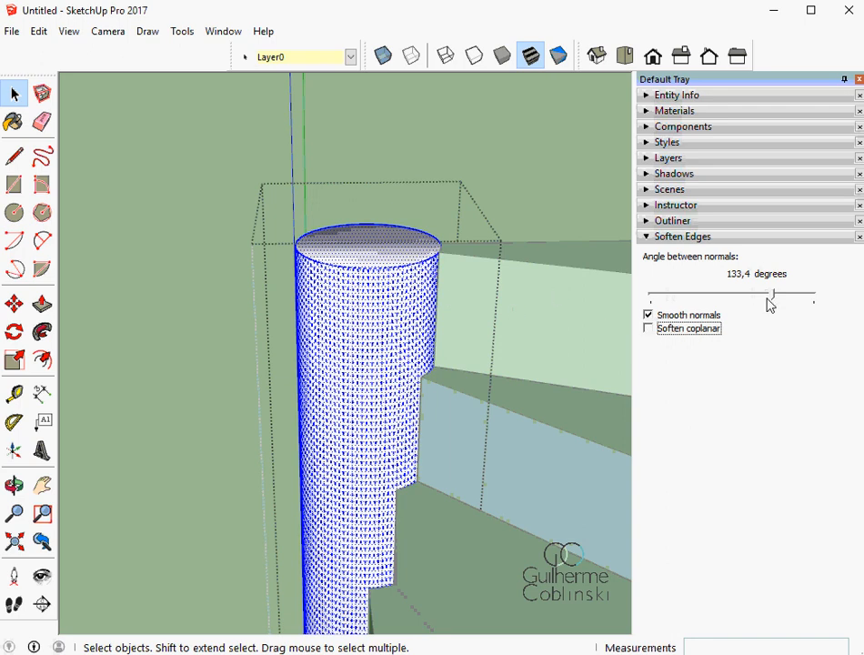
{"action": "left_click", "coordinate": [666, 333]}
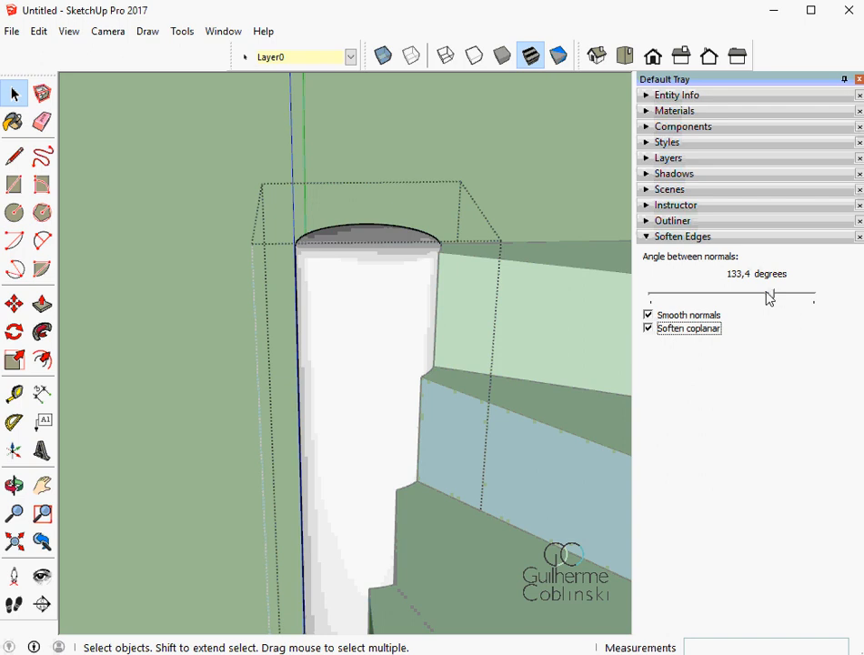
Set the column's softening angle to 64.9 degrees between normals and close the column group.
{"action": "left_click_drag", "start_coordinate": [770, 299], "coordinate": [712, 307]}
{"action": "left_click", "coordinate": [413, 271]}
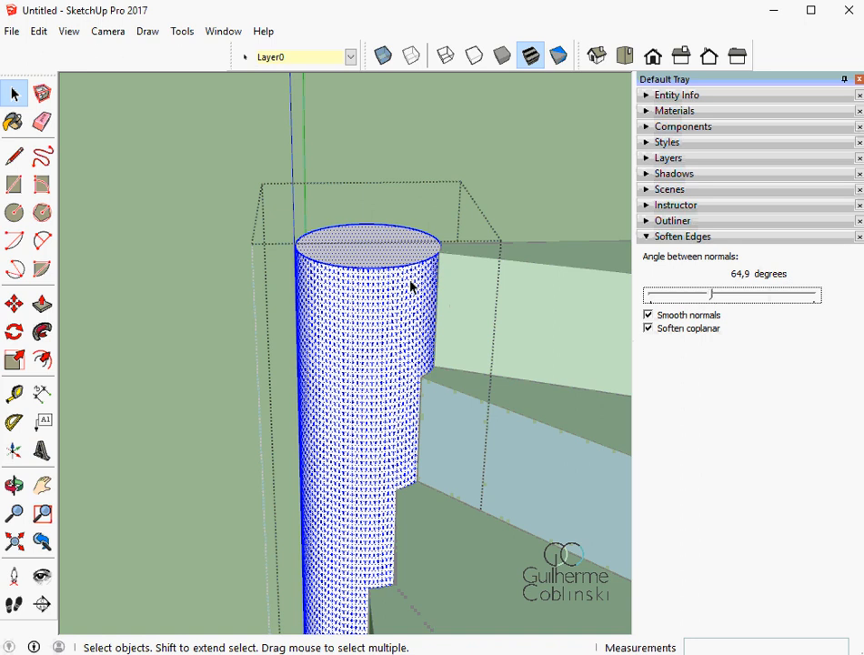
{"action": "scroll", "coordinate": [405, 291], "scroll_direction": "down", "scroll_amount": 2}
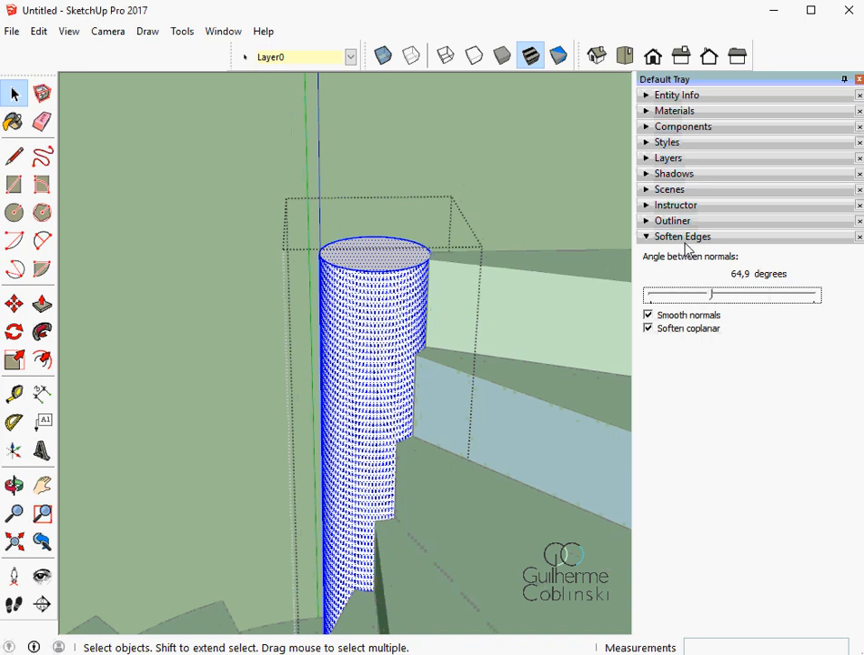
{"action": "left_click", "coordinate": [498, 242]}
{"action": "scroll", "coordinate": [391, 292], "scroll_direction": "down", "scroll_amount": 9}
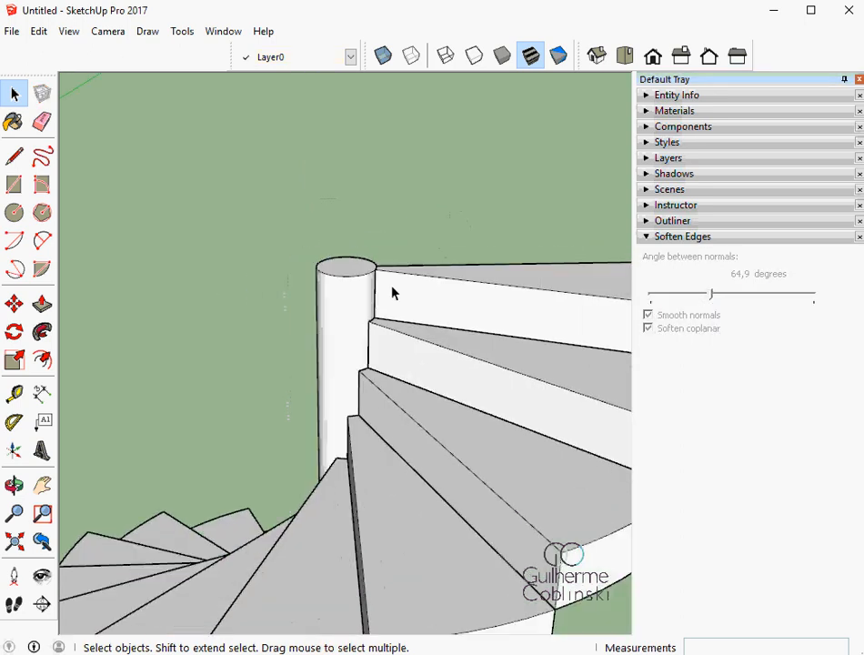
Open the second-lowest tread of the spiral stair for editing.
{"action": "middle_click_drag", "start_coordinate": [441, 373], "coordinate": [389, 401]}
{"action": "scroll", "coordinate": [445, 441], "scroll_direction": "up", "scroll_amount": 3}
{"action": "middle_click_drag", "start_coordinate": [446, 441], "coordinate": [249, 441]}
{"action": "scroll", "coordinate": [190, 453], "scroll_direction": "up", "scroll_amount": 4}
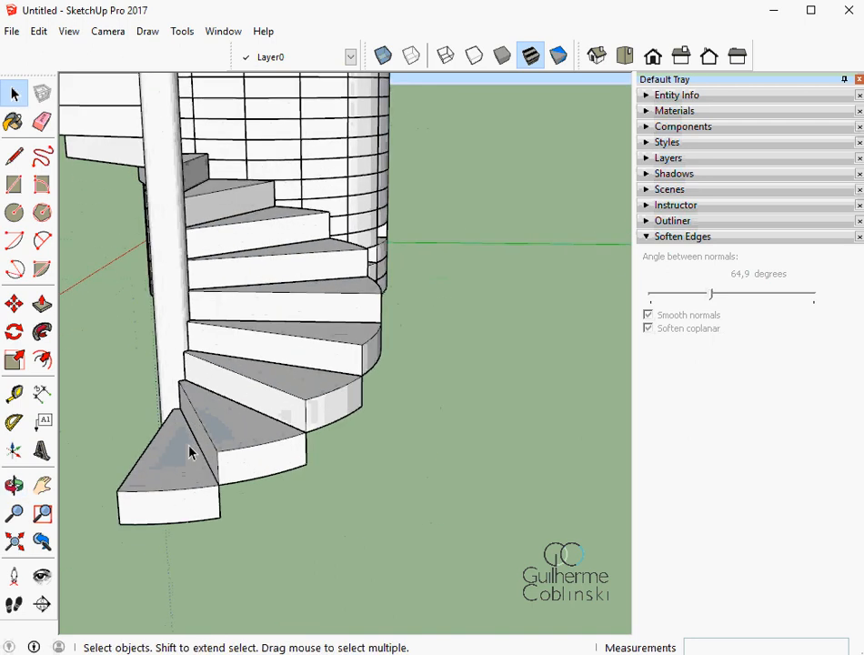
{"action": "middle_click_drag", "start_coordinate": [189, 453], "coordinate": [196, 360]}
{"action": "left_click", "coordinate": [233, 358]}
{"action": "double_click", "coordinate": [252, 357]}
{"action": "scroll", "coordinate": [243, 361], "scroll_direction": "up", "scroll_amount": 1}
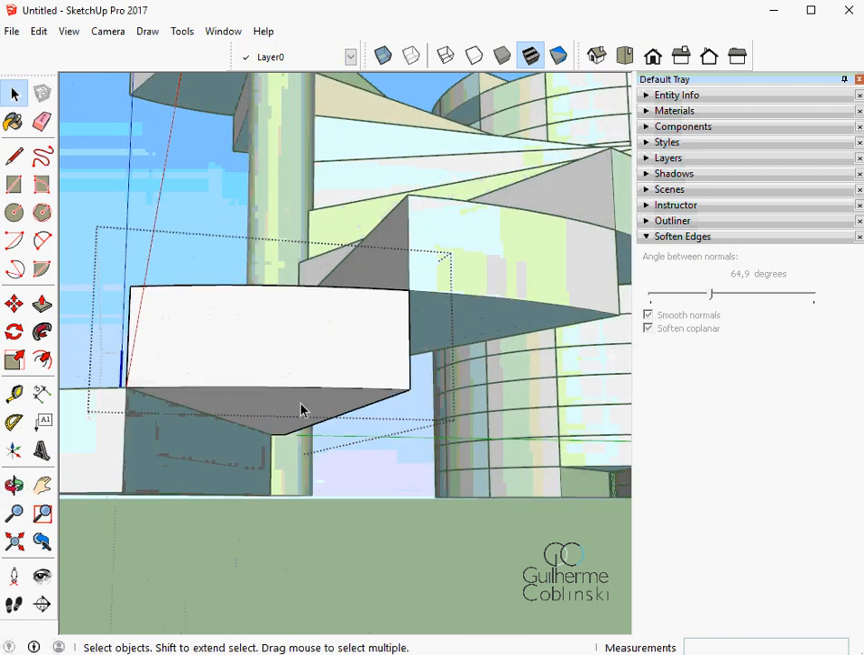
Select the open tread's underside face and examine where it meets the neighbouring treads and the central column.
{"action": "scroll", "coordinate": [301, 409], "scroll_direction": "down", "scroll_amount": 1}
{"action": "middle_click_drag", "start_coordinate": [301, 408], "coordinate": [278, 293]}
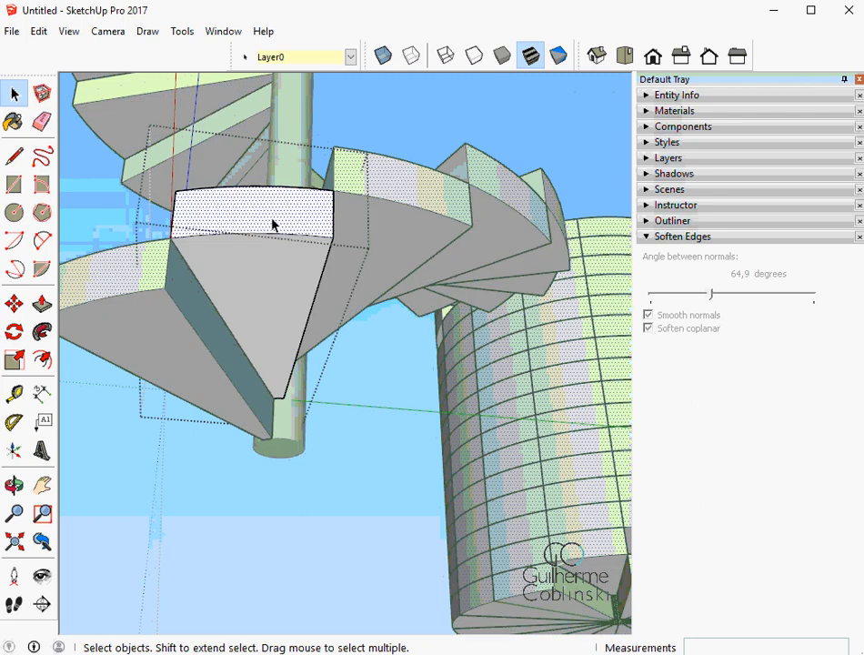
{"action": "scroll", "coordinate": [274, 224], "scroll_direction": "up", "scroll_amount": 1}
{"action": "middle_click_drag", "start_coordinate": [280, 274], "coordinate": [285, 329]}
{"action": "scroll", "coordinate": [220, 349], "scroll_direction": "up", "scroll_amount": 2}
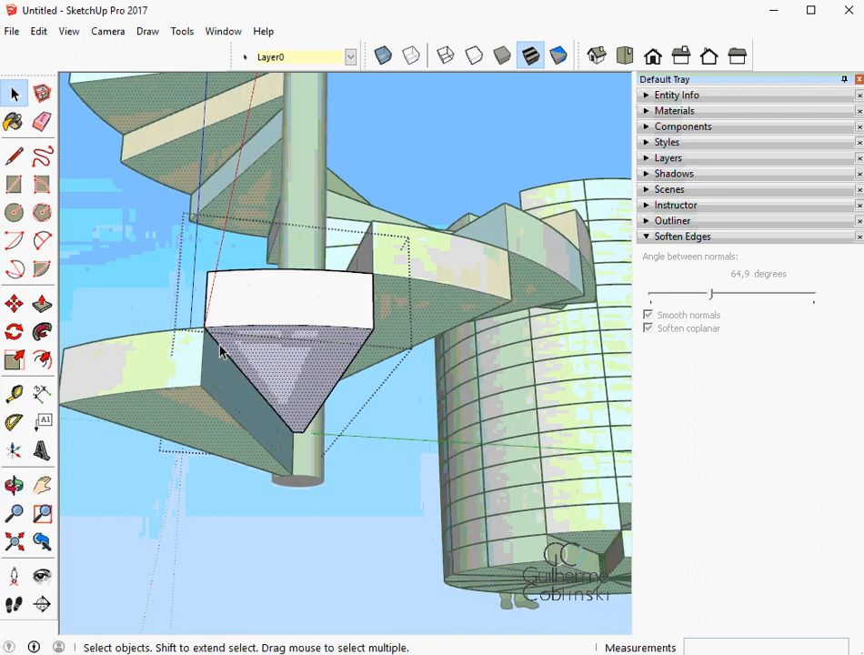
{"action": "scroll", "coordinate": [220, 349], "scroll_direction": "up", "scroll_amount": 2}
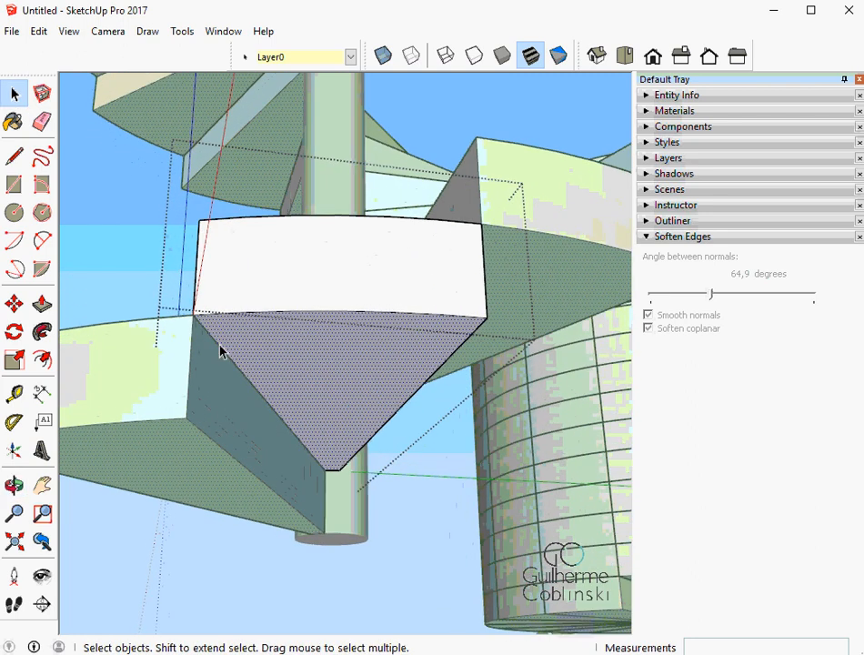
{"action": "scroll", "coordinate": [220, 349], "scroll_direction": "down", "scroll_amount": 2}
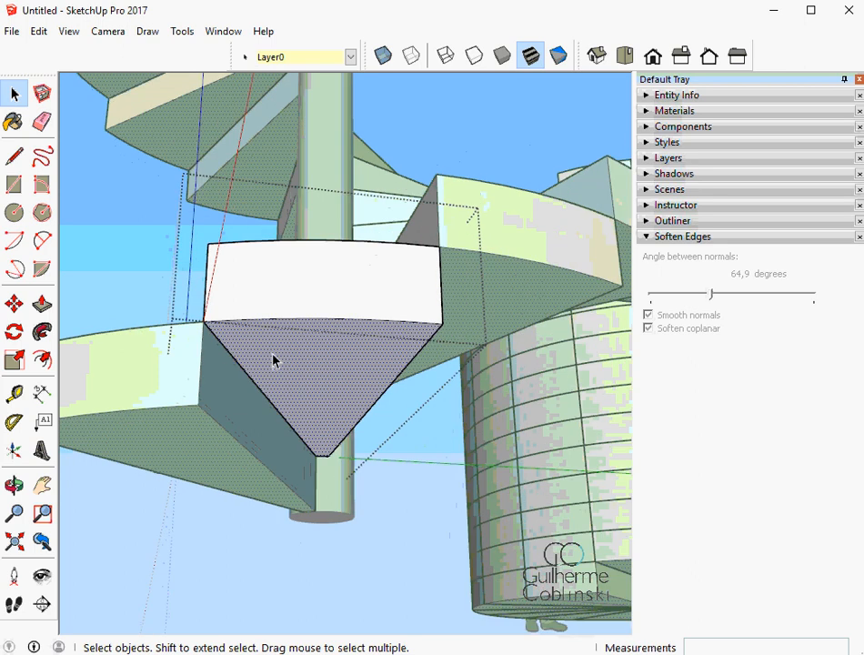
{"action": "middle_click_drag", "start_coordinate": [274, 359], "coordinate": [294, 477]}
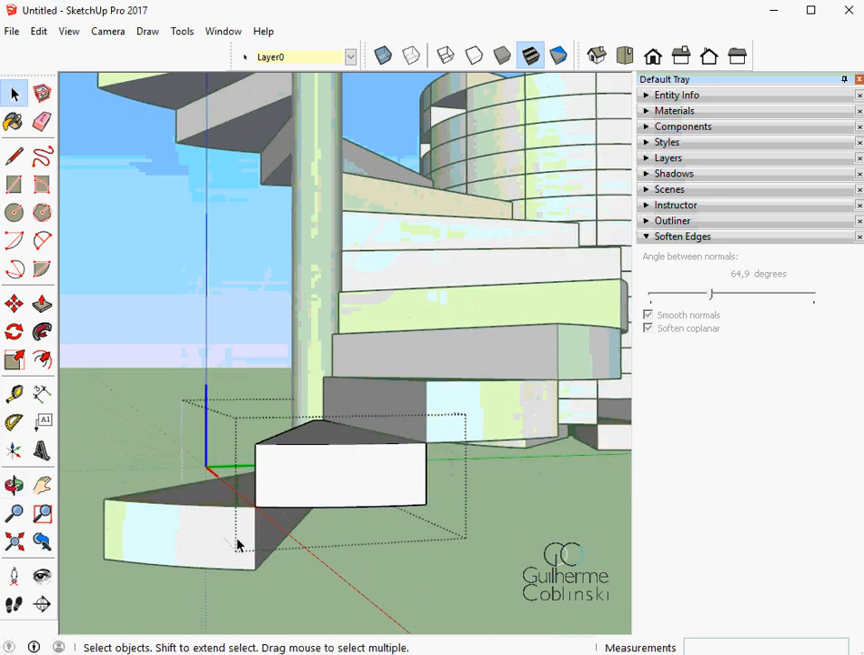
{"action": "middle_click_drag", "start_coordinate": [241, 546], "coordinate": [295, 487]}
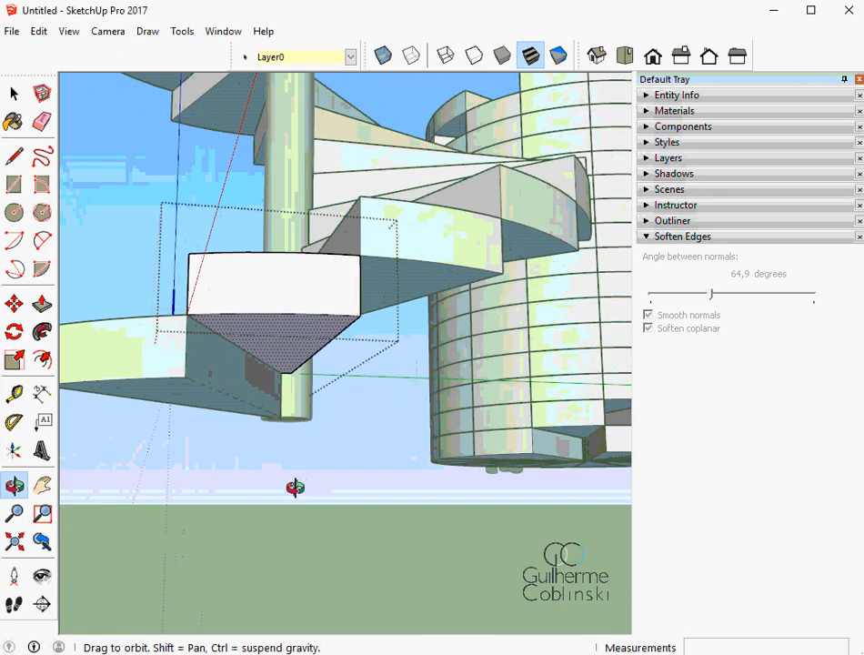
{"action": "middle_click_drag", "start_coordinate": [233, 384], "coordinate": [337, 448], "text": "shift"}
{"action": "scroll", "coordinate": [373, 379], "scroll_direction": "up", "scroll_amount": 2}
{"action": "middle_click_drag", "start_coordinate": [373, 380], "coordinate": [280, 334]}
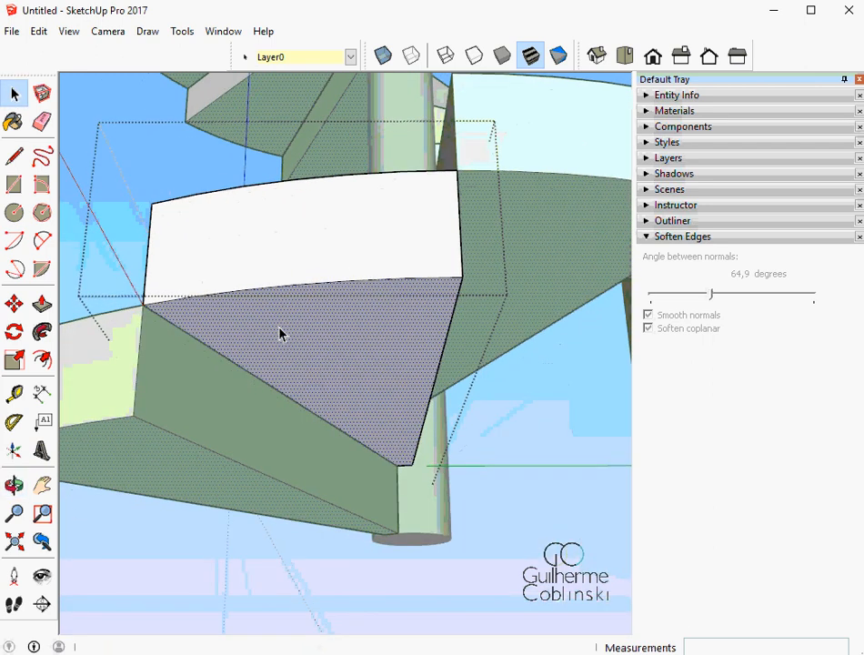
Try to Push/Pull the tread's underside face down about 0.10 m.
{"action": "key", "text": "p"}
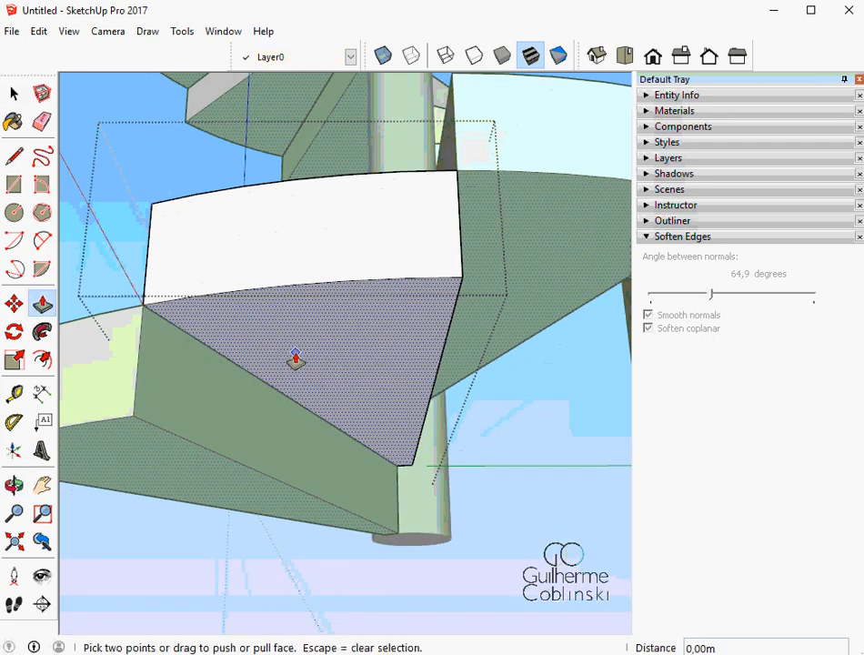
{"action": "left_click_drag", "start_coordinate": [292, 355], "coordinate": [257, 413]}
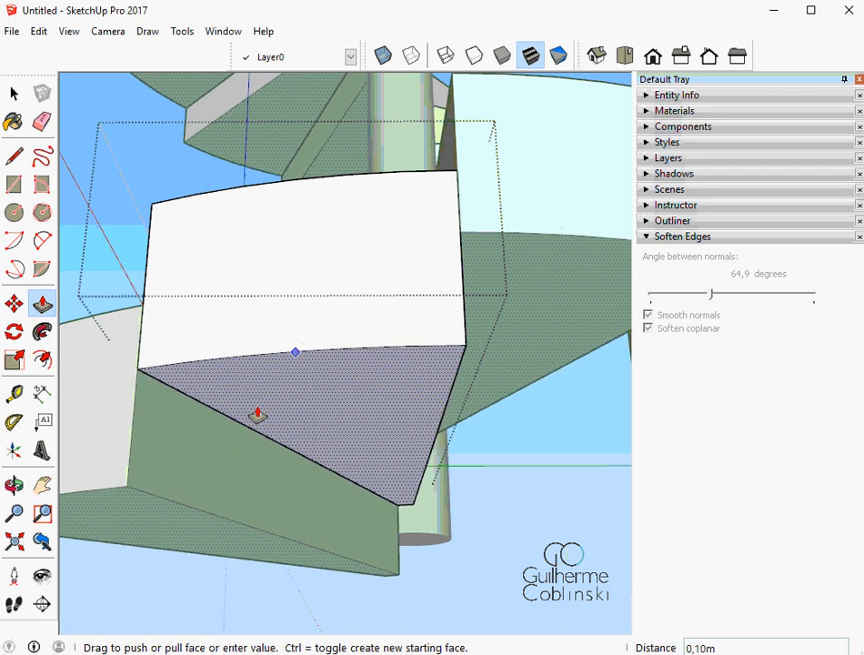
{"action": "key", "text": "space"}
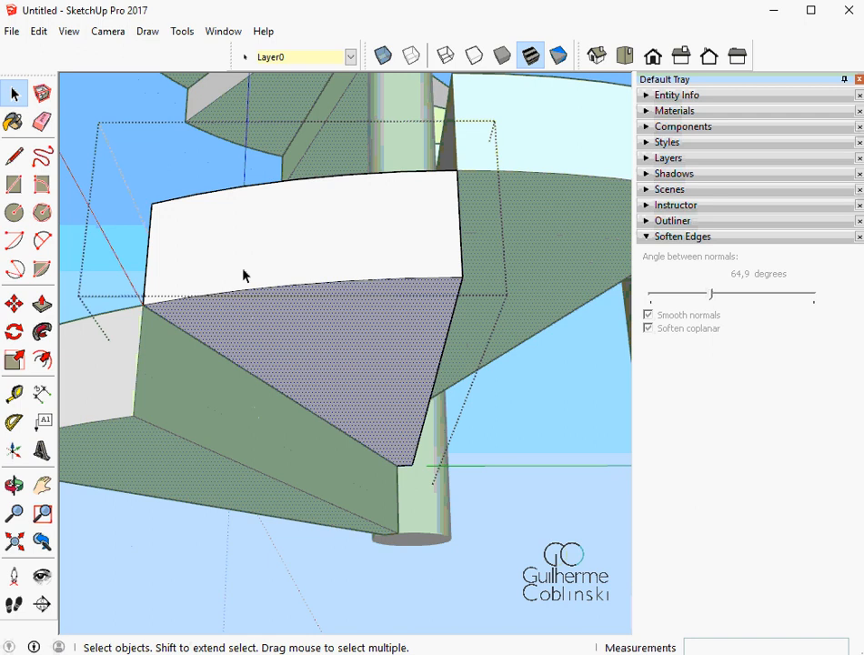
{"action": "key", "text": "l"}
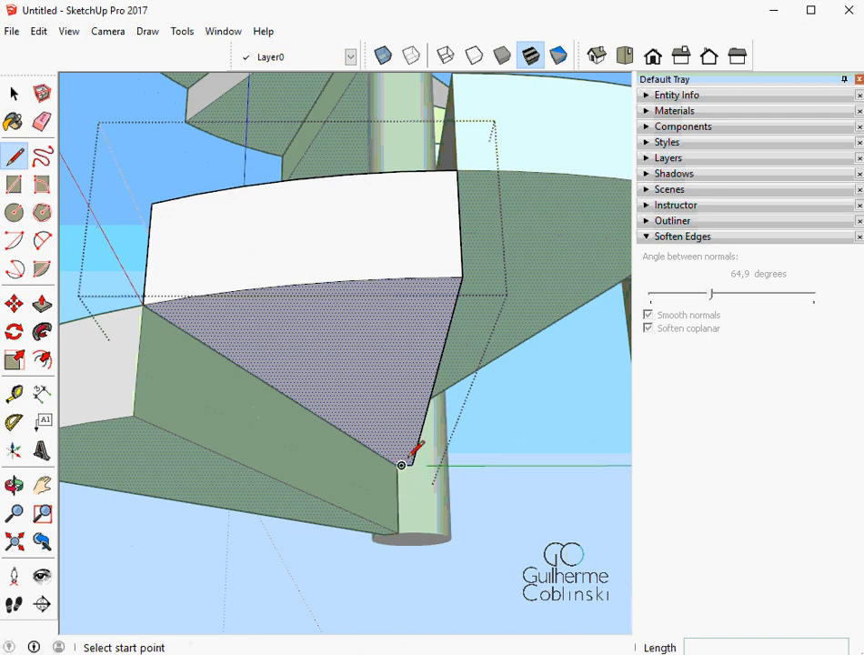
{"action": "middle_click_drag", "start_coordinate": [405, 459], "coordinate": [426, 428]}
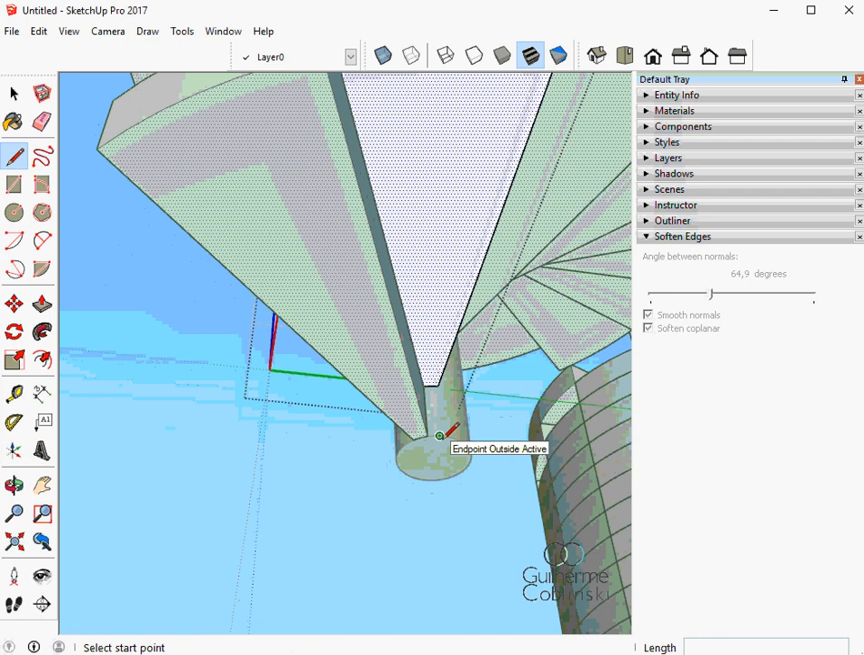
{"action": "middle_click_drag", "start_coordinate": [442, 465], "coordinate": [401, 460]}
{"action": "scroll", "coordinate": [401, 484], "scroll_direction": "down", "scroll_amount": 5}
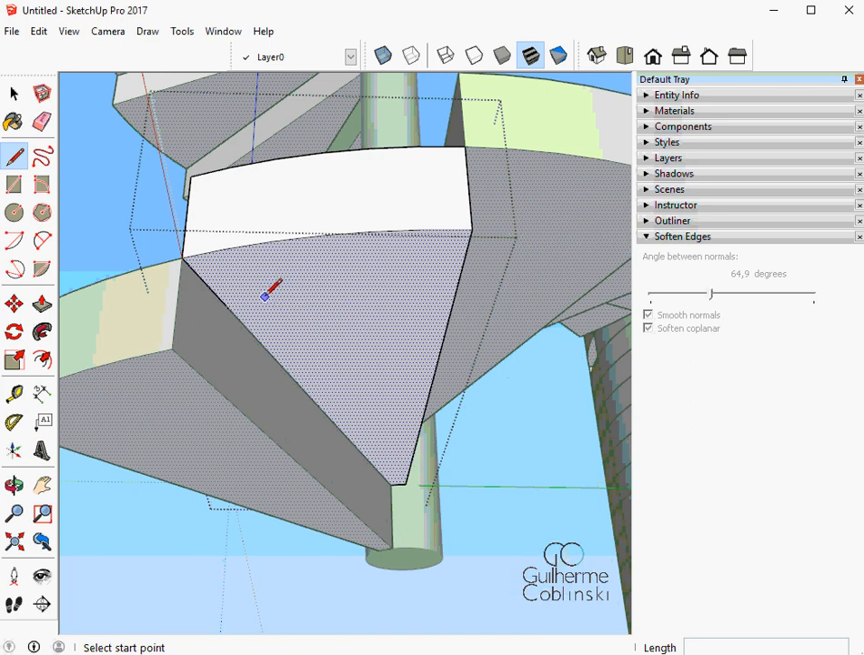
Try to place a Tape Measure guide about 0.10 m in from the underside's edge beside the lower tread.
{"action": "left_click", "coordinate": [15, 397]}
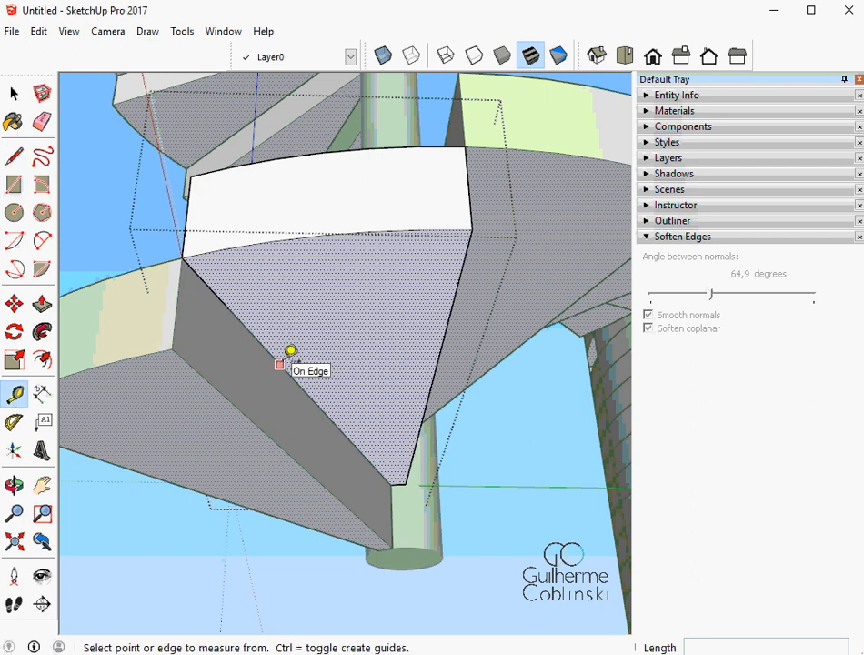
{"action": "left_click", "coordinate": [278, 362]}
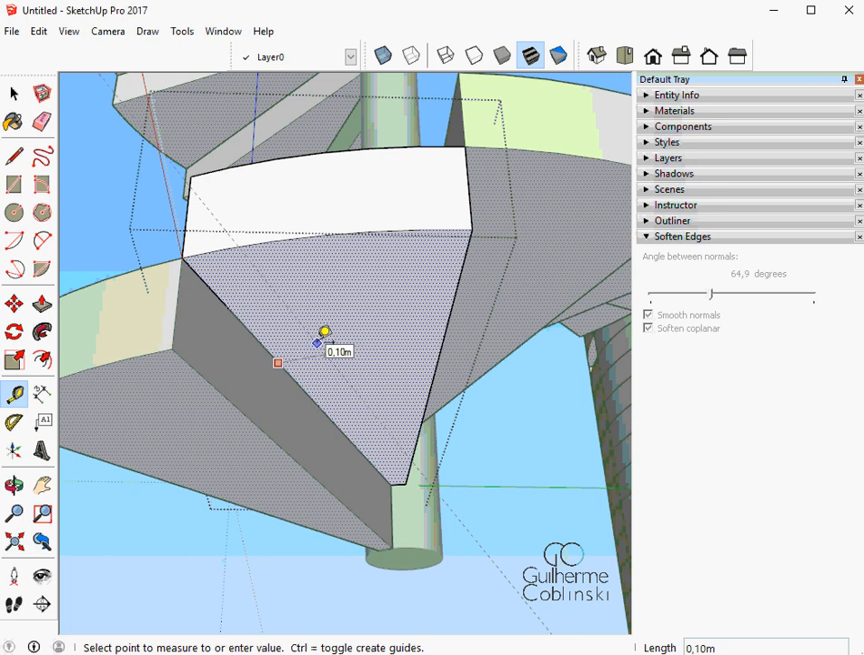
{"action": "key", "text": "space"}
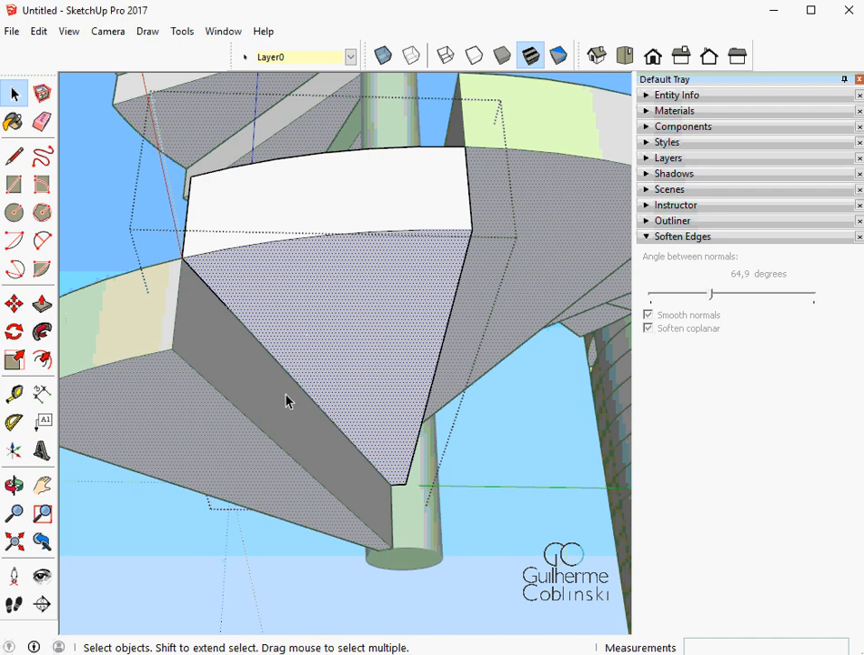
Move the underside edge next to the lower tread straight down 0.17 m to that tread's bottom corner, making the underside slope.
{"action": "left_click", "coordinate": [269, 361]}
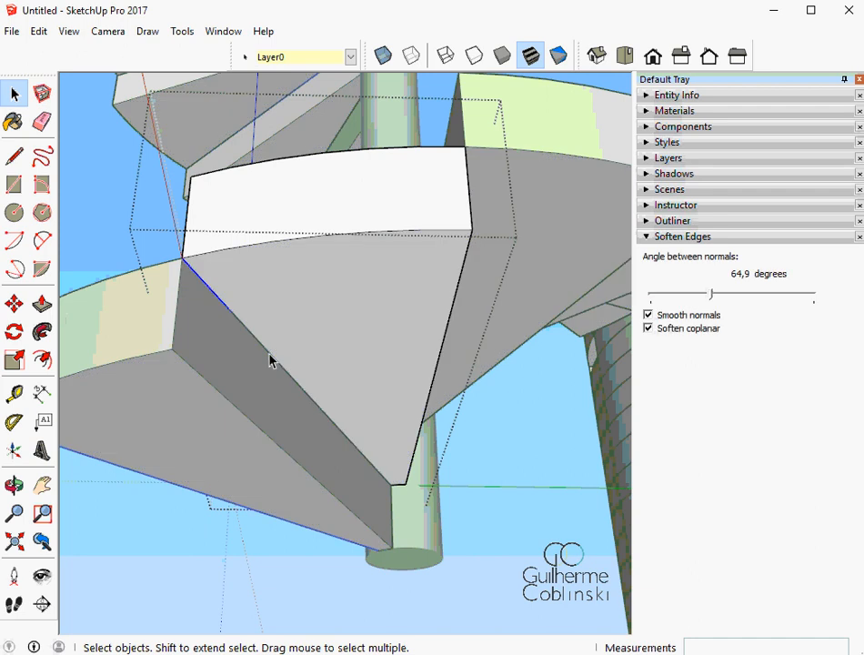
{"action": "key", "text": "m"}
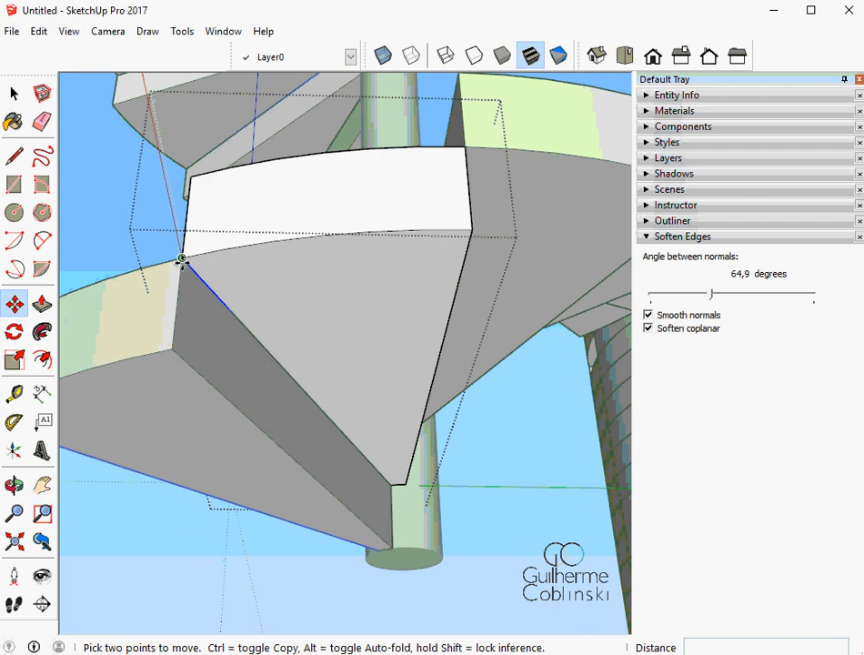
{"action": "key", "text": "space"}
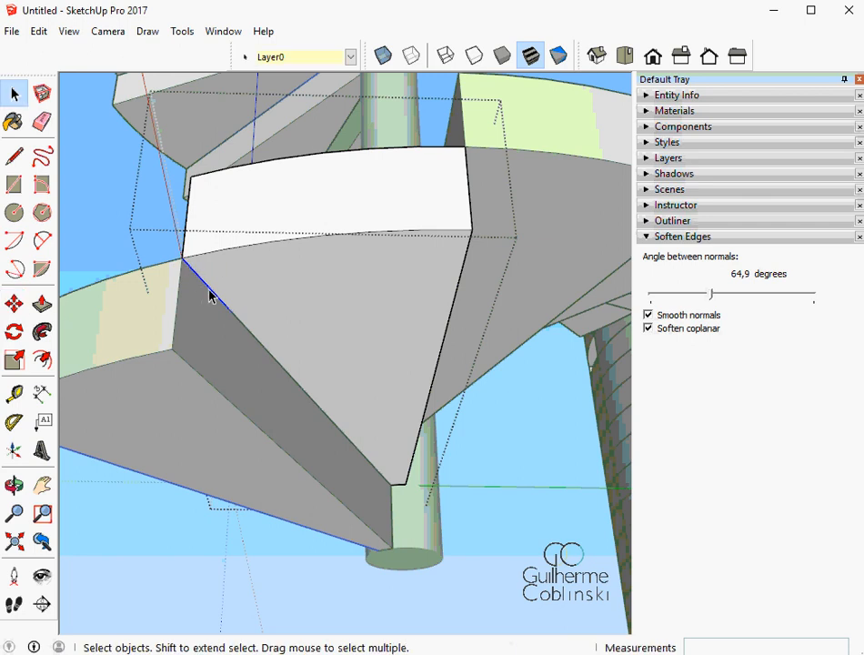
{"action": "left_click", "coordinate": [14, 303]}
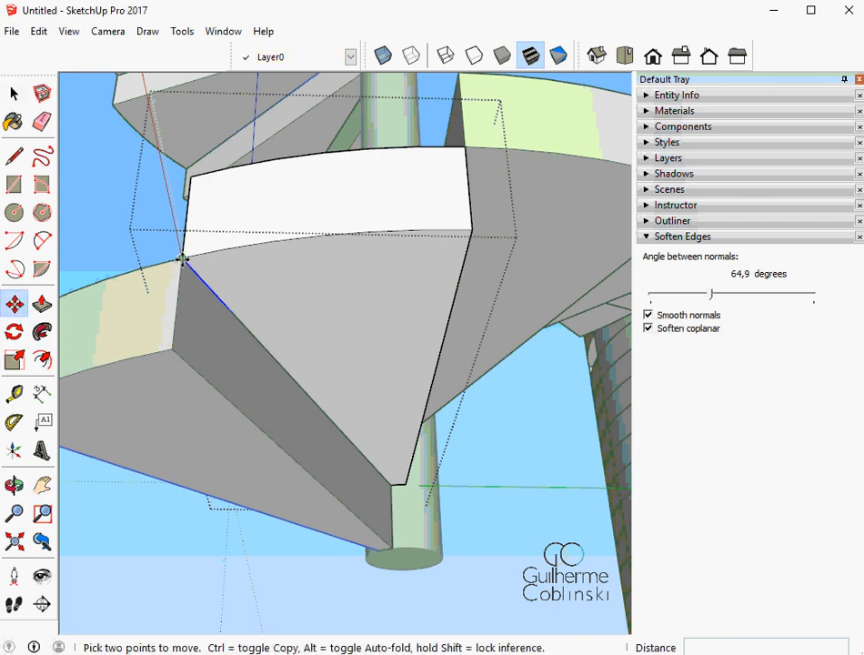
{"action": "left_click", "coordinate": [181, 257]}
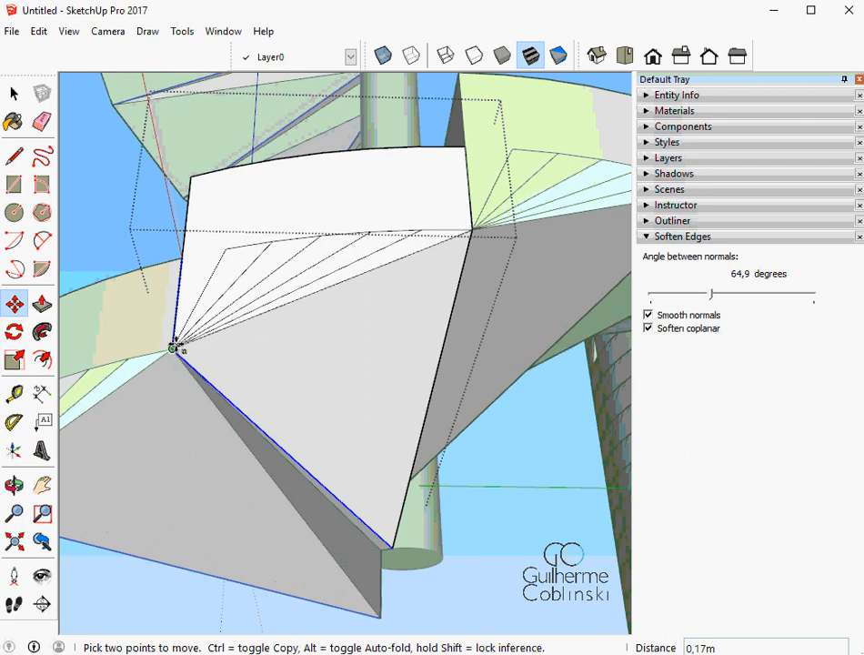
{"action": "left_click", "coordinate": [173, 348]}
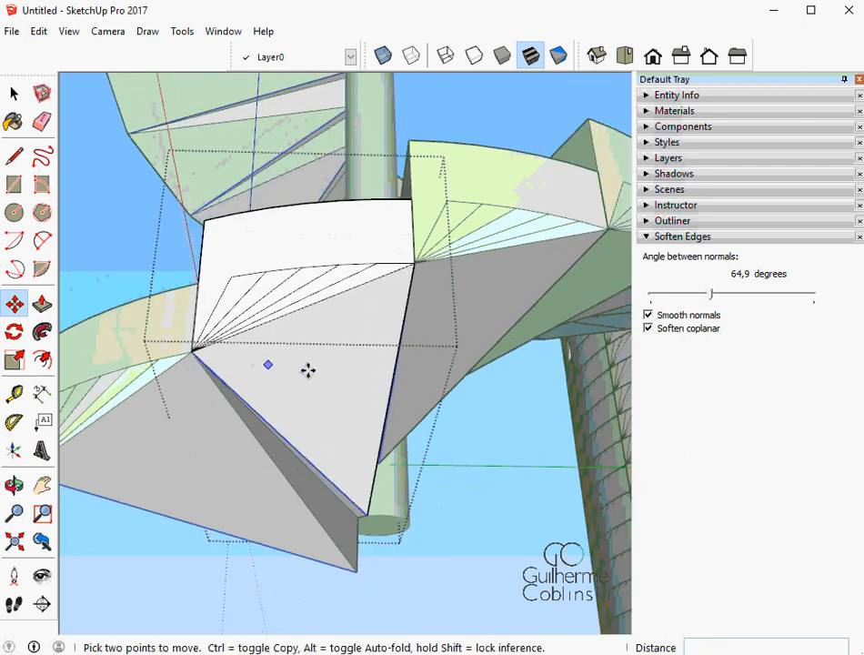
{"action": "middle_click_drag", "start_coordinate": [307, 368], "coordinate": [137, 523]}
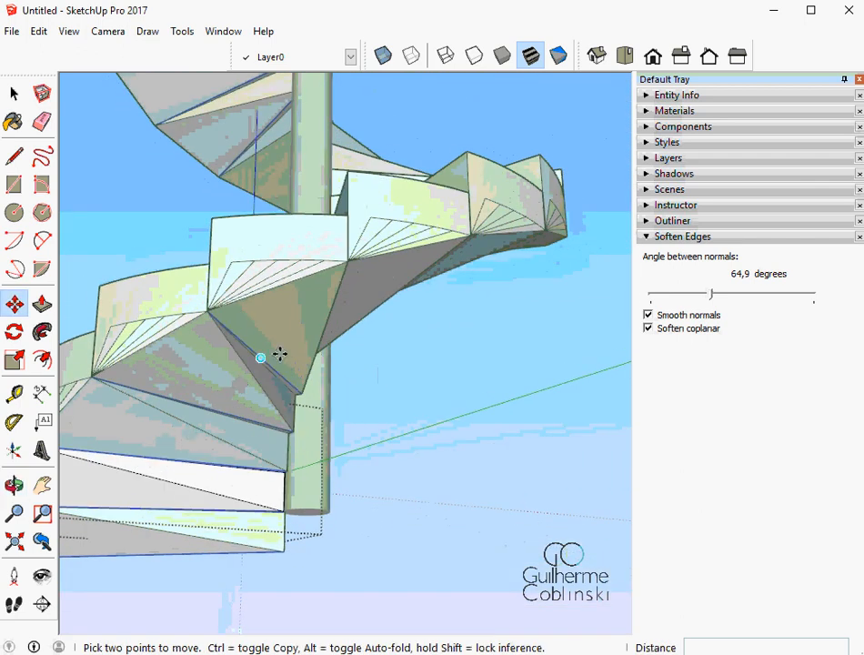
Open a lower tread for editing and Push/Pull its underside face down 0.07 m.
{"action": "middle_click_drag", "start_coordinate": [279, 353], "coordinate": [370, 357]}
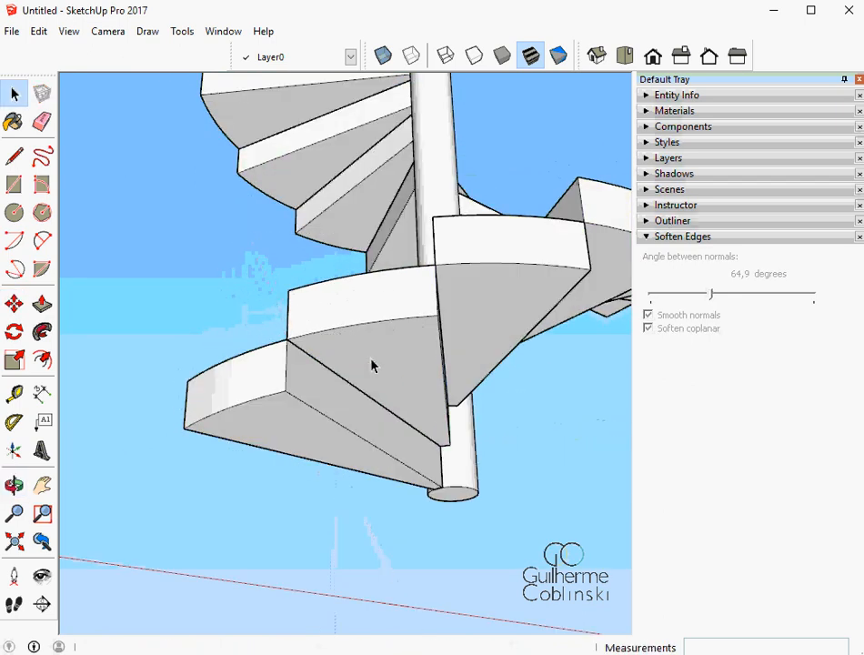
{"action": "middle_click_drag", "start_coordinate": [371, 364], "coordinate": [350, 336]}
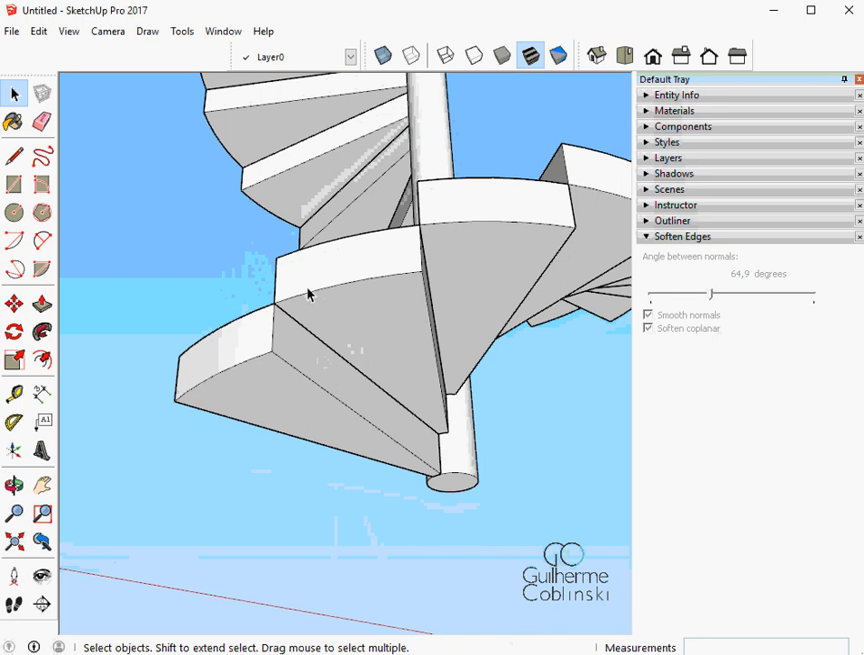
{"action": "double_click", "coordinate": [332, 330]}
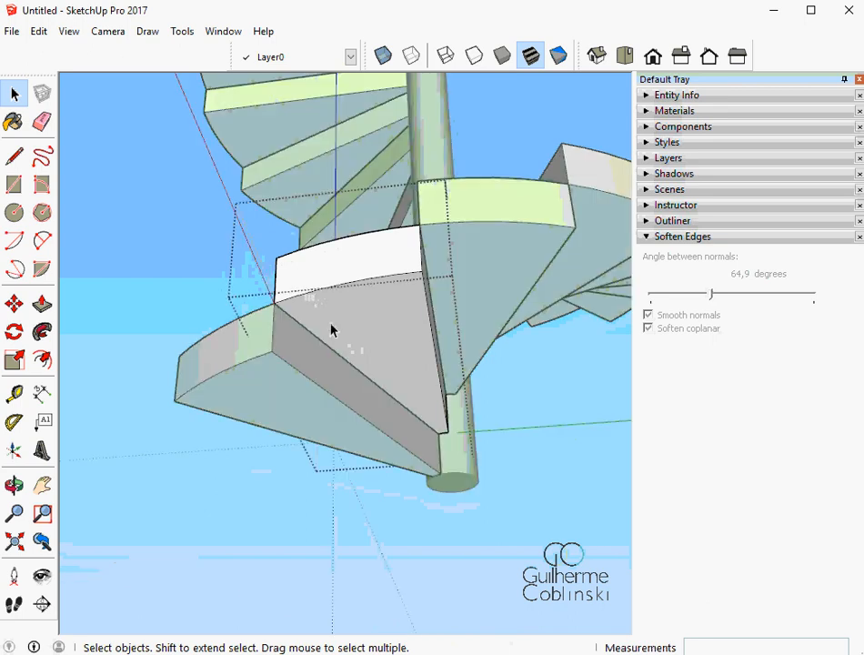
{"action": "scroll", "coordinate": [332, 330], "scroll_direction": "up", "scroll_amount": 3}
{"action": "key", "text": "p"}
{"action": "left_click_drag", "start_coordinate": [319, 332], "coordinate": [258, 347]}
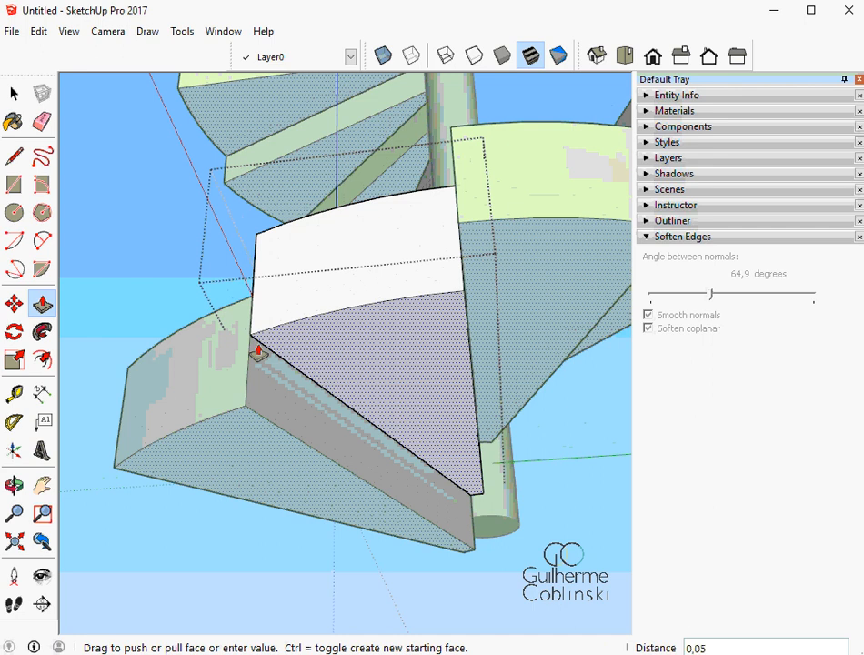
{"action": "key", "text": "Return"}
{"action": "scroll", "coordinate": [260, 329], "scroll_direction": "up", "scroll_amount": 2}
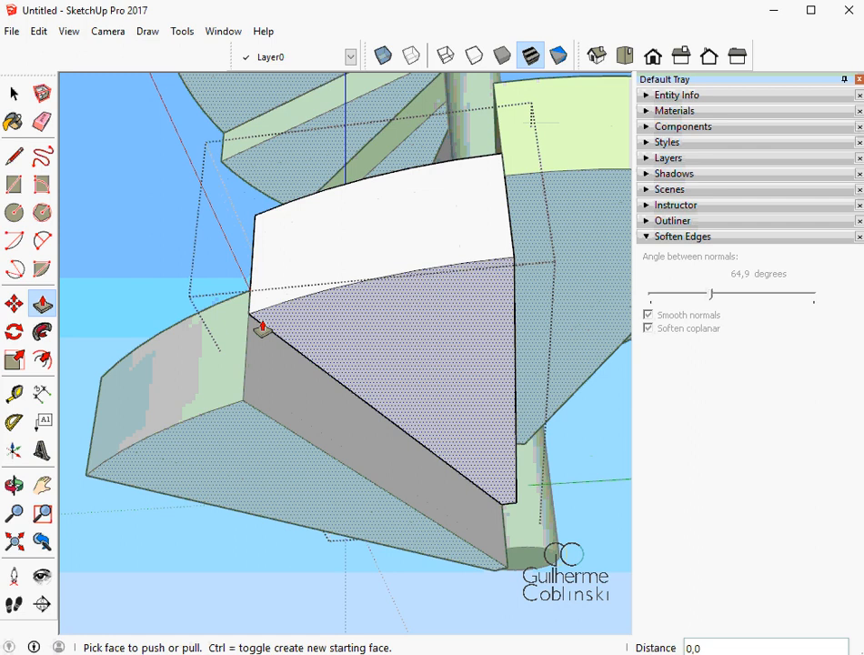
{"action": "left_click", "coordinate": [261, 329]}
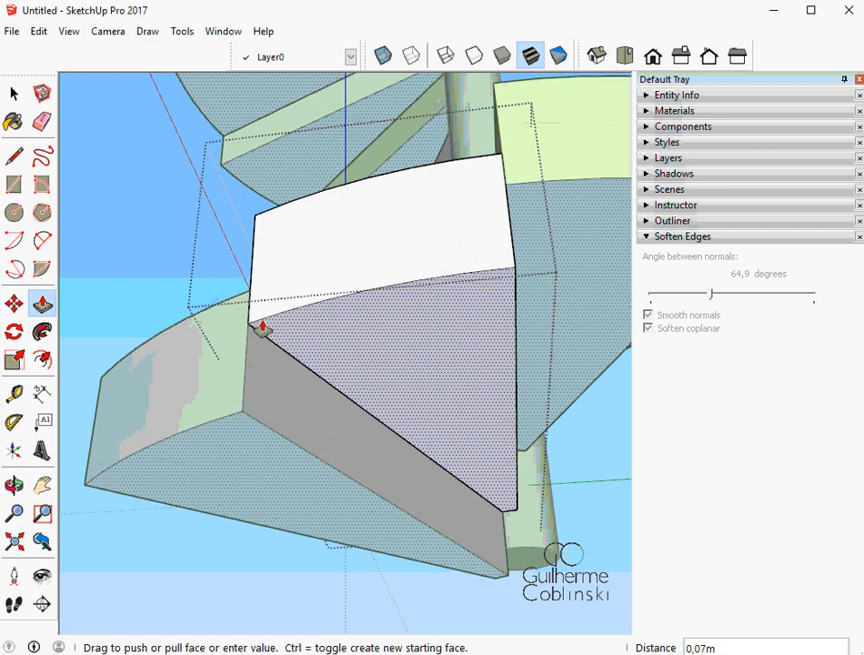
{"action": "middle_click_drag", "start_coordinate": [261, 330], "coordinate": [320, 343]}
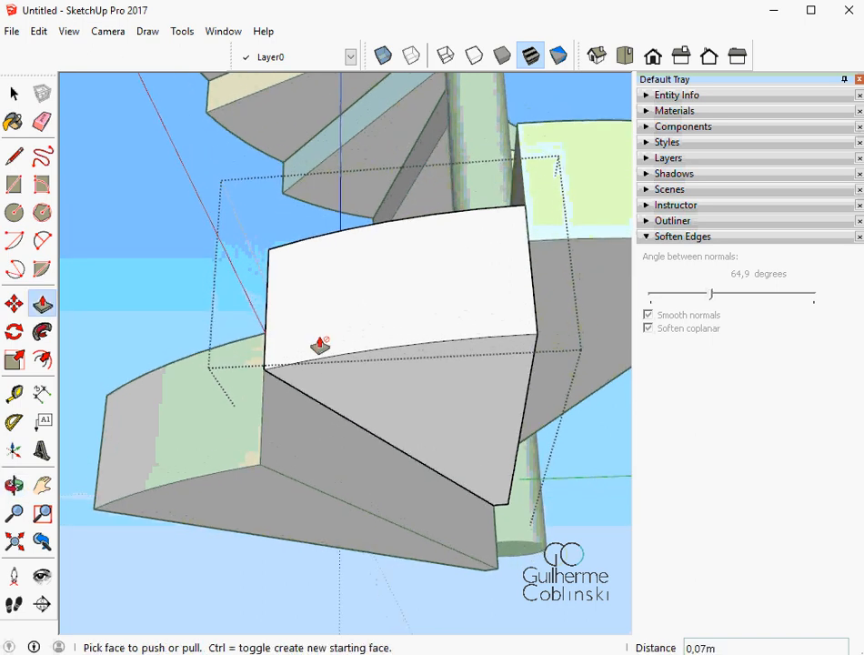
Try to Push/Pull the tread's underside down 0.07 m as a separate band, and undo the extrusion.
{"action": "key", "text": "space"}
{"action": "left_click", "coordinate": [385, 376]}
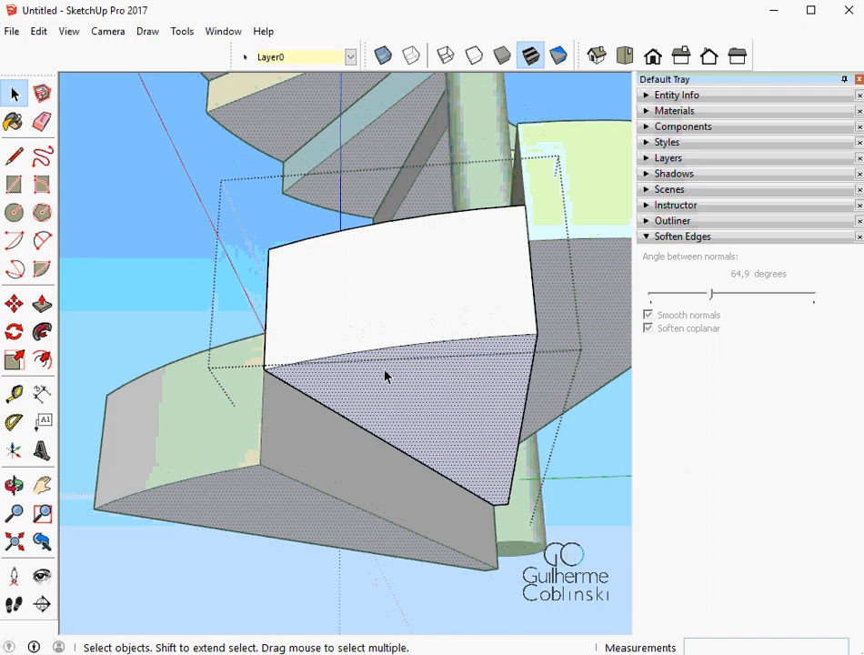
{"action": "key", "text": "p"}
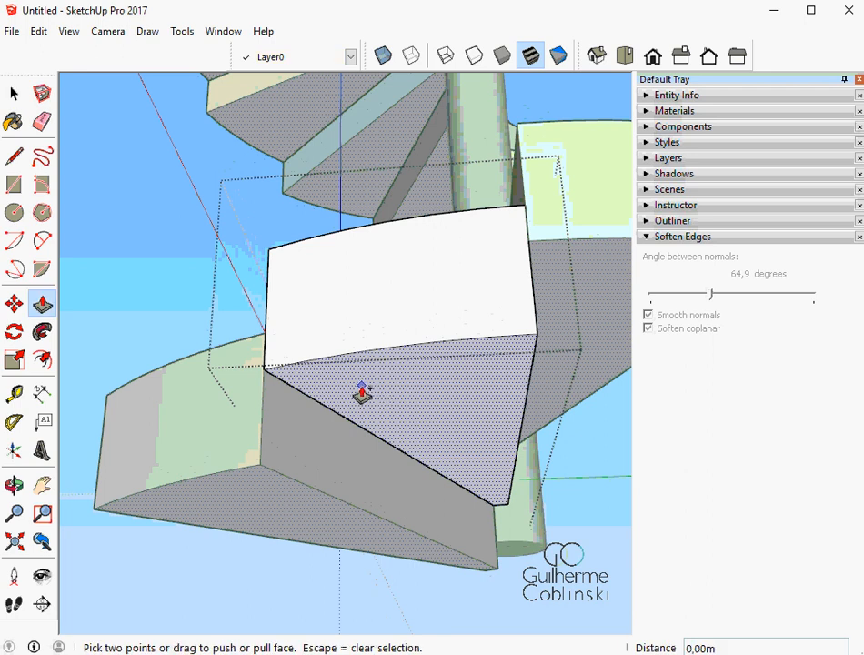
{"action": "left_click_drag", "start_coordinate": [346, 391], "coordinate": [266, 340]}
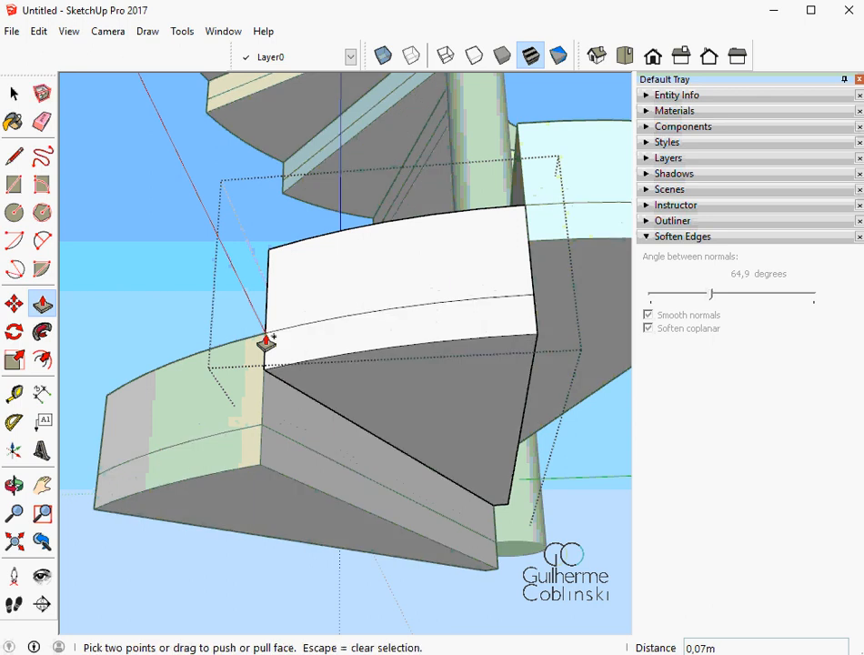
{"action": "key", "text": "space"}
{"action": "left_click", "coordinate": [333, 353]}
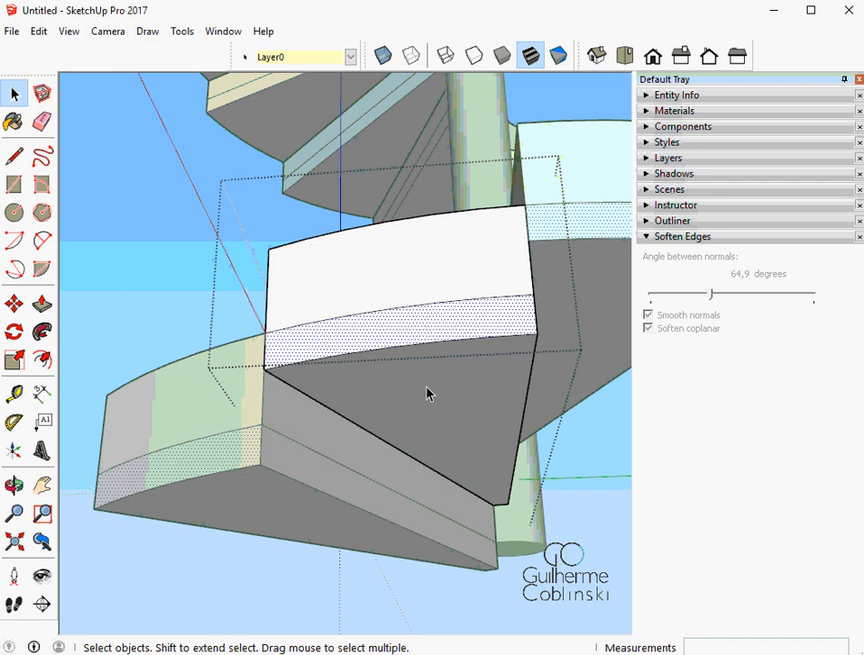
{"action": "key", "text": "ctrl+z"}
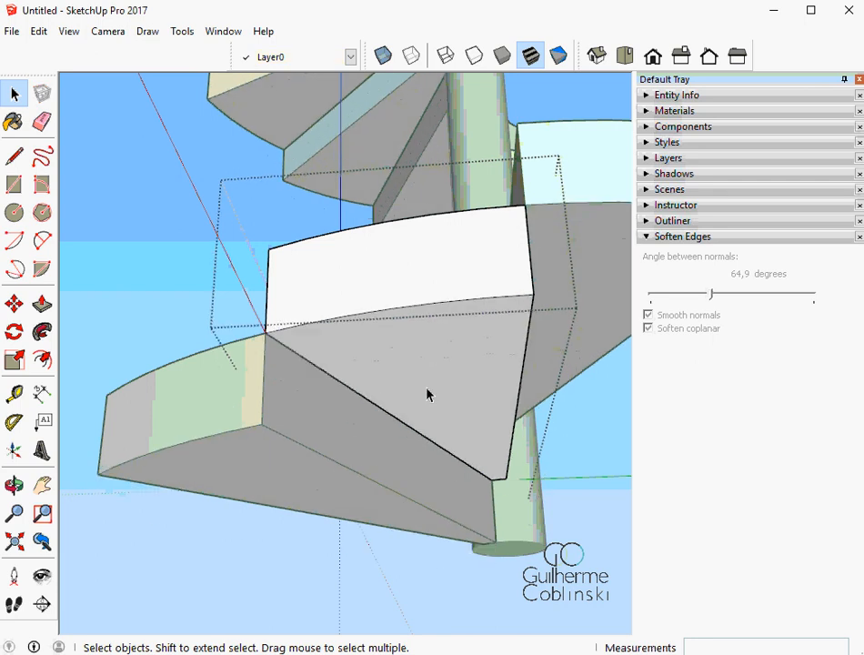
Push/Pull the tread's underside down 0.07 m with a new starting face, keeping the original lower outline.
{"action": "key", "text": "p"}
{"action": "left_click_drag", "start_coordinate": [356, 365], "coordinate": [352, 389]}
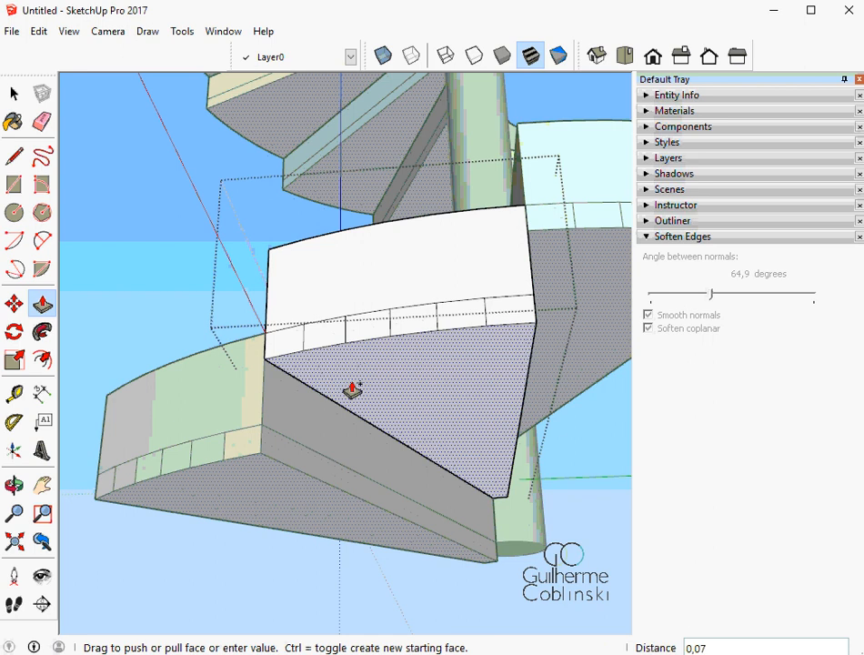
{"action": "left_click", "coordinate": [353, 390]}
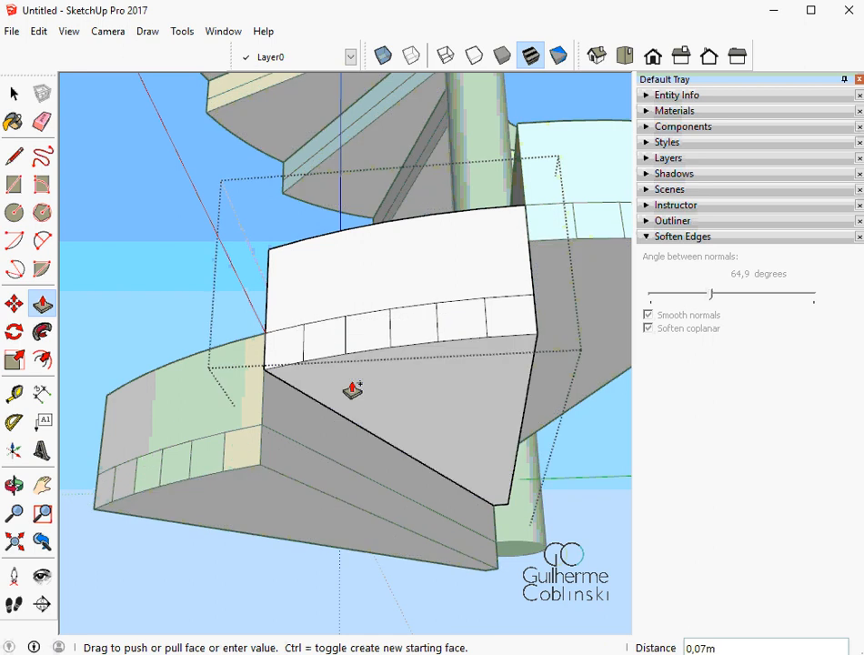
Examine the segments of the underside's short curved edge where the tread meets the central column.
{"action": "key", "text": "l"}
{"action": "middle_click_drag", "start_coordinate": [359, 364], "coordinate": [309, 318]}
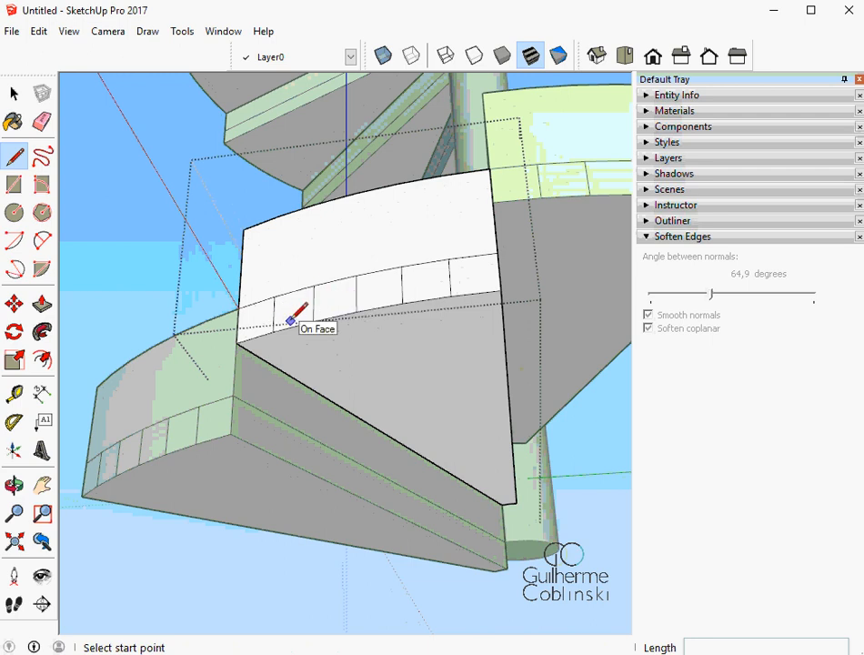
{"action": "key", "text": "space"}
{"action": "scroll", "coordinate": [294, 331], "scroll_direction": "up", "scroll_amount": 1}
{"action": "scroll", "coordinate": [313, 323], "scroll_direction": "down", "scroll_amount": 2}
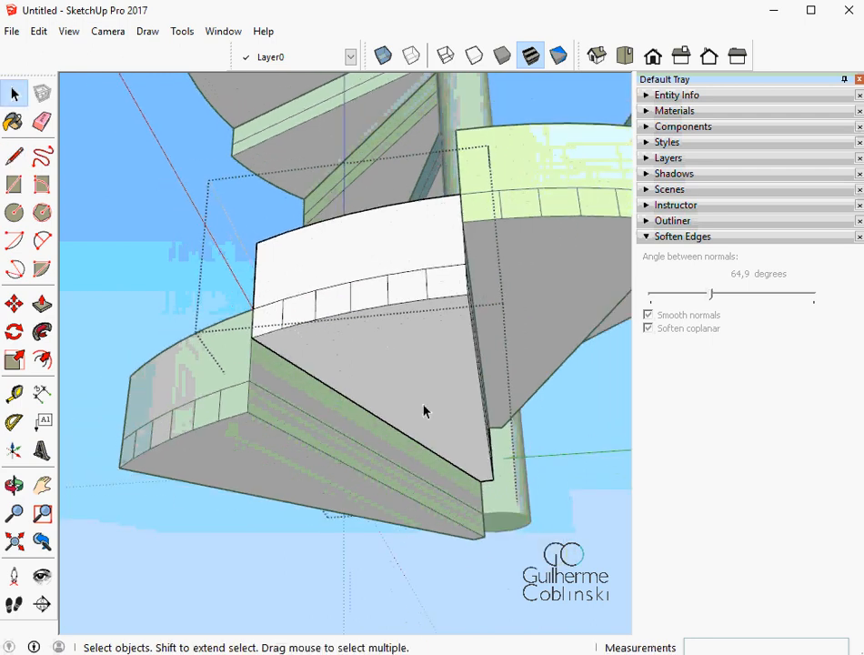
{"action": "scroll", "coordinate": [439, 467], "scroll_direction": "up", "scroll_amount": 3}
{"action": "middle_click_drag", "start_coordinate": [492, 501], "coordinate": [137, 368]}
{"action": "scroll", "coordinate": [236, 379], "scroll_direction": "up", "scroll_amount": 3}
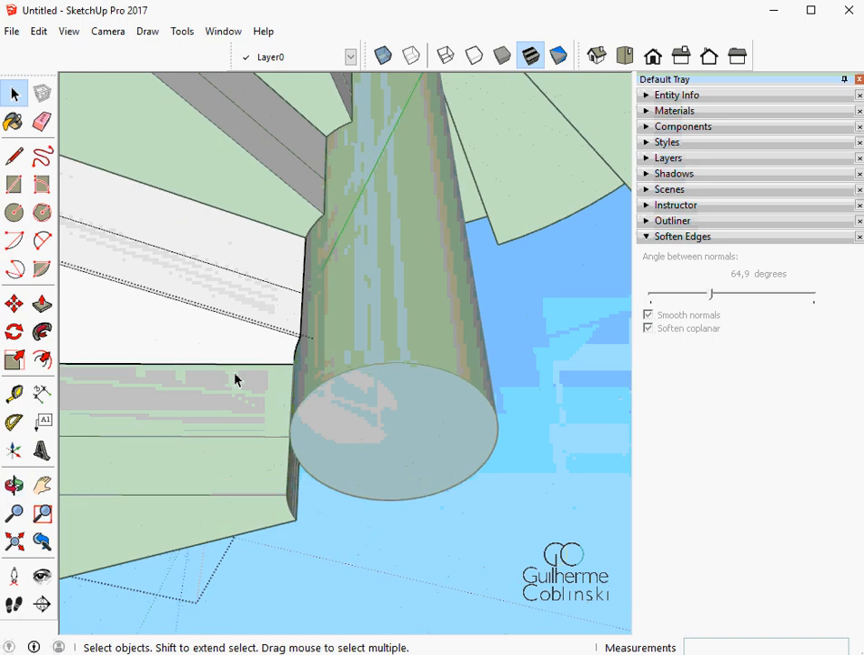
{"action": "middle_click_drag", "start_coordinate": [236, 379], "coordinate": [397, 364]}
{"action": "scroll", "coordinate": [305, 346], "scroll_direction": "up", "scroll_amount": 5}
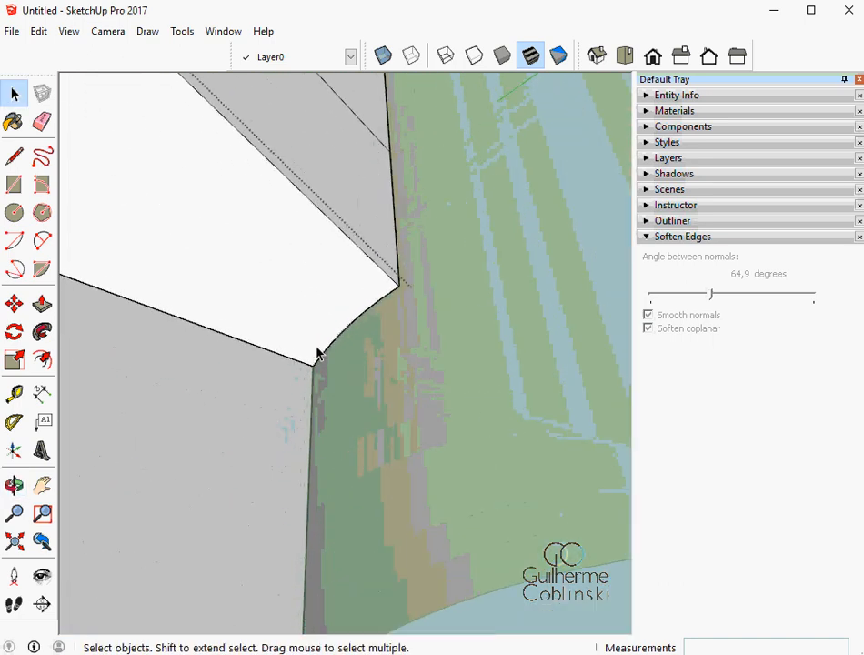
{"action": "left_click", "coordinate": [318, 361]}
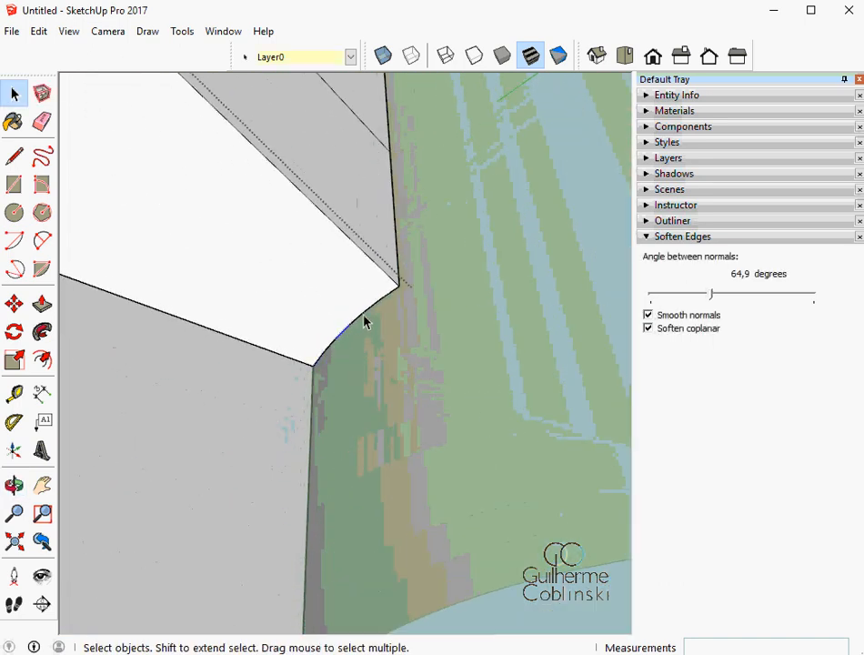
{"action": "scroll", "coordinate": [385, 301], "scroll_direction": "down", "scroll_amount": 10}
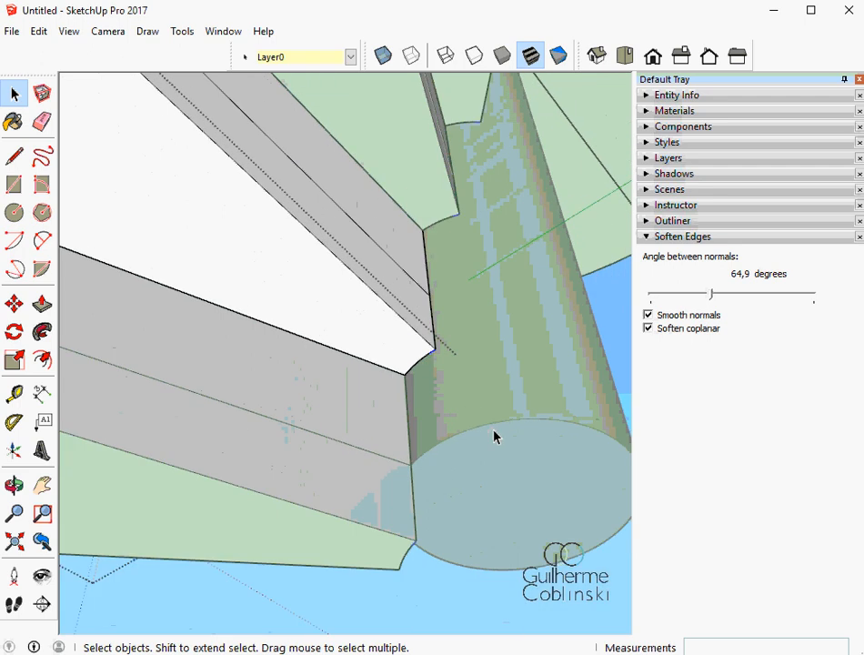
{"action": "middle_click_drag", "start_coordinate": [483, 420], "coordinate": [416, 417]}
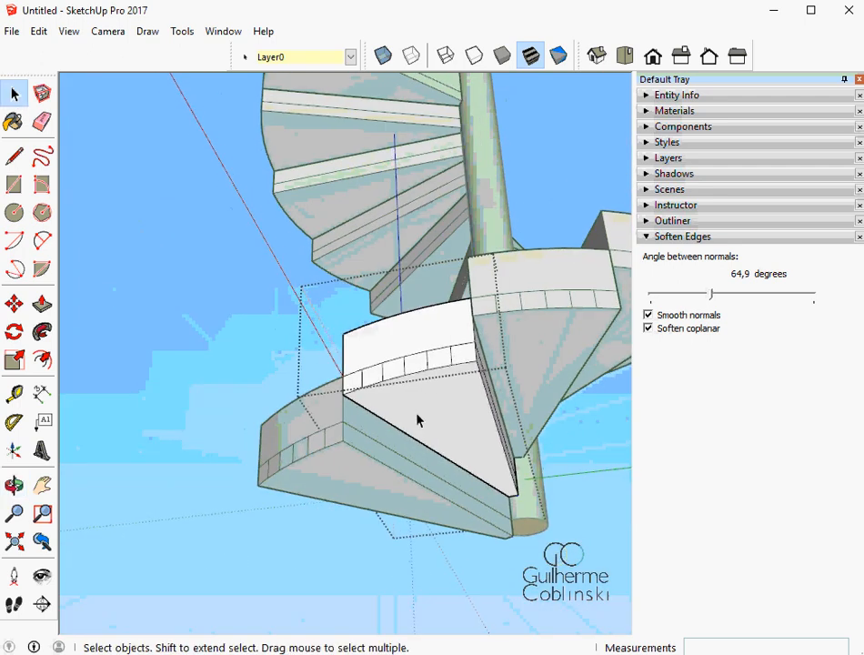
Measure the first segment of the underside's outer arc, starting from the corner beside the lower tread.
{"action": "scroll", "coordinate": [409, 418], "scroll_direction": "up", "scroll_amount": 5}
{"action": "scroll", "coordinate": [352, 382], "scroll_direction": "up", "scroll_amount": 1}
{"action": "key", "text": "t"}
{"action": "middle_click_drag", "start_coordinate": [352, 382], "coordinate": [384, 380]}
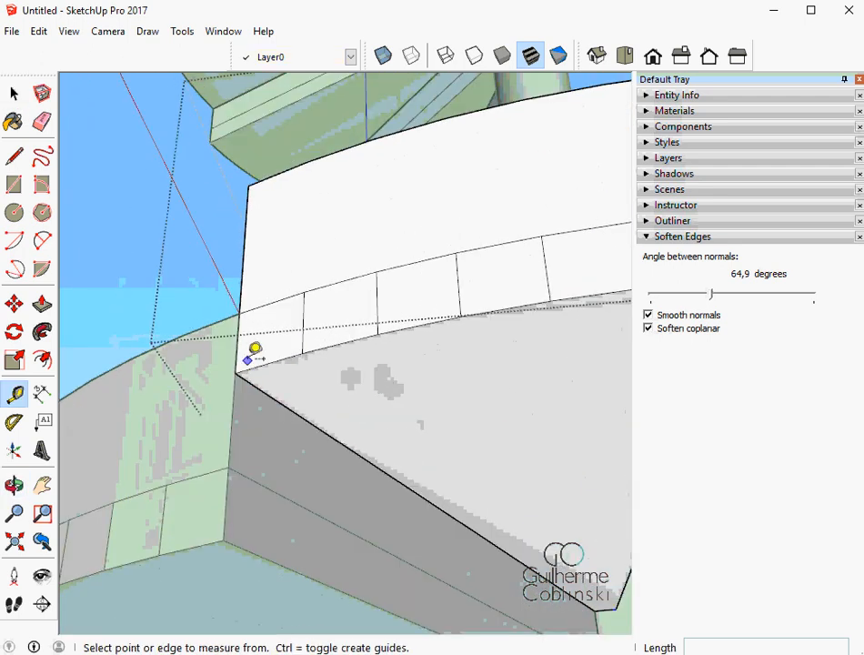
{"action": "left_click", "coordinate": [234, 372]}
{"action": "left_click", "coordinate": [304, 338]}
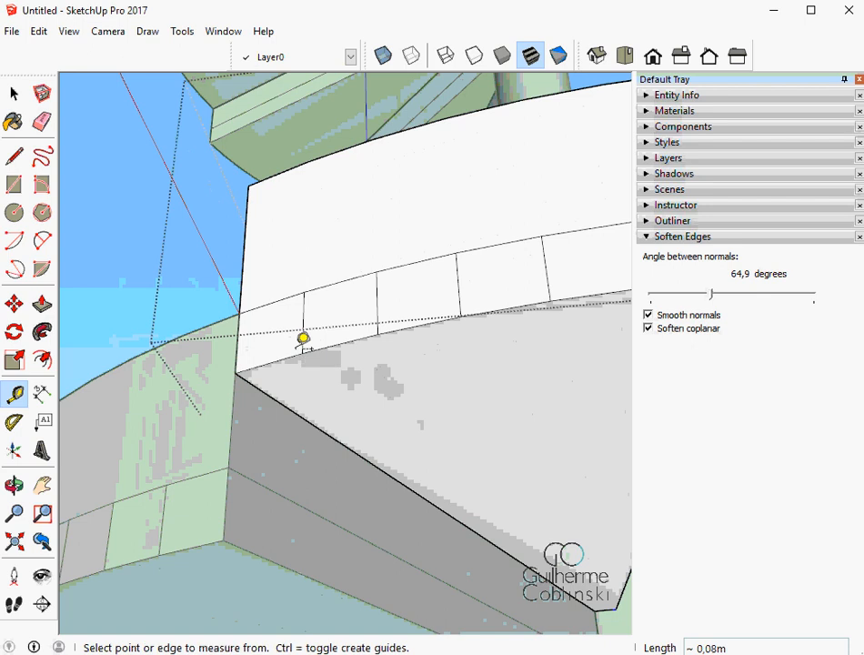
Draw a 1.10 m line across the underside, joining the first segment endpoints of the outer and inner arcs beside the lower tread.
{"action": "scroll", "coordinate": [303, 339], "scroll_direction": "down", "scroll_amount": 2}
{"action": "key", "text": "l"}
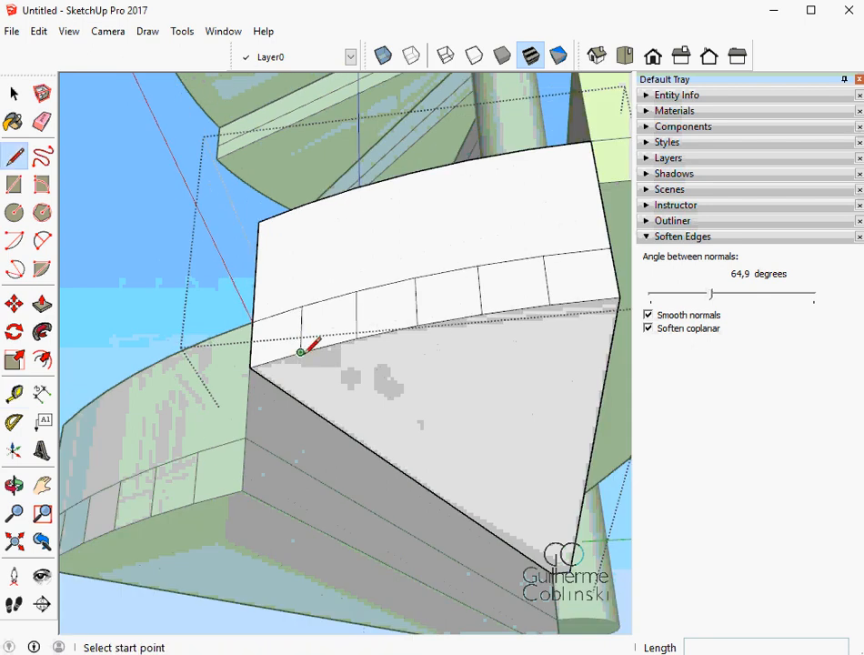
{"action": "left_click", "coordinate": [302, 351]}
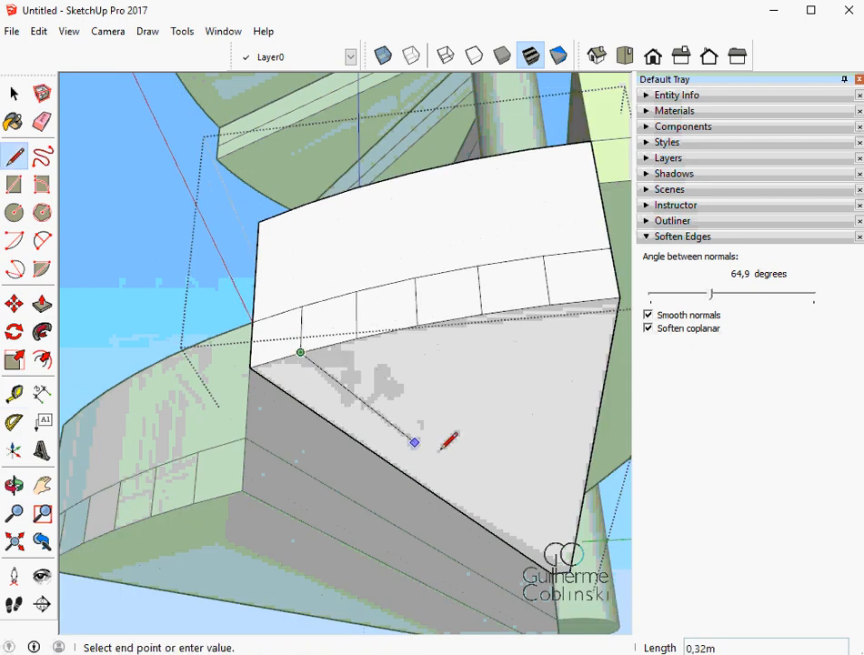
{"action": "middle_click_drag", "start_coordinate": [413, 442], "coordinate": [336, 308]}
{"action": "scroll", "coordinate": [505, 406], "scroll_direction": "up", "scroll_amount": 4}
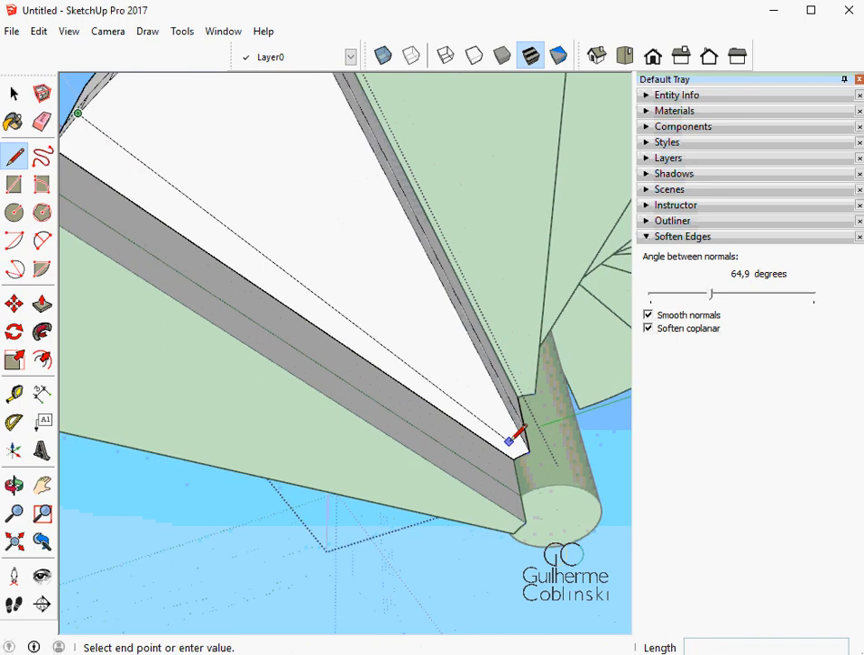
{"action": "mouse_move", "coordinate": [518, 442]}
{"action": "middle_mouse_down"}
{"action": "mouse_move", "coordinate": [494, 448]}
{"action": "mouse_move", "coordinate": [475, 429]}
{"action": "mouse_move", "coordinate": [512, 434]}
{"action": "middle_mouse_up"}
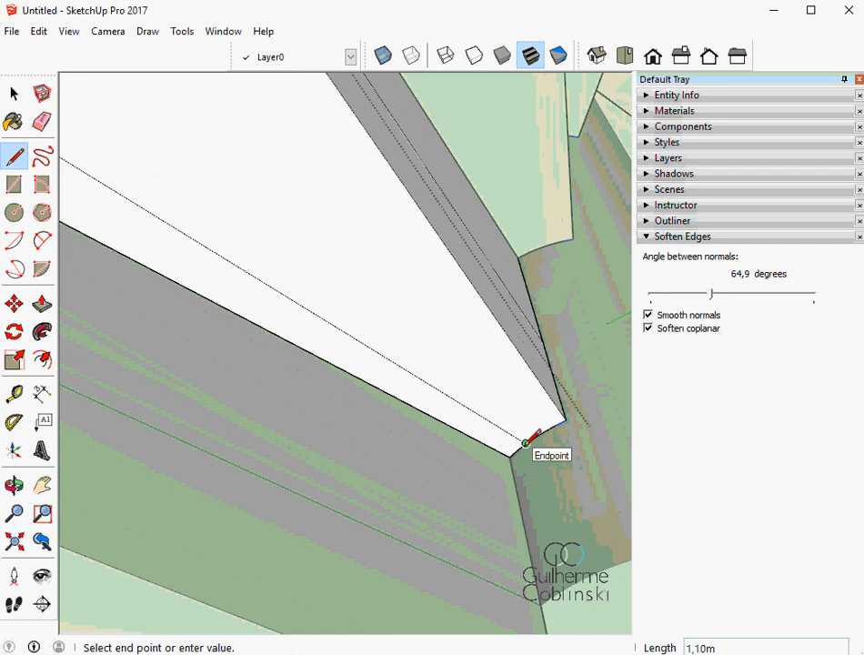
{"action": "left_click", "coordinate": [524, 443]}
{"action": "scroll", "coordinate": [569, 439], "scroll_direction": "down", "scroll_amount": 4}
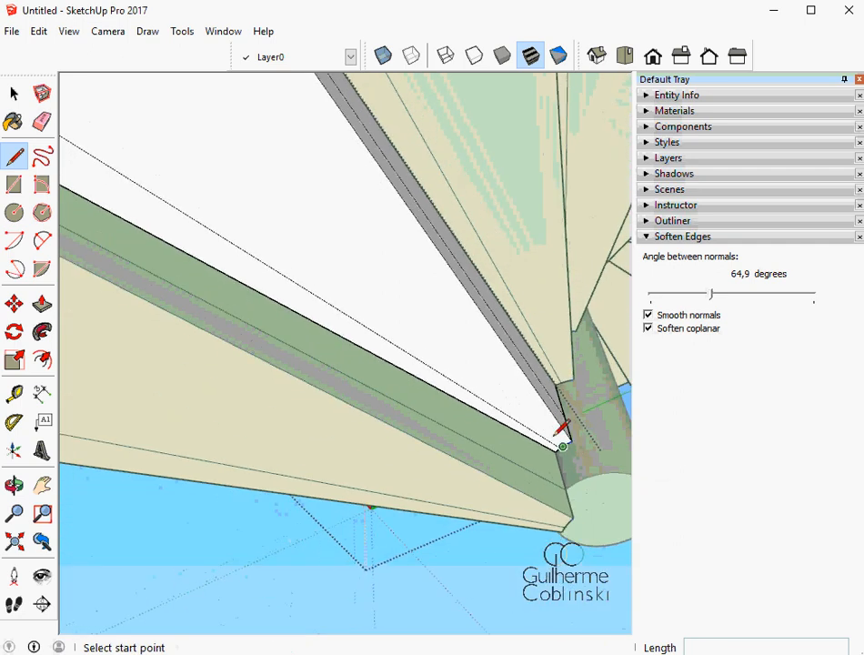
{"action": "middle_click_drag", "start_coordinate": [563, 433], "coordinate": [473, 343]}
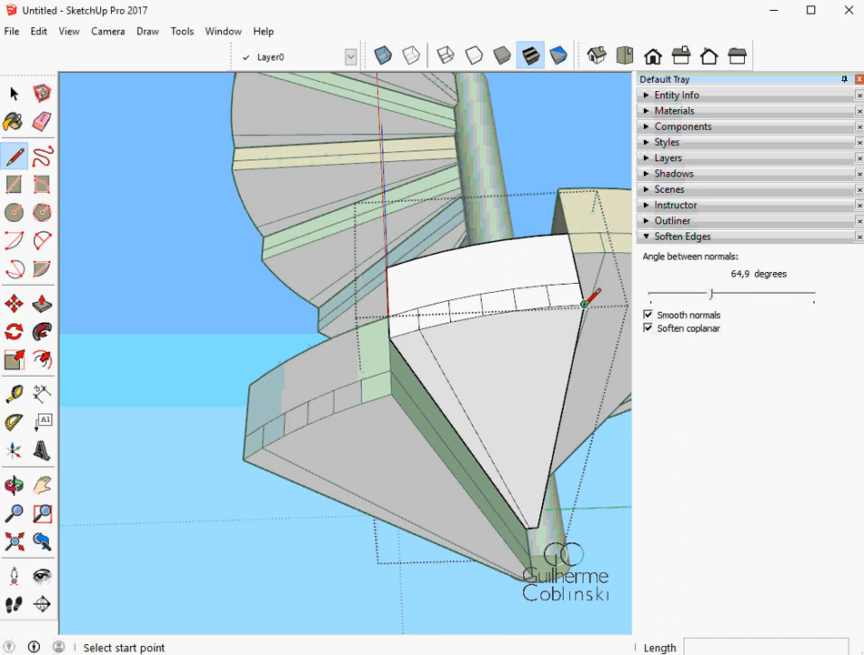
Push/Pull the larger underside face back up 0.07 m, leaving a narrow rib along the edge beside the lower tread.
{"action": "scroll", "coordinate": [587, 300], "scroll_direction": "up", "scroll_amount": 1}
{"action": "scroll", "coordinate": [587, 300], "scroll_direction": "up", "scroll_amount": 1}
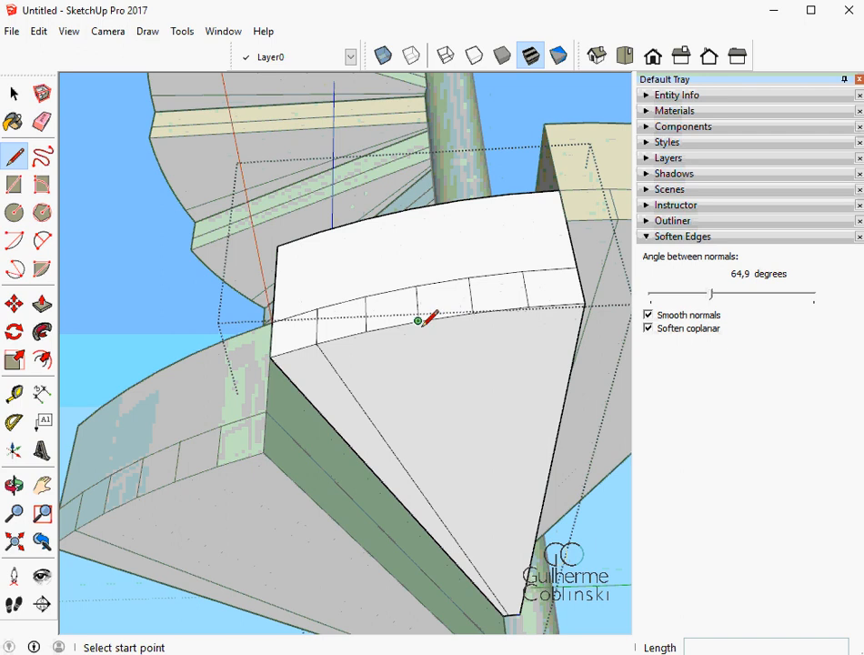
{"action": "key", "text": "space"}
{"action": "left_click", "coordinate": [391, 381]}
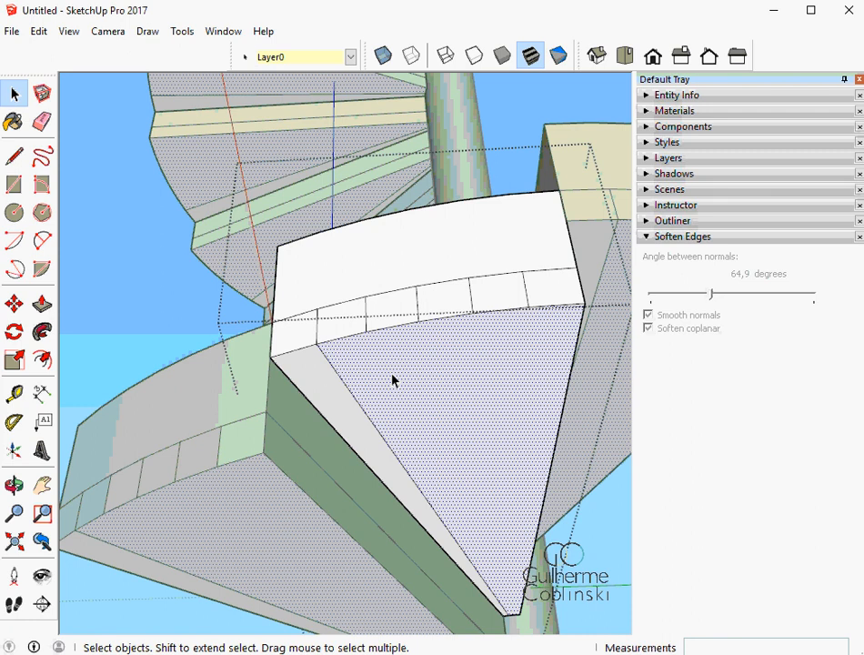
{"action": "key", "text": "p"}
{"action": "left_click", "coordinate": [399, 389]}
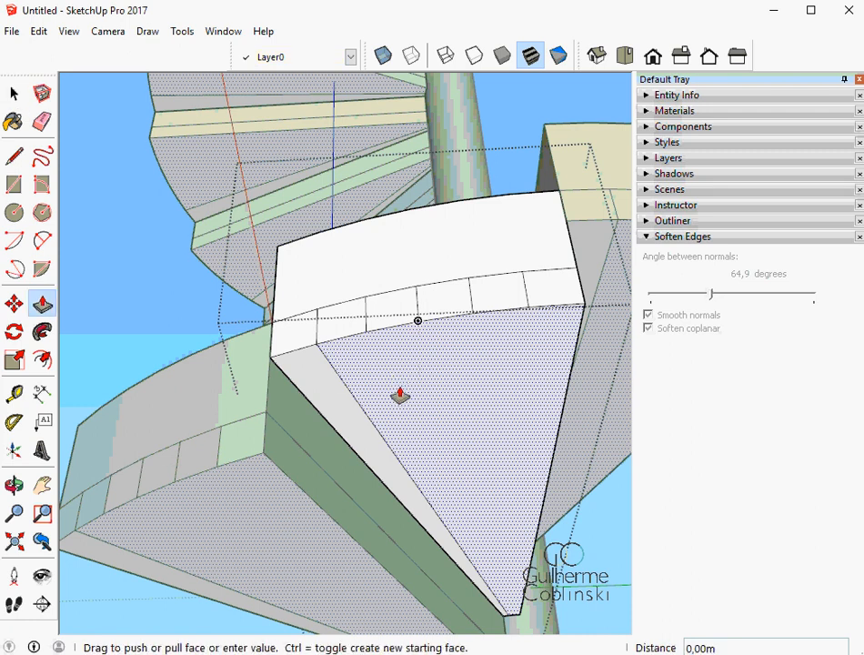
{"action": "left_click", "coordinate": [373, 350]}
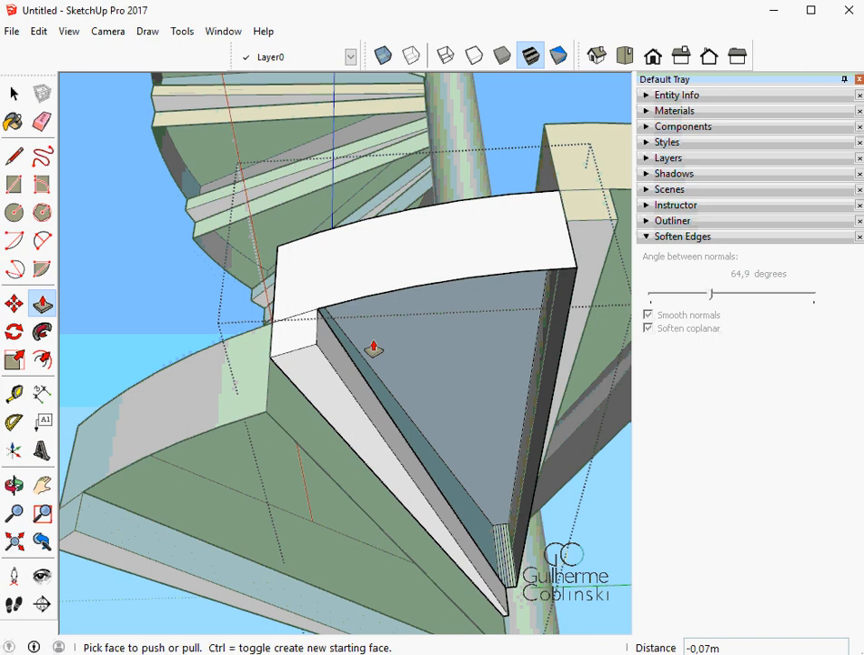
Draw a 0.61 m line from the rib's outer corner along the recess edge to rebuild the underside face.
{"action": "key", "text": "l"}
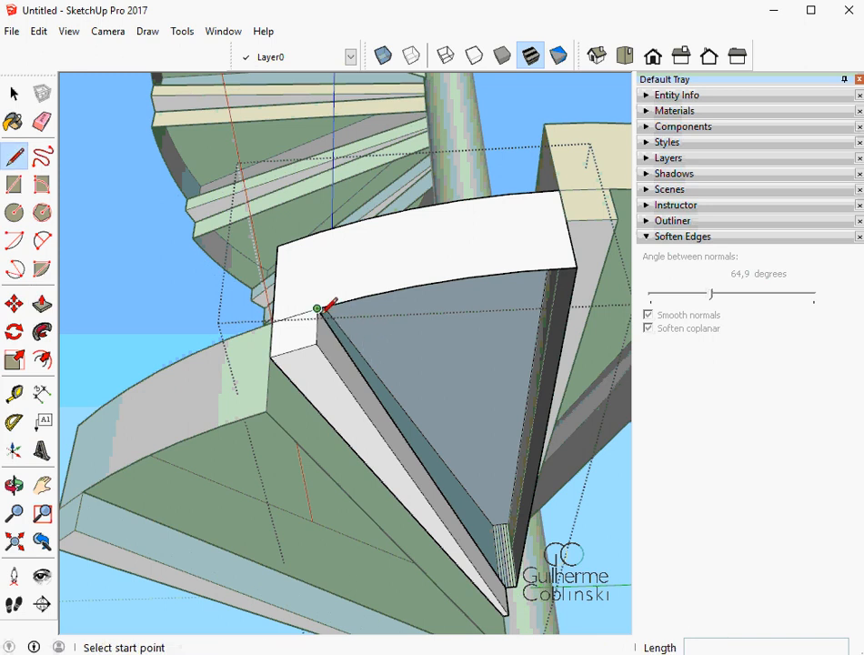
{"action": "left_click", "coordinate": [316, 309]}
{"action": "mouse_move", "coordinate": [320, 308]}
{"action": "middle_mouse_down"}
{"action": "mouse_move", "coordinate": [301, 315]}
{"action": "mouse_move", "coordinate": [327, 327]}
{"action": "middle_mouse_up"}
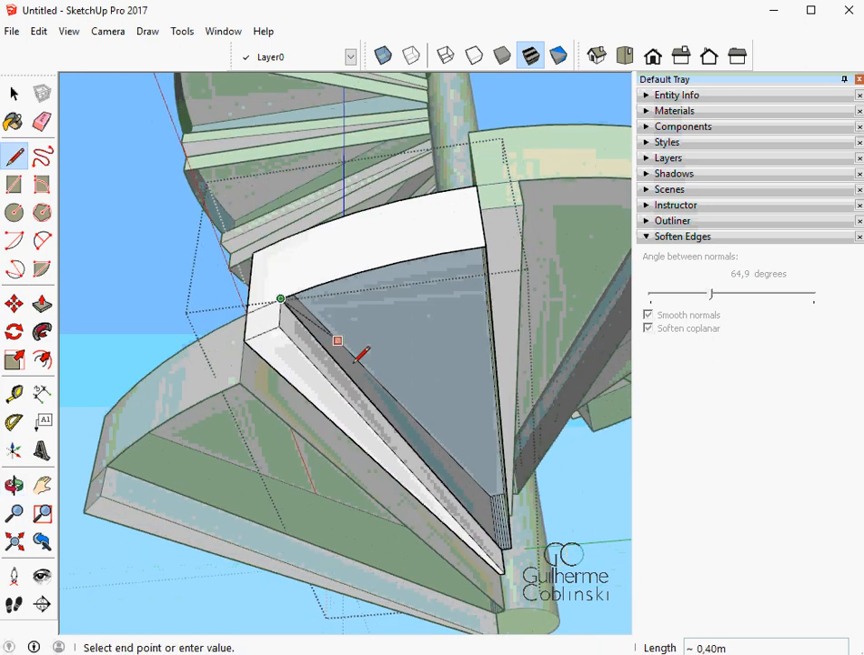
{"action": "left_click", "coordinate": [426, 459]}
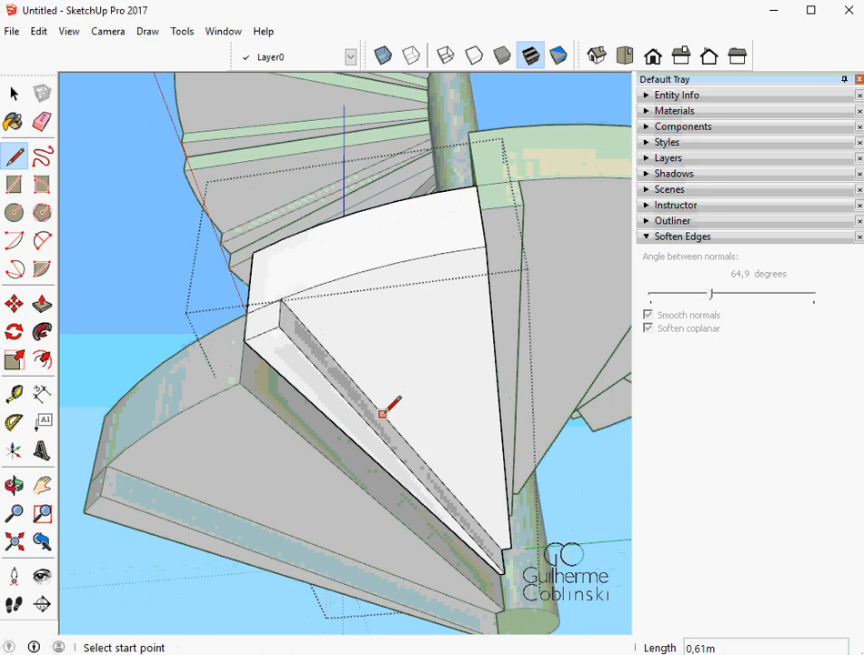
Try to erase the arc segment above the rib's outer end and soften the vertical edge beside the lower tread.
{"action": "mouse_move", "coordinate": [428, 401]}
{"action": "middle_mouse_down"}
{"action": "mouse_move", "coordinate": [409, 380]}
{"action": "mouse_move", "coordinate": [493, 536]}
{"action": "mouse_move", "coordinate": [356, 385]}
{"action": "middle_mouse_up"}
{"action": "scroll", "coordinate": [325, 373], "scroll_direction": "up", "scroll_amount": 4}
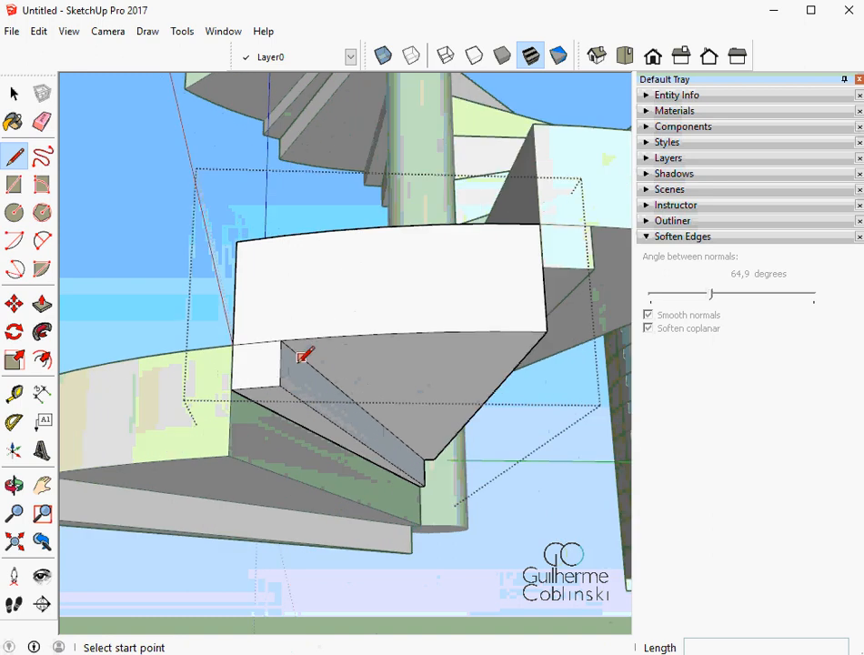
{"action": "key", "text": "e"}
{"action": "scroll", "coordinate": [247, 344], "scroll_direction": "up", "scroll_amount": 1}
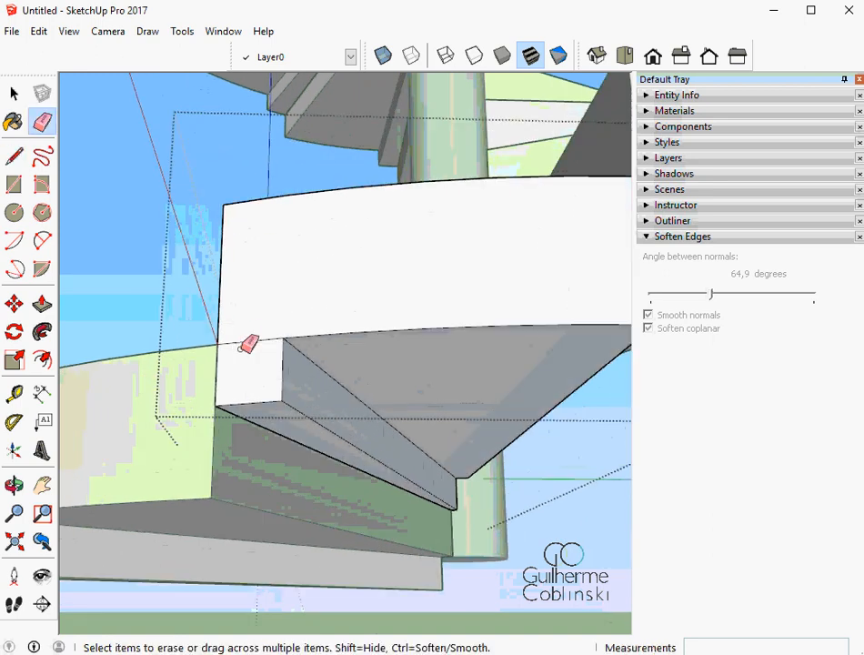
{"action": "left_click", "coordinate": [244, 346]}
{"action": "key", "text": "space"}
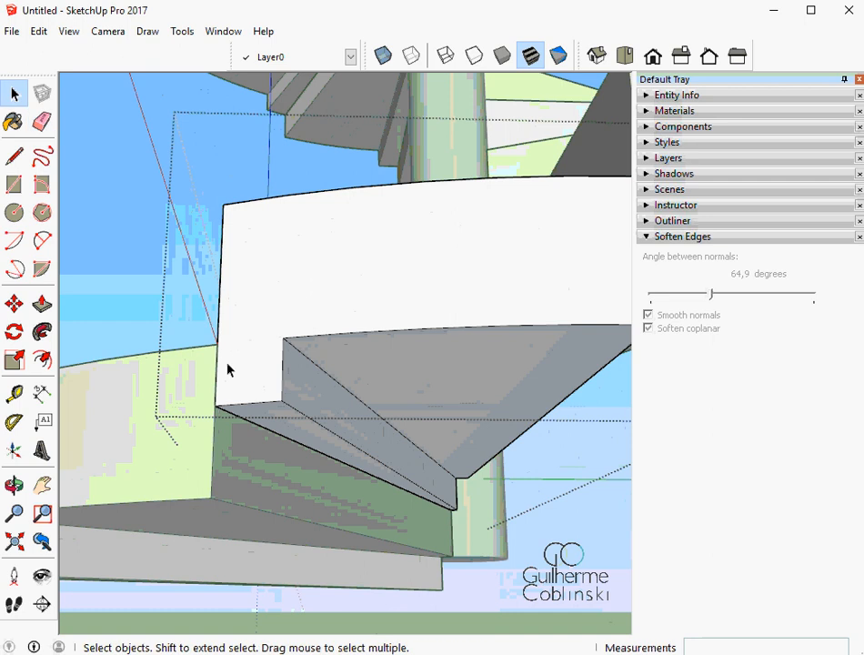
{"action": "scroll", "coordinate": [217, 372], "scroll_direction": "up", "scroll_amount": 2}
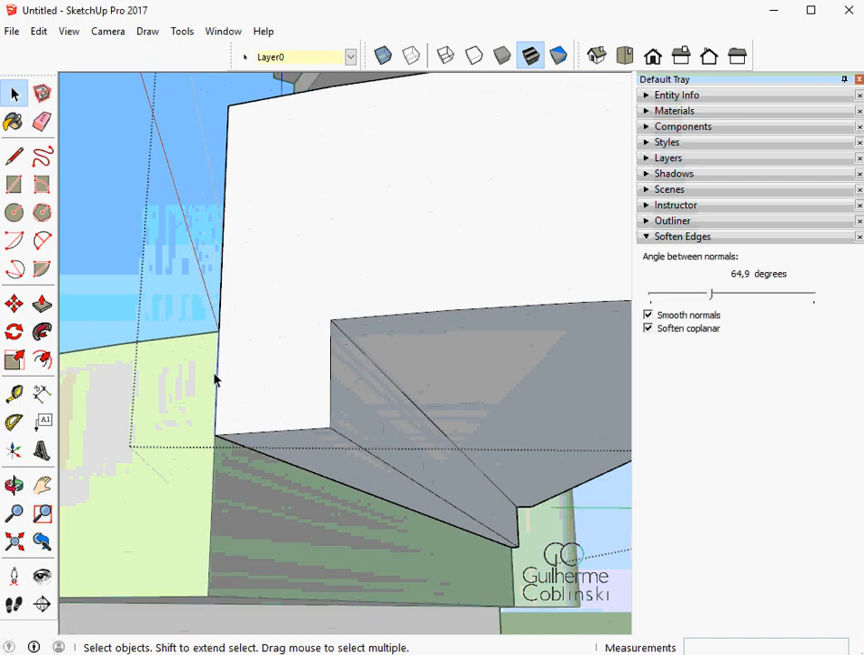
{"action": "key", "text": "e"}
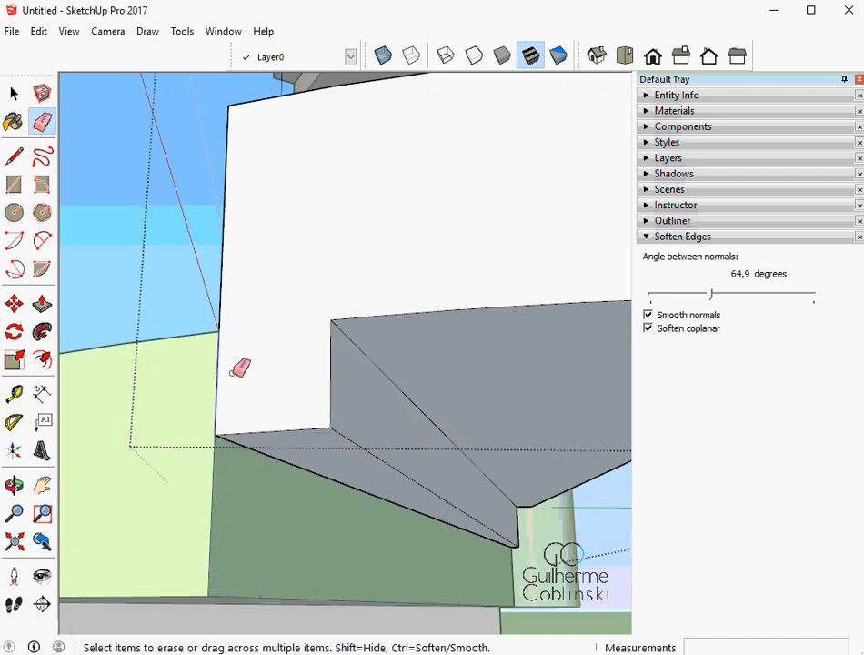
{"action": "left_click", "coordinate": [216, 381], "text": "ctrl"}
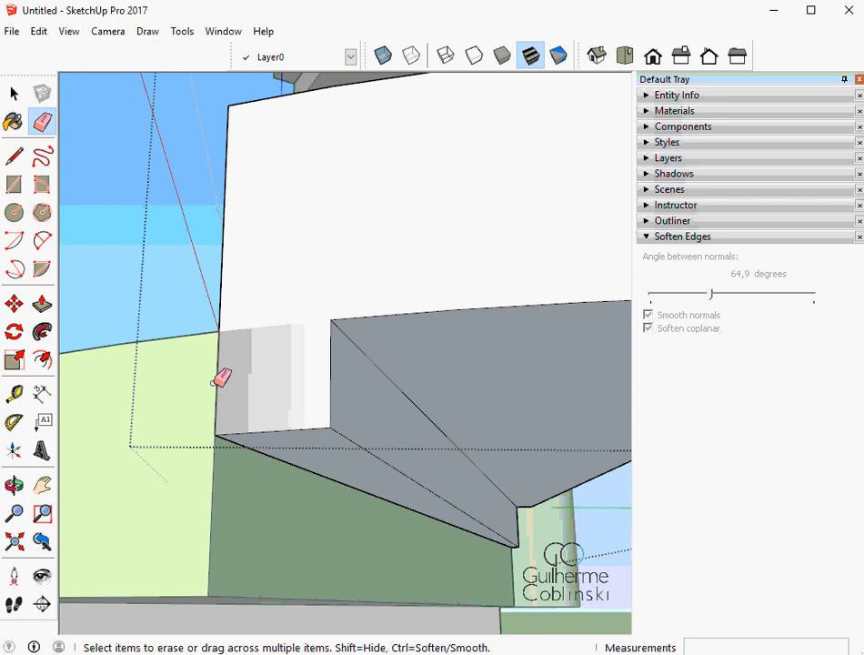
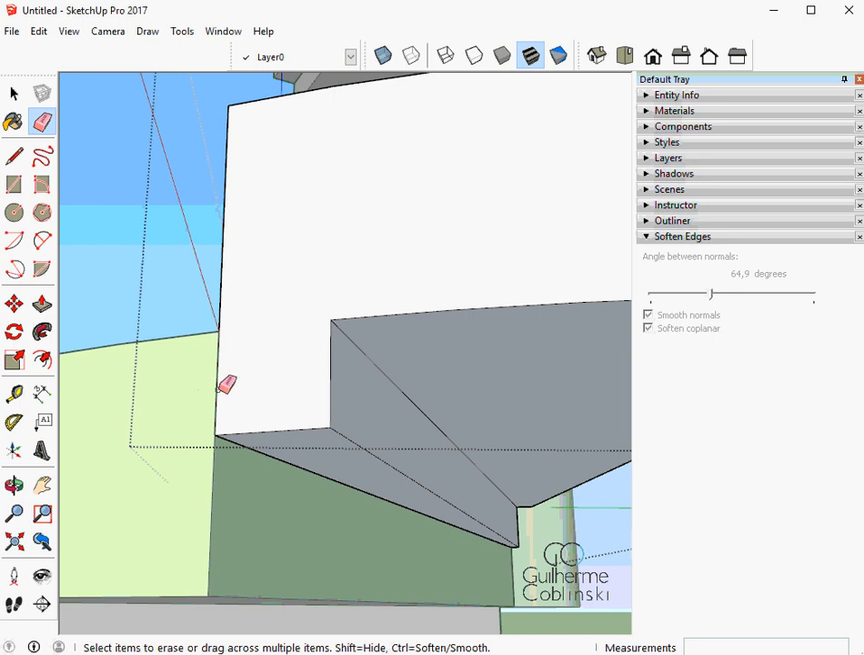
{"action": "key", "text": "ctrl+z"}
Erase the arc segment above the rib's outer end and soften the short vertical edge beside the lower tread.
{"action": "key", "text": "space"}
{"action": "left_click", "coordinate": [273, 326]}
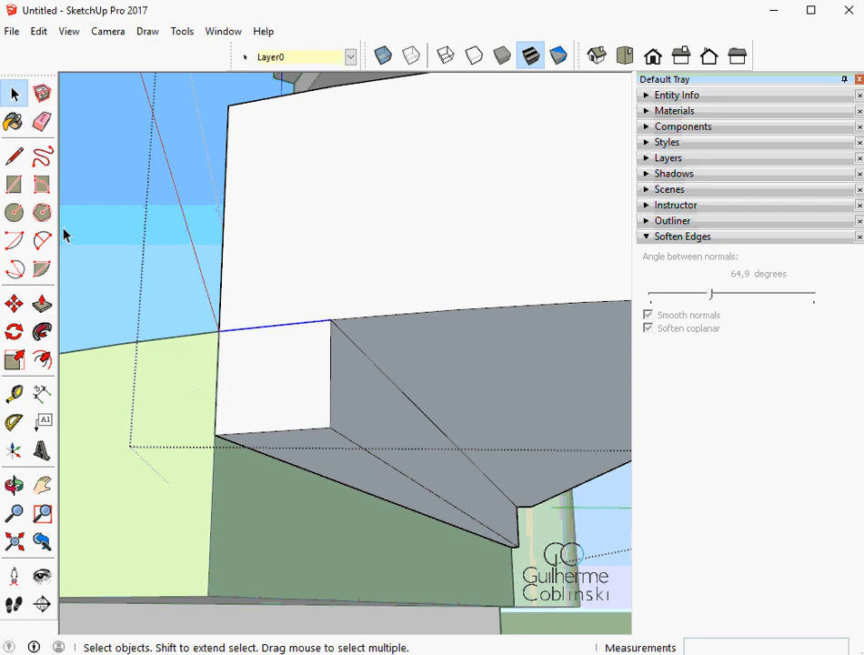
{"action": "left_click", "coordinate": [42, 121]}
{"action": "left_click", "coordinate": [288, 325]}
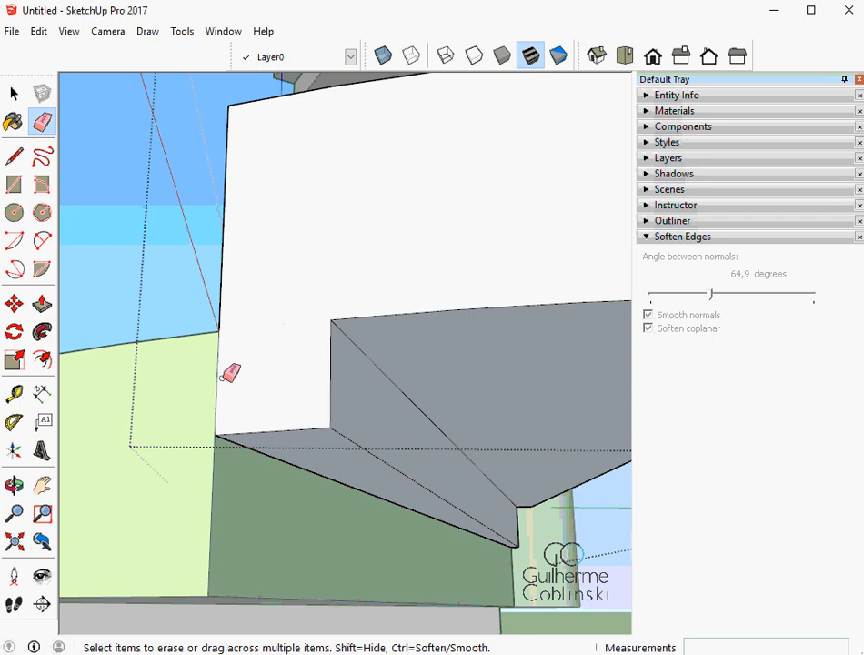
{"action": "scroll", "coordinate": [235, 376], "scroll_direction": "down", "scroll_amount": 5}
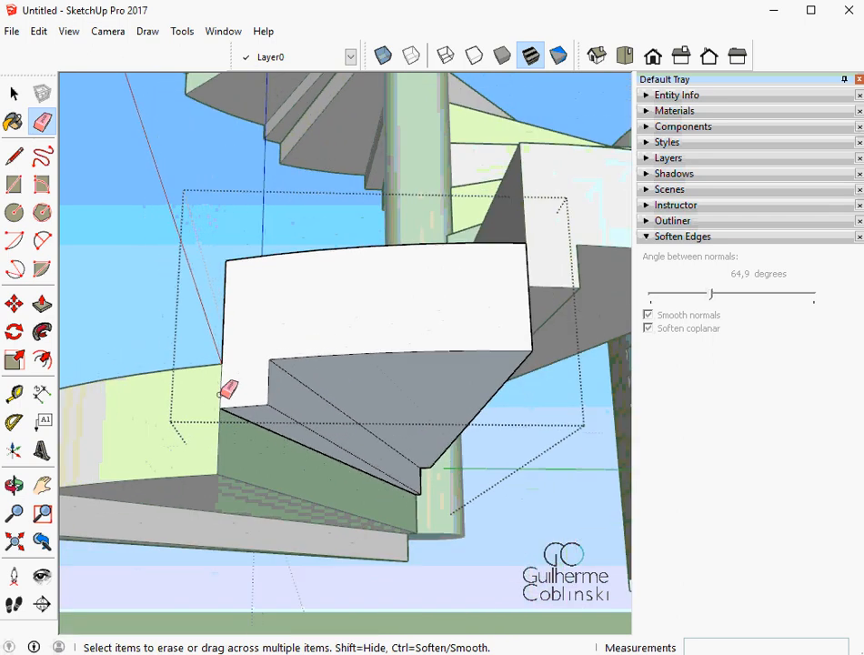
Draw a 0.07 m line down the outer face's vertical edge beside the upper tread, from its top corner, and soften that segment.
{"action": "scroll", "coordinate": [512, 268], "scroll_direction": "up", "scroll_amount": 5}
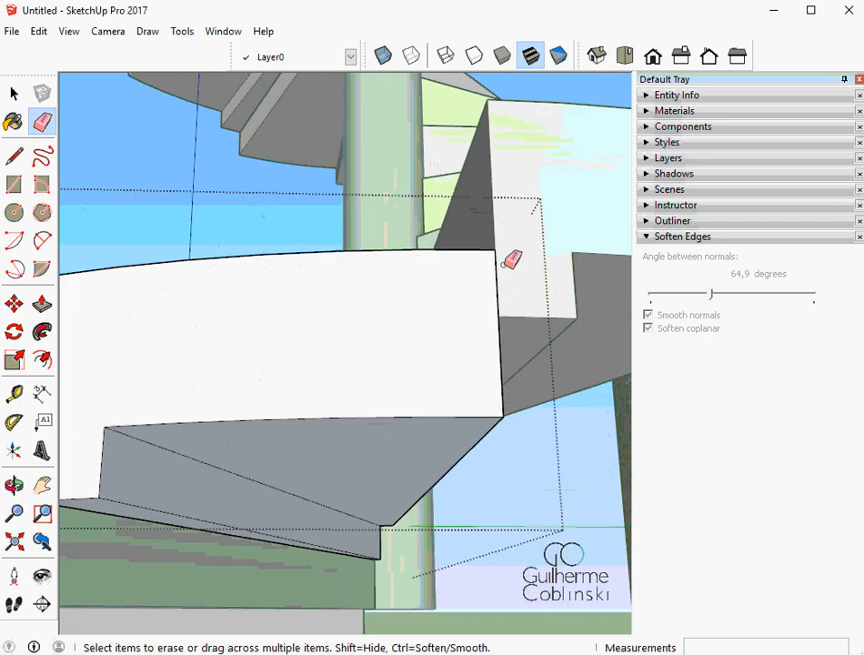
{"action": "key", "text": "l"}
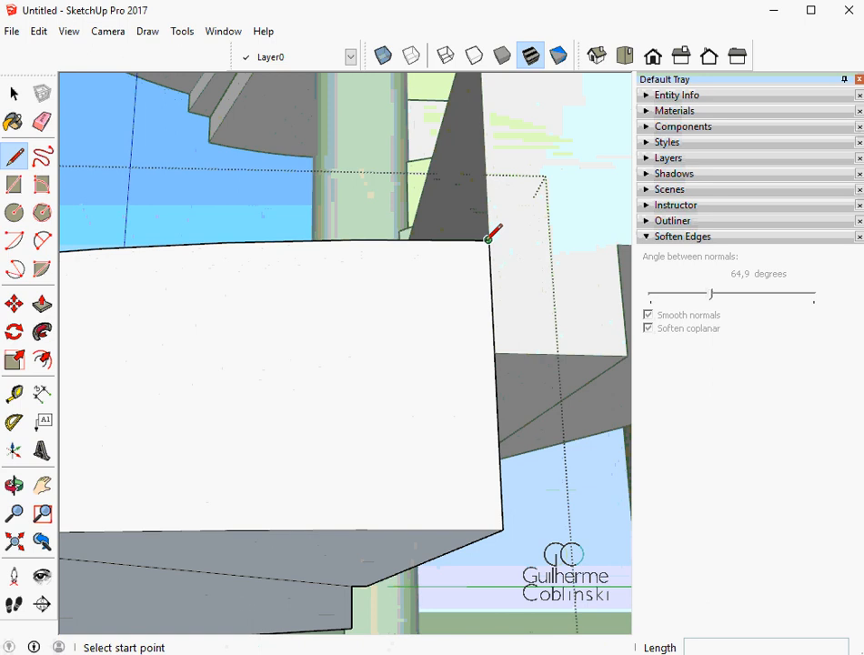
{"action": "left_click", "coordinate": [488, 240]}
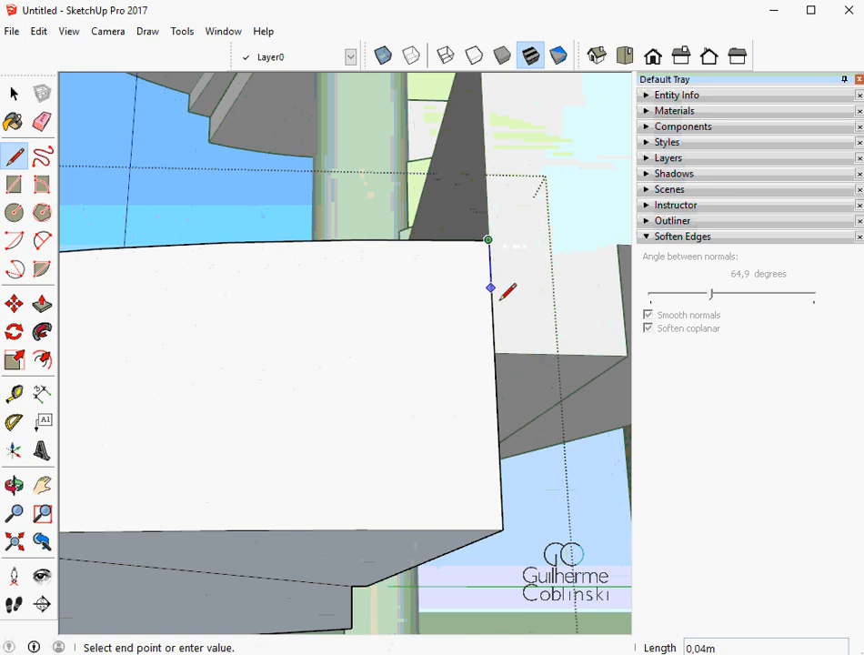
{"action": "left_click", "coordinate": [494, 352]}
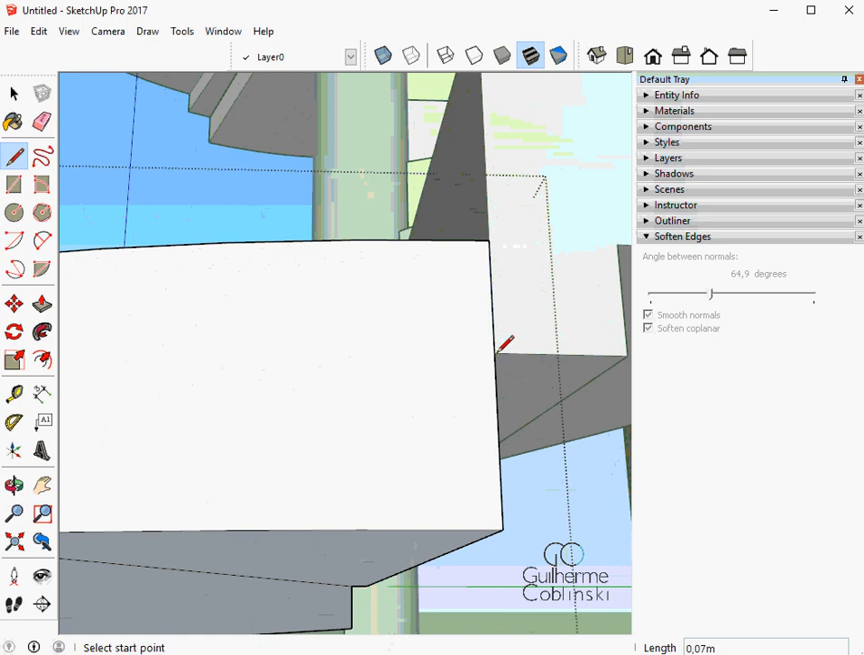
{"action": "key", "text": "e"}
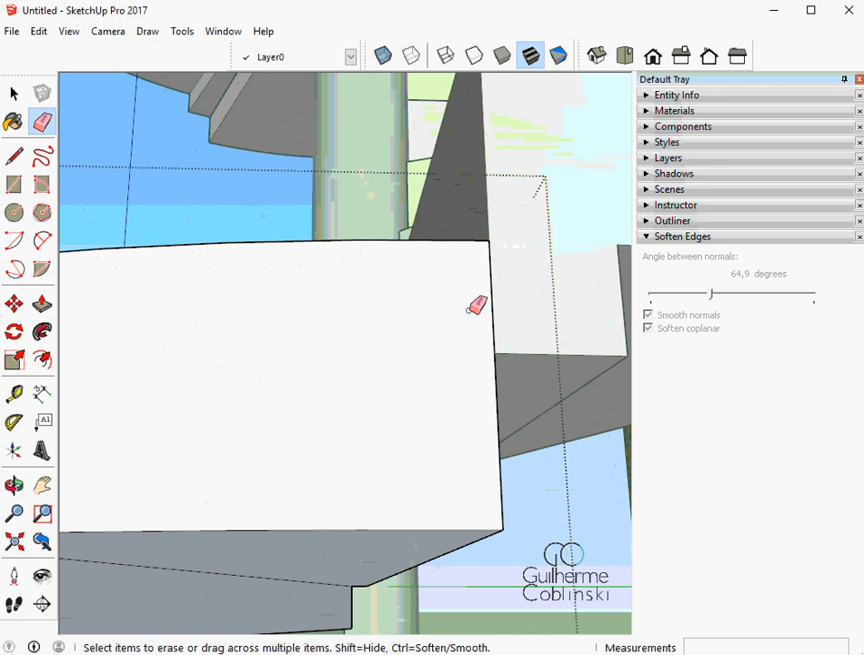
{"action": "left_click_drag", "start_coordinate": [485, 307], "coordinate": [495, 302]}
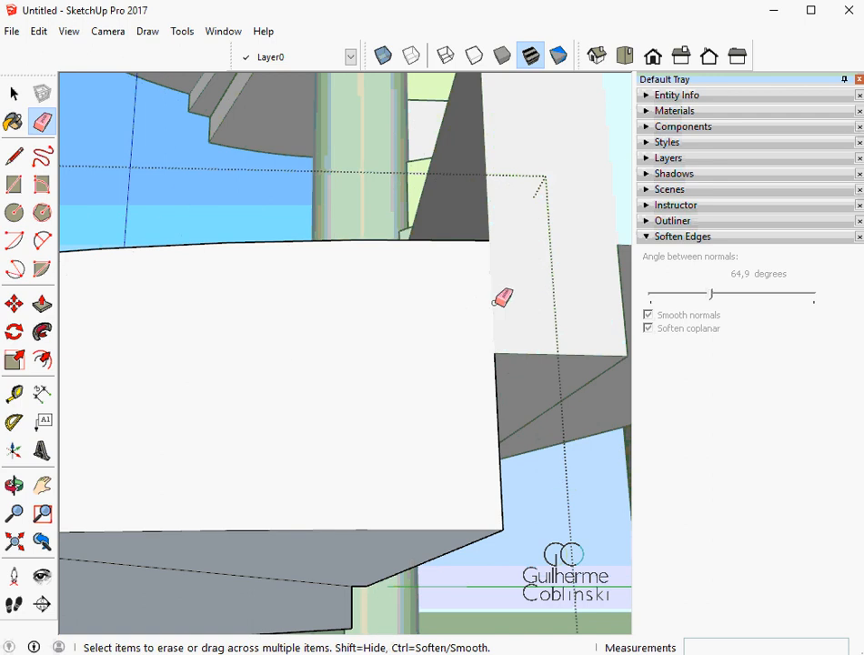
{"action": "scroll", "coordinate": [509, 300], "scroll_direction": "down", "scroll_amount": 5}
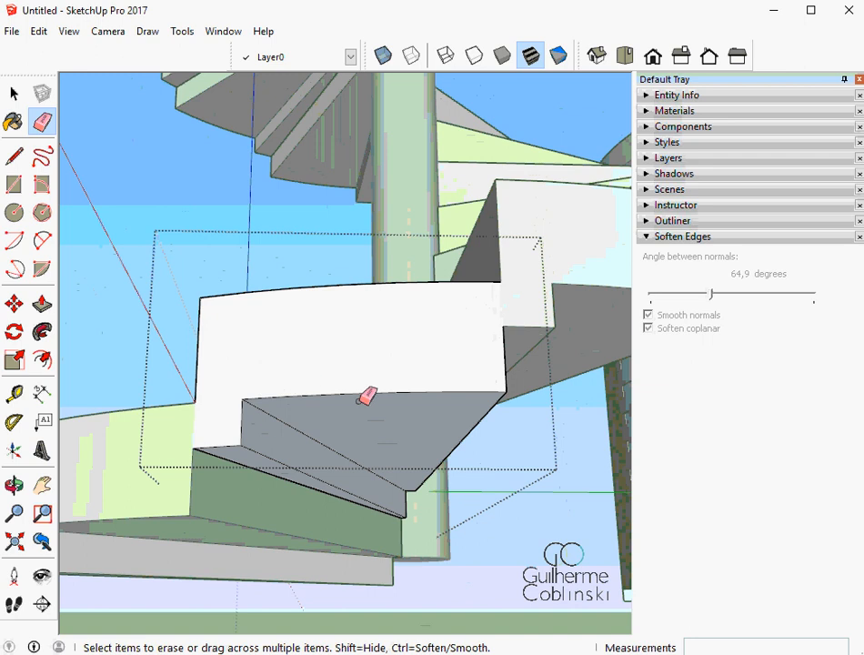
Push/Pull the tread's recessed underside face 0.10 m further up, deepening the rib beside the lower tread.
{"action": "mouse_move", "coordinate": [279, 411]}
{"action": "middle_mouse_down"}
{"action": "mouse_move", "coordinate": [277, 400]}
{"action": "mouse_move", "coordinate": [353, 371]}
{"action": "mouse_move", "coordinate": [324, 335]}
{"action": "mouse_move", "coordinate": [267, 393]}
{"action": "mouse_move", "coordinate": [280, 444]}
{"action": "mouse_move", "coordinate": [284, 404]}
{"action": "middle_mouse_up"}
{"action": "key", "text": "space"}
{"action": "left_click", "coordinate": [333, 405]}
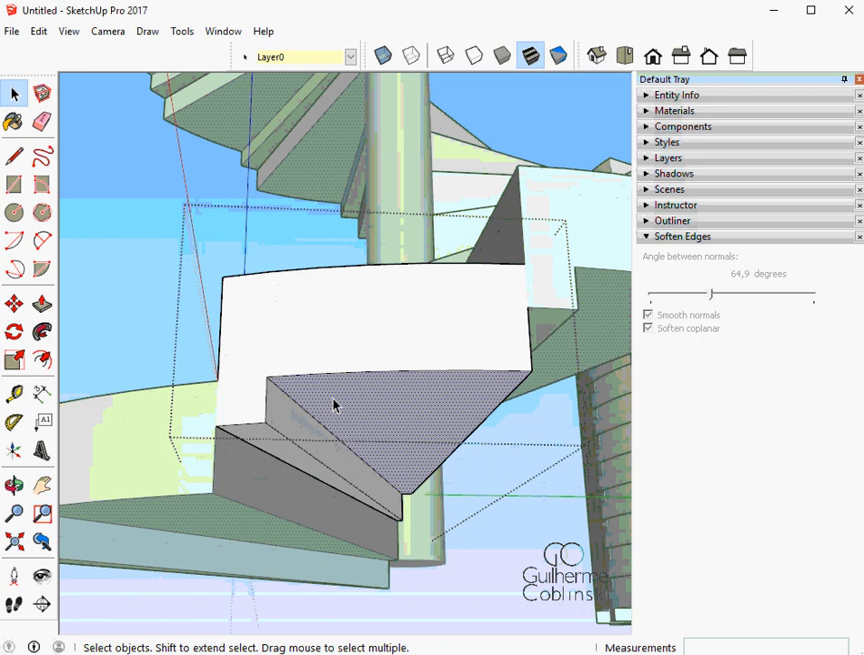
{"action": "key", "text": "p"}
{"action": "left_click_drag", "start_coordinate": [320, 415], "coordinate": [264, 428]}
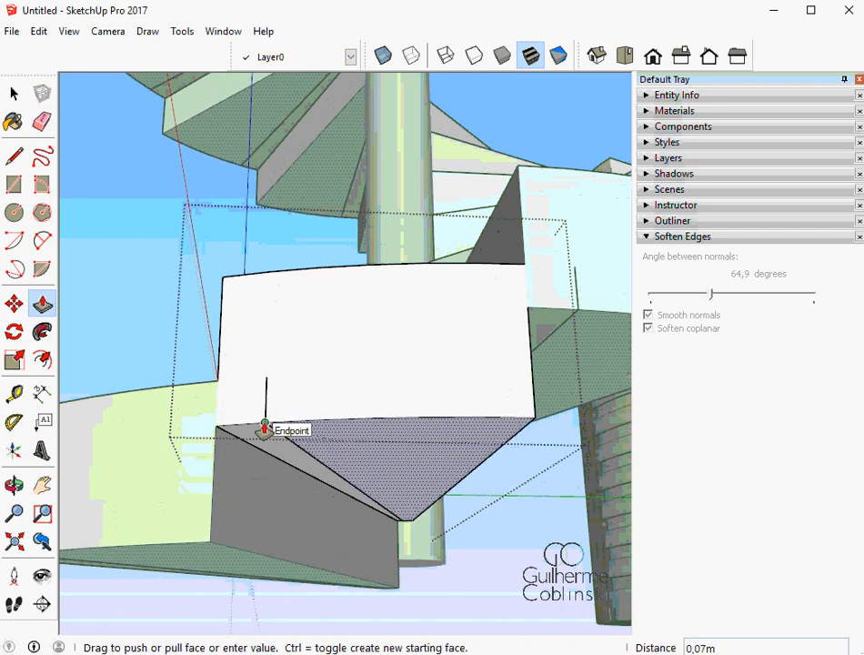
{"action": "left_click_drag", "start_coordinate": [265, 428], "coordinate": [537, 317]}
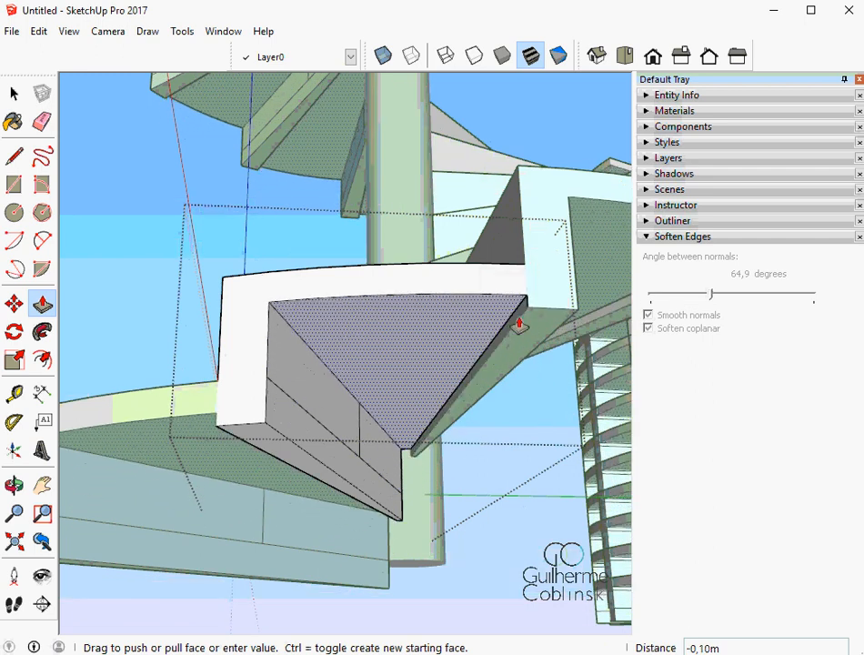
{"action": "left_click", "coordinate": [517, 322]}
Erase the leftover lines on the rib's inner vertical face.
{"action": "middle_click_drag", "start_coordinate": [513, 328], "coordinate": [299, 374]}
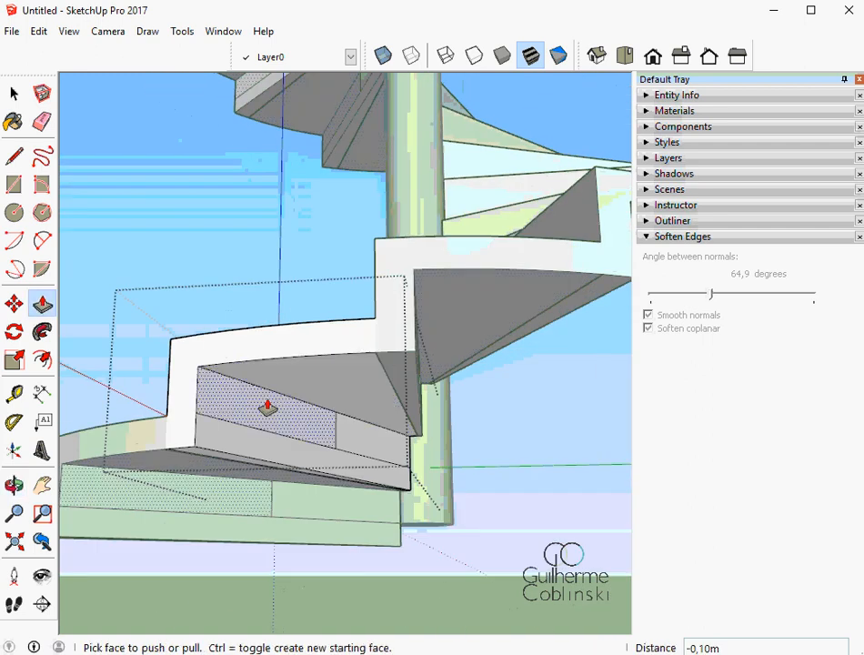
{"action": "scroll", "coordinate": [268, 400], "scroll_direction": "up", "scroll_amount": 3}
{"action": "key", "text": "e"}
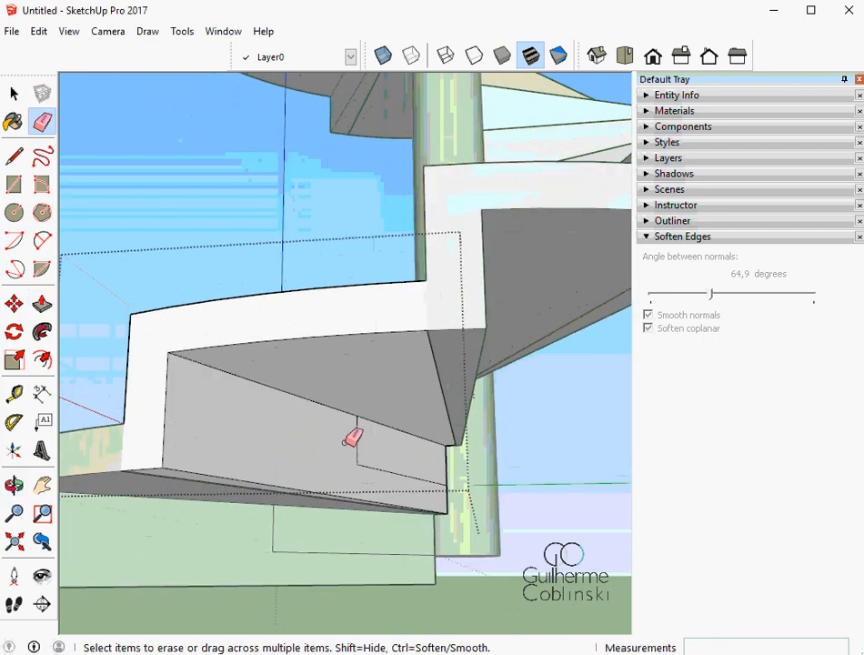
{"action": "middle_click_drag", "start_coordinate": [372, 459], "coordinate": [374, 378]}
{"action": "scroll", "coordinate": [386, 332], "scroll_direction": "up", "scroll_amount": 4}
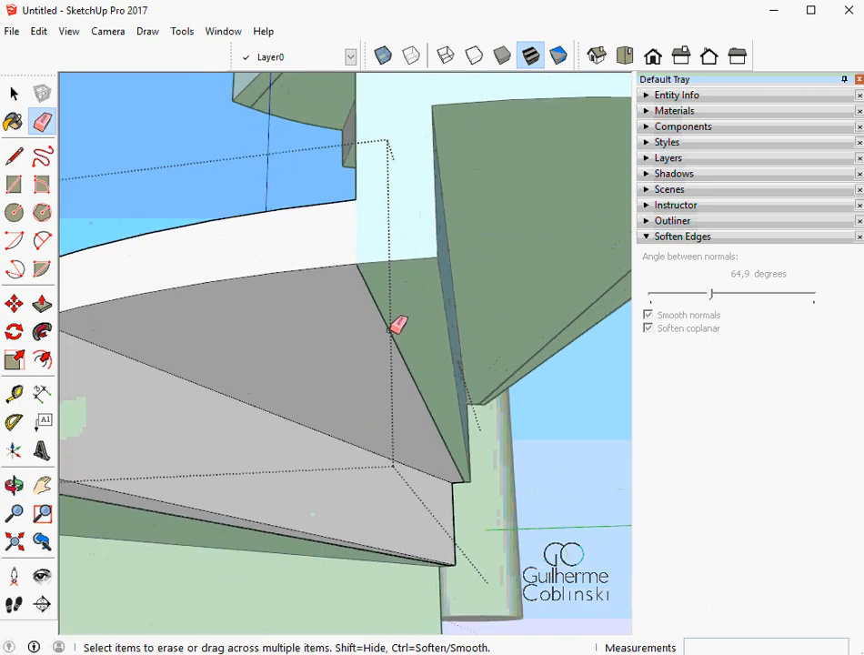
{"action": "scroll", "coordinate": [385, 321], "scroll_direction": "down", "scroll_amount": 2}
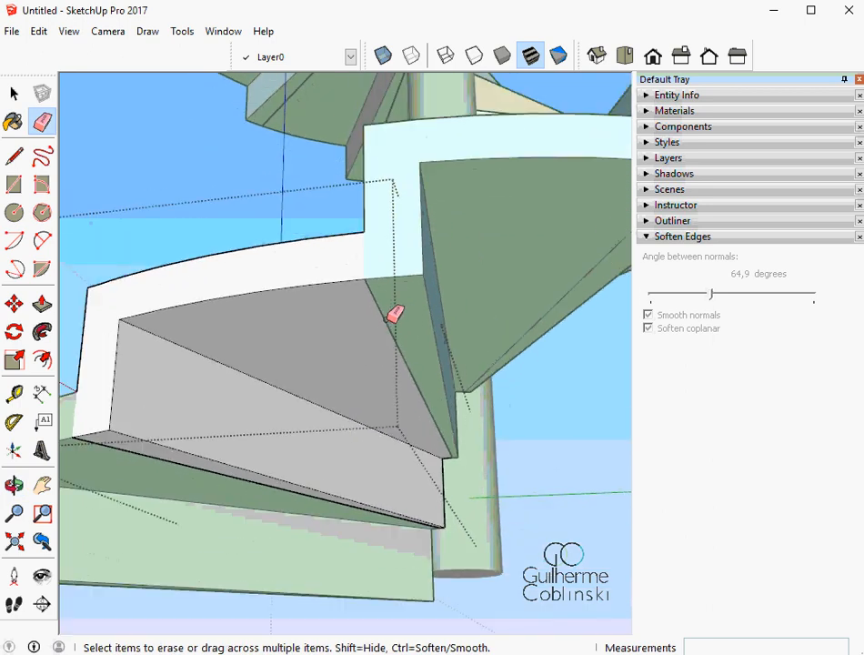
Measure the tread's thickness on its curved outer face.
{"action": "mouse_move", "coordinate": [385, 321]}
{"action": "middle_mouse_down"}
{"action": "mouse_move", "coordinate": [351, 306]}
{"action": "mouse_move", "coordinate": [312, 318]}
{"action": "mouse_move", "coordinate": [338, 327]}
{"action": "mouse_move", "coordinate": [349, 475]}
{"action": "mouse_move", "coordinate": [461, 520]}
{"action": "mouse_move", "coordinate": [270, 384]}
{"action": "mouse_move", "coordinate": [330, 406]}
{"action": "middle_mouse_up"}
{"action": "scroll", "coordinate": [337, 334], "scroll_direction": "down", "scroll_amount": 2}
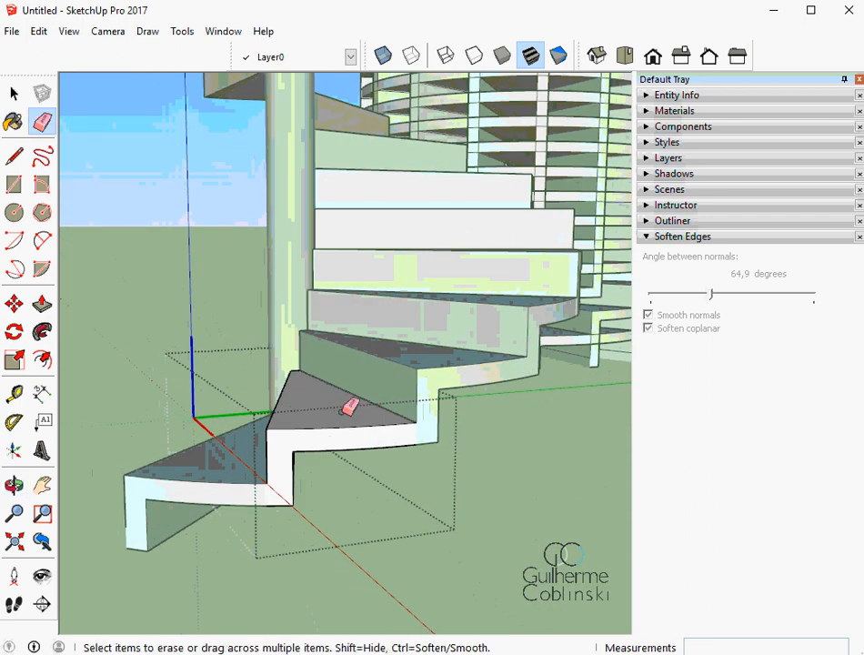
{"action": "scroll", "coordinate": [350, 409], "scroll_direction": "up", "scroll_amount": 3}
{"action": "key", "text": "t"}
{"action": "left_click", "coordinate": [338, 435]}
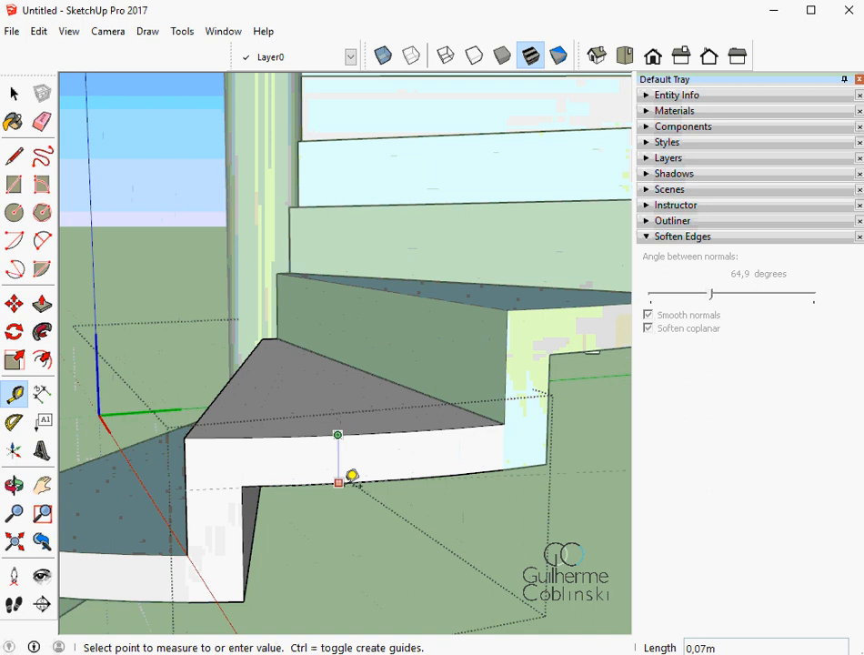
{"action": "key", "text": "space"}
Select the edited tread's top face together with its bounding edges.
{"action": "scroll", "coordinate": [348, 478], "scroll_direction": "down", "scroll_amount": 6}
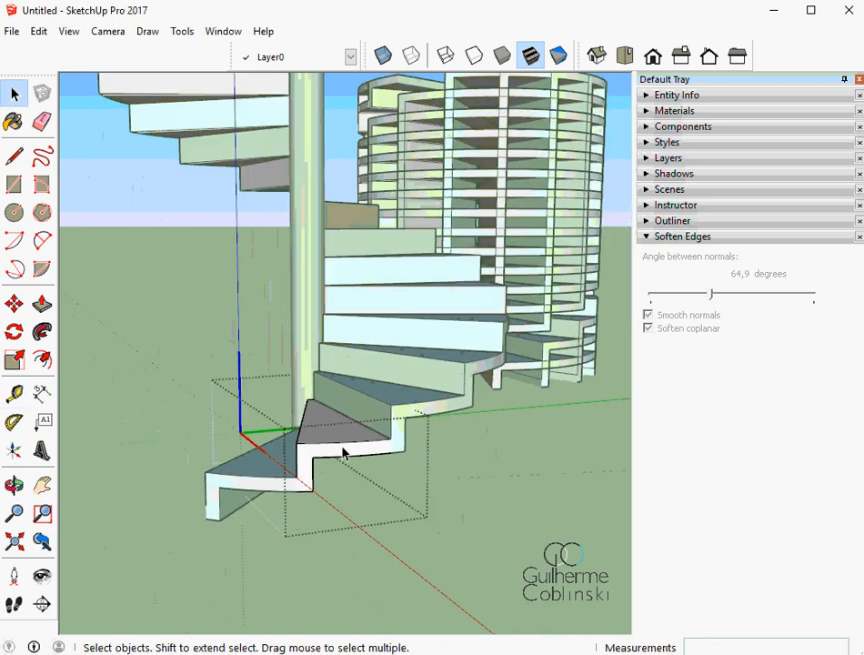
{"action": "middle_click_drag", "start_coordinate": [342, 453], "coordinate": [403, 467]}
{"action": "scroll", "coordinate": [385, 464], "scroll_direction": "up", "scroll_amount": 4}
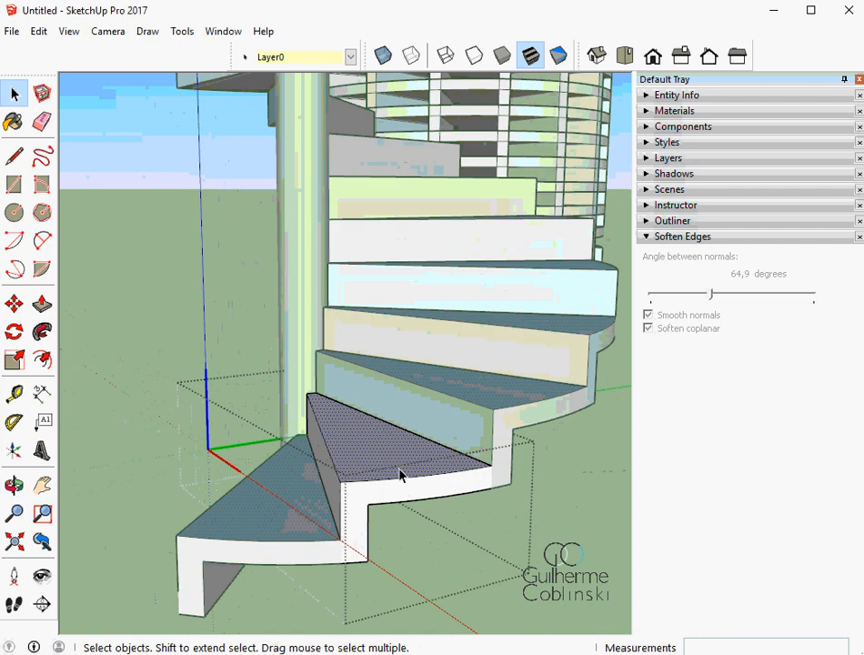
{"action": "scroll", "coordinate": [400, 473], "scroll_direction": "up", "scroll_amount": 2}
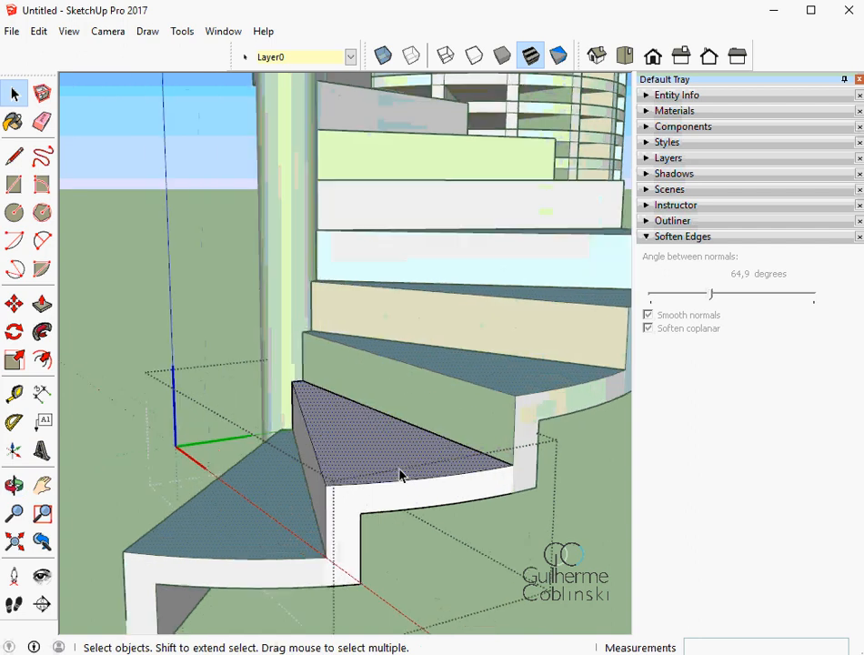
{"action": "triple_click", "coordinate": [400, 473]}
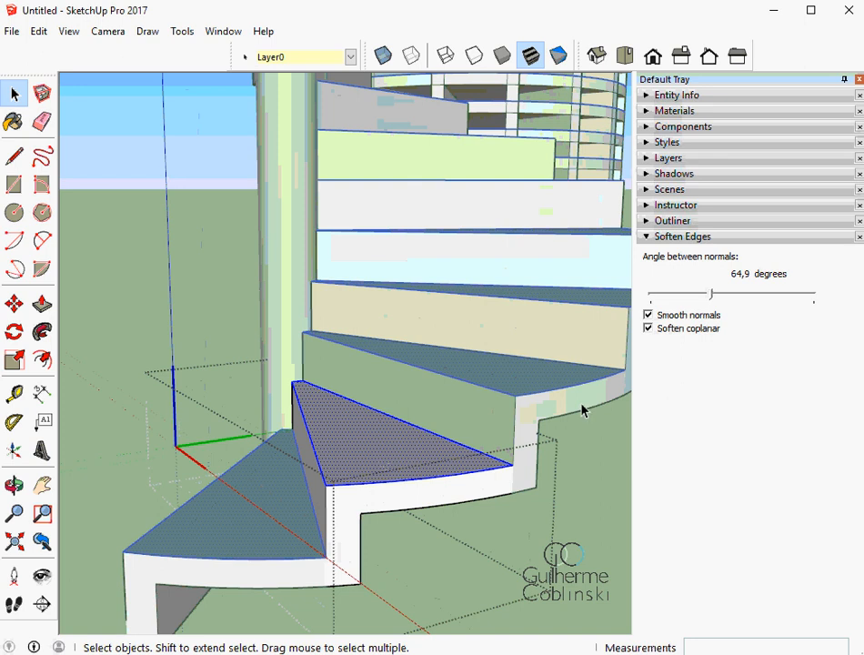
Make the selected tread top face into a nested component named g while displaying the model hierarchy in the Outliner.
{"action": "left_click", "coordinate": [654, 236]}
{"action": "left_click", "coordinate": [648, 221]}
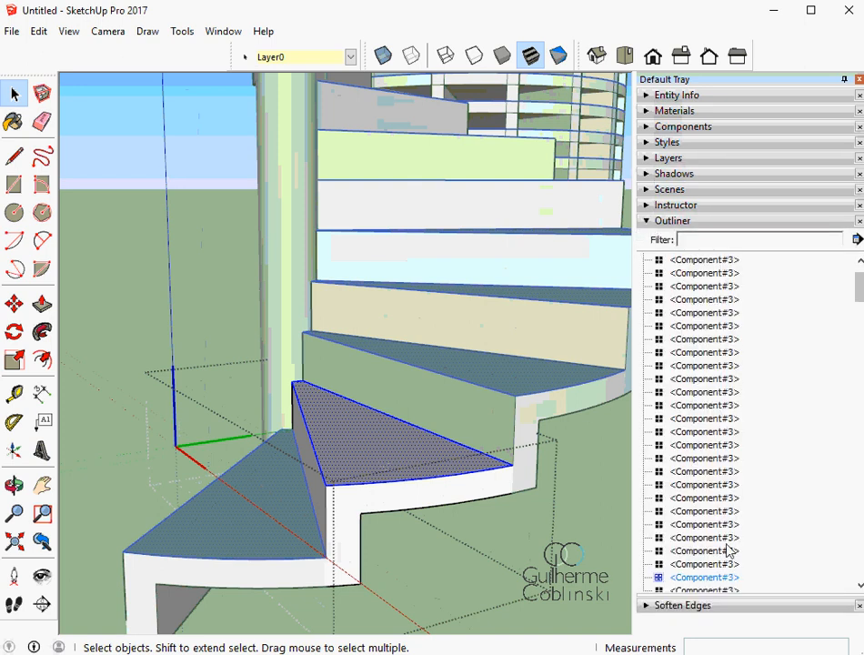
{"action": "scroll", "coordinate": [732, 562], "scroll_direction": "down", "scroll_amount": 1}
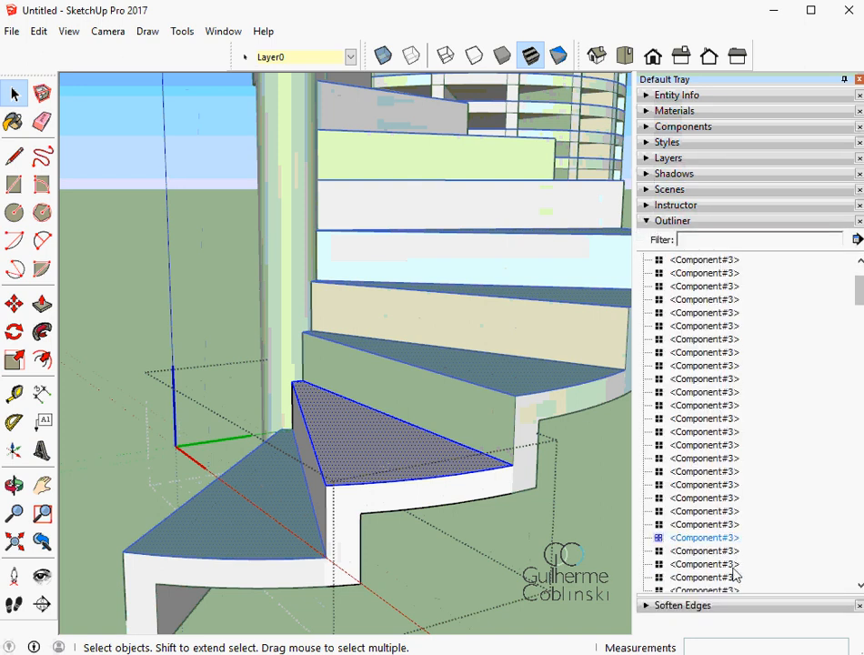
{"action": "right_click", "coordinate": [411, 464]}
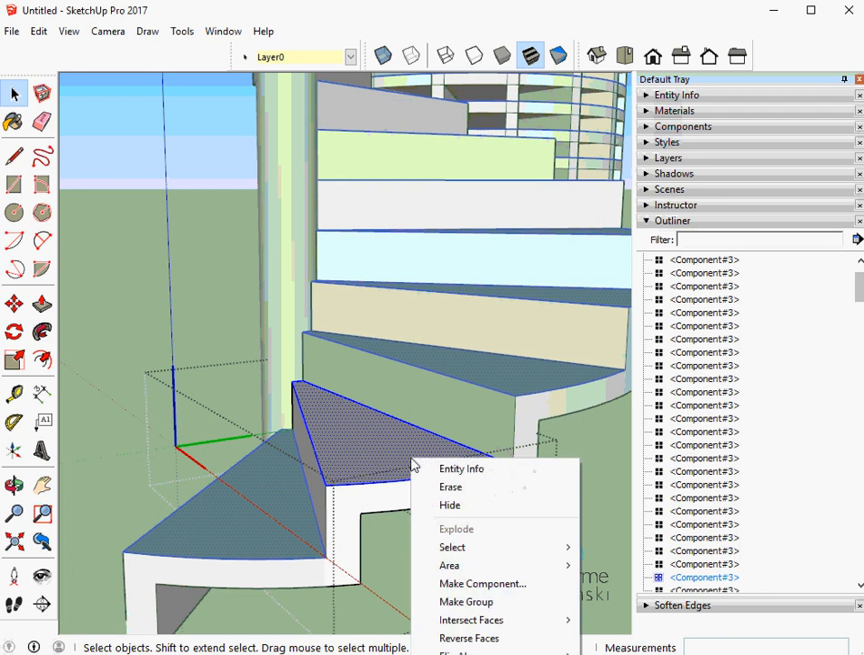
{"action": "left_click", "coordinate": [361, 432]}
{"action": "right_click", "coordinate": [361, 432]}
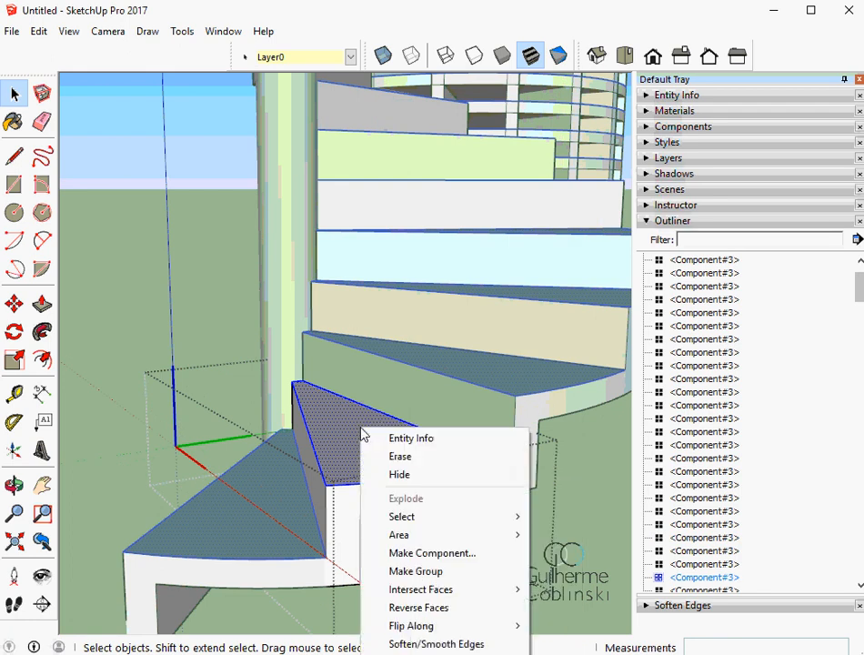
{"action": "left_click", "coordinate": [437, 553]}
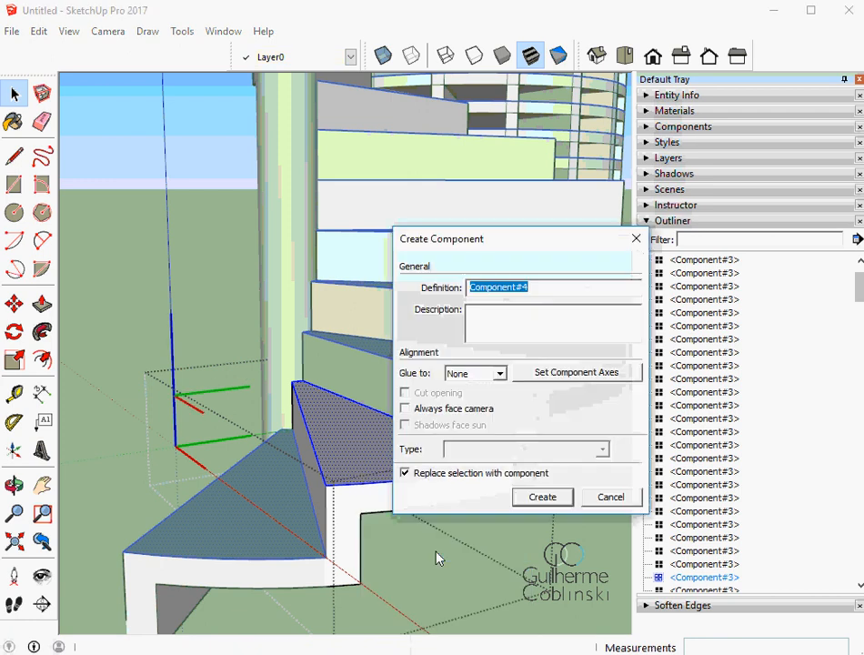
{"action": "type", "text": "g"}
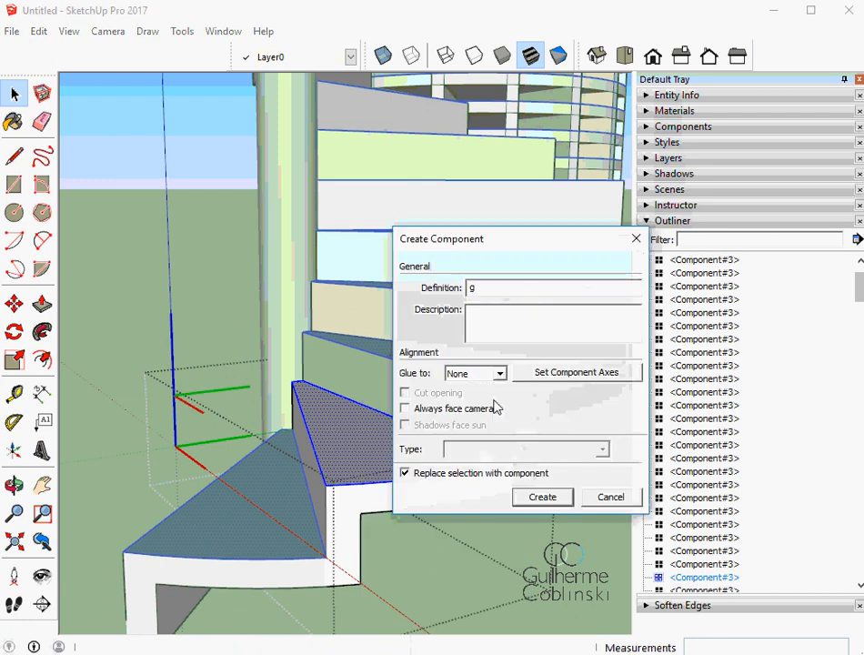
{"action": "left_click", "coordinate": [543, 497]}
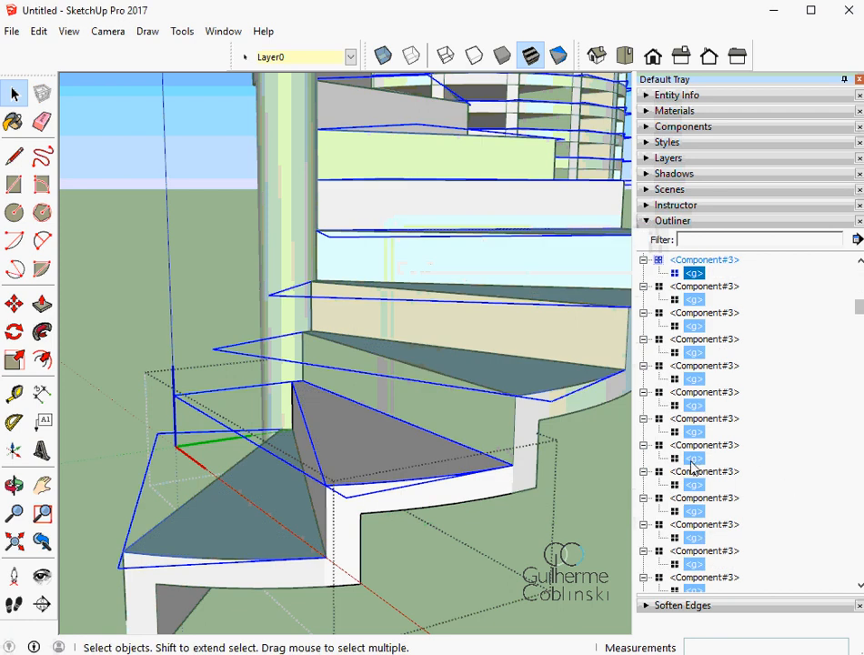
Open component g on the edited tread and Push/Pull its face up 0.02 m into a thin slab.
{"action": "scroll", "coordinate": [359, 552], "scroll_direction": "down", "scroll_amount": 3}
{"action": "middle_click_drag", "start_coordinate": [380, 522], "coordinate": [544, 473]}
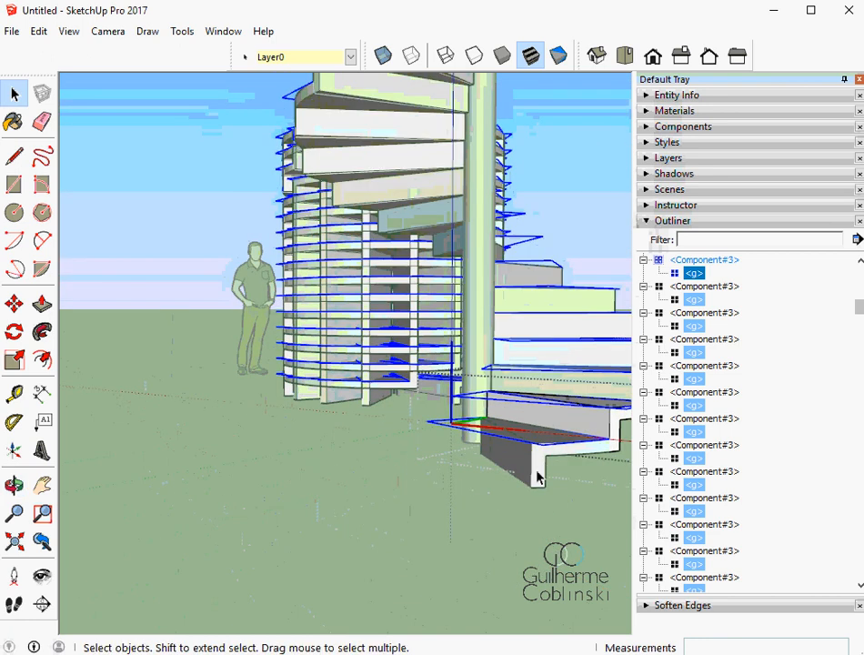
{"action": "middle_click_drag", "start_coordinate": [567, 446], "coordinate": [376, 563]}
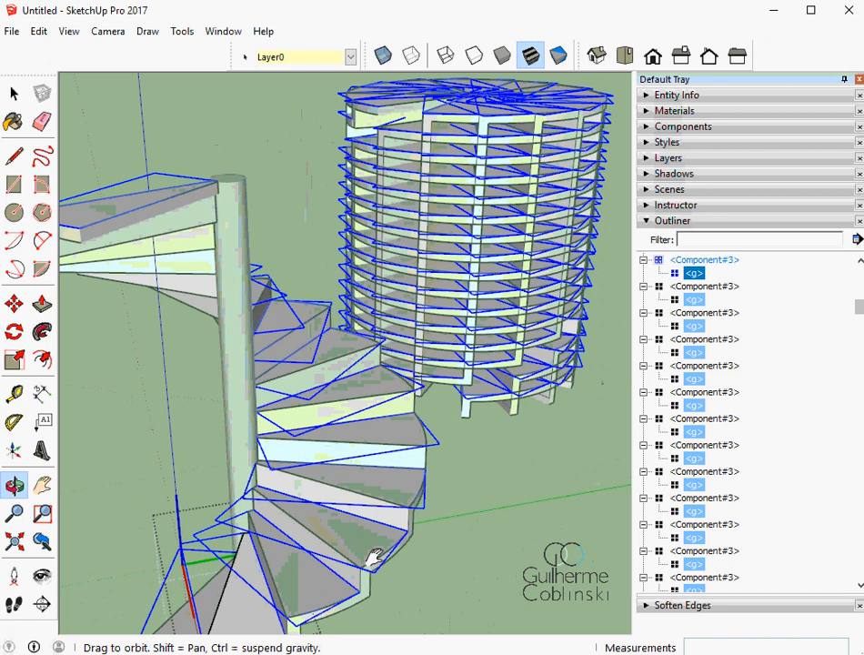
{"action": "scroll", "coordinate": [380, 554], "scroll_direction": "up", "scroll_amount": 3}
{"action": "scroll", "coordinate": [514, 448], "scroll_direction": "up", "scroll_amount": 3}
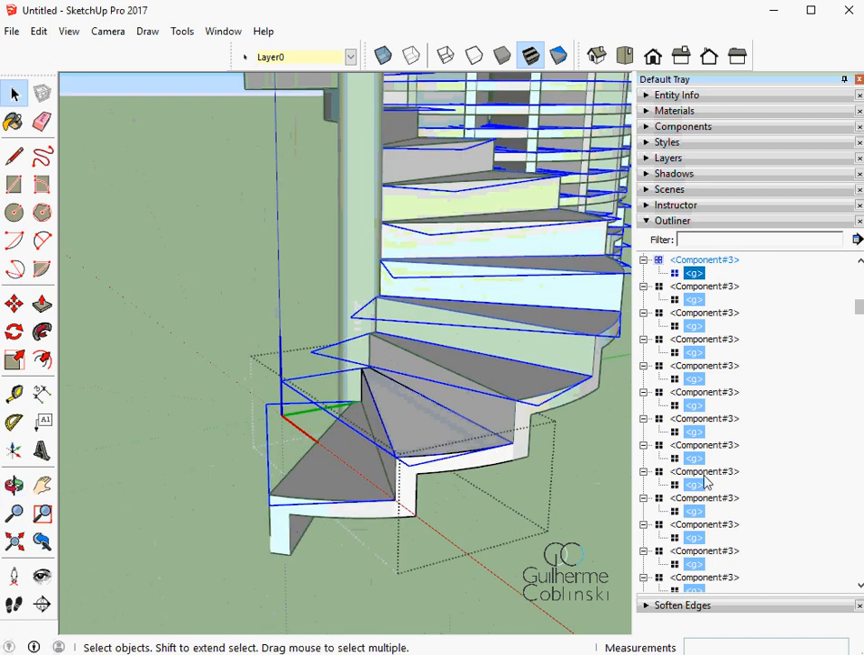
{"action": "scroll", "coordinate": [522, 459], "scroll_direction": "up", "scroll_amount": 2}
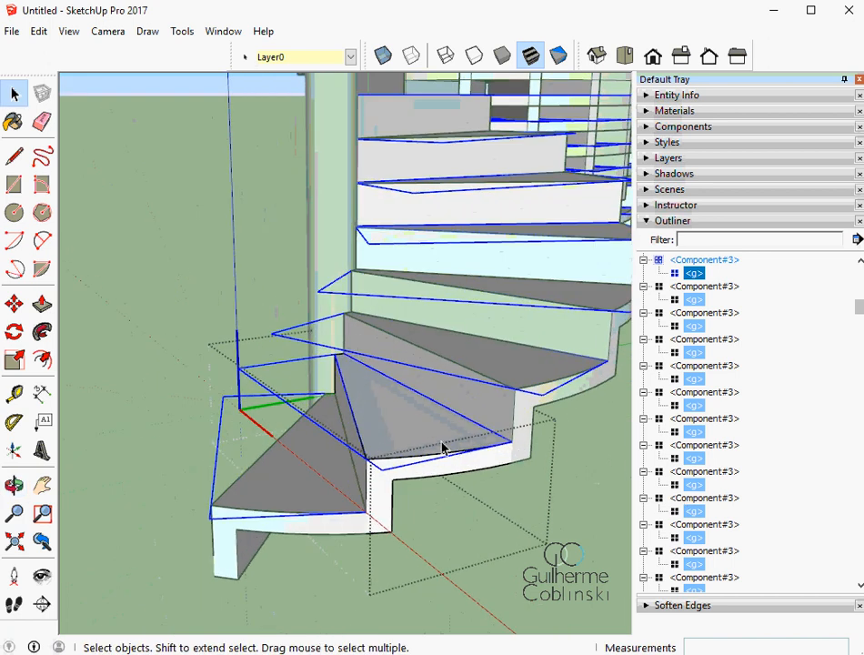
{"action": "scroll", "coordinate": [422, 441], "scroll_direction": "up", "scroll_amount": 5}
{"action": "key", "text": "Escape"}
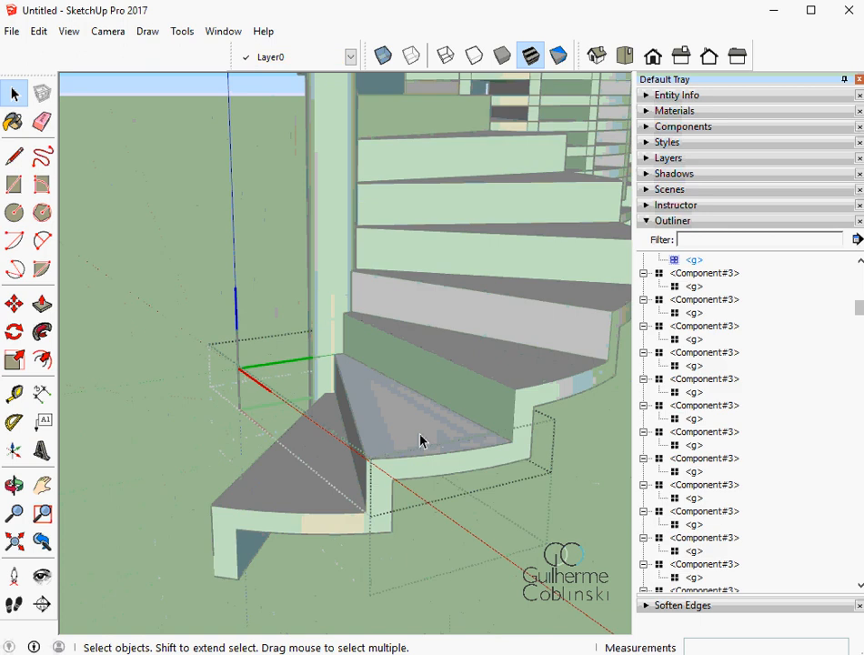
{"action": "key", "text": "p"}
{"action": "left_click", "coordinate": [423, 439]}
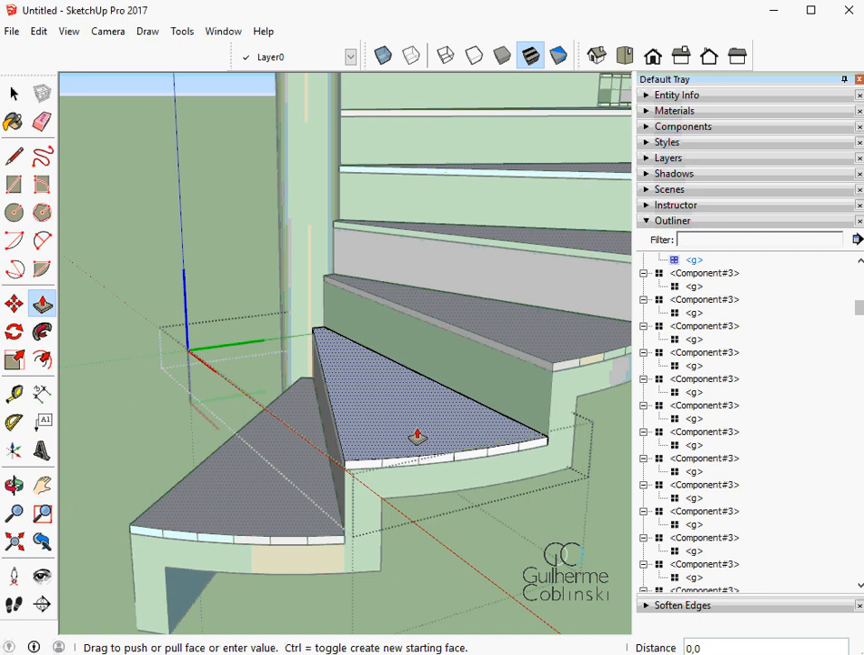
{"action": "key", "text": "Return"}
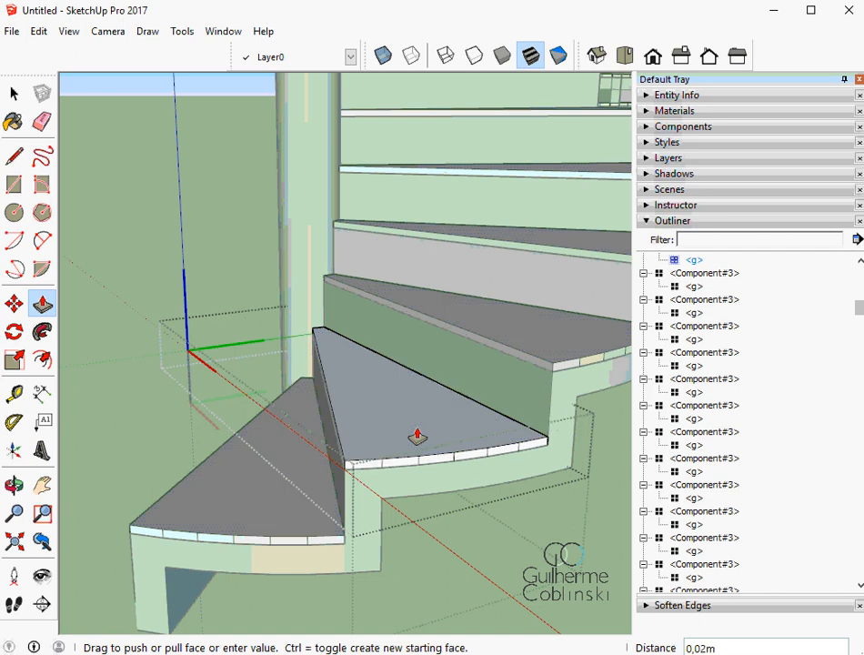
Push/Pull the tread slab's long straight front face 0.01 m outward to form a nosing over the riser.
{"action": "middle_click_drag", "start_coordinate": [405, 437], "coordinate": [494, 442]}
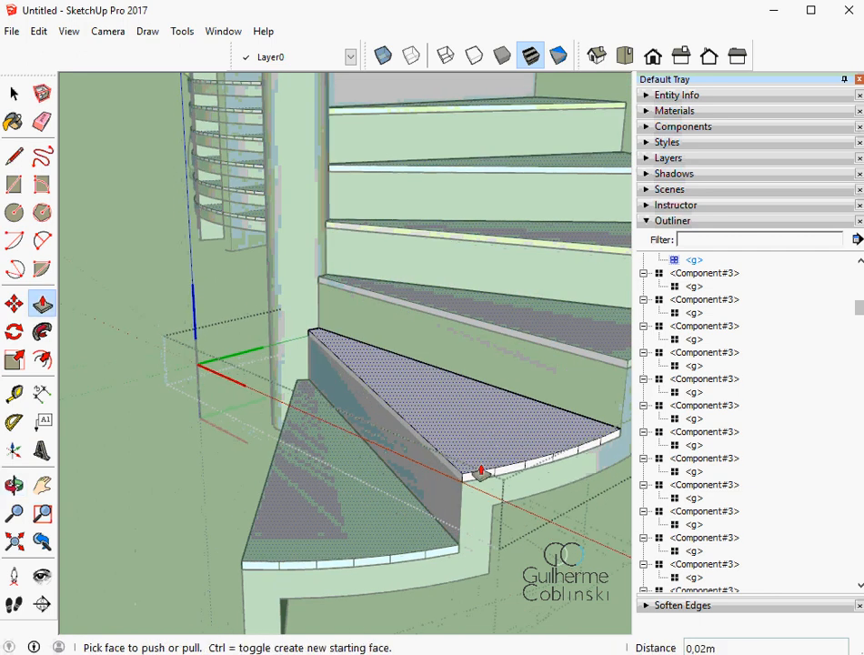
{"action": "scroll", "coordinate": [480, 470], "scroll_direction": "up", "scroll_amount": 3}
{"action": "scroll", "coordinate": [455, 487], "scroll_direction": "up", "scroll_amount": 1}
{"action": "left_click", "coordinate": [446, 492]}
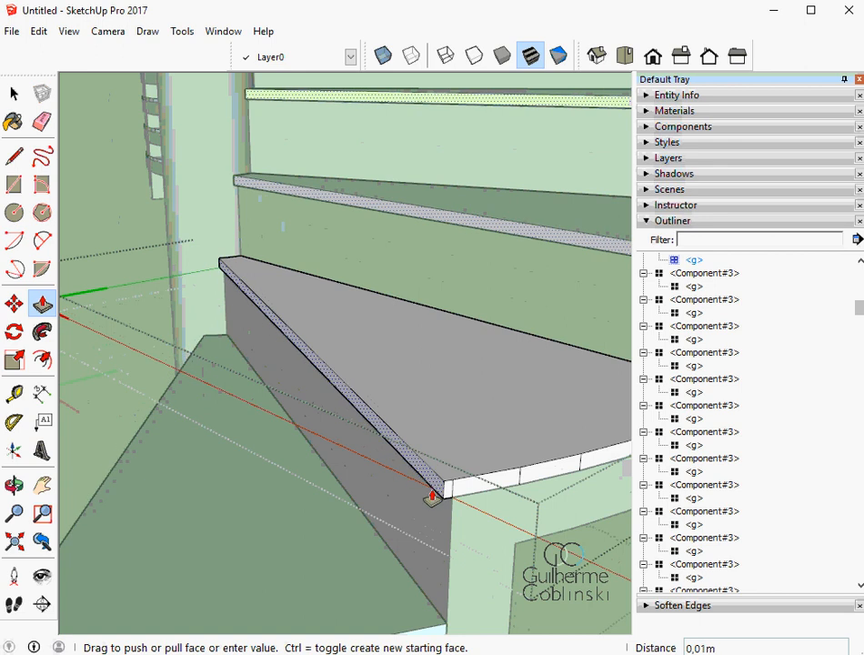
{"action": "scroll", "coordinate": [434, 498], "scroll_direction": "up", "scroll_amount": 1}
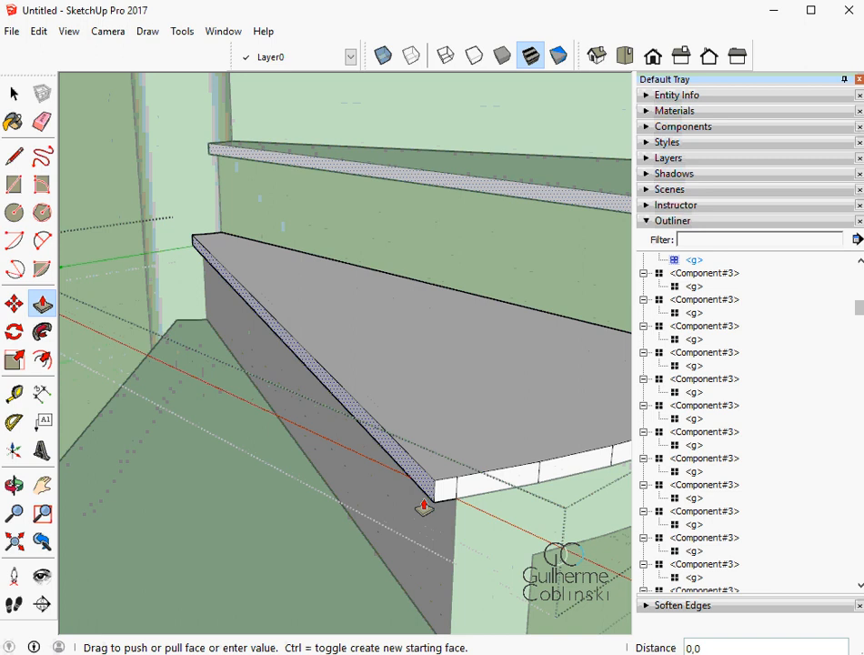
{"action": "key", "text": "Return"}
{"action": "scroll", "coordinate": [445, 500], "scroll_direction": "down", "scroll_amount": 2}
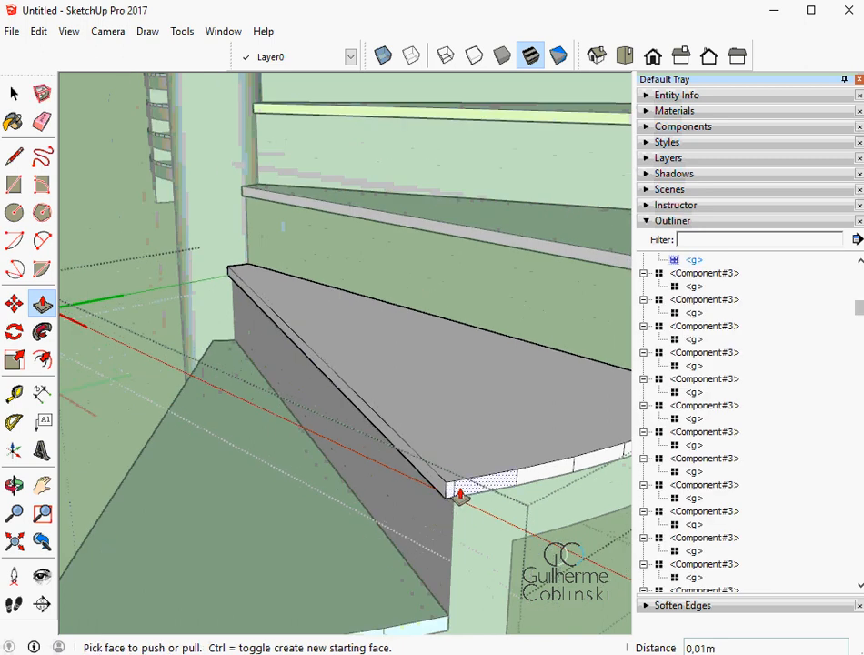
Try to erase the first vertical segment line on the tread slab's curved outer face, and undo it.
{"action": "scroll", "coordinate": [460, 496], "scroll_direction": "up", "scroll_amount": 2}
{"action": "scroll", "coordinate": [460, 496], "scroll_direction": "down", "scroll_amount": 3}
{"action": "middle_click_drag", "start_coordinate": [460, 492], "coordinate": [452, 458]}
{"action": "scroll", "coordinate": [452, 457], "scroll_direction": "up", "scroll_amount": 3}
{"action": "scroll", "coordinate": [452, 457], "scroll_direction": "up", "scroll_amount": 2}
{"action": "key", "text": "e"}
{"action": "scroll", "coordinate": [382, 457], "scroll_direction": "up", "scroll_amount": 2}
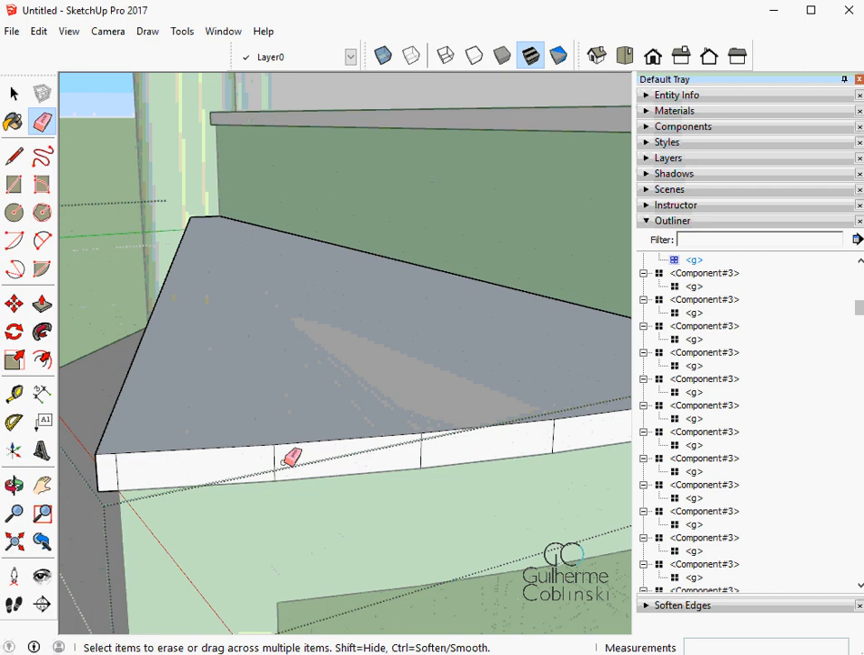
{"action": "scroll", "coordinate": [289, 459], "scroll_direction": "up", "scroll_amount": 2}
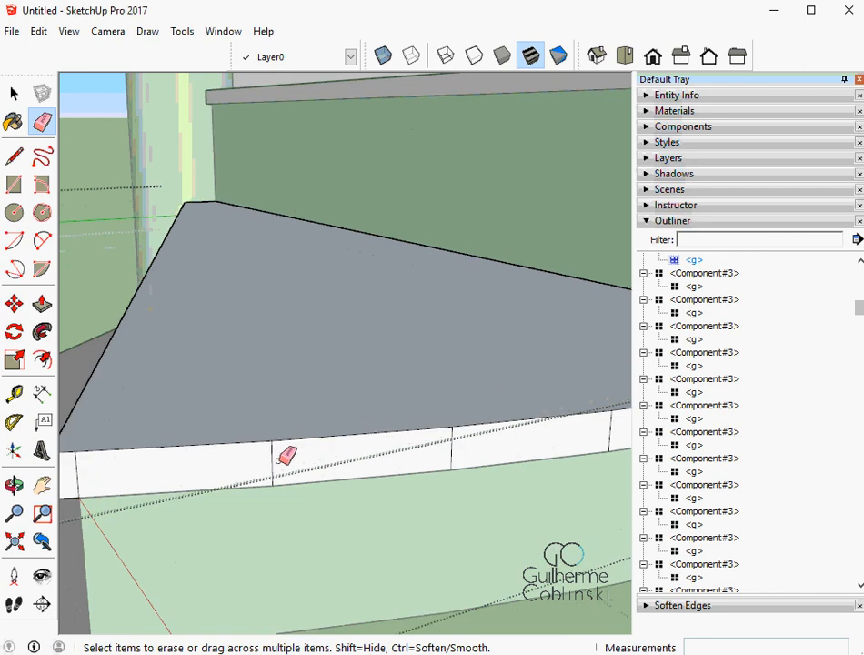
{"action": "left_click", "coordinate": [273, 462]}
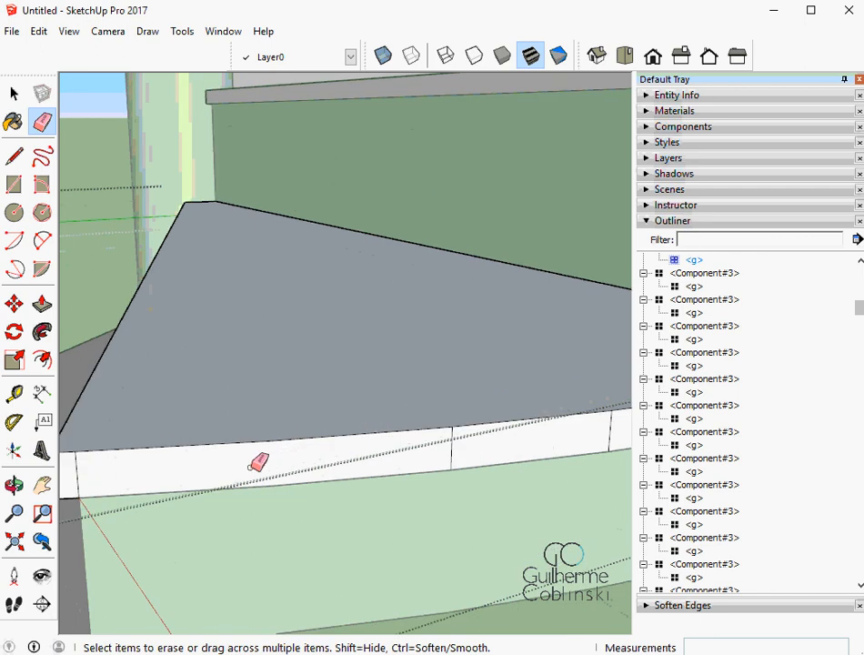
{"action": "key", "text": "ctrl+z"}
Try to remove the vertical segment lines all along the tread slab's curved outer face.
{"action": "left_click", "coordinate": [272, 463]}
{"action": "left_click_drag", "start_coordinate": [453, 447], "coordinate": [402, 471]}
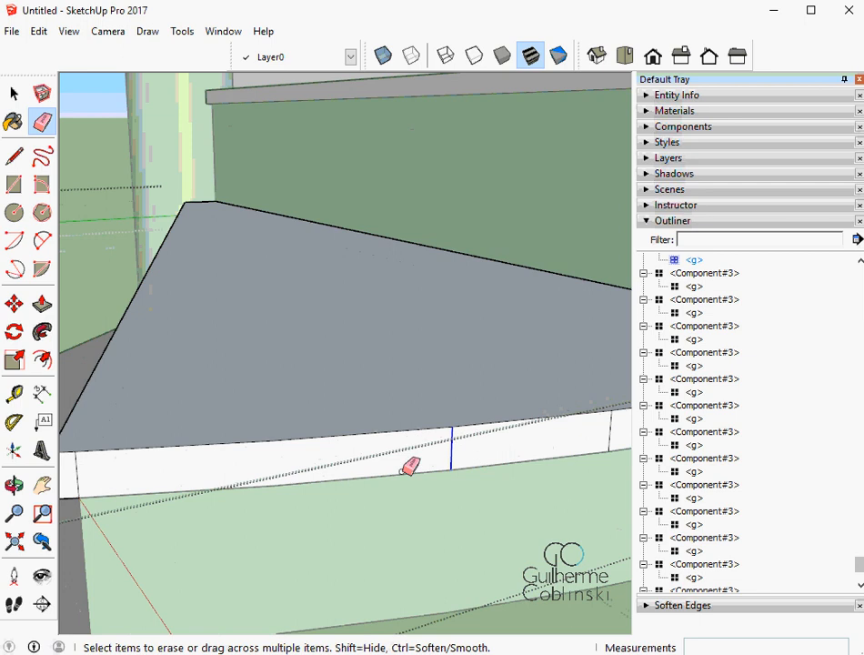
{"action": "mouse_move", "coordinate": [409, 465]}
{"action": "middle_mouse_down"}
{"action": "mouse_move", "coordinate": [569, 431]}
{"action": "mouse_move", "coordinate": [576, 406]}
{"action": "mouse_move", "coordinate": [468, 423]}
{"action": "mouse_move", "coordinate": [454, 399]}
{"action": "mouse_move", "coordinate": [461, 409]}
{"action": "mouse_move", "coordinate": [442, 408]}
{"action": "middle_mouse_up"}
{"action": "left_click_drag", "start_coordinate": [442, 408], "coordinate": [509, 383]}
{"action": "middle_click_drag", "start_coordinate": [510, 383], "coordinate": [582, 359]}
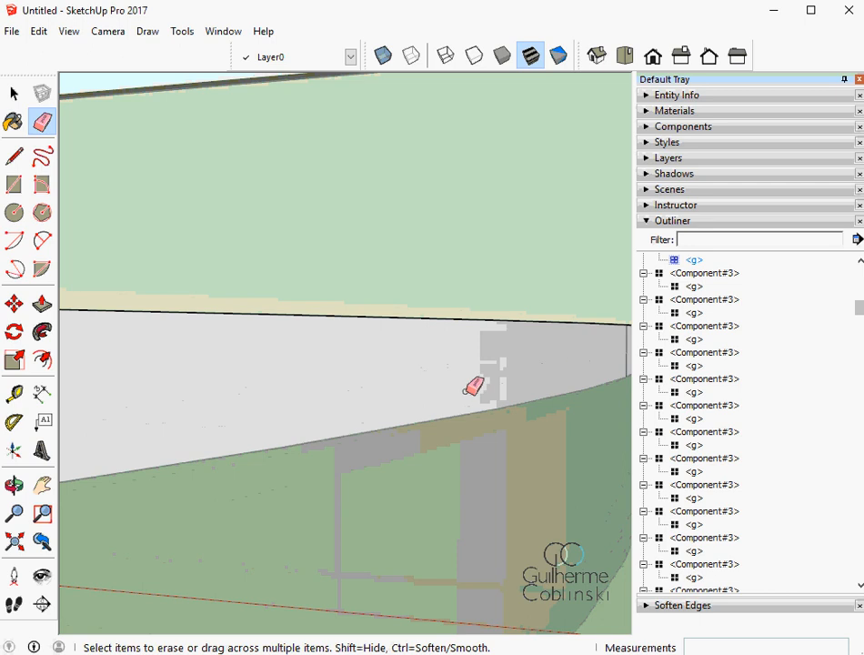
{"action": "middle_click_drag", "start_coordinate": [473, 387], "coordinate": [356, 411]}
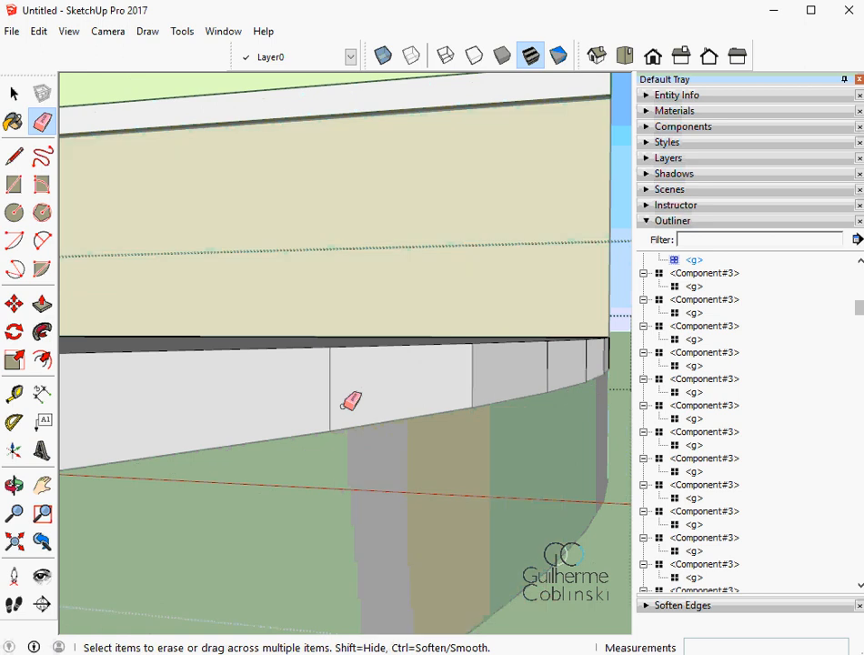
Soften the vertical segment lines along the tread slab's curved outer face and finish editing the components.
{"action": "scroll", "coordinate": [351, 401], "scroll_direction": "down", "scroll_amount": 1}
{"action": "left_click", "coordinate": [330, 402], "text": "ctrl"}
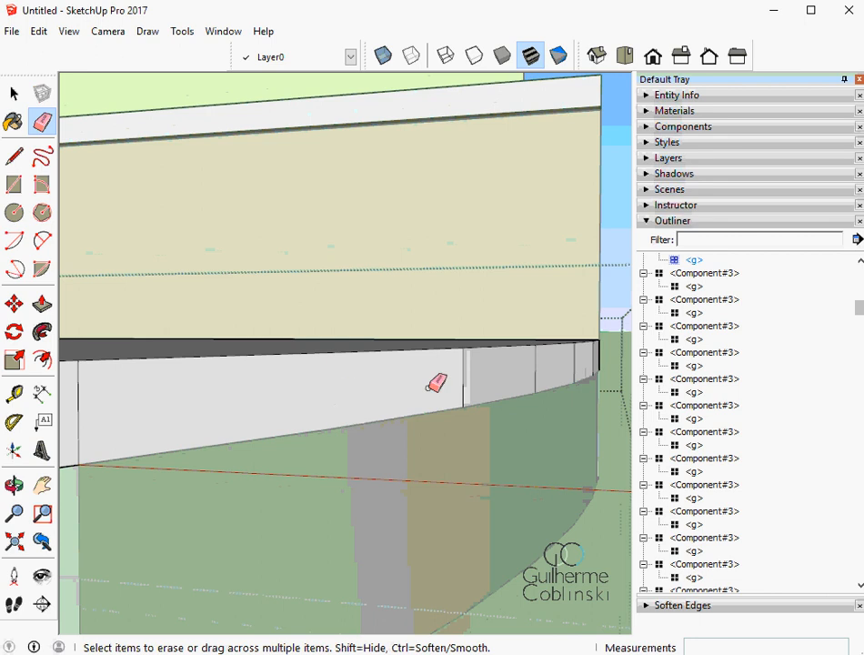
{"action": "left_click", "coordinate": [464, 383], "text": "ctrl"}
{"action": "scroll", "coordinate": [591, 356], "scroll_direction": "up", "scroll_amount": 3}
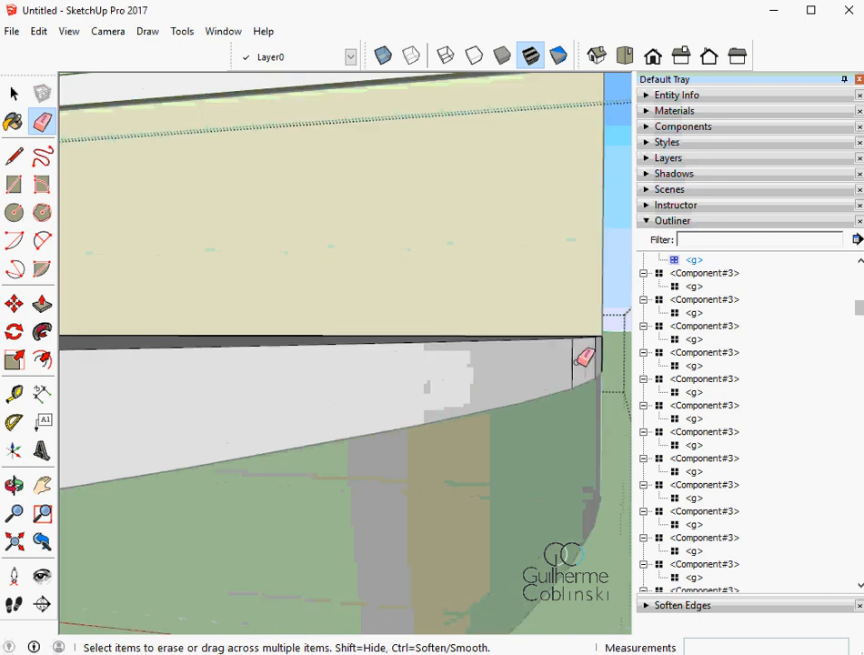
{"action": "middle_click_drag", "start_coordinate": [596, 356], "coordinate": [458, 402]}
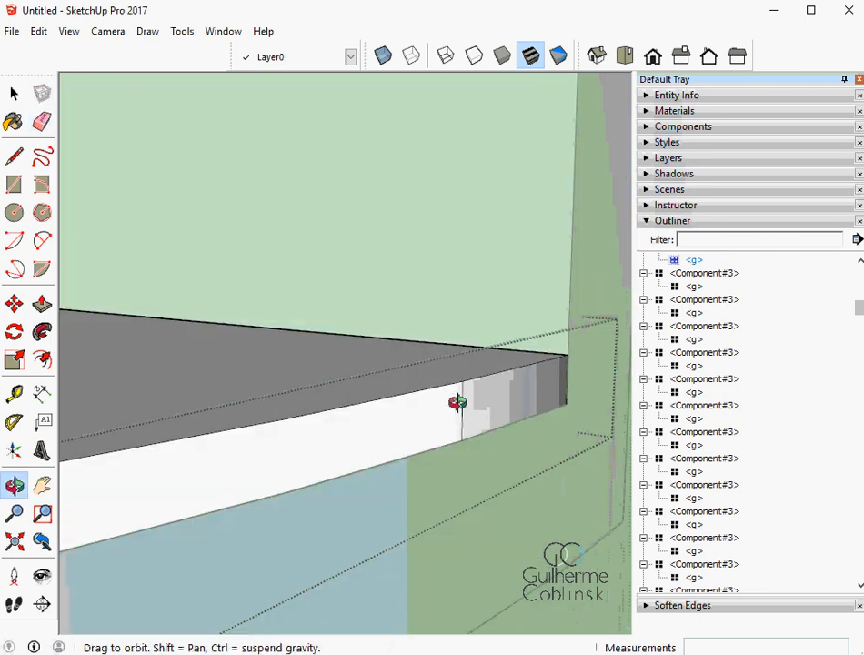
{"action": "left_click", "coordinate": [461, 411], "text": "ctrl"}
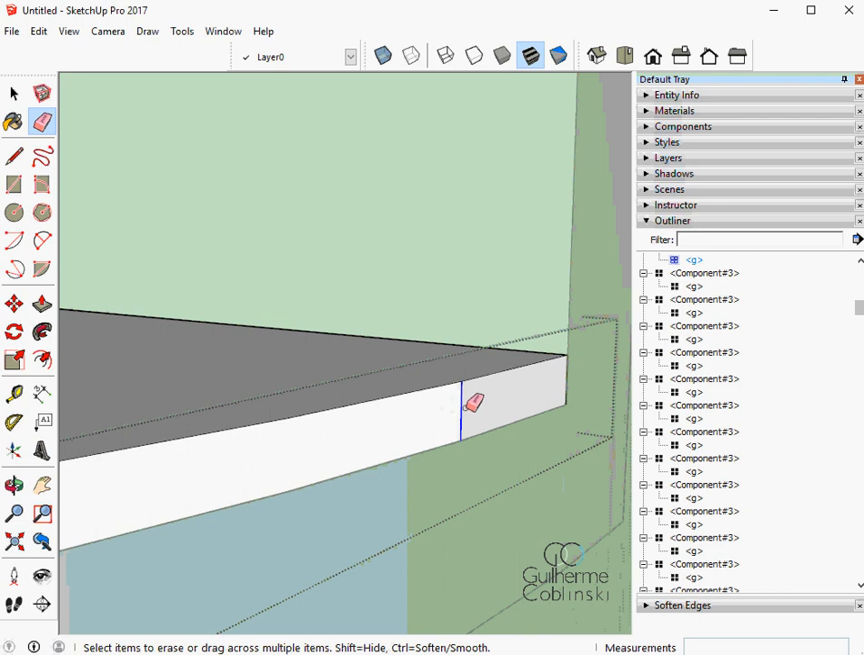
{"action": "mouse_move", "coordinate": [516, 407]}
{"action": "middle_mouse_down"}
{"action": "mouse_move", "coordinate": [529, 415]}
{"action": "mouse_move", "coordinate": [303, 465]}
{"action": "mouse_move", "coordinate": [291, 458]}
{"action": "mouse_move", "coordinate": [313, 436]}
{"action": "middle_mouse_up"}
{"action": "scroll", "coordinate": [306, 441], "scroll_direction": "down", "scroll_amount": 5}
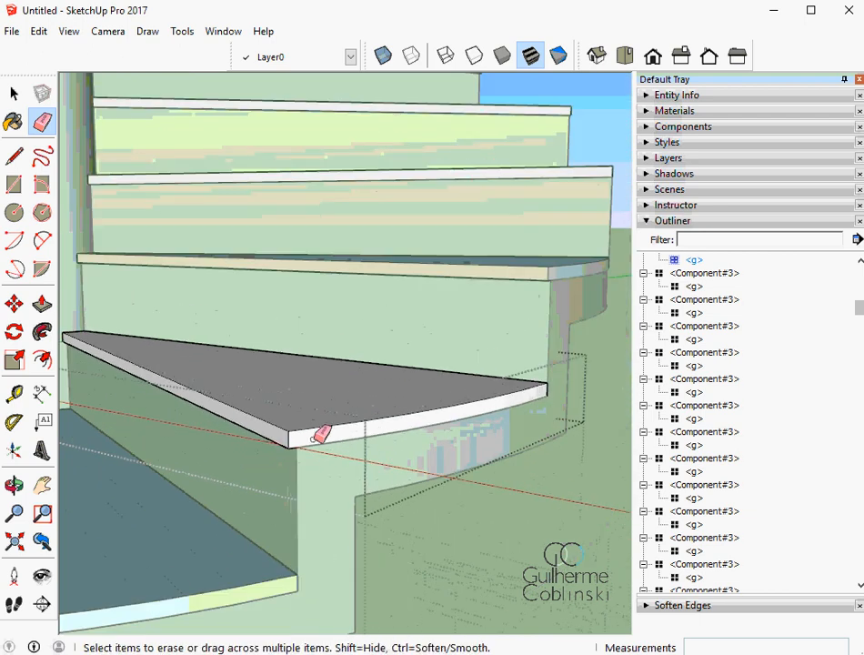
{"action": "mouse_move", "coordinate": [407, 431]}
{"action": "middle_mouse_down"}
{"action": "mouse_move", "coordinate": [356, 472]}
{"action": "mouse_move", "coordinate": [142, 486]}
{"action": "mouse_move", "coordinate": [453, 507]}
{"action": "mouse_move", "coordinate": [197, 520]}
{"action": "mouse_move", "coordinate": [196, 475]}
{"action": "middle_mouse_up"}
{"action": "scroll", "coordinate": [388, 440], "scroll_direction": "down", "scroll_amount": 2}
{"action": "key", "text": "space"}
{"action": "key", "text": "Escape"}
Examine the whole staircase with its new tread slabs, checking the lowest and highest steps.
{"action": "scroll", "coordinate": [388, 446], "scroll_direction": "down", "scroll_amount": 4}
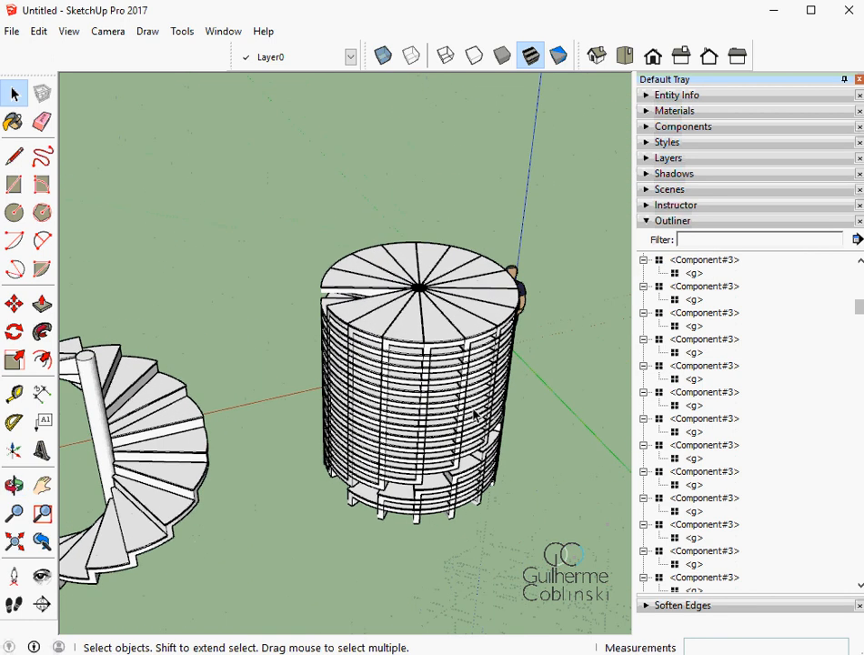
{"action": "scroll", "coordinate": [421, 393], "scroll_direction": "down", "scroll_amount": 2}
{"action": "middle_click_drag", "start_coordinate": [421, 361], "coordinate": [500, 399]}
{"action": "scroll", "coordinate": [495, 486], "scroll_direction": "up", "scroll_amount": 10}
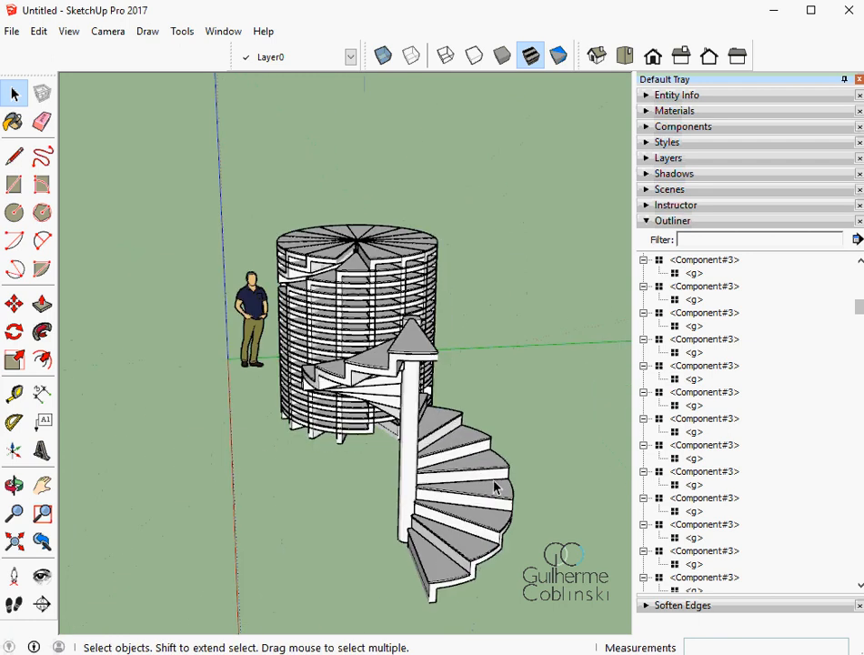
{"action": "left_click", "coordinate": [393, 595]}
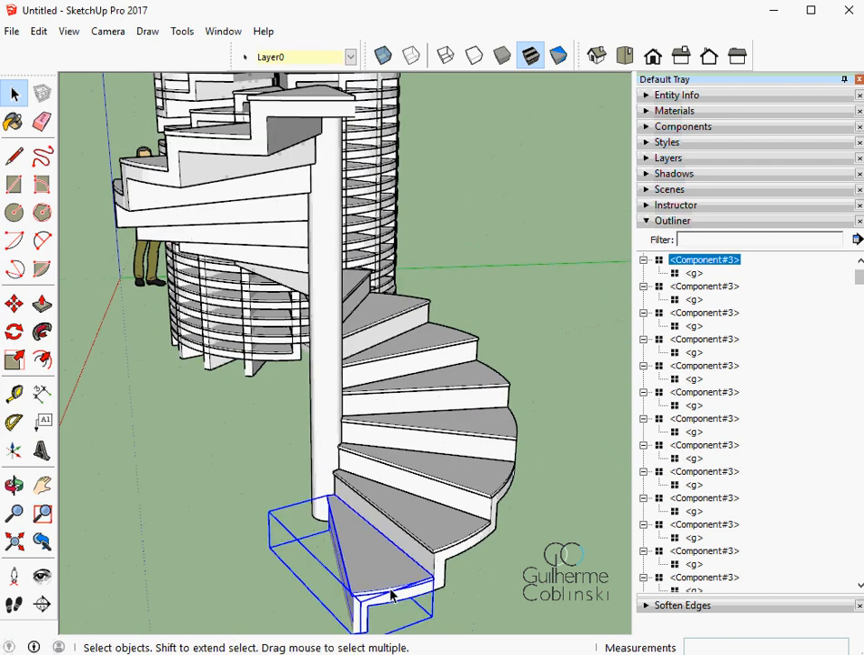
{"action": "scroll", "coordinate": [392, 595], "scroll_direction": "down", "scroll_amount": 3}
{"action": "middle_click_drag", "start_coordinate": [353, 454], "coordinate": [415, 522]}
{"action": "left_click", "coordinate": [439, 443]}
{"action": "middle_click_drag", "start_coordinate": [439, 443], "coordinate": [439, 391]}
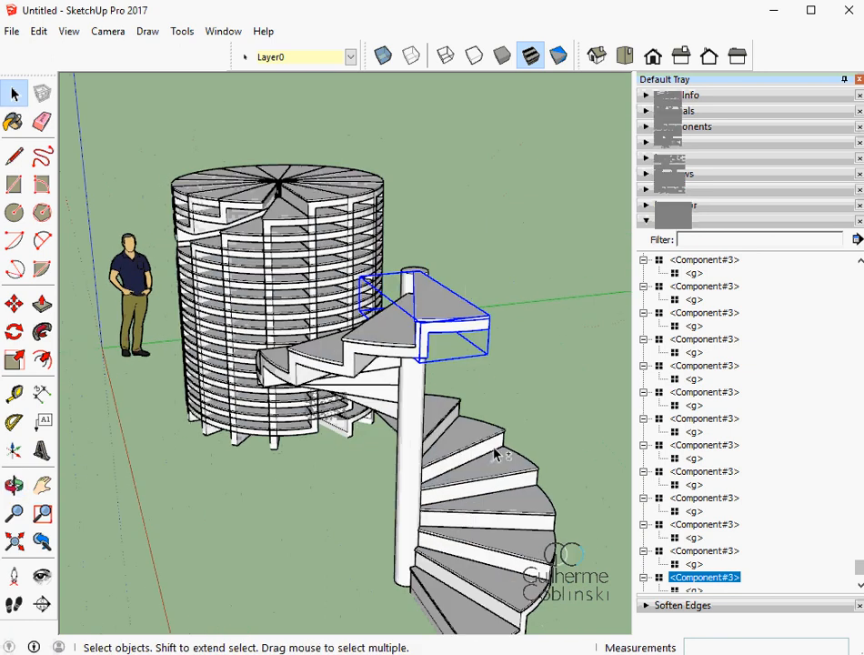
{"action": "middle_click_drag", "start_coordinate": [496, 455], "coordinate": [393, 466]}
{"action": "scroll", "coordinate": [442, 420], "scroll_direction": "up", "scroll_amount": 3}
Measure the lowest step's height from the riser line to its tread, and the rise from its tread to the second tread.
{"action": "left_click", "coordinate": [432, 442]}
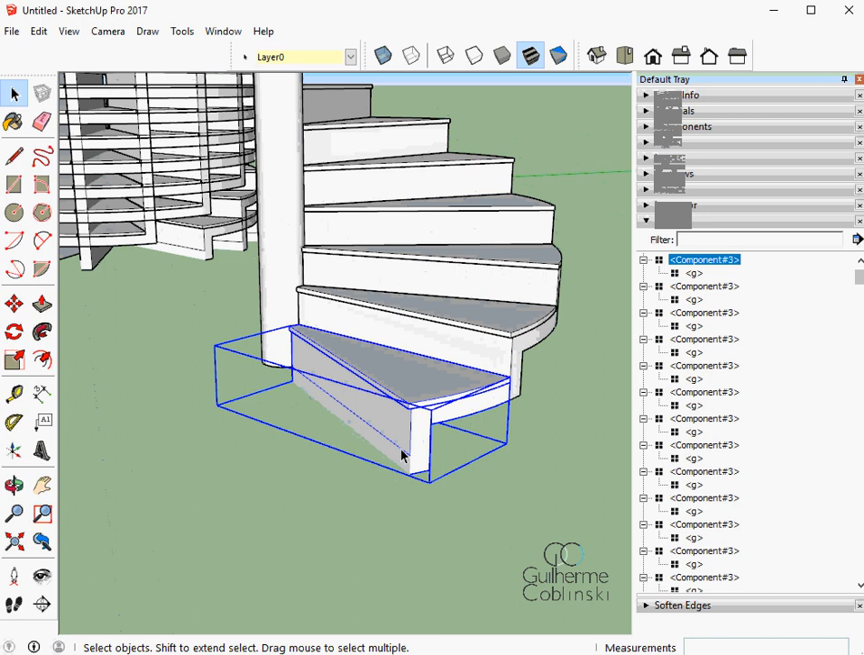
{"action": "key", "text": "t"}
{"action": "scroll", "coordinate": [404, 436], "scroll_direction": "up", "scroll_amount": 2}
{"action": "left_click", "coordinate": [405, 439]}
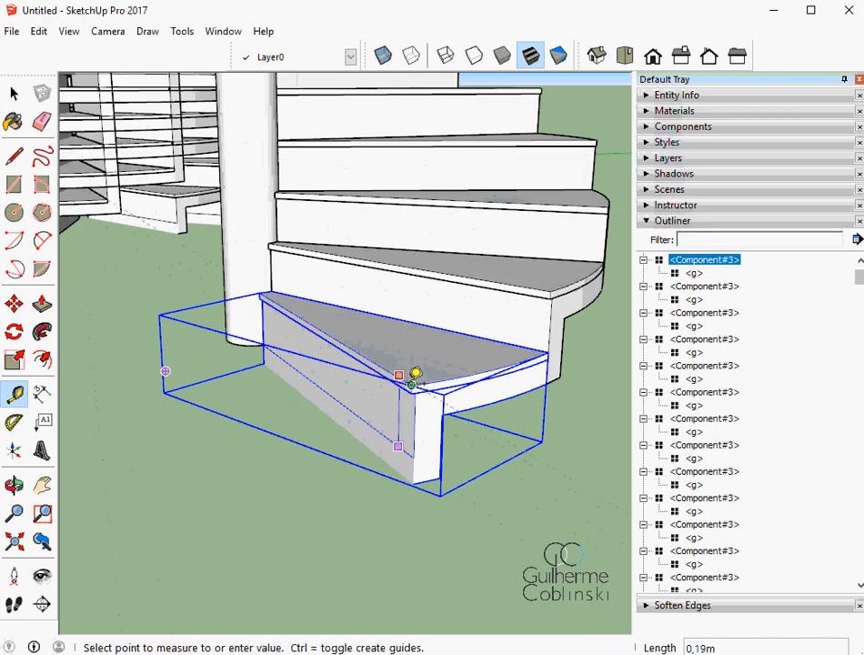
{"action": "scroll", "coordinate": [414, 369], "scroll_direction": "up", "scroll_amount": 3}
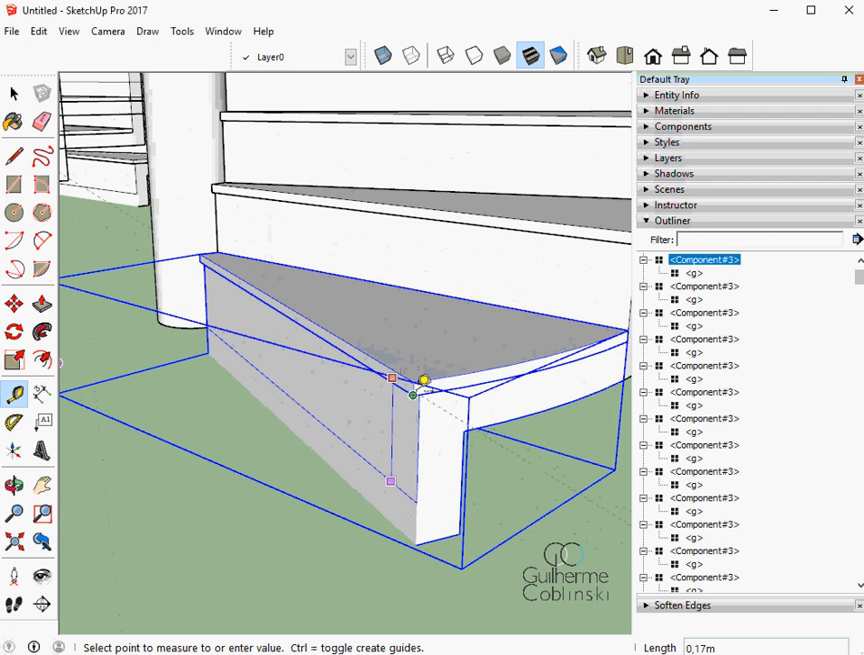
{"action": "scroll", "coordinate": [424, 378], "scroll_direction": "down", "scroll_amount": 2}
{"action": "left_click", "coordinate": [421, 384]}
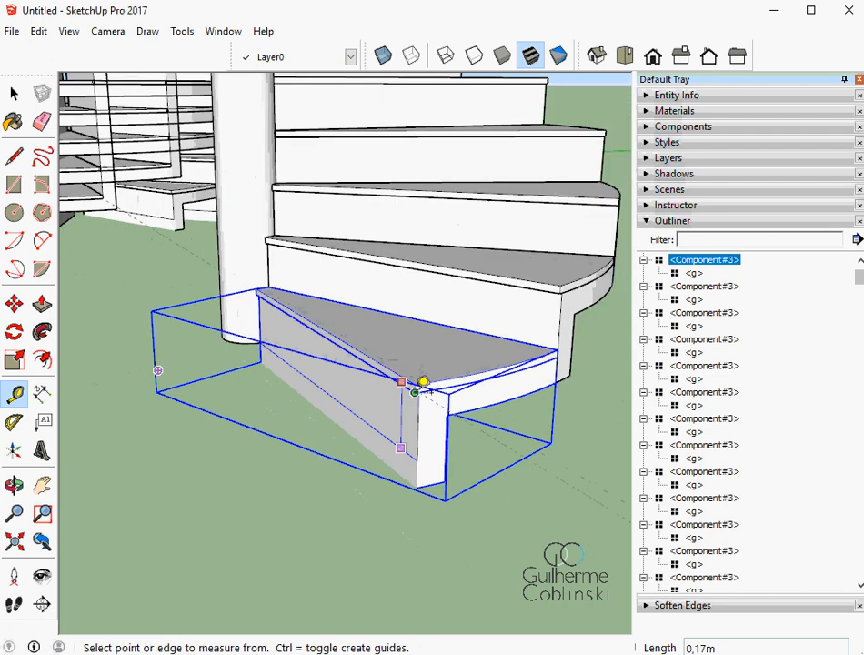
{"action": "left_click", "coordinate": [481, 333]}
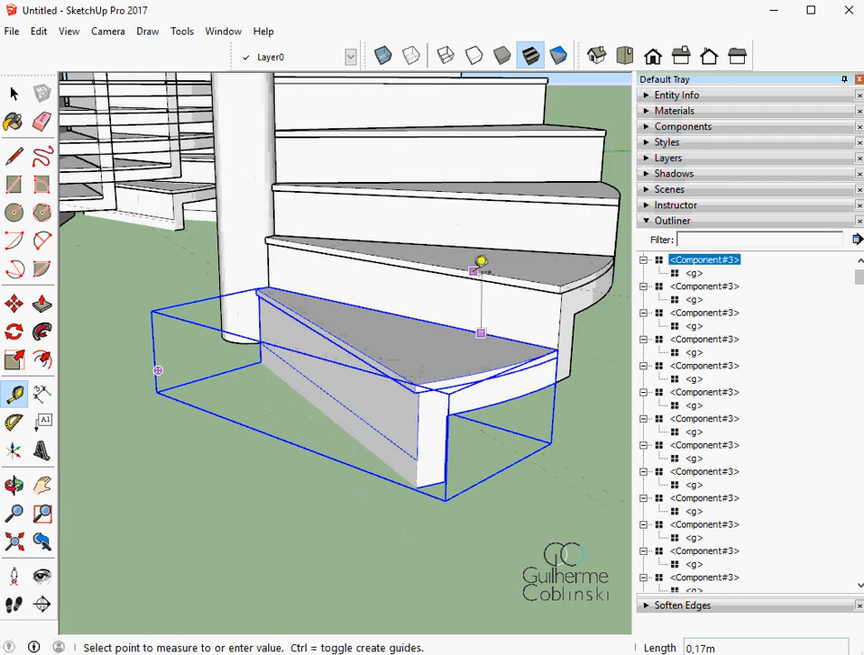
{"action": "left_click", "coordinate": [481, 262]}
{"action": "scroll", "coordinate": [302, 447], "scroll_direction": "up", "scroll_amount": 2}
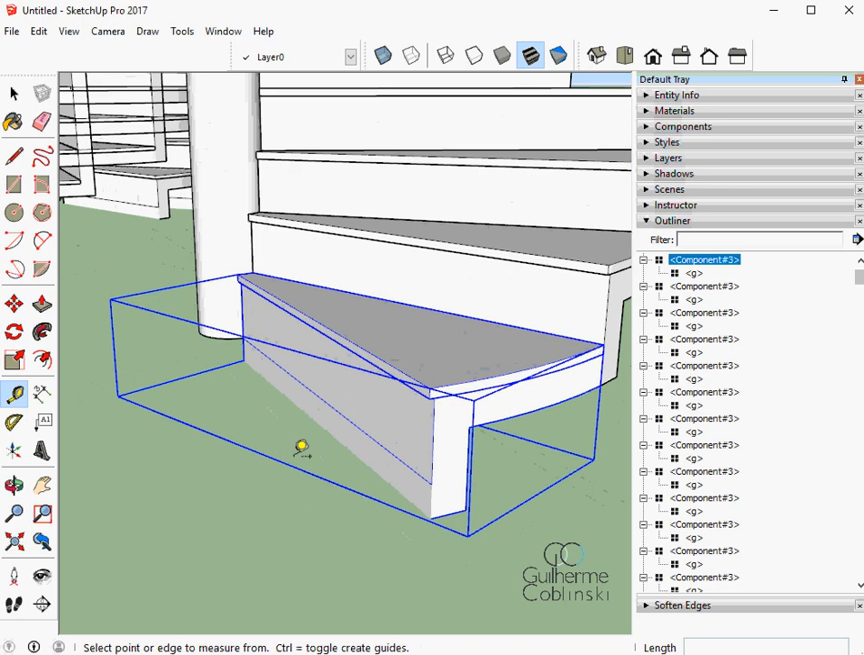
Measure down the lowest step's riser from the top front edge of its tread slab toward the horizontal riser line.
{"action": "key", "text": "space"}
{"action": "left_click", "coordinate": [271, 530]}
{"action": "mouse_move", "coordinate": [390, 459]}
{"action": "middle_mouse_down"}
{"action": "mouse_move", "coordinate": [403, 427]}
{"action": "mouse_move", "coordinate": [392, 445]}
{"action": "middle_mouse_up"}
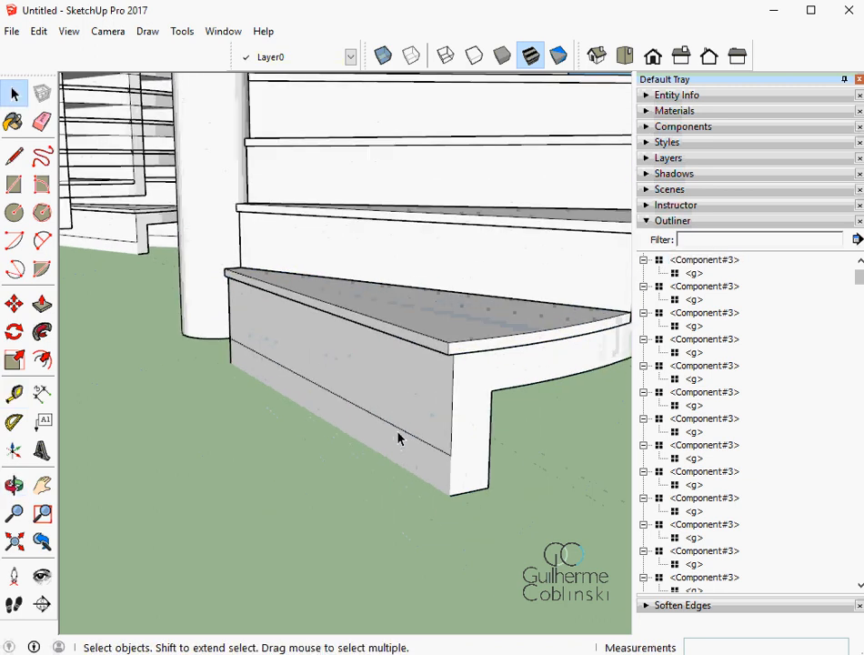
{"action": "key", "text": "t"}
{"action": "scroll", "coordinate": [411, 357], "scroll_direction": "up", "scroll_amount": 1}
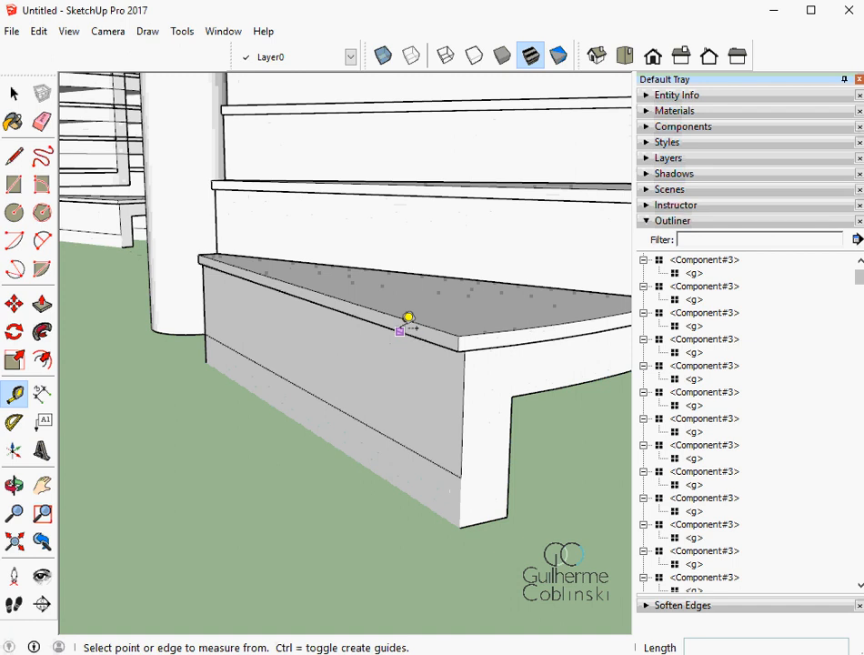
{"action": "middle_click_drag", "start_coordinate": [420, 342], "coordinate": [409, 318]}
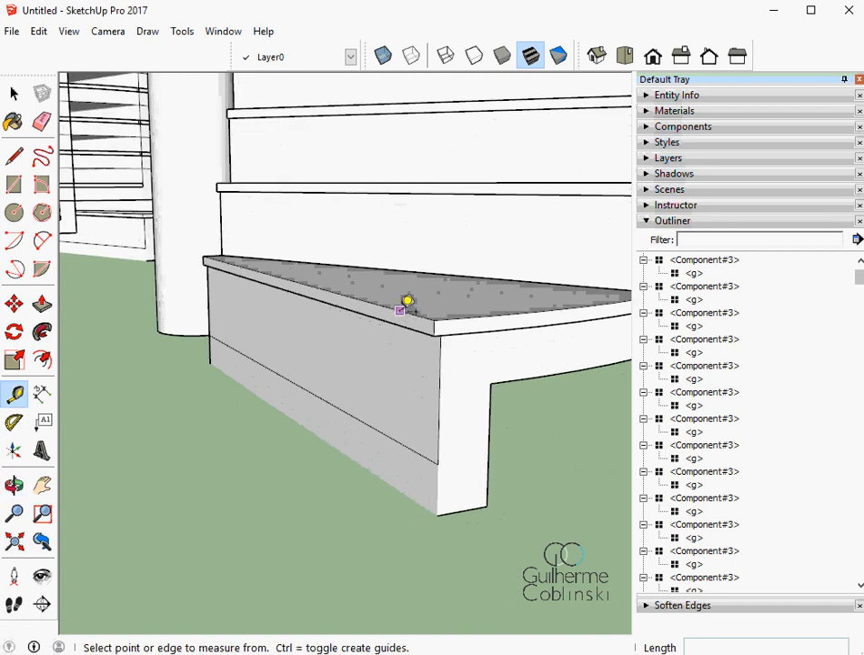
{"action": "left_click", "coordinate": [400, 311]}
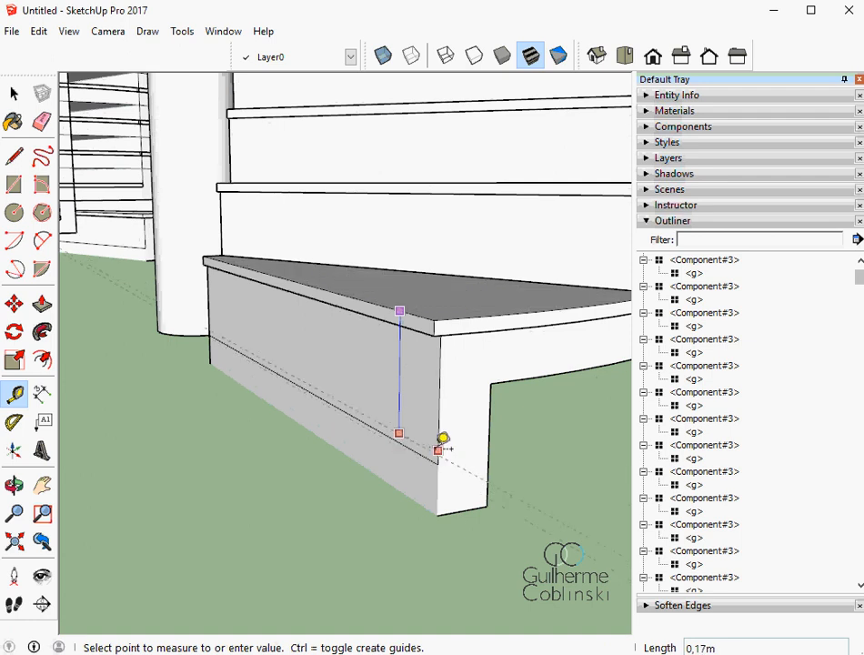
{"action": "key", "text": "space"}
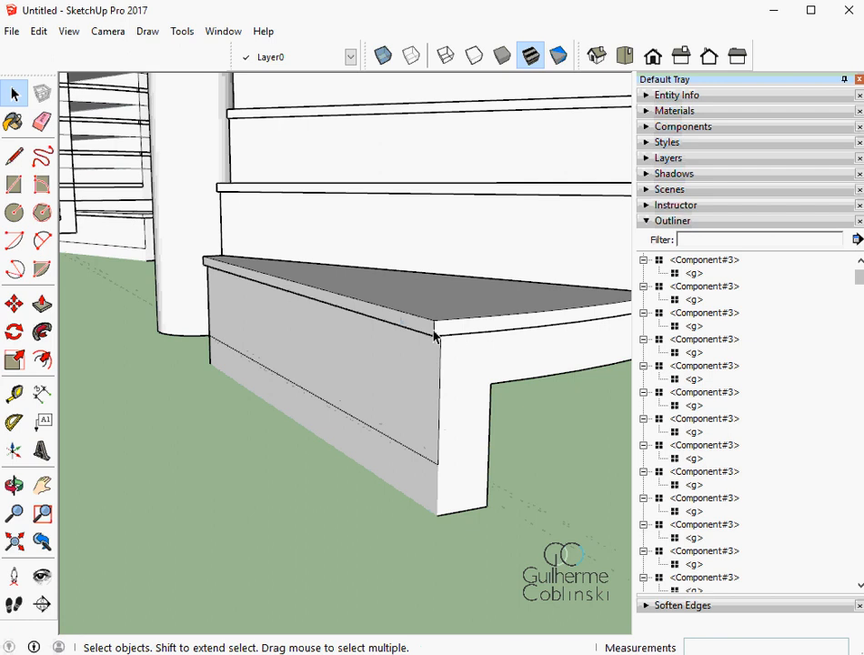
Make the lowest step component unique so it can be edited separately from the other steps.
{"action": "left_click", "coordinate": [418, 389]}
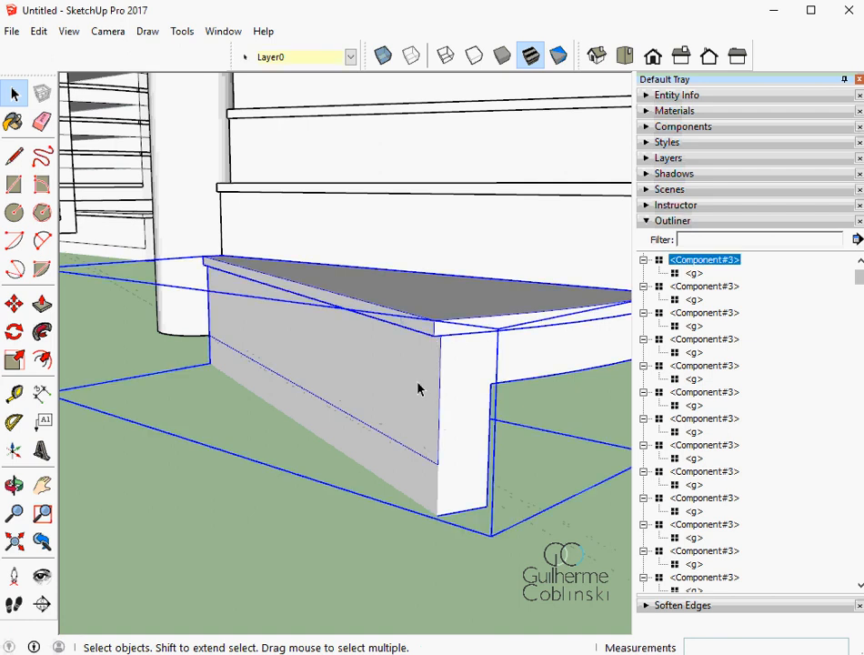
{"action": "scroll", "coordinate": [399, 451], "scroll_direction": "down", "scroll_amount": 5}
{"action": "left_click", "coordinate": [434, 500]}
{"action": "left_click", "coordinate": [418, 452]}
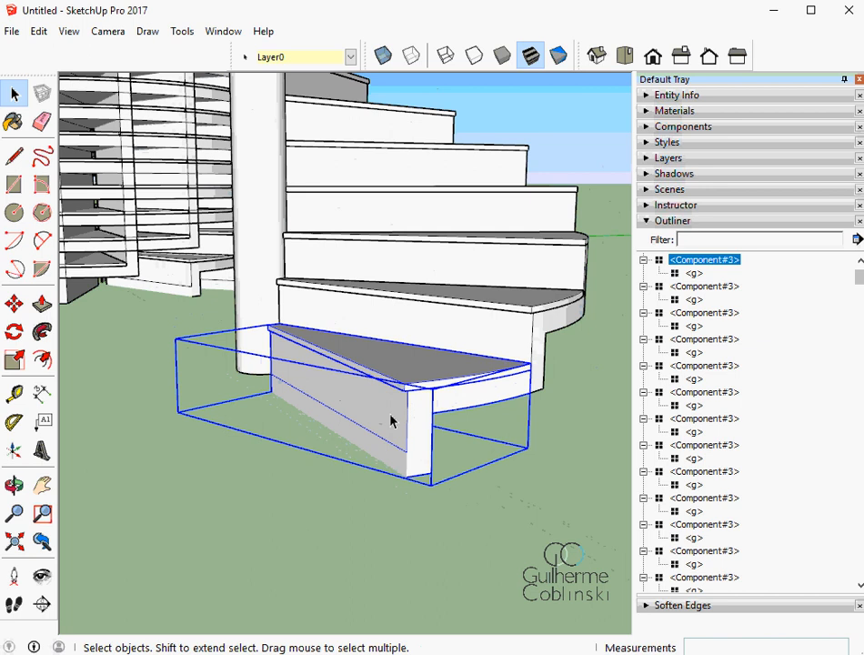
{"action": "right_click", "coordinate": [391, 420]}
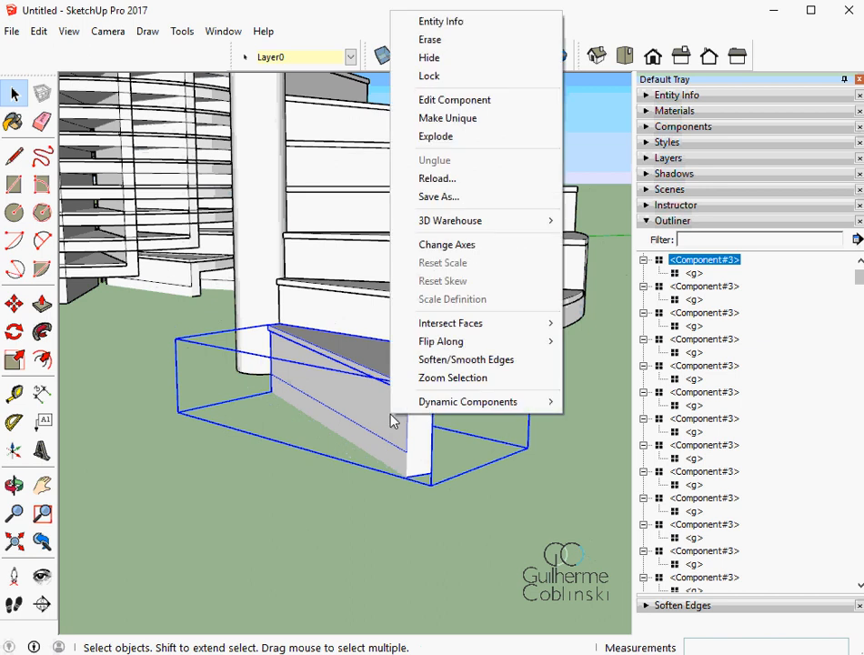
{"action": "left_click", "coordinate": [464, 128]}
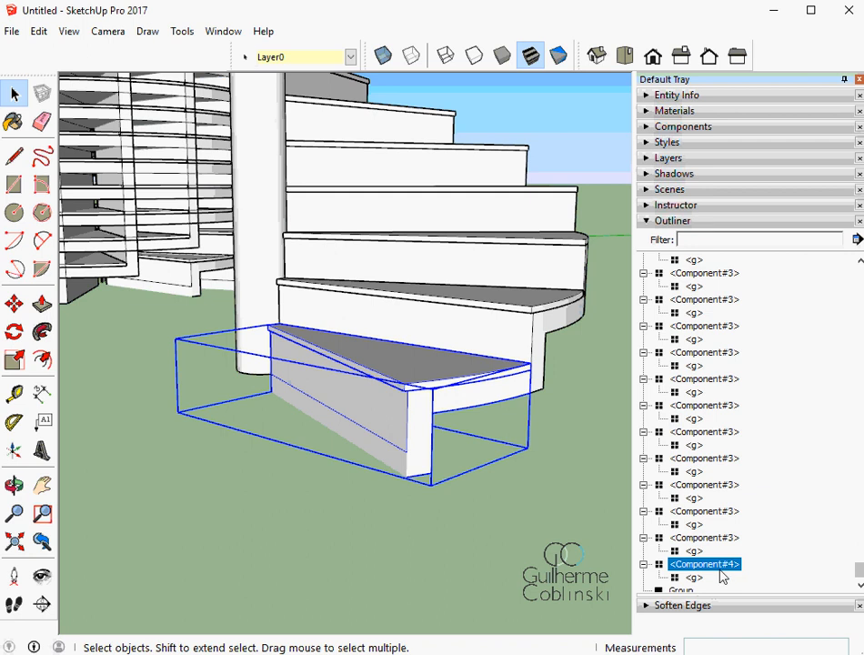
Open the lowest step for editing and place a guide line on its riser 0.15 m below the tread slab's underside edge.
{"action": "double_click", "coordinate": [409, 426]}
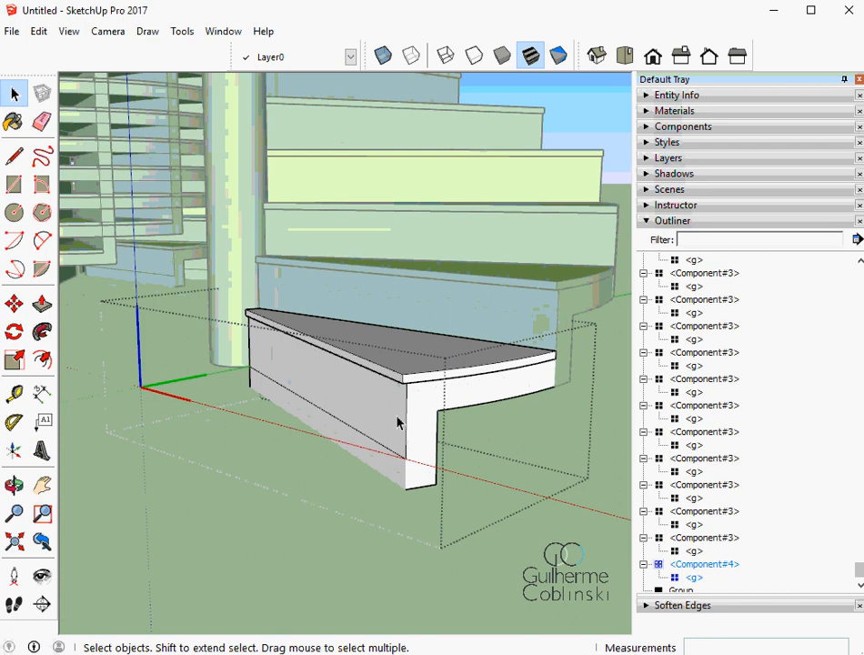
{"action": "key", "text": "t"}
{"action": "scroll", "coordinate": [395, 388], "scroll_direction": "up", "scroll_amount": 2}
{"action": "middle_click_drag", "start_coordinate": [394, 422], "coordinate": [398, 215]}
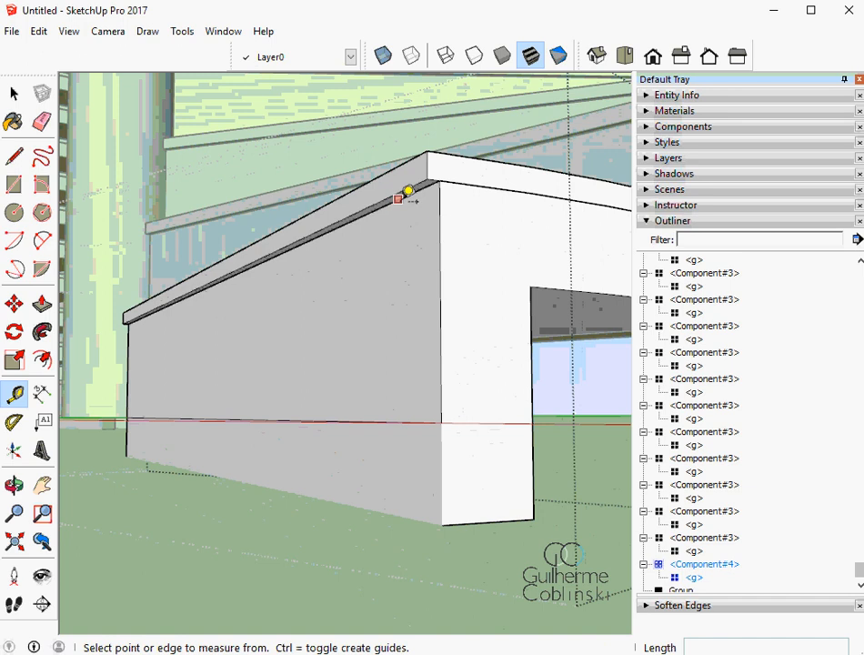
{"action": "scroll", "coordinate": [399, 199], "scroll_direction": "up", "scroll_amount": 2}
{"action": "left_click", "coordinate": [412, 192]}
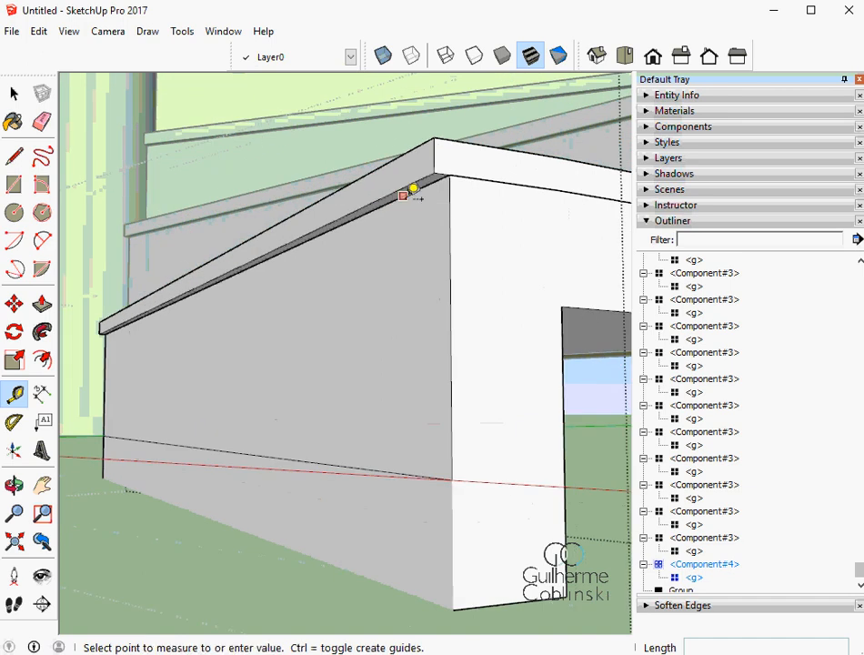
{"action": "left_click", "coordinate": [411, 324]}
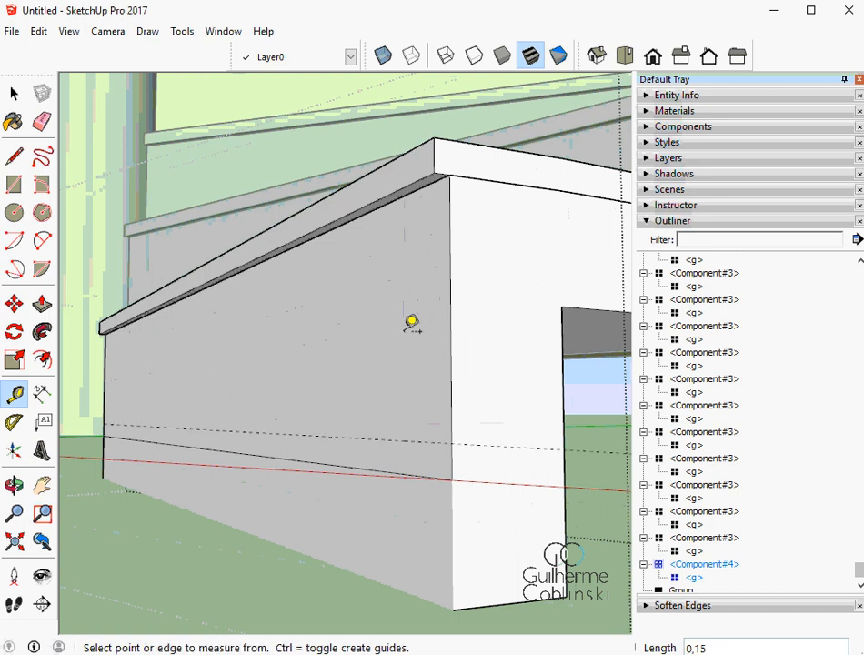
Trace a line along the guide across the riser face and erase the old horizontal line just below it.
{"action": "mouse_move", "coordinate": [411, 324]}
{"action": "middle_mouse_down"}
{"action": "mouse_move", "coordinate": [404, 386]}
{"action": "mouse_move", "coordinate": [426, 374]}
{"action": "middle_mouse_up"}
{"action": "key", "text": "l"}
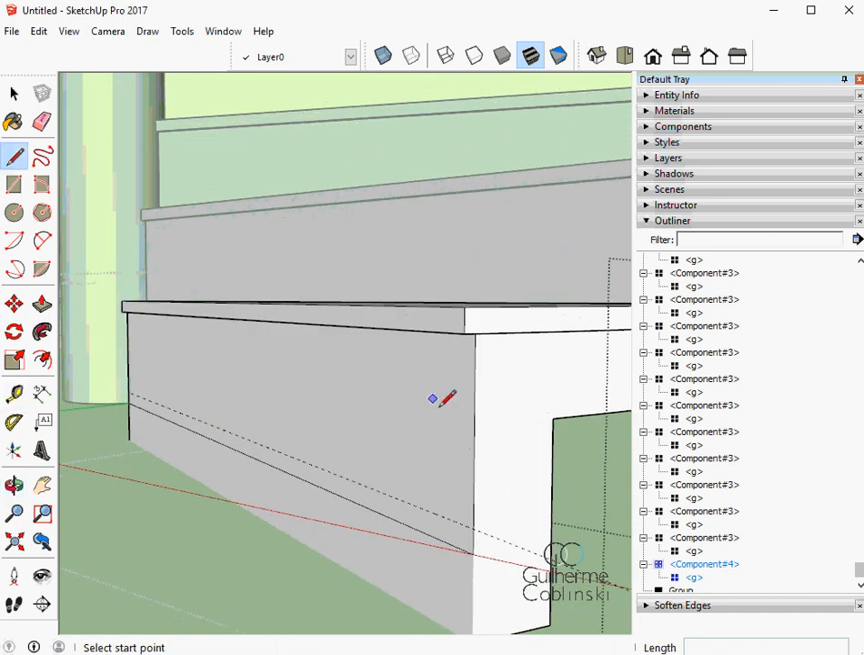
{"action": "left_click", "coordinate": [473, 527]}
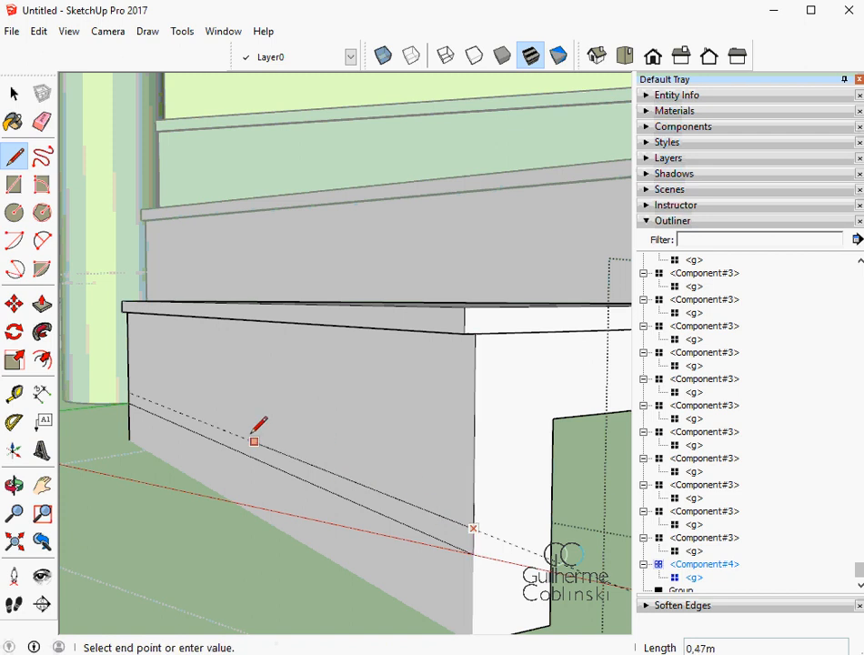
{"action": "left_click", "coordinate": [128, 392]}
{"action": "scroll", "coordinate": [130, 385], "scroll_direction": "down", "scroll_amount": 2}
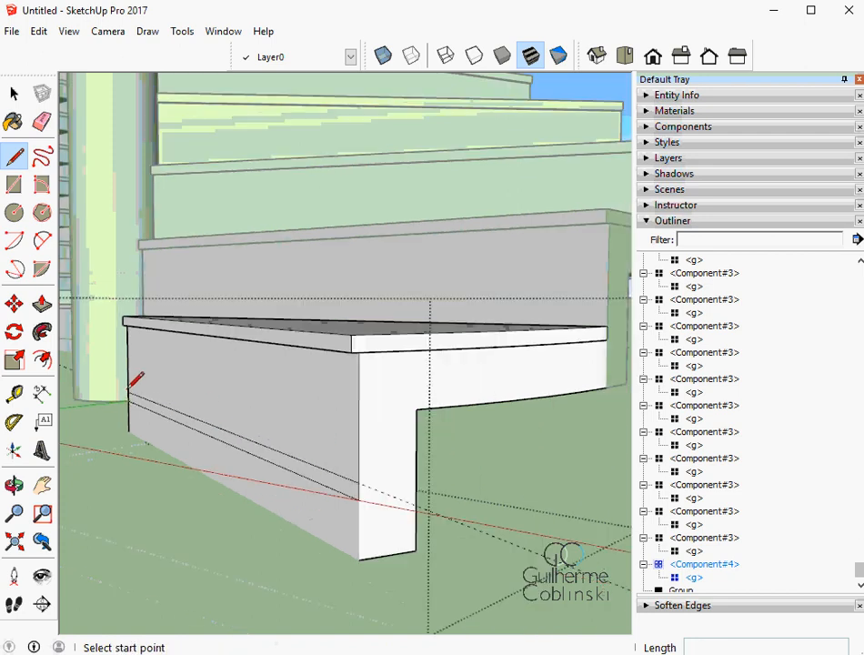
{"action": "middle_click_drag", "start_coordinate": [135, 380], "coordinate": [144, 401]}
{"action": "key", "text": "e"}
{"action": "left_click_drag", "start_coordinate": [222, 443], "coordinate": [263, 499]}
Try to push the strip of the riser face that lies below the new line.
{"action": "key", "text": "space"}
{"action": "left_click", "coordinate": [308, 520]}
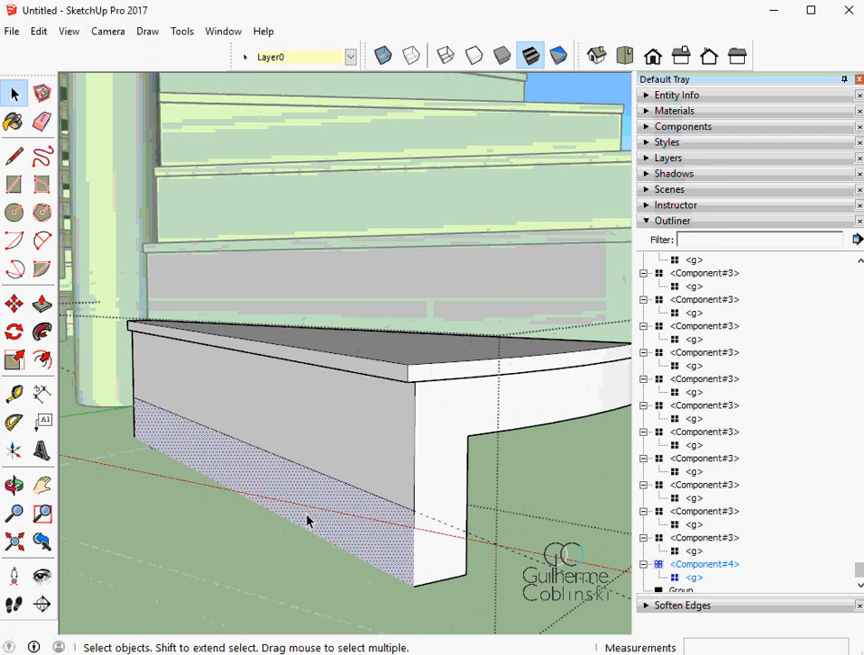
{"action": "middle_click_drag", "start_coordinate": [366, 538], "coordinate": [402, 310]}
{"action": "scroll", "coordinate": [403, 309], "scroll_direction": "up", "scroll_amount": 4}
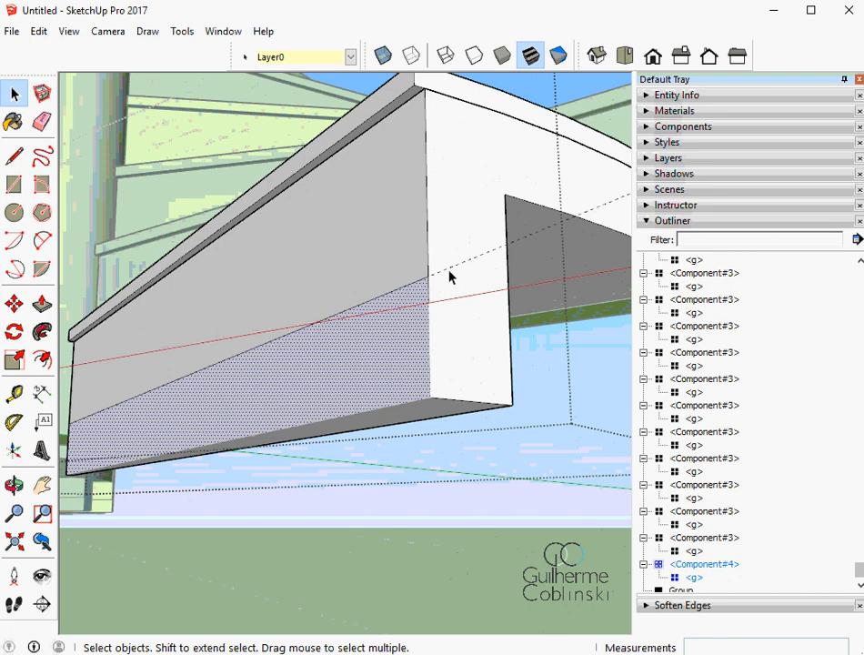
{"action": "key", "text": "p"}
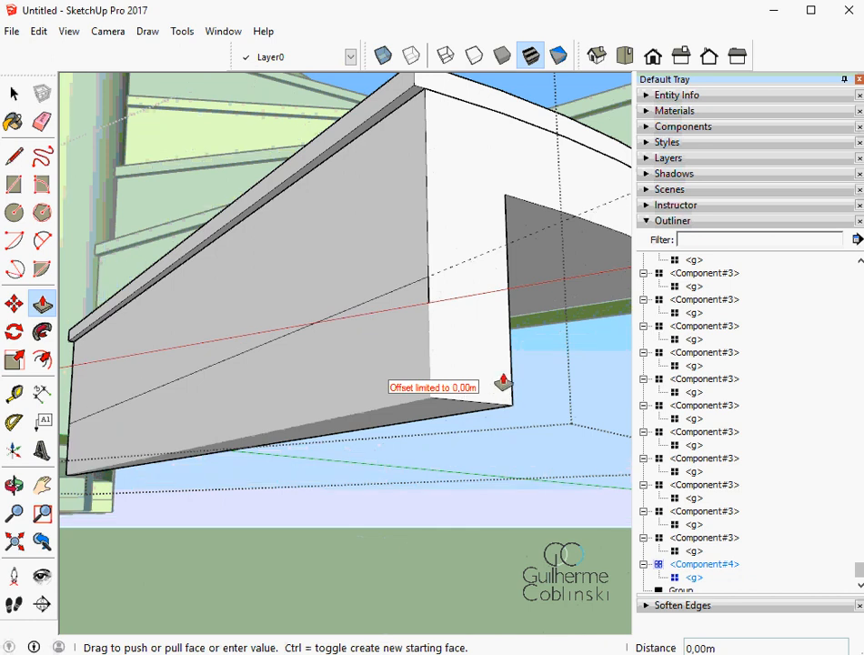
{"action": "key", "text": "space"}
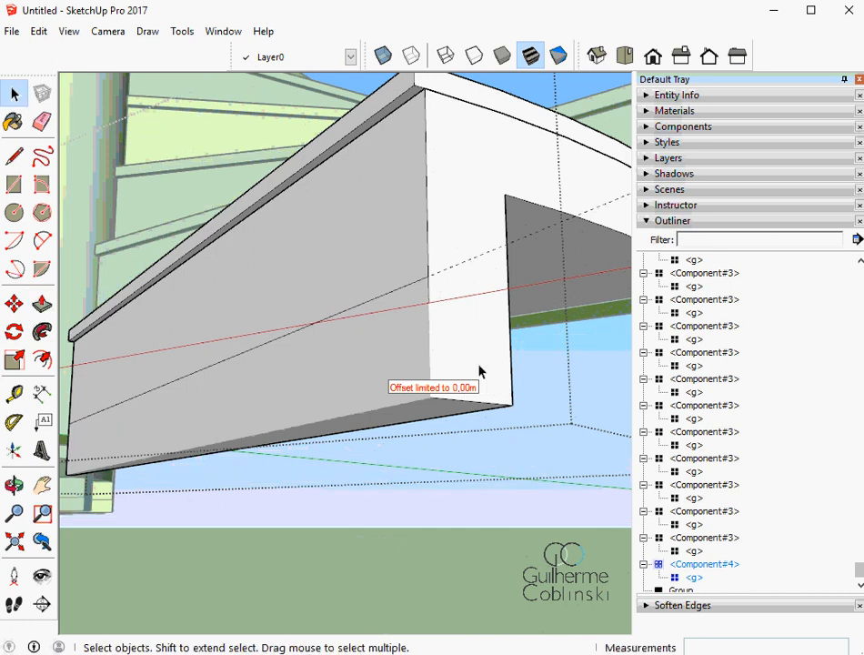
{"action": "triple_click", "coordinate": [475, 360]}
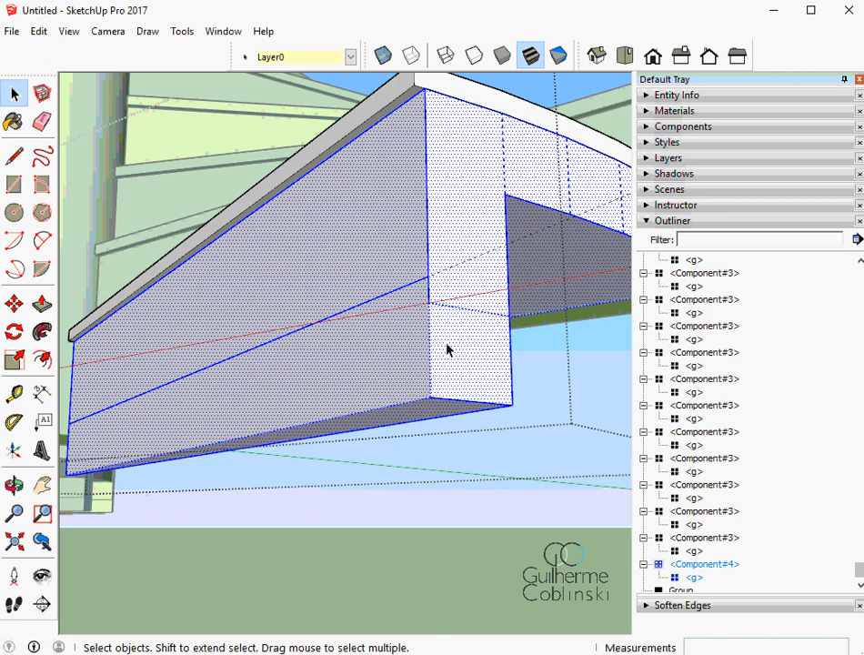
{"action": "middle_click_drag", "start_coordinate": [447, 350], "coordinate": [300, 357]}
{"action": "middle_click_drag", "start_coordinate": [326, 308], "coordinate": [343, 388]}
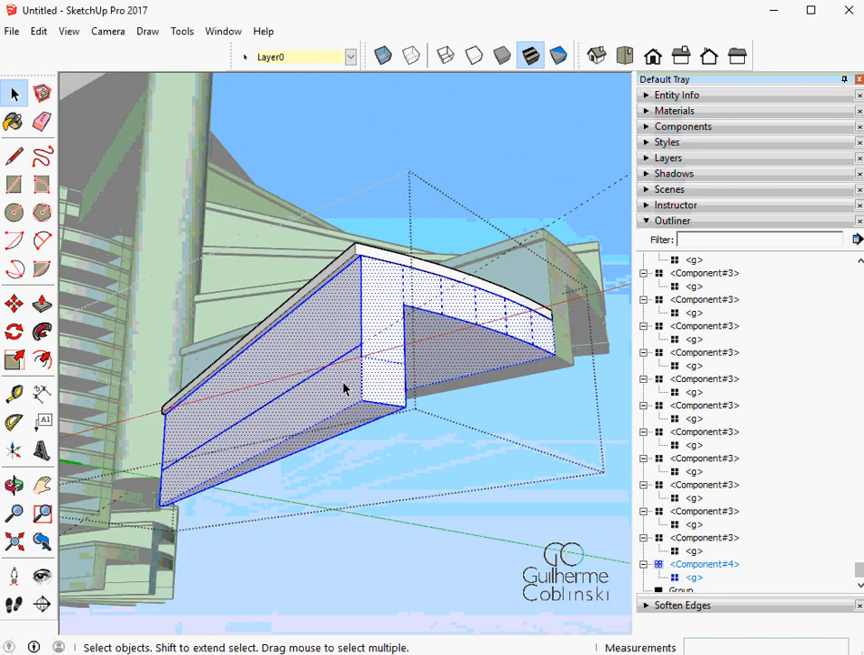
{"action": "scroll", "coordinate": [370, 395], "scroll_direction": "up", "scroll_amount": 3}
{"action": "key", "text": "Escape"}
{"action": "key", "text": "Escape"}
{"action": "scroll", "coordinate": [360, 385], "scroll_direction": "up", "scroll_amount": 2}
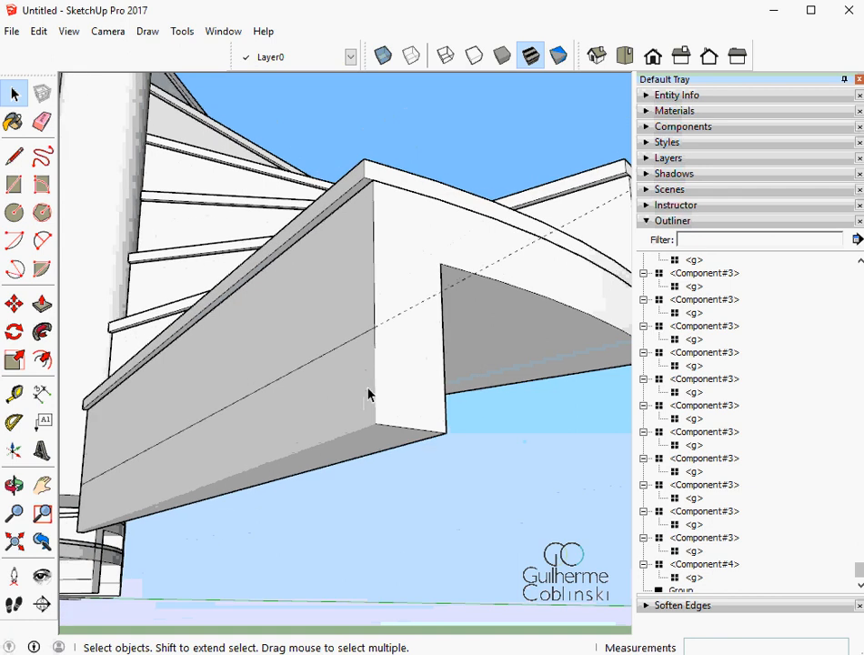
Reopen the lowest step and push the bottom of its riser up about 0.09 m to the guide line.
{"action": "double_click", "coordinate": [368, 393]}
{"action": "scroll", "coordinate": [369, 389], "scroll_direction": "up", "scroll_amount": 2}
{"action": "middle_click_drag", "start_coordinate": [400, 320], "coordinate": [385, 398]}
{"action": "left_click", "coordinate": [367, 394]}
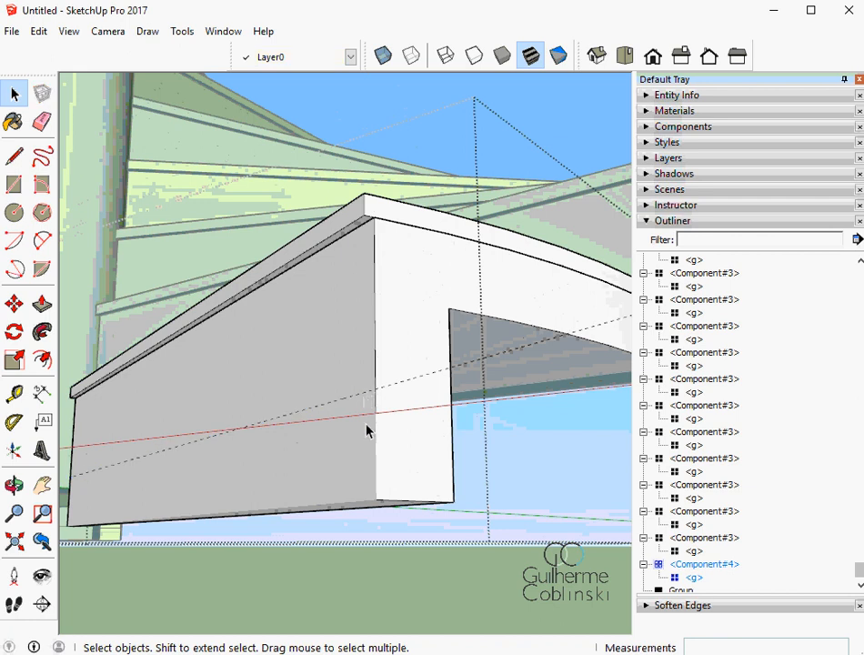
{"action": "middle_click_drag", "start_coordinate": [366, 428], "coordinate": [372, 395]}
{"action": "key", "text": "p"}
{"action": "left_click_drag", "start_coordinate": [372, 440], "coordinate": [382, 321]}
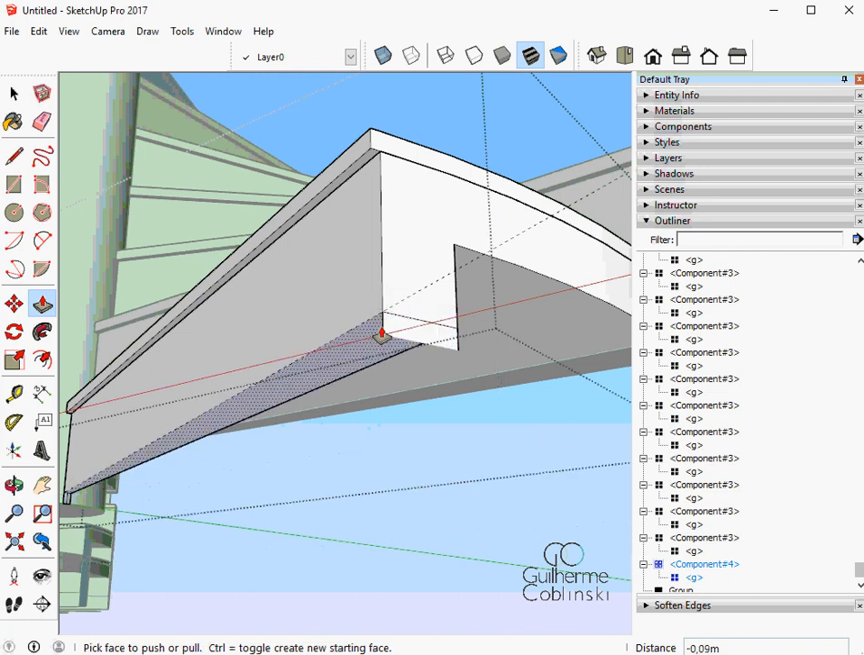
Erase the leftover face and edges below the riser's outer end.
{"action": "middle_click_drag", "start_coordinate": [382, 337], "coordinate": [421, 516]}
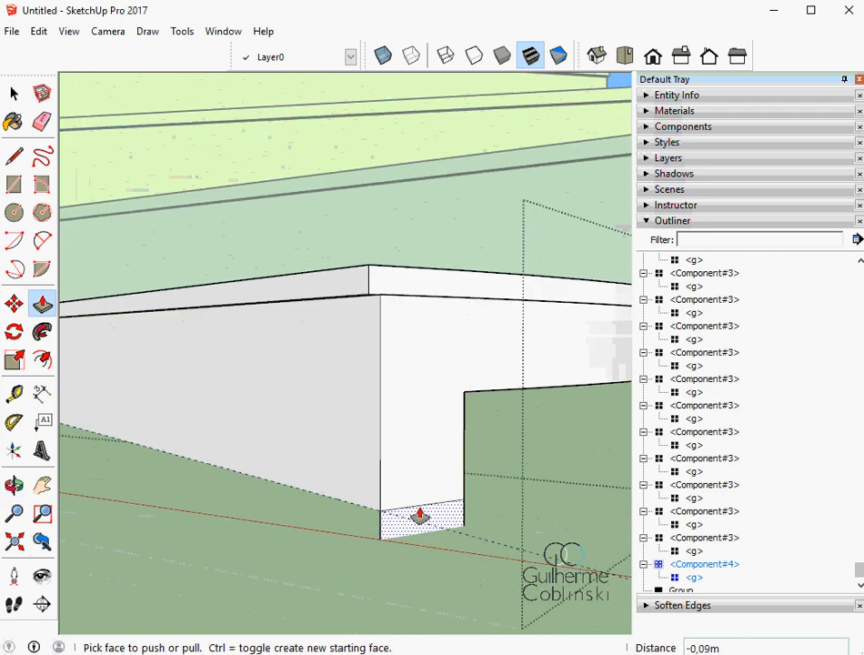
{"action": "key", "text": "e"}
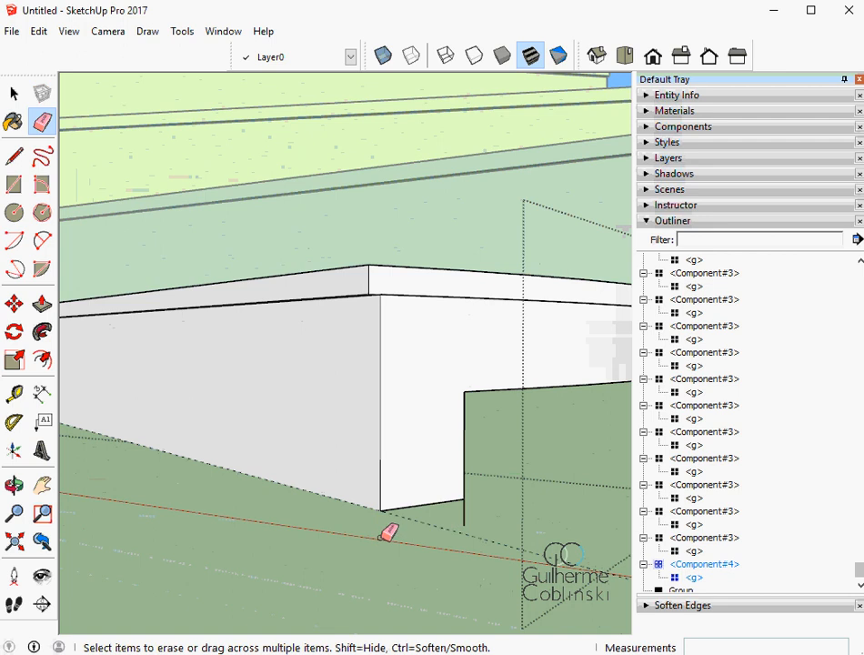
{"action": "left_click_drag", "start_coordinate": [384, 536], "coordinate": [458, 521]}
Draw a line about 1.10 m long along the bottom of the lowest riser, from its outer corner to the column.
{"action": "scroll", "coordinate": [461, 510], "scroll_direction": "down", "scroll_amount": 4}
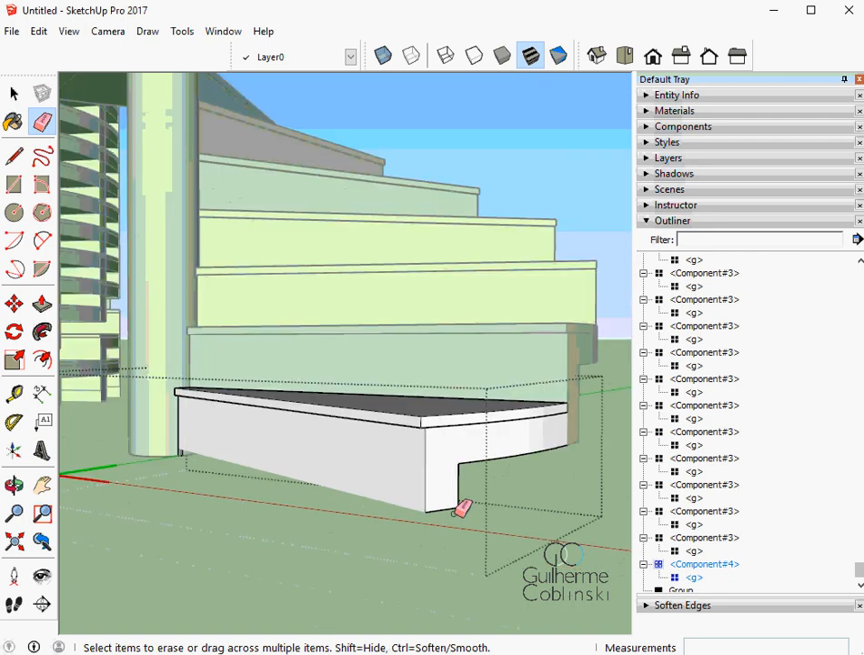
{"action": "scroll", "coordinate": [432, 497], "scroll_direction": "up", "scroll_amount": 2}
{"action": "key", "text": "l"}
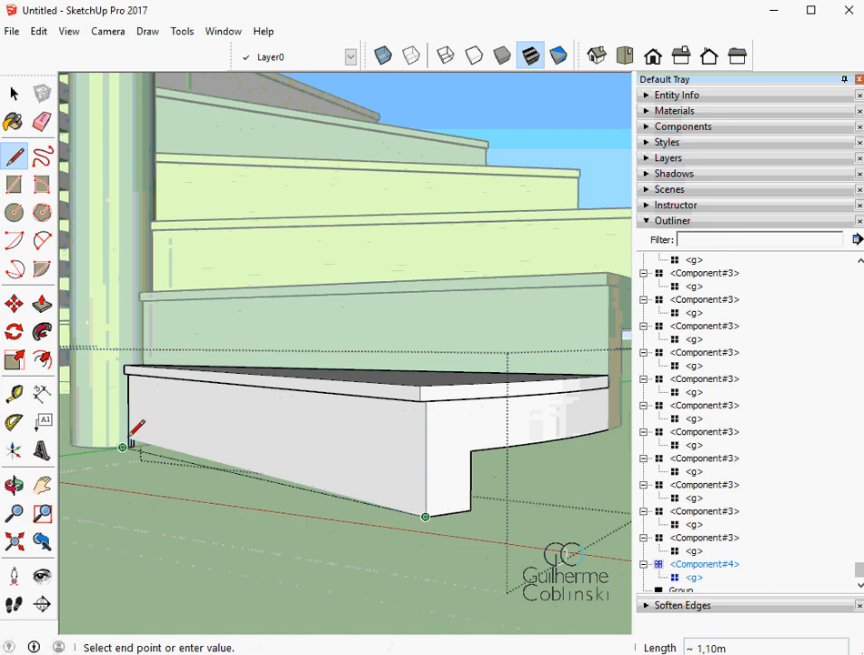
{"action": "left_click", "coordinate": [127, 445]}
{"action": "middle_click_drag", "start_coordinate": [226, 453], "coordinate": [272, 403]}
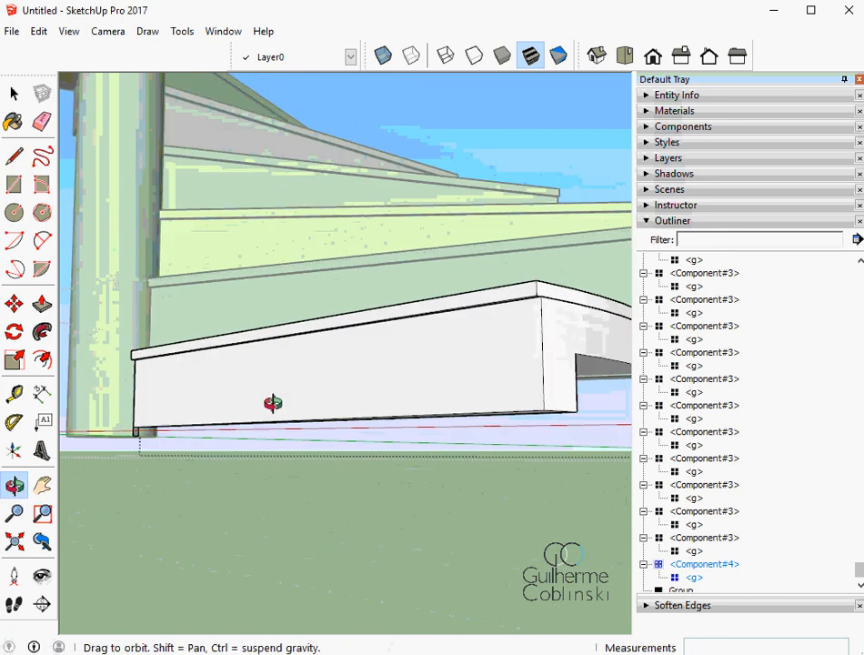
Erase the leftover edges below the riser's inner end beside the column and finish editing the lowest step.
{"action": "scroll", "coordinate": [140, 424], "scroll_direction": "up", "scroll_amount": 5}
{"action": "middle_click_drag", "start_coordinate": [133, 428], "coordinate": [125, 376]}
{"action": "scroll", "coordinate": [139, 402], "scroll_direction": "up", "scroll_amount": 1}
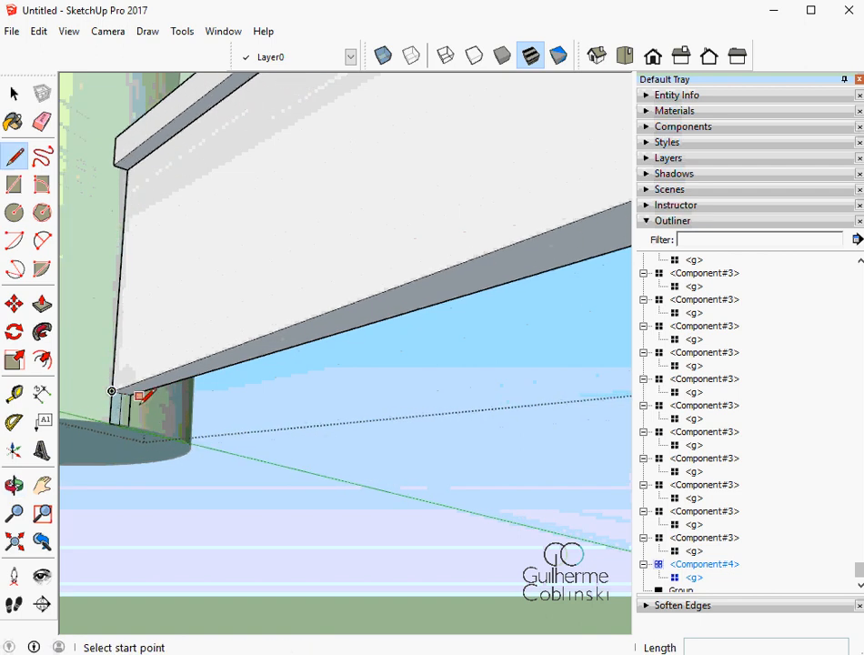
{"action": "scroll", "coordinate": [139, 404], "scroll_direction": "up", "scroll_amount": 2}
{"action": "key", "text": "e"}
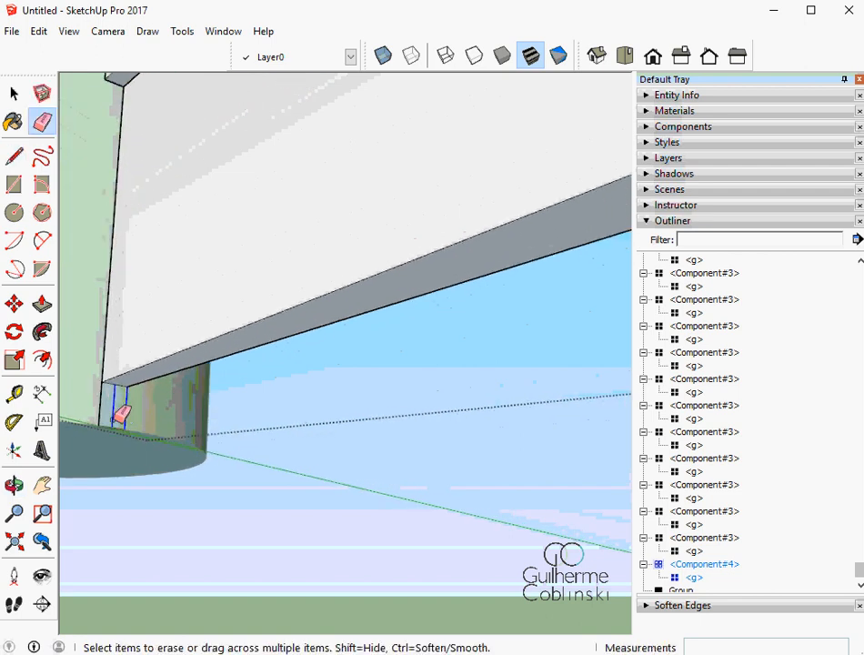
{"action": "scroll", "coordinate": [196, 432], "scroll_direction": "down", "scroll_amount": 8}
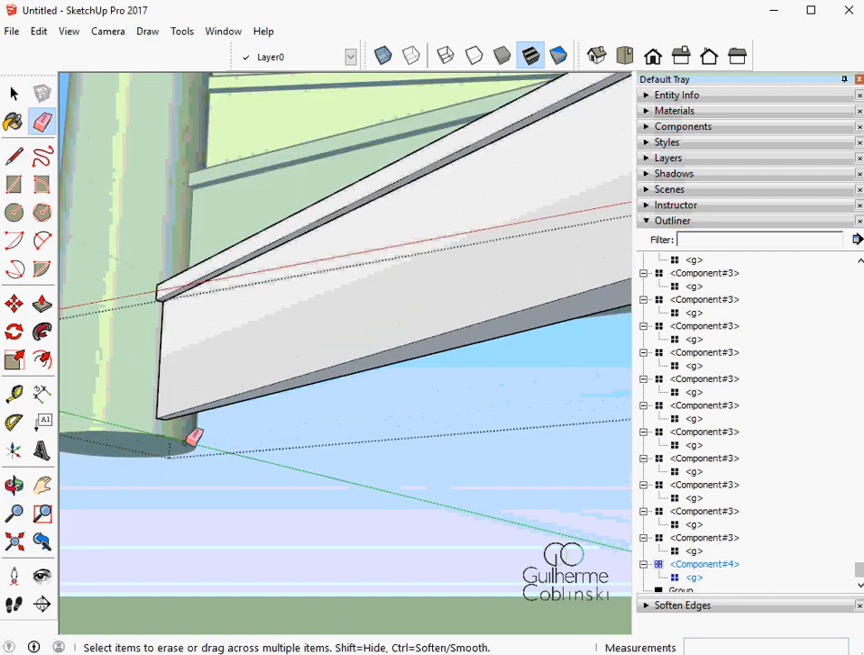
{"action": "mouse_move", "coordinate": [193, 435]}
{"action": "middle_mouse_down"}
{"action": "mouse_move", "coordinate": [202, 443]}
{"action": "mouse_move", "coordinate": [189, 560]}
{"action": "mouse_move", "coordinate": [275, 457]}
{"action": "mouse_move", "coordinate": [287, 489]}
{"action": "mouse_move", "coordinate": [312, 517]}
{"action": "mouse_move", "coordinate": [378, 479]}
{"action": "mouse_move", "coordinate": [332, 343]}
{"action": "middle_mouse_up"}
{"action": "key", "text": "space"}
{"action": "key", "text": "Escape"}
{"action": "scroll", "coordinate": [330, 519], "scroll_direction": "down", "scroll_amount": 3}
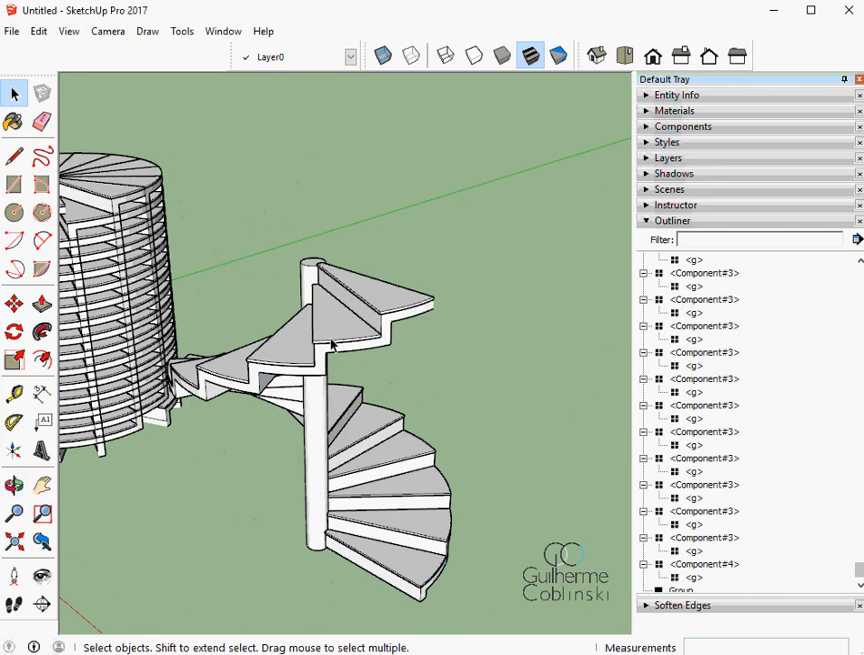
Examine how the uppermost steps meet the top of the central column.
{"action": "scroll", "coordinate": [355, 285], "scroll_direction": "up", "scroll_amount": 3}
{"action": "middle_click_drag", "start_coordinate": [355, 285], "coordinate": [289, 284]}
{"action": "scroll", "coordinate": [533, 238], "scroll_direction": "up", "scroll_amount": 3}
{"action": "scroll", "coordinate": [289, 285], "scroll_direction": "up", "scroll_amount": 2}
{"action": "middle_click_drag", "start_coordinate": [290, 284], "coordinate": [409, 287]}
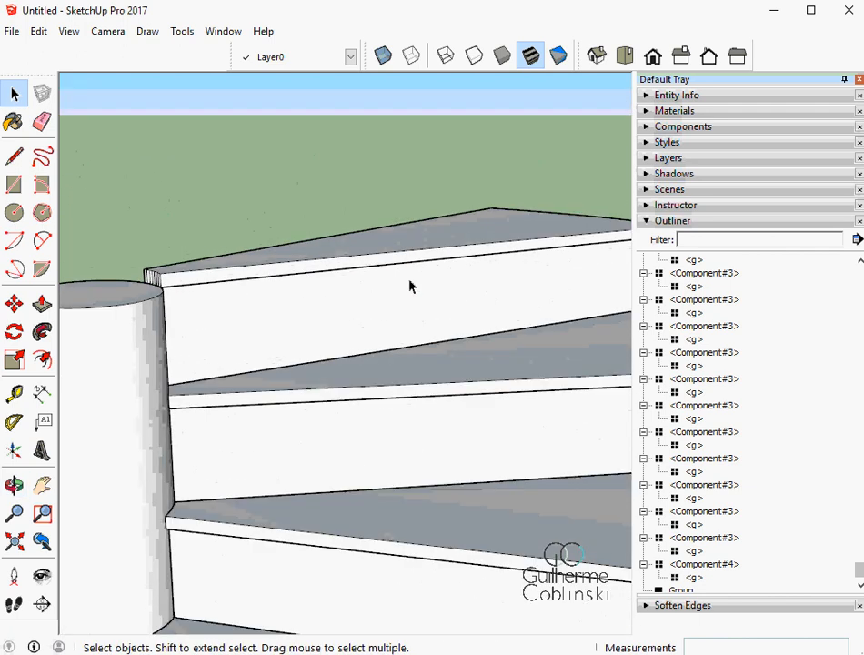
{"action": "scroll", "coordinate": [177, 303], "scroll_direction": "down", "scroll_amount": 6}
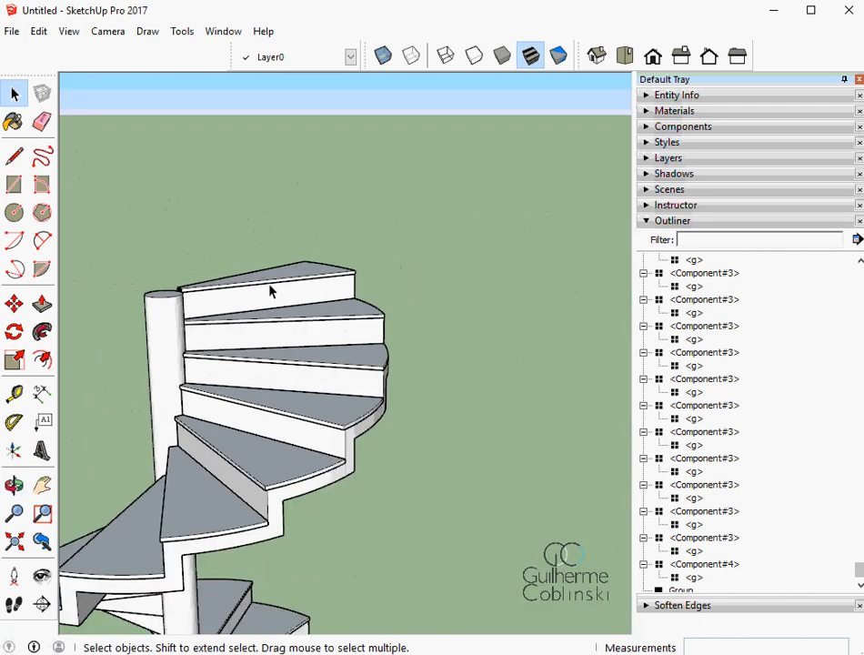
{"action": "middle_click_drag", "start_coordinate": [269, 289], "coordinate": [181, 323]}
{"action": "middle_click_drag", "start_coordinate": [418, 337], "coordinate": [365, 299]}
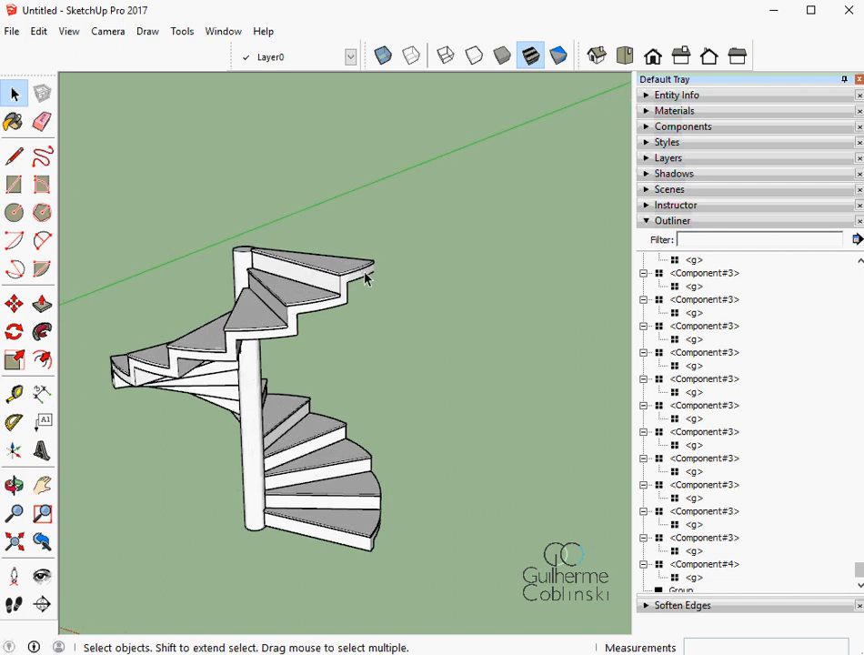
Select all the steps around the column and move them down along the blue axis to align the lowest riser with the column base.
{"action": "left_click_drag", "start_coordinate": [359, 312], "coordinate": [387, 349]}
{"action": "middle_click_drag", "start_coordinate": [387, 349], "coordinate": [205, 419]}
{"action": "left_click_drag", "start_coordinate": [405, 372], "coordinate": [303, 407]}
{"action": "middle_click_drag", "start_coordinate": [302, 406], "coordinate": [537, 402]}
{"action": "left_click", "coordinate": [427, 376], "text": "ctrl"}
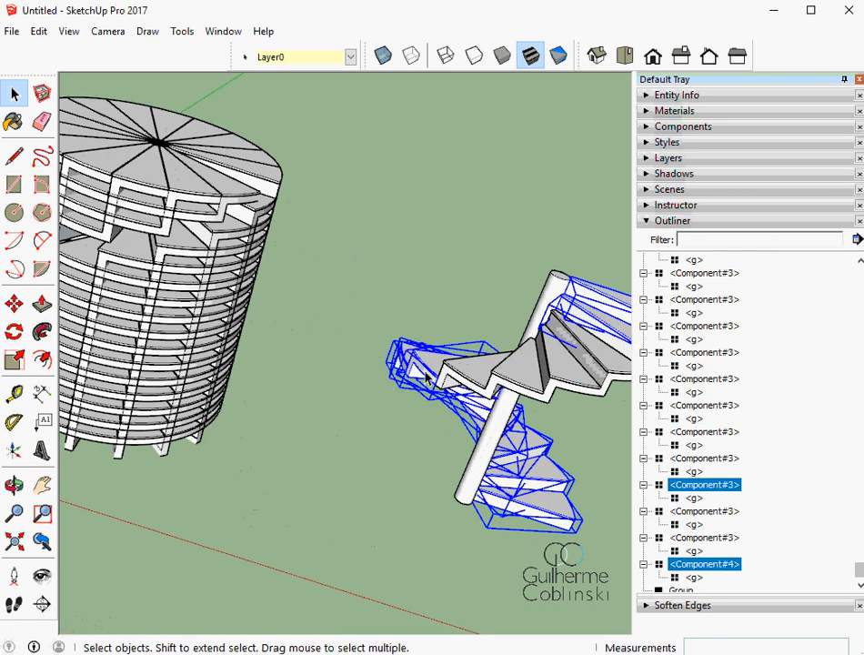
{"action": "middle_click_drag", "start_coordinate": [451, 369], "coordinate": [380, 375], "text": "shift"}
{"action": "left_click", "coordinate": [380, 375], "text": "ctrl"}
{"action": "middle_click_drag", "start_coordinate": [443, 381], "coordinate": [421, 419]}
{"action": "key", "text": "m"}
{"action": "scroll", "coordinate": [342, 494], "scroll_direction": "up", "scroll_amount": 10}
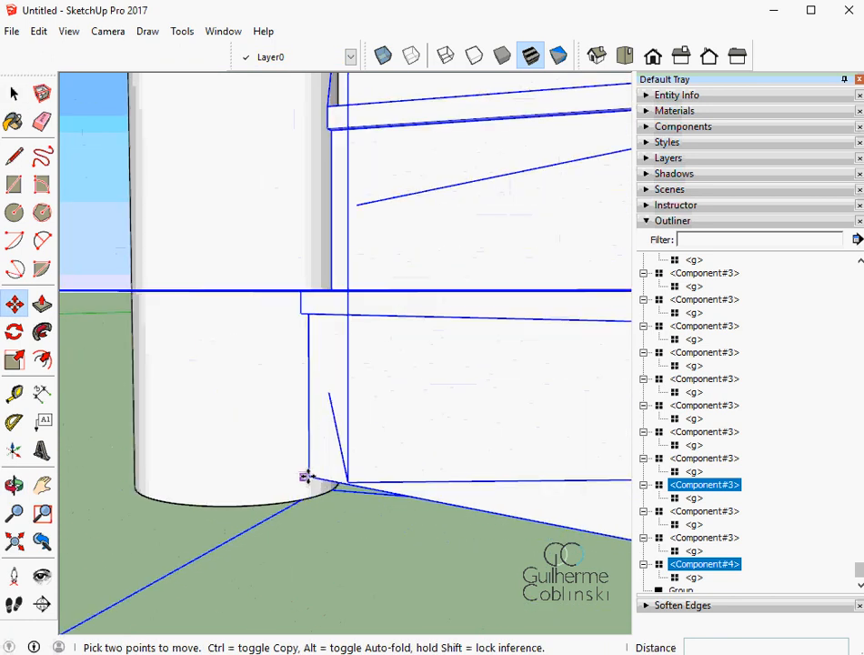
{"action": "middle_click_drag", "start_coordinate": [329, 482], "coordinate": [470, 338]}
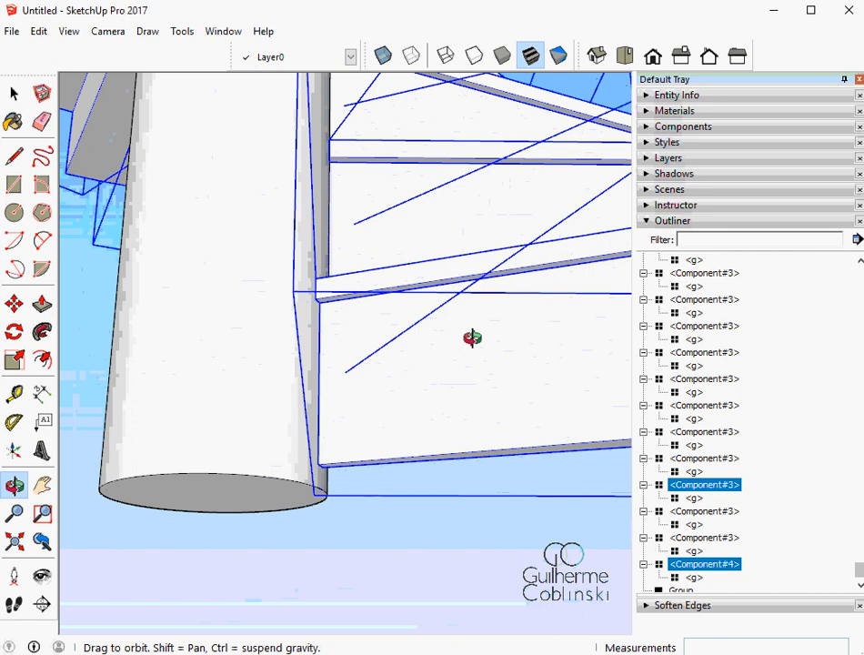
{"action": "left_click", "coordinate": [421, 455]}
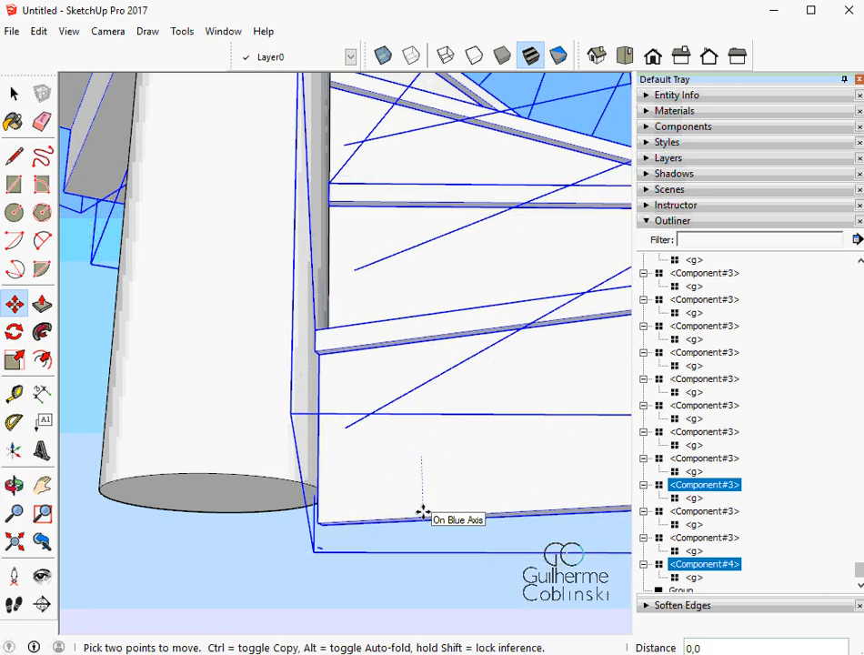
{"action": "middle_click_drag", "start_coordinate": [422, 513], "coordinate": [300, 496]}
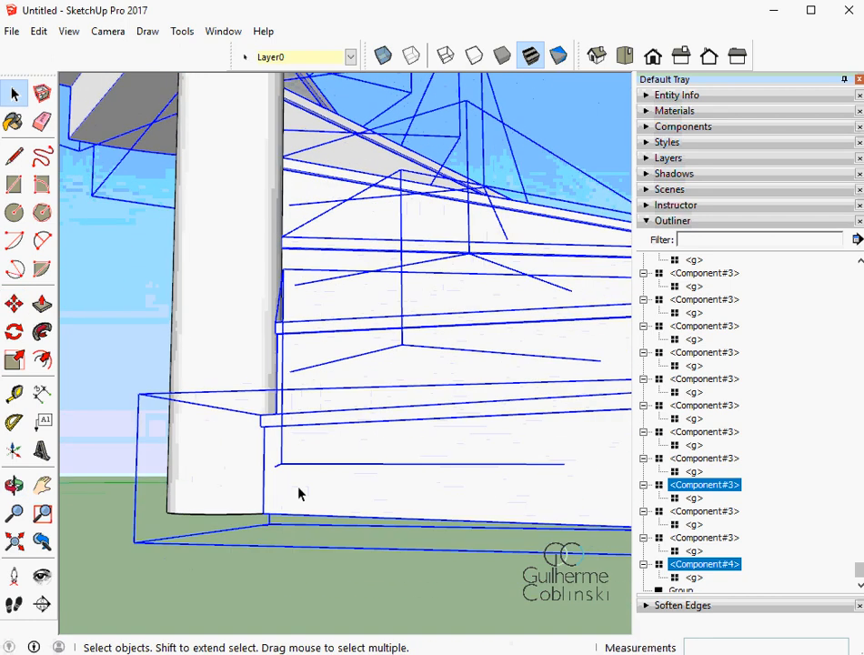
Erase the stray edge left below the lowest step's inner corner, inside the step component.
{"action": "scroll", "coordinate": [263, 523], "scroll_direction": "up", "scroll_amount": 5}
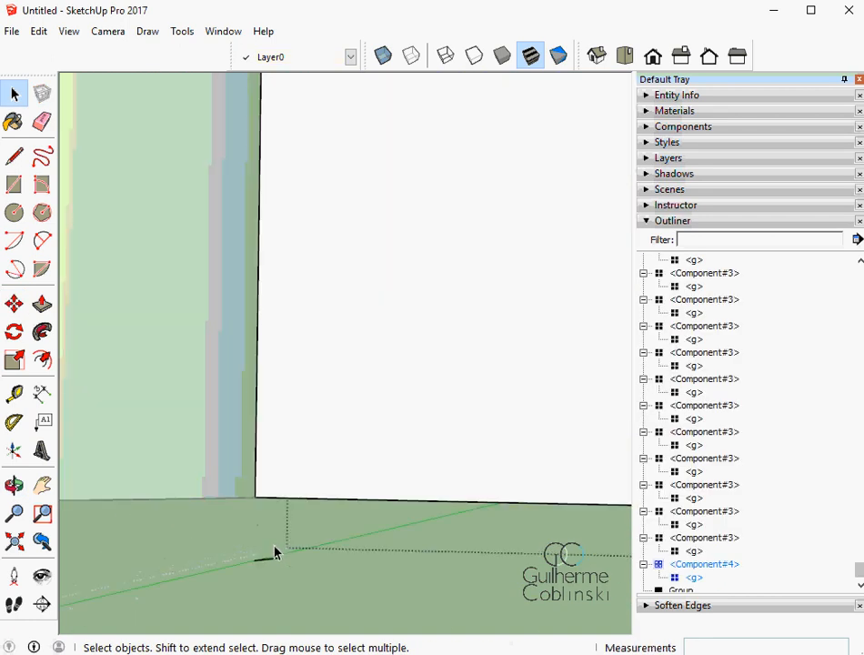
{"action": "key", "text": "e"}
{"action": "scroll", "coordinate": [271, 566], "scroll_direction": "down", "scroll_amount": 8}
{"action": "key", "text": "space"}
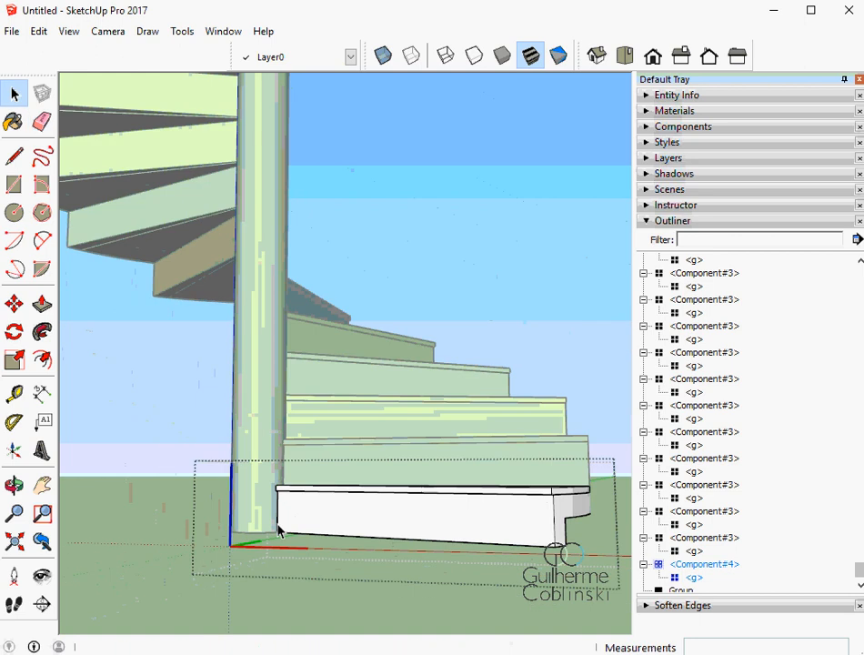
Inspect the whole spiral staircase from several angles and distances.
{"action": "middle_click_drag", "start_coordinate": [524, 466], "coordinate": [357, 445]}
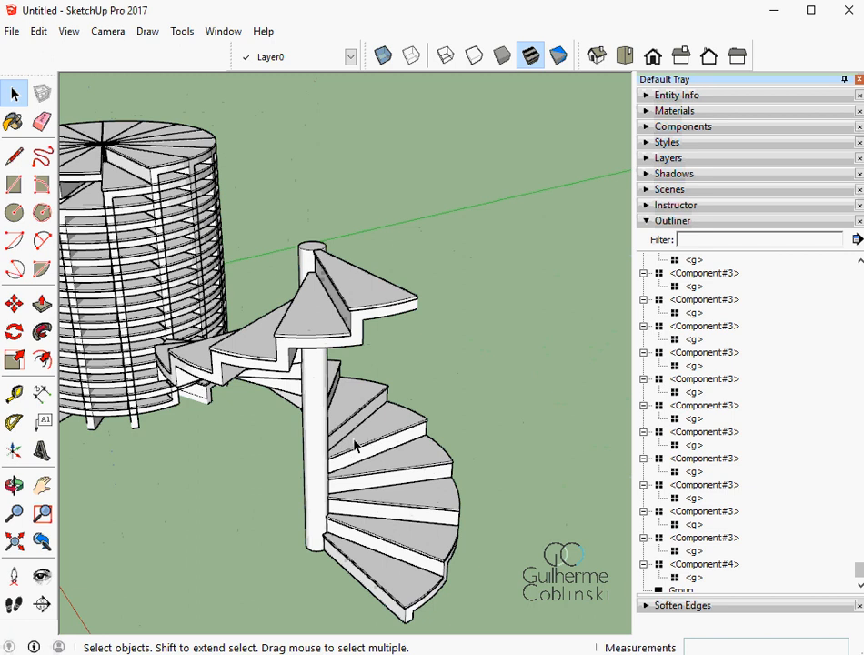
{"action": "middle_click_drag", "start_coordinate": [316, 379], "coordinate": [418, 397]}
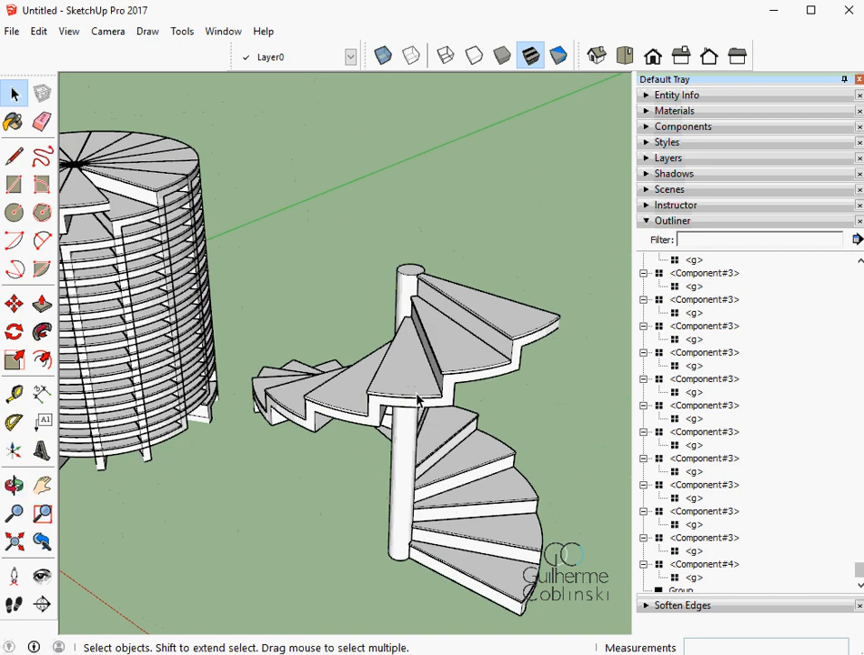
{"action": "scroll", "coordinate": [518, 375], "scroll_direction": "down", "scroll_amount": 3}
{"action": "middle_click_drag", "start_coordinate": [518, 376], "coordinate": [383, 314]}
{"action": "scroll", "coordinate": [342, 448], "scroll_direction": "up", "scroll_amount": 4}
{"action": "middle_click_drag", "start_coordinate": [339, 455], "coordinate": [492, 450]}
{"action": "scroll", "coordinate": [243, 489], "scroll_direction": "down", "scroll_amount": 4}
{"action": "scroll", "coordinate": [461, 441], "scroll_direction": "up", "scroll_amount": 1}
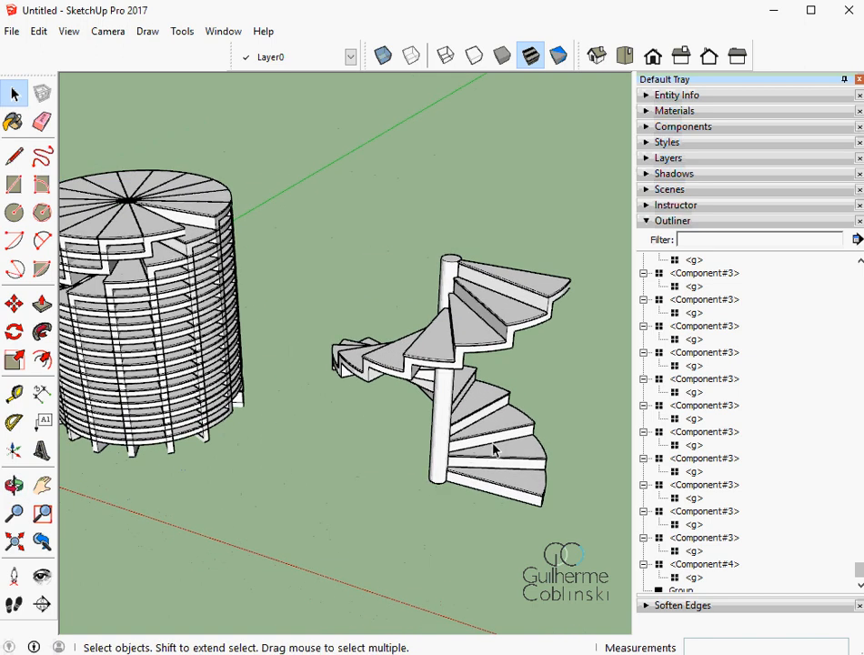
{"action": "scroll", "coordinate": [434, 357], "scroll_direction": "up", "scroll_amount": 1}
{"action": "scroll", "coordinate": [447, 385], "scroll_direction": "up", "scroll_amount": 2}
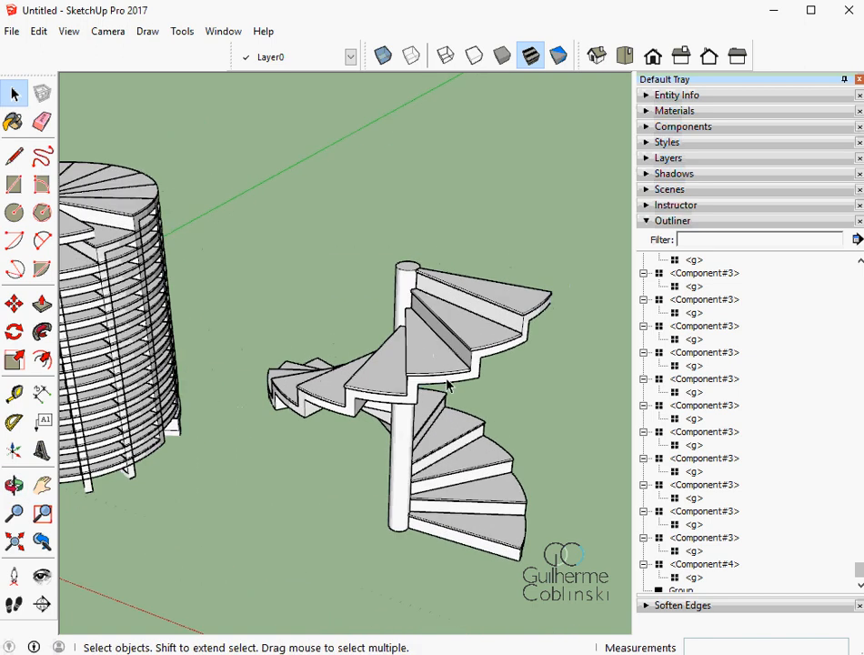